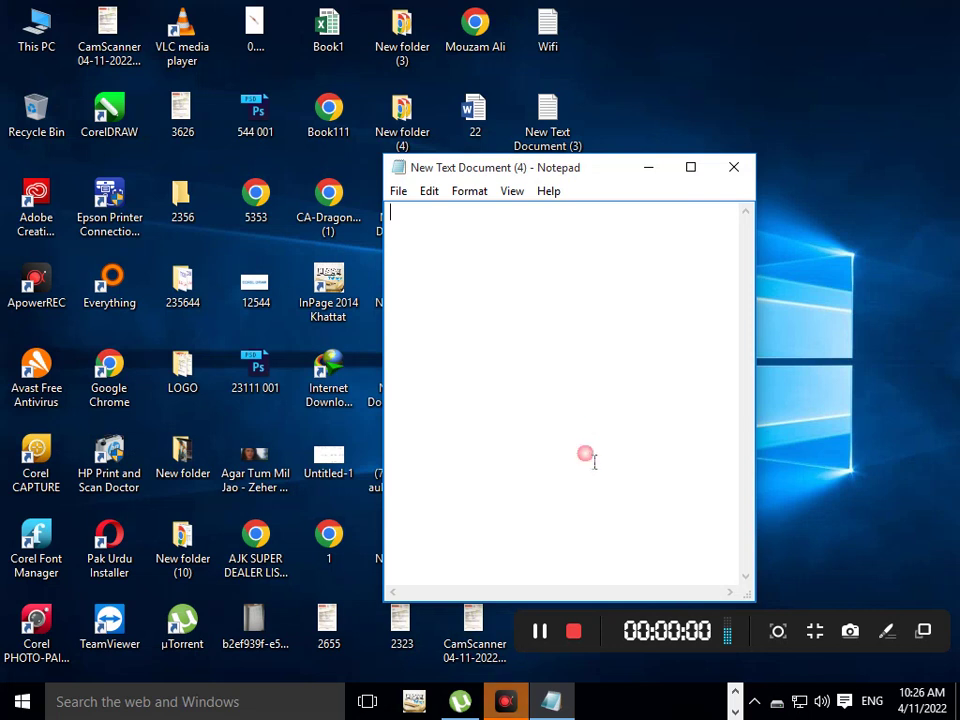
Bring the Notepad notes window to the front from the taskbar
click(735, 693)
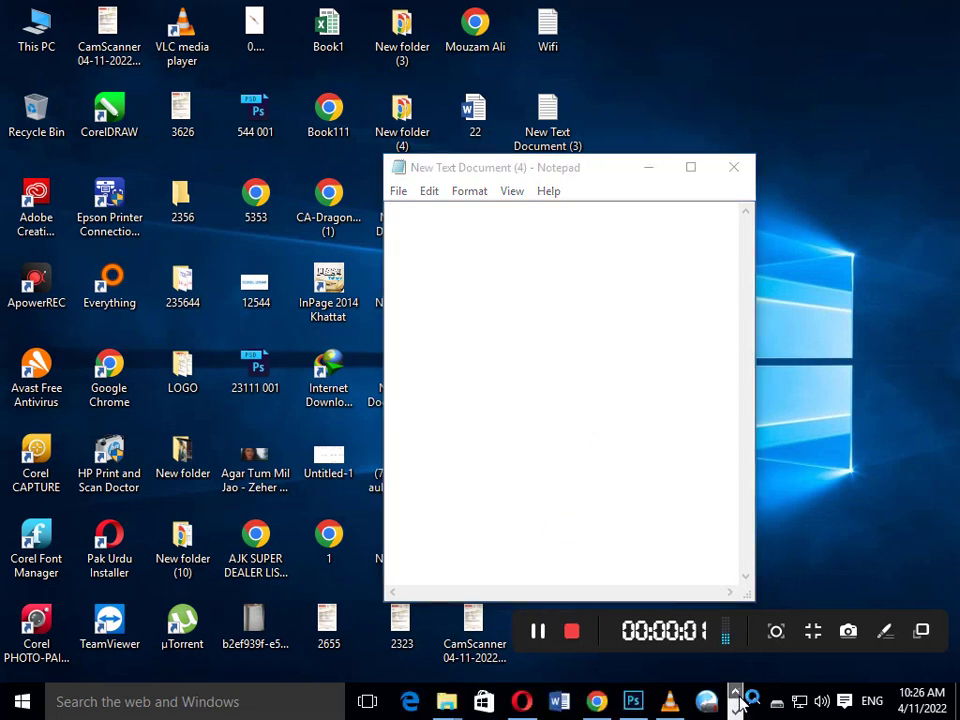
click(633, 700)
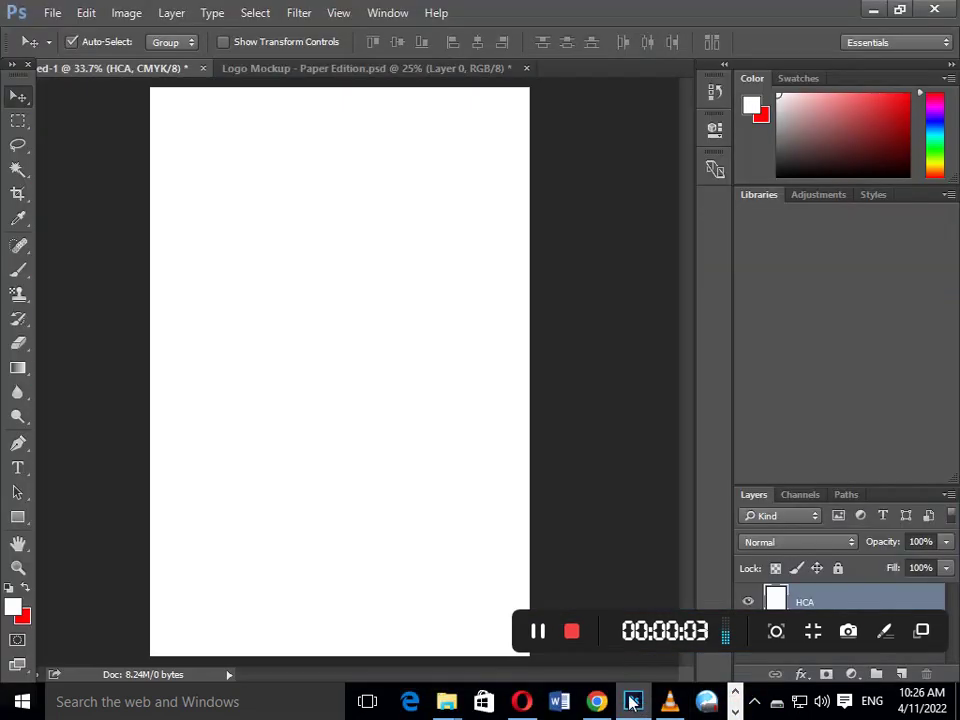
click(733, 692)
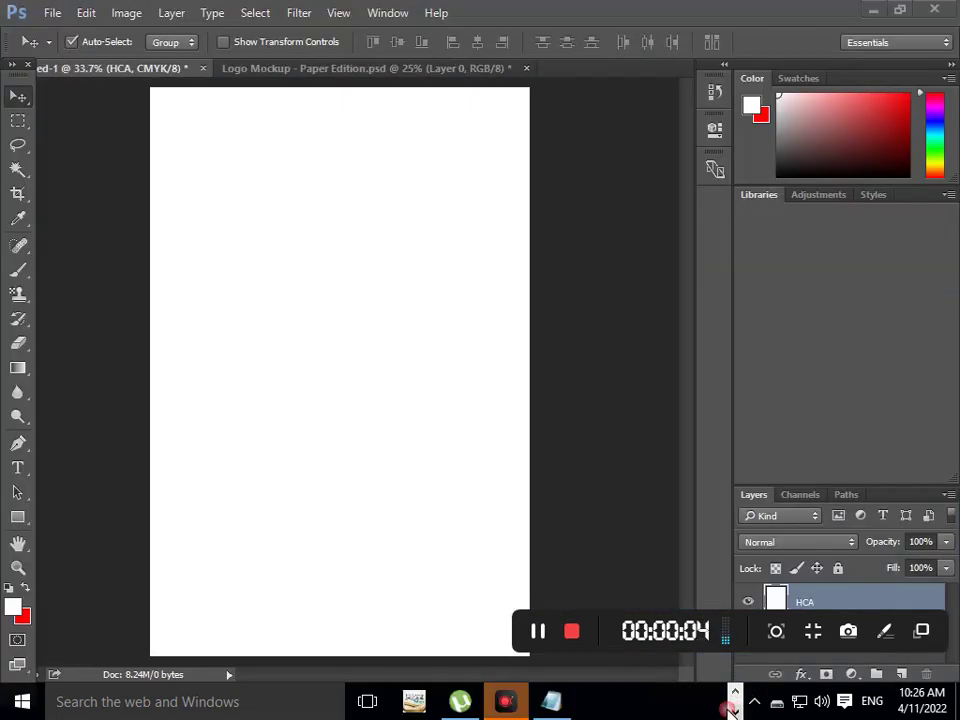
click(551, 701)
Type the indented intro lines 'Today i shall told you' and one about making a logo in Photoshop
key(Return)
key(Return)
key(Return)
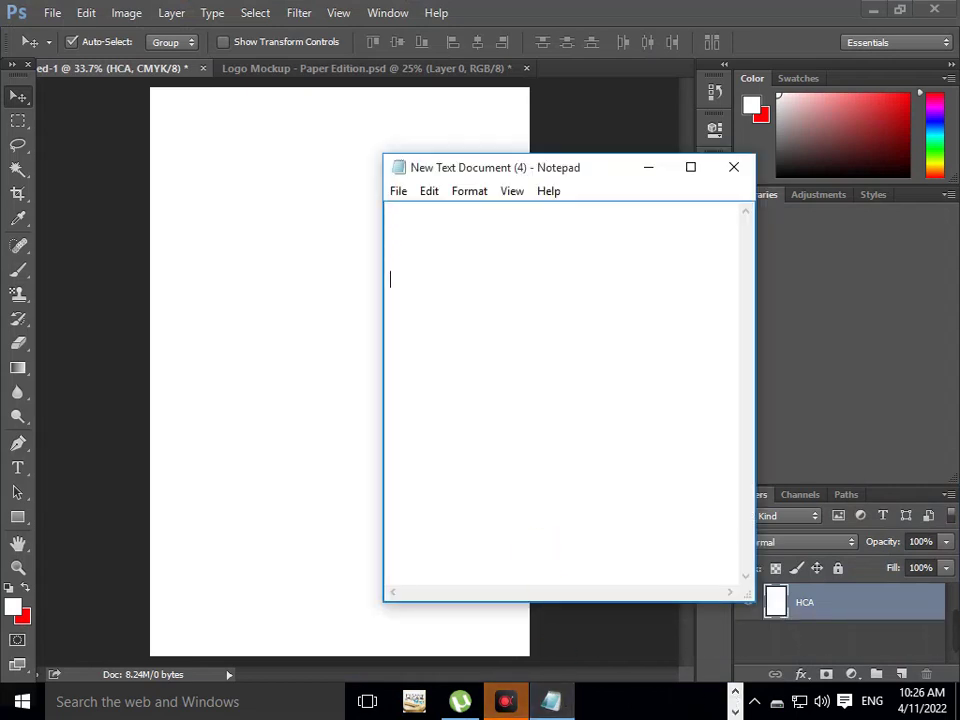
key(Tab)
text(Today i)
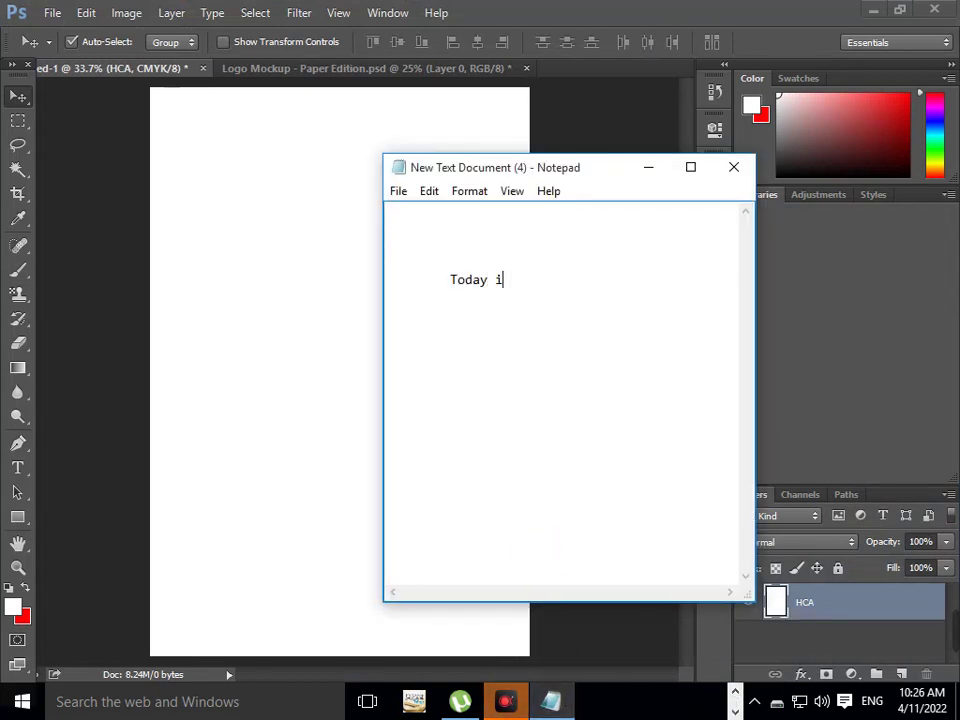
text( shall to)
text(ld you)
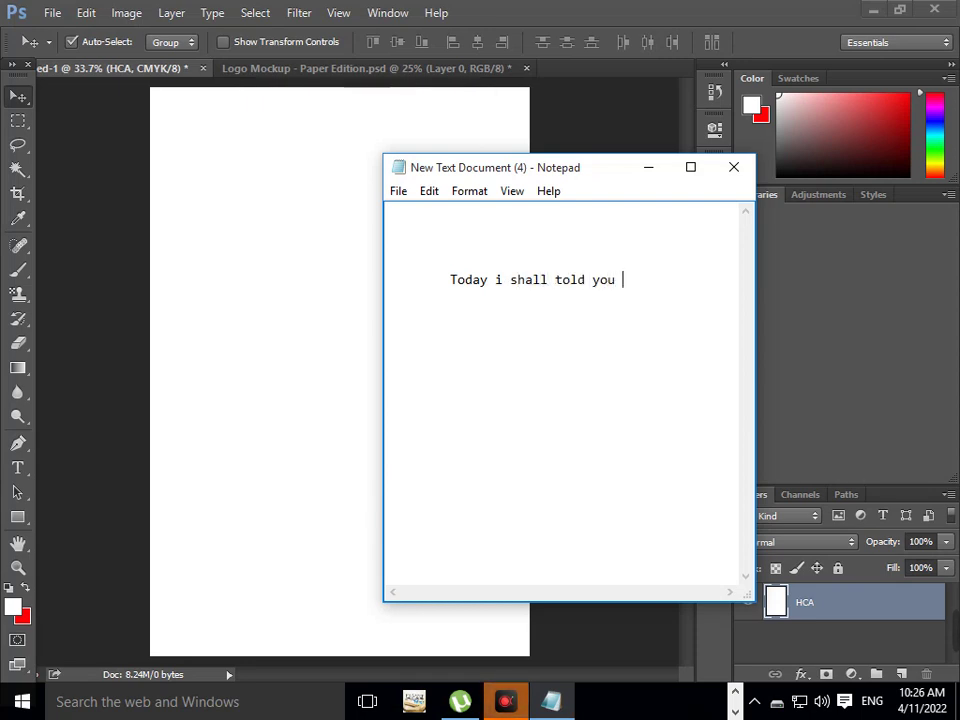
key(Return)
key(Tab)
text(made)
key(BackSpace)
key(BackSpace)
key(BackSpace)
key(BackSpace)
text(logo in )
text(Ao)
key(BackSpace)
text(dob)
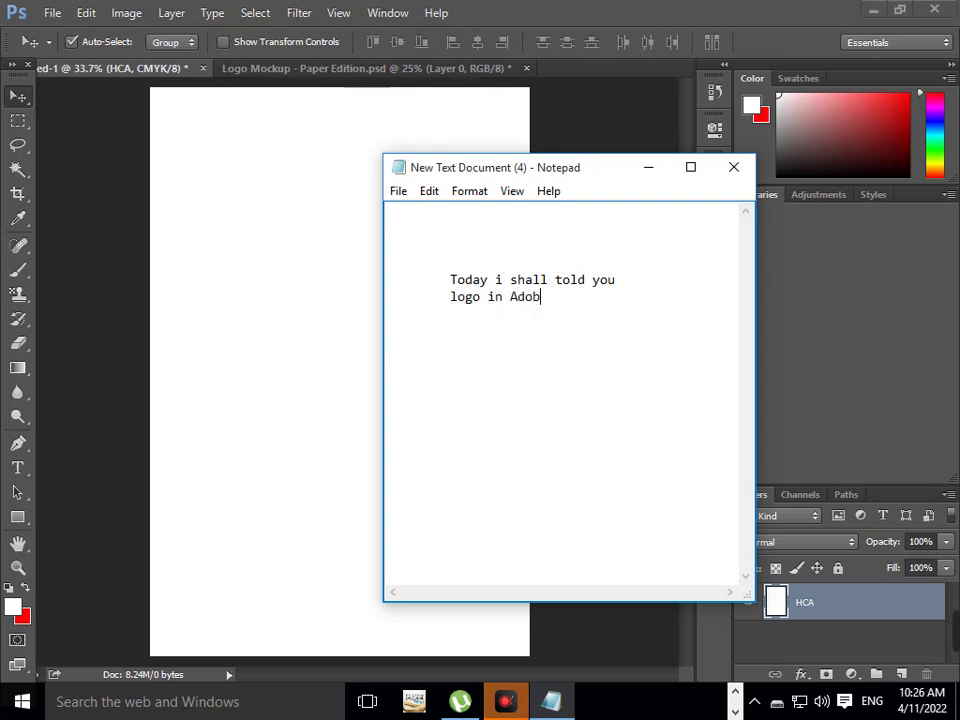
text(ph)
text(hoto)
text(shop)
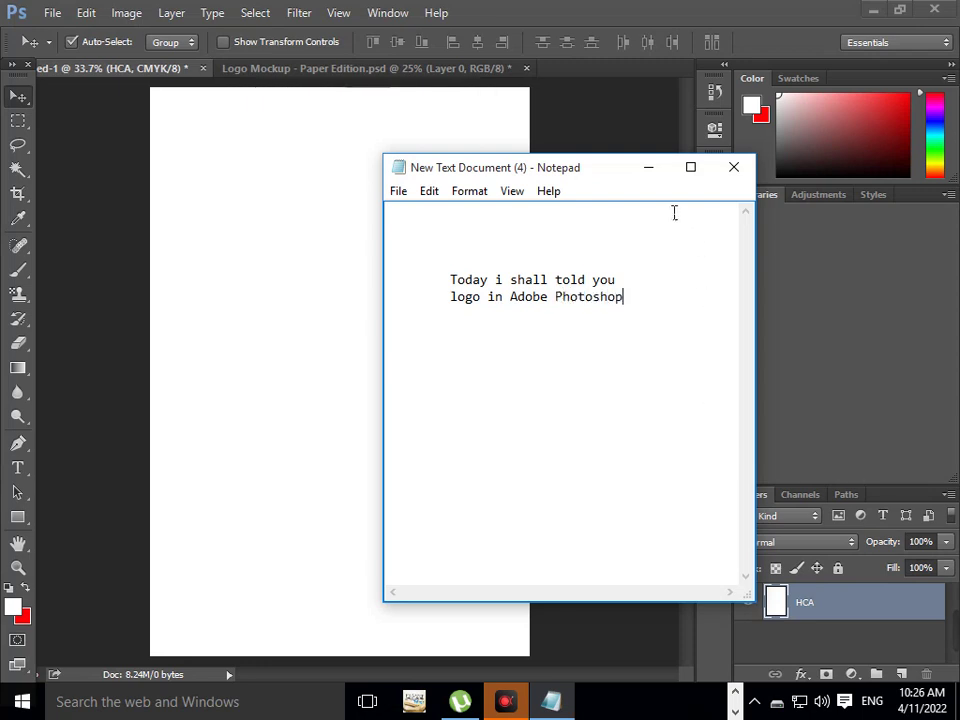
Minimize and restore the notes, then select and deselect the two intro lines
click(648, 168)
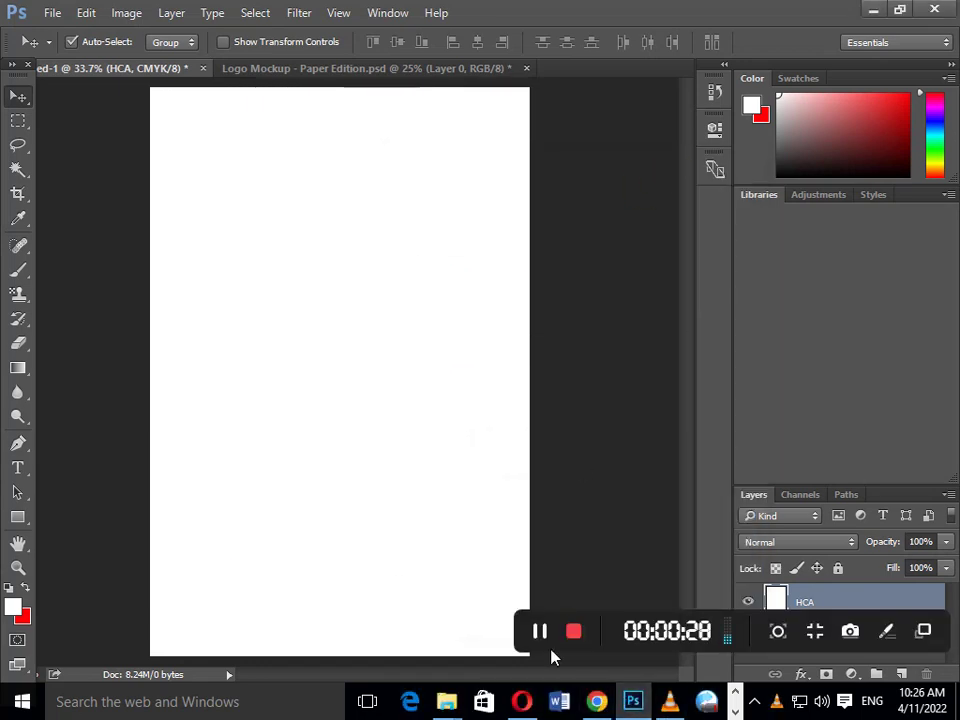
click(735, 711)
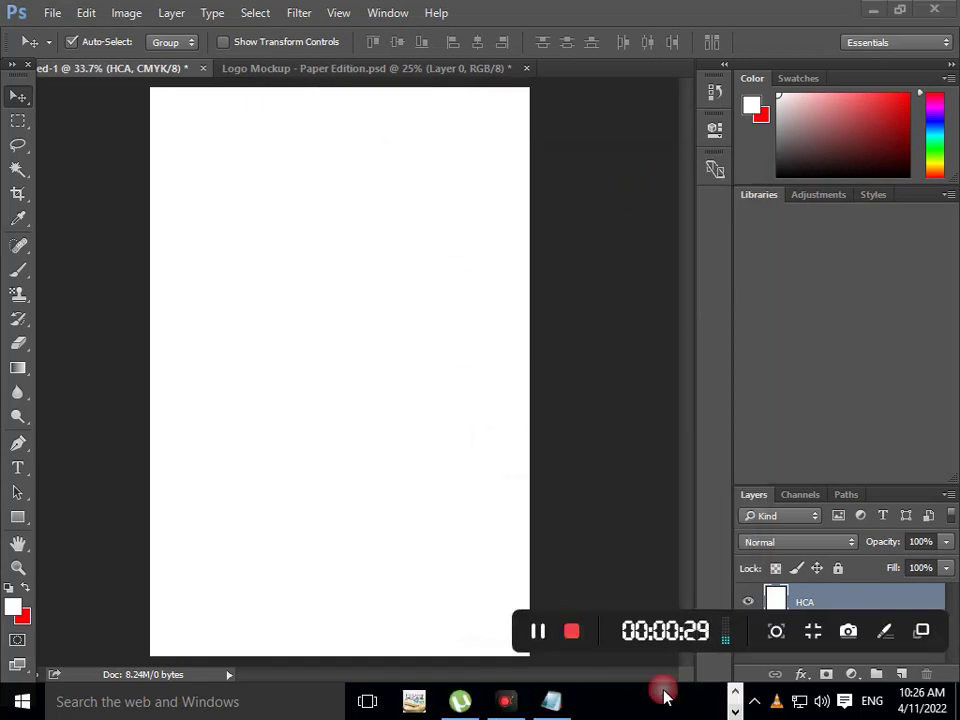
click(551, 701)
mouse_move(623, 297)
mouse_down()
mouse_move(520, 296)
mouse_move(390, 262)
mouse_up()
click(533, 297)
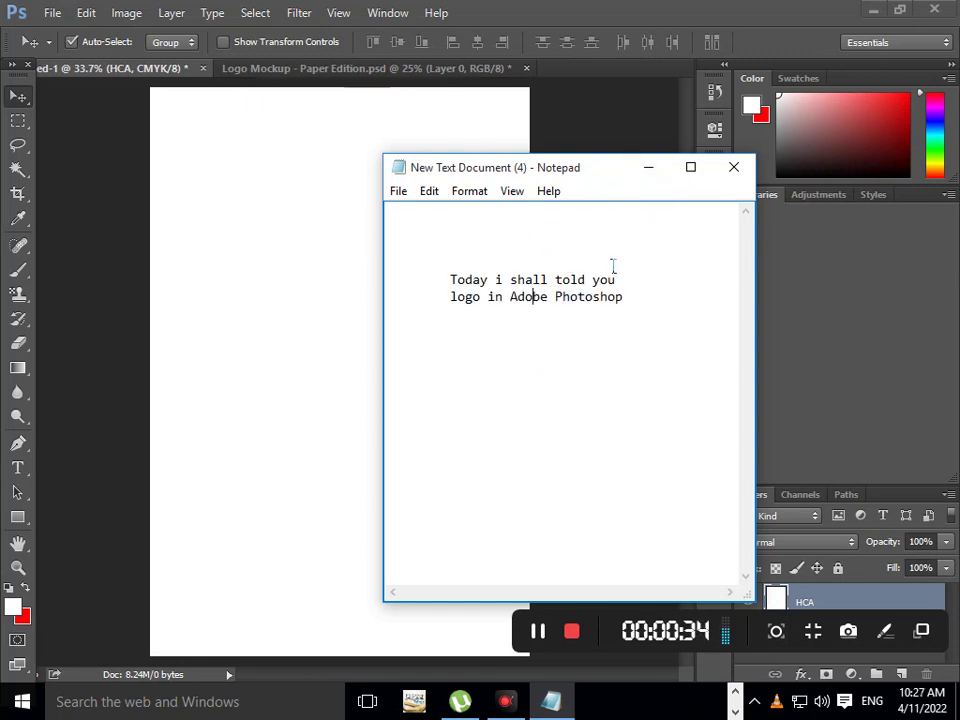
Add the line 'first write HCA click text and write', then minimize the notes
key(Right)
key(End)
key(Return)
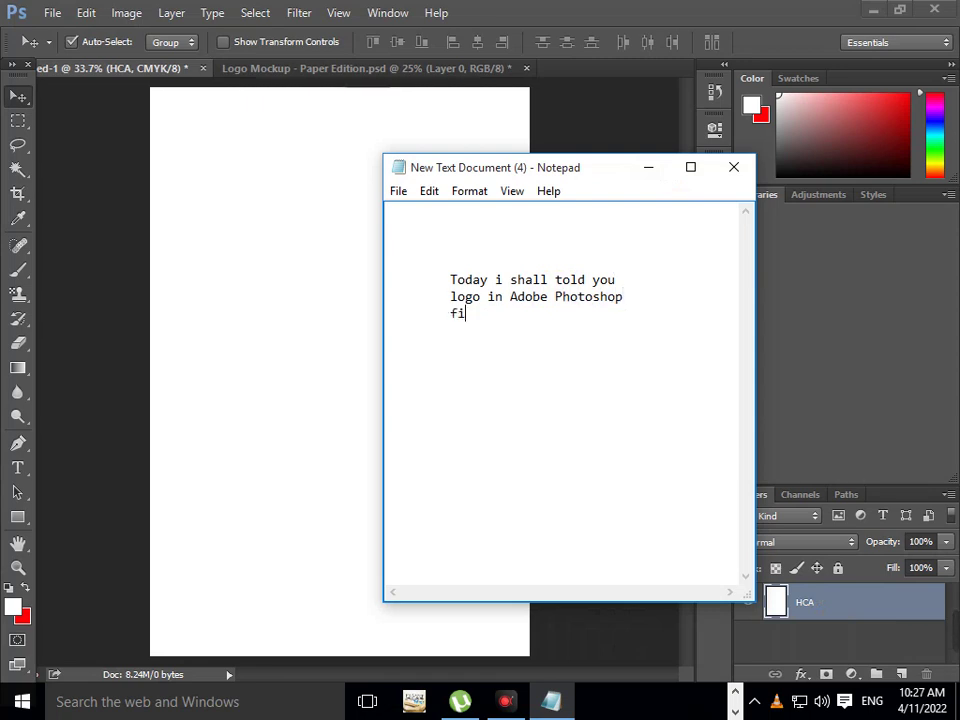
text(t)
text(rite )
text(HC)
text(click)
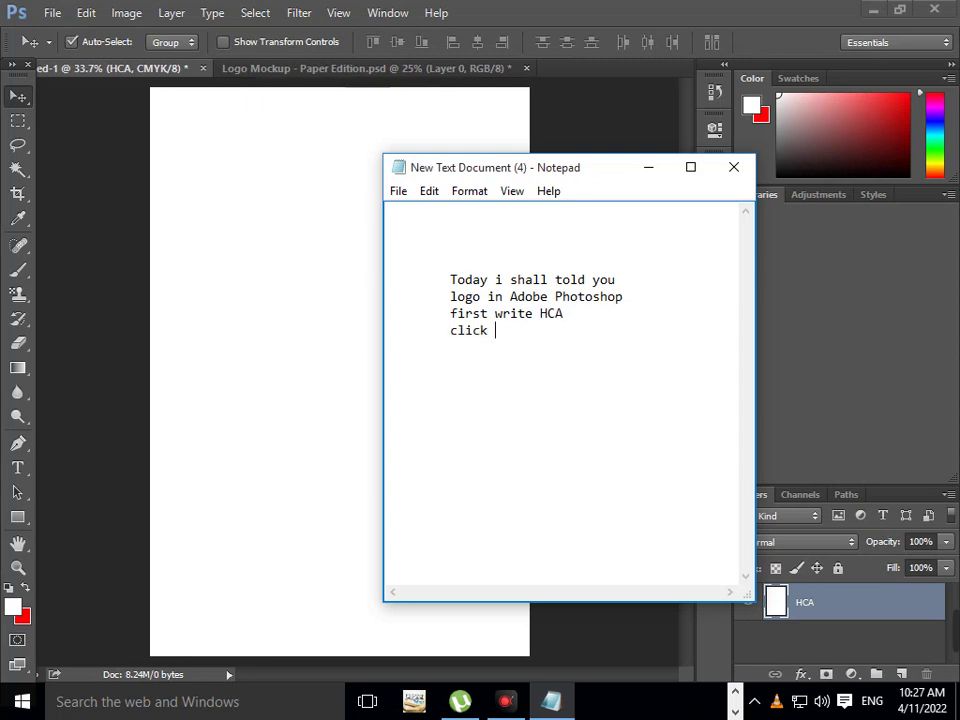
text(xt and )
text(write)
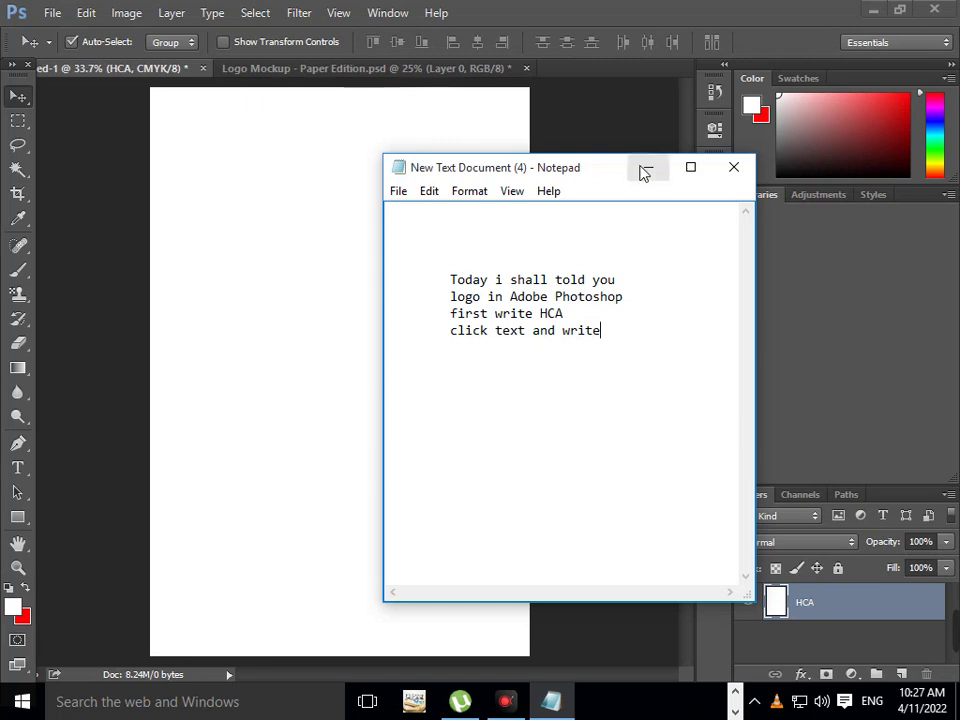
click(648, 167)
Add HCA text on the canvas and set its colour to black (000000)
click(17, 467)
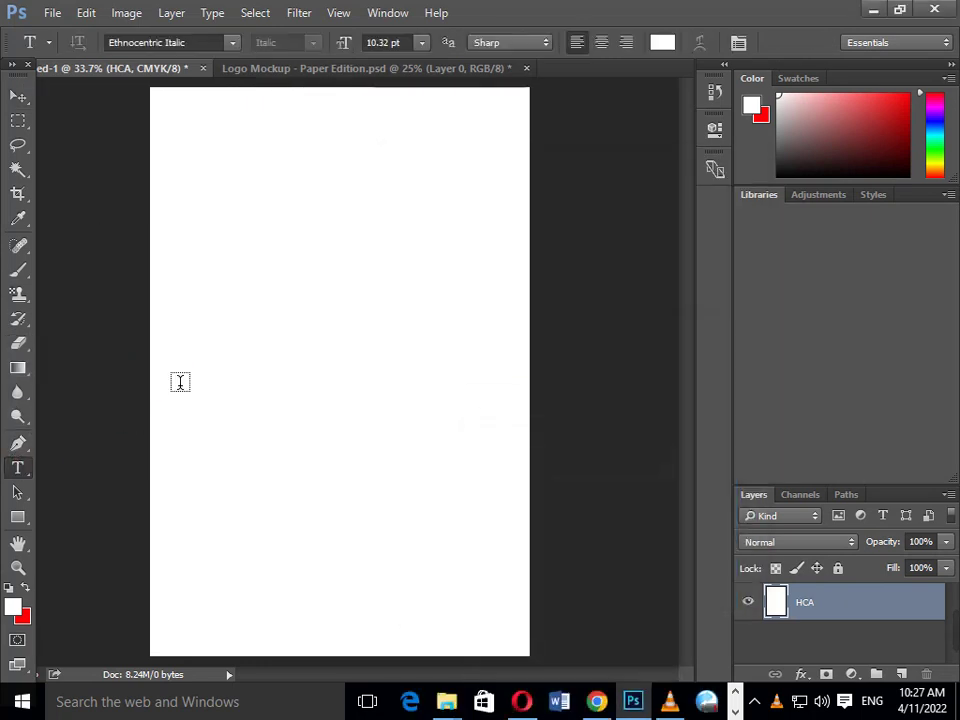
click(204, 362)
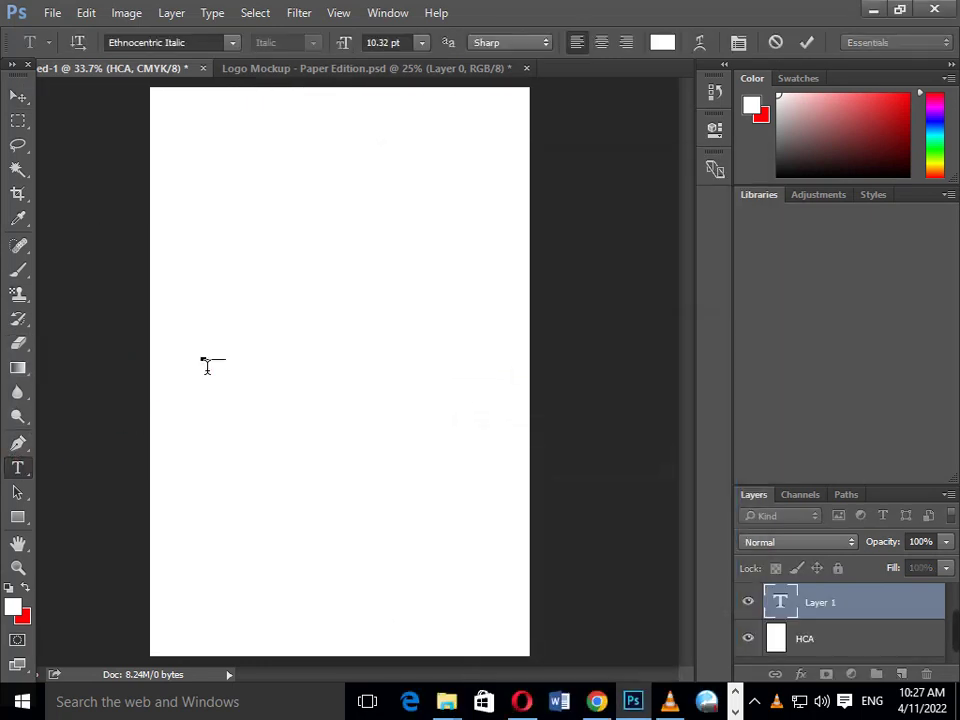
key(ctrl+a)
click(662, 42)
drag(294, 324, 285, 405)
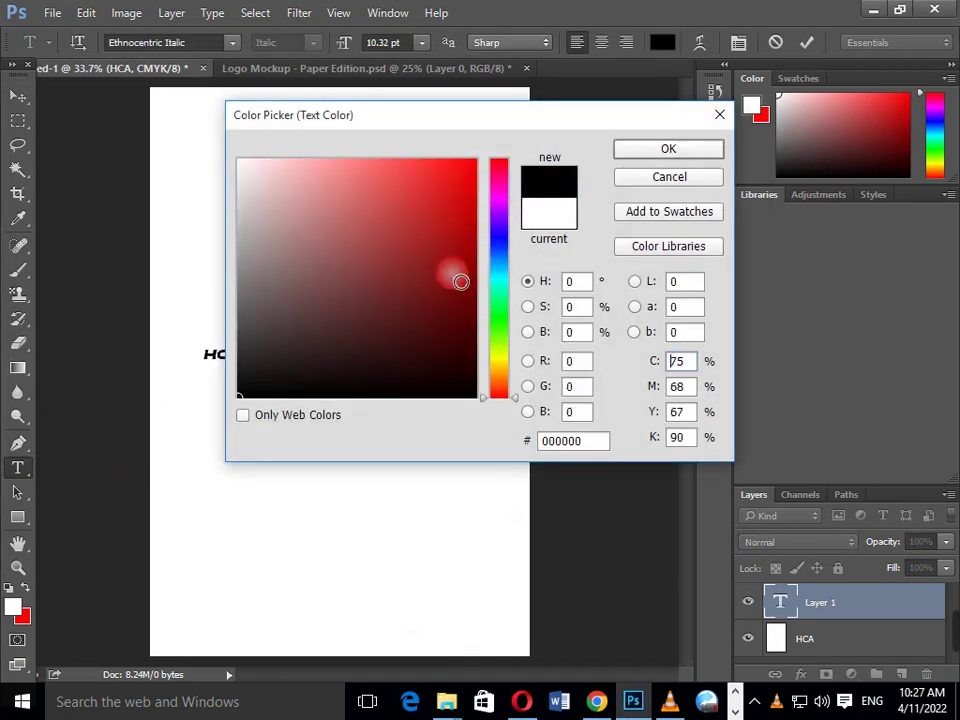
click(660, 152)
Enlarge the HCA text to about 549% and centre it on the canvas
click(17, 96)
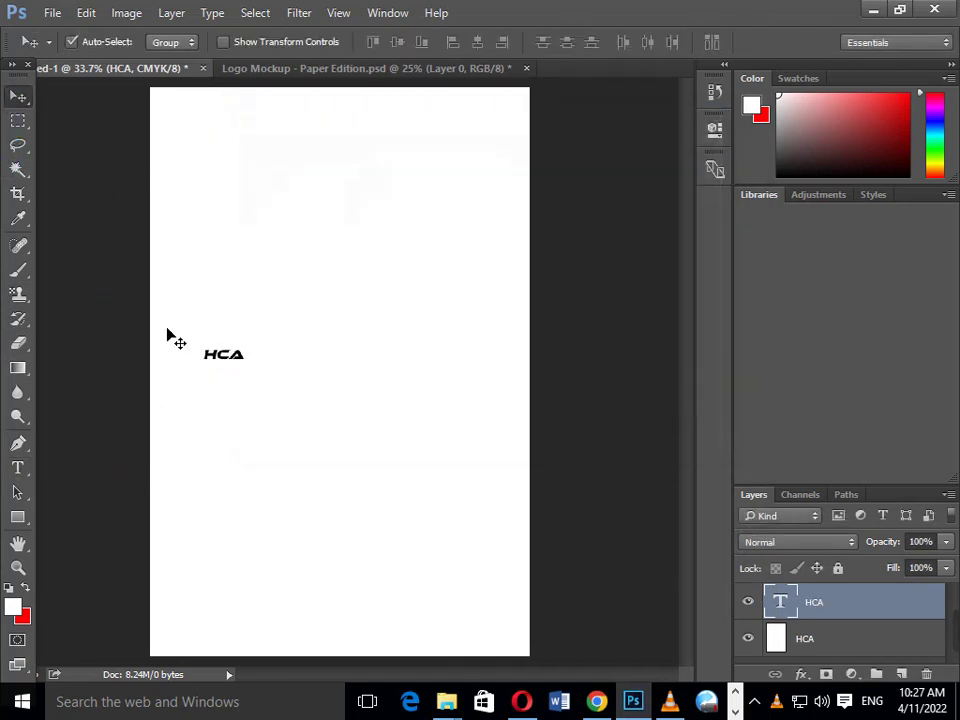
drag(241, 358, 300, 362)
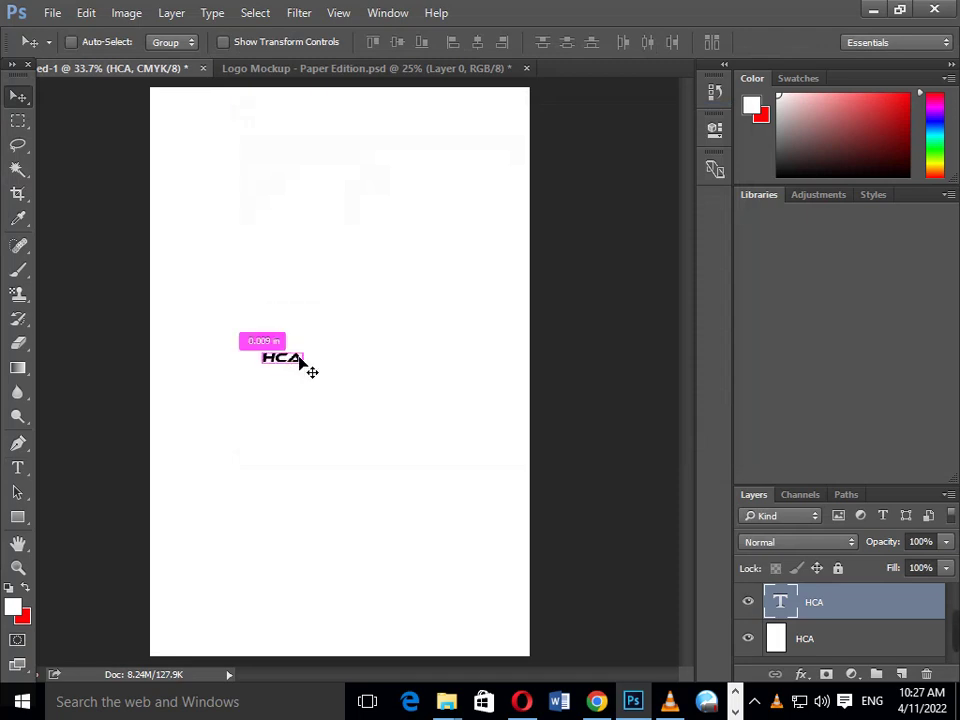
key(ctrl+t)
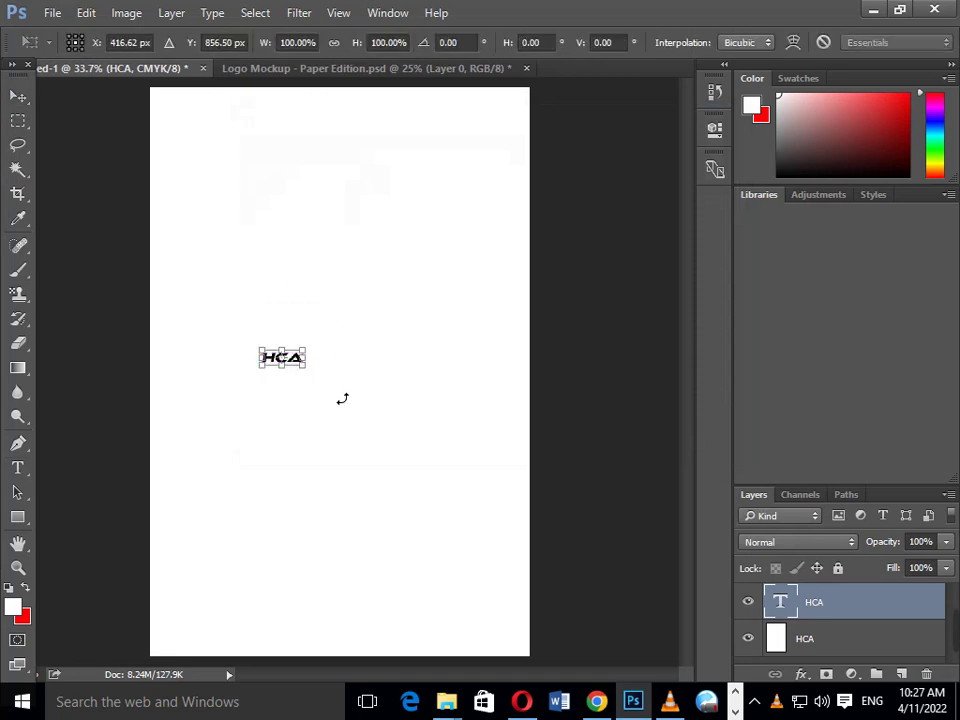
key(Return)
ctrl+click(292, 365)
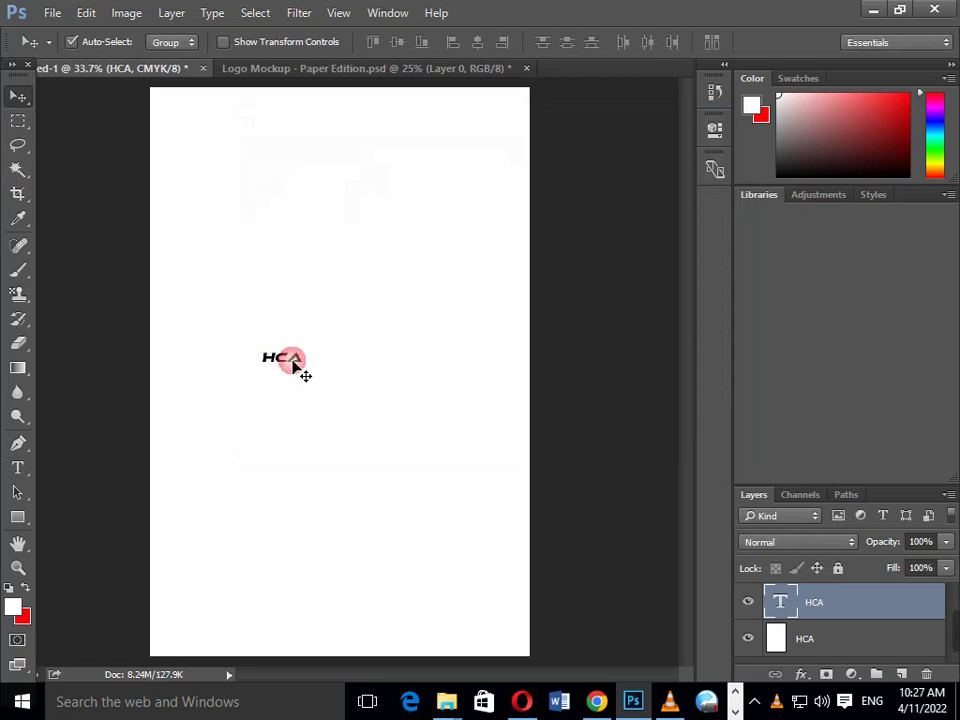
key(ctrl+t)
drag(305, 366, 464, 507)
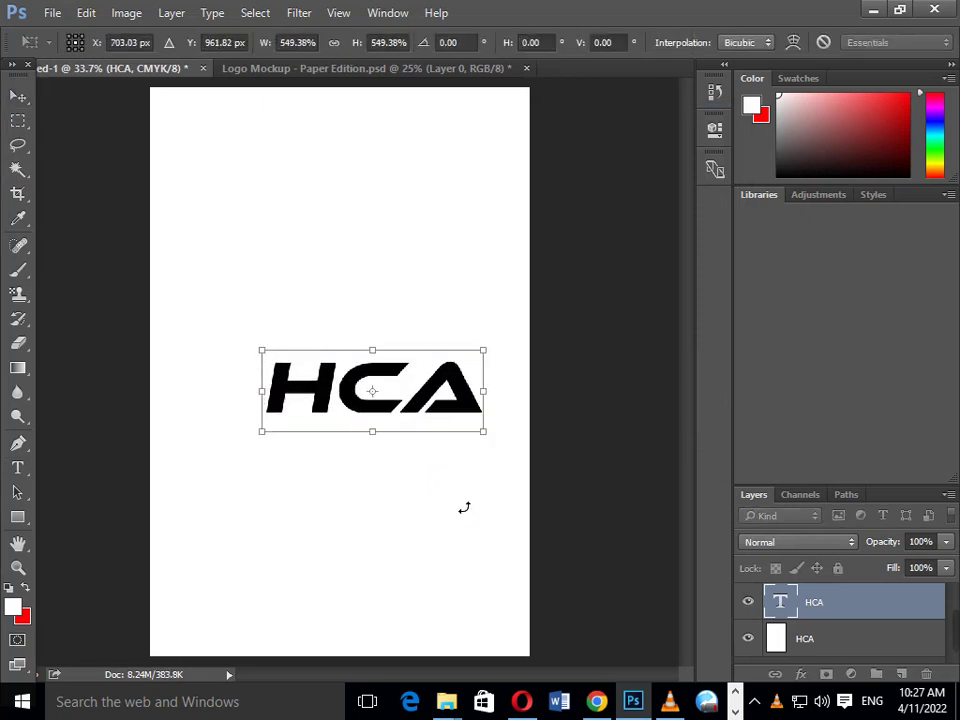
drag(396, 388, 358, 362)
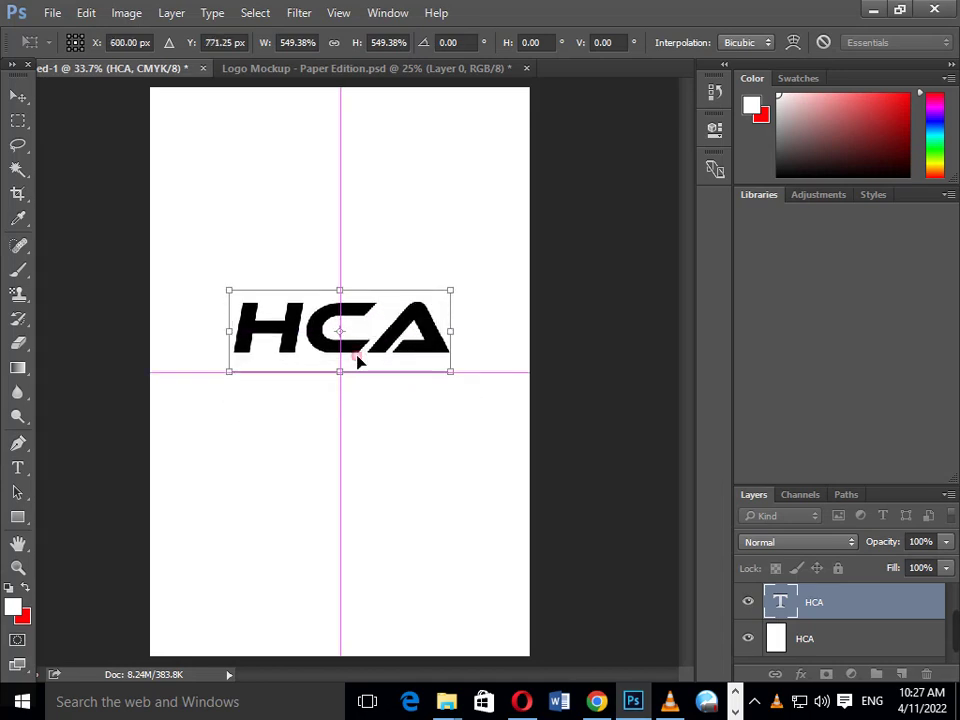
key(Return)
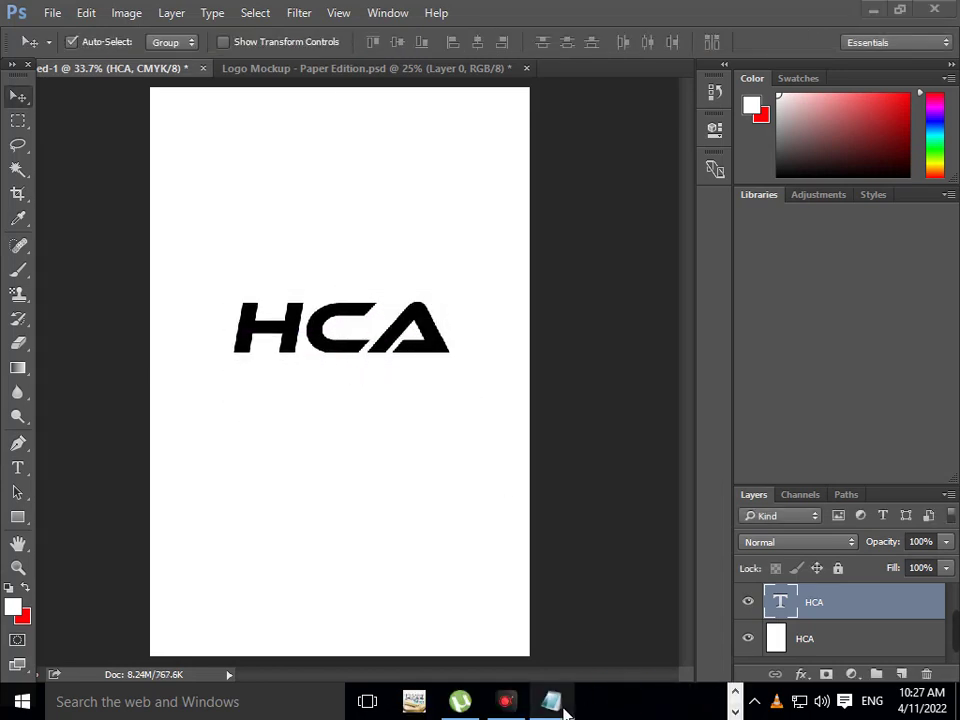
Add the note lines 'Choose Etcocentric' and 'which you can easily dowload', then minimize Notepad
click(560, 705)
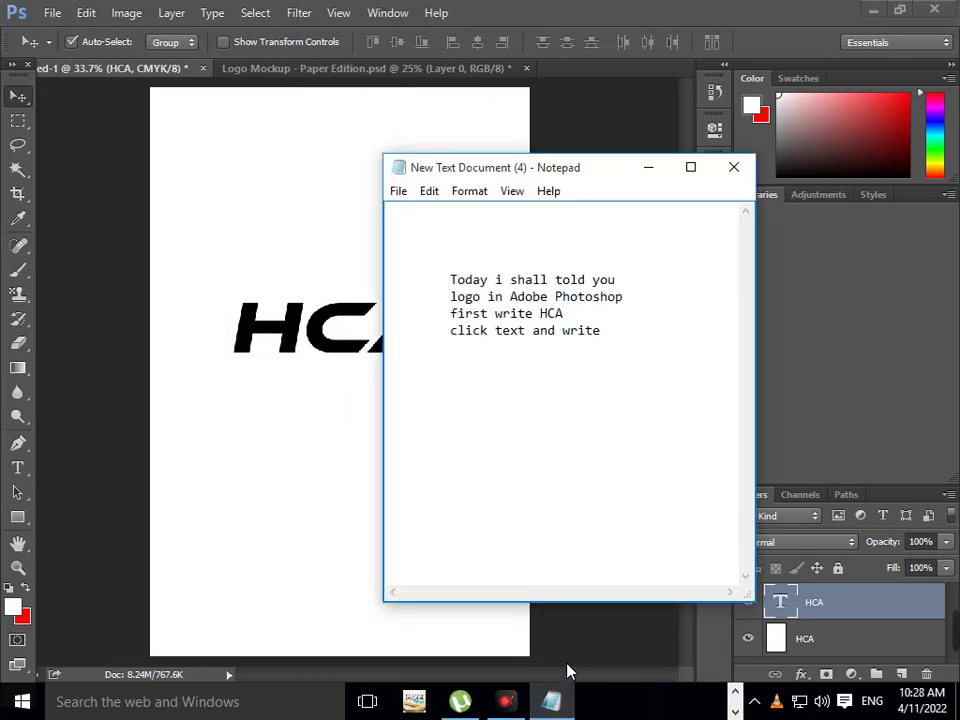
text(C)
text(h)
text(oose)
key(BackSpace)
key(BackSpace)
text(t)
text(h)
text(oc)
text(entric)
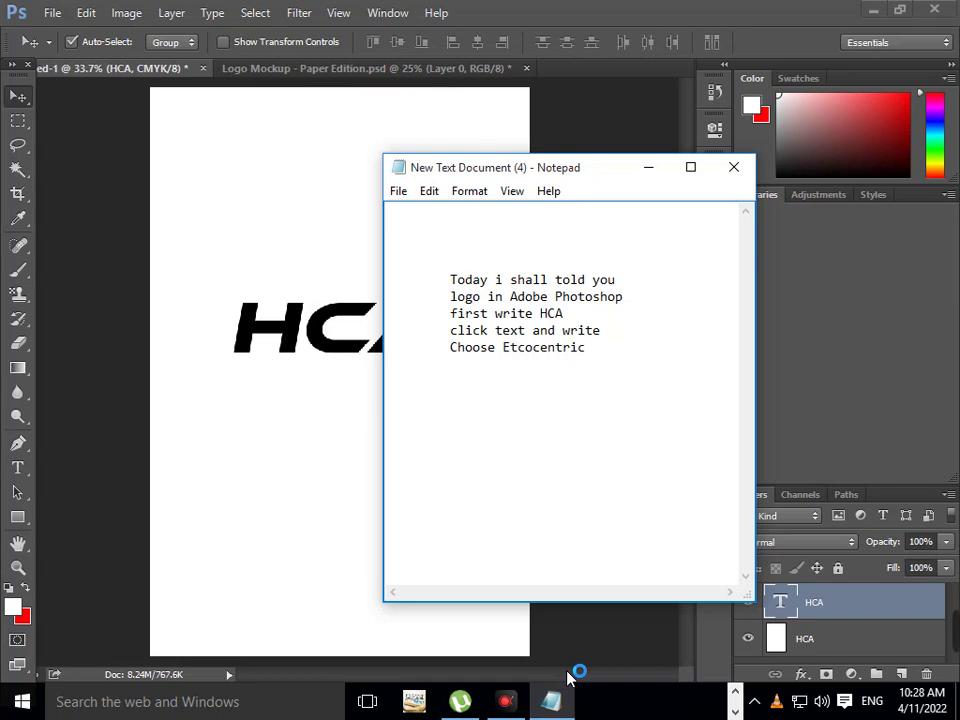
text(eh)
key(BackSpace)
key(BackSpace)
text(which y)
text(ou )
text(can easily)
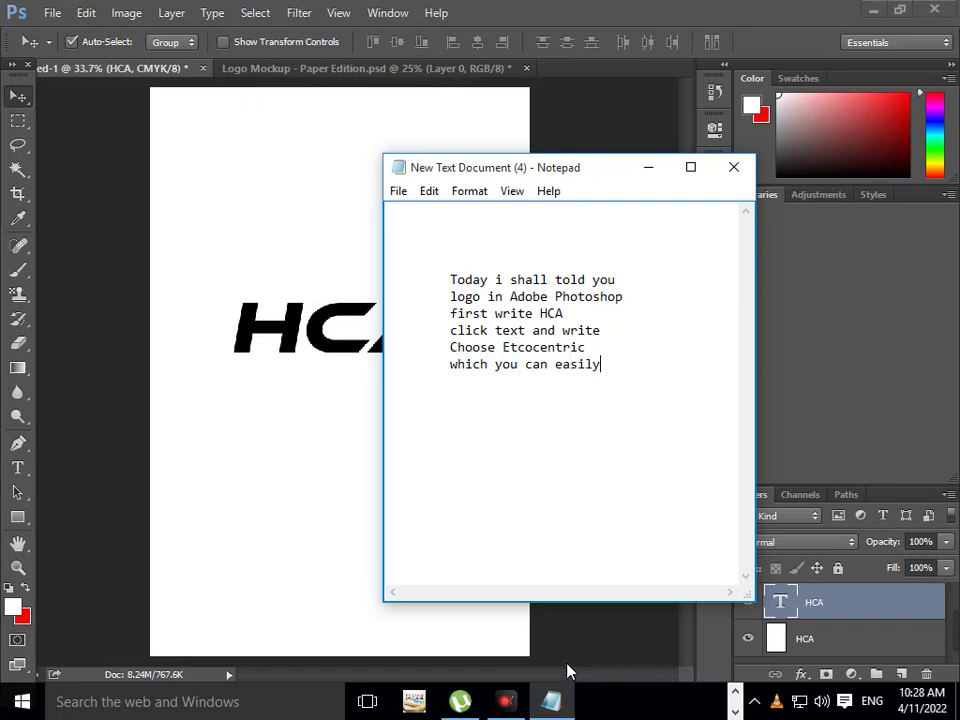
text( dowload)
click(648, 167)
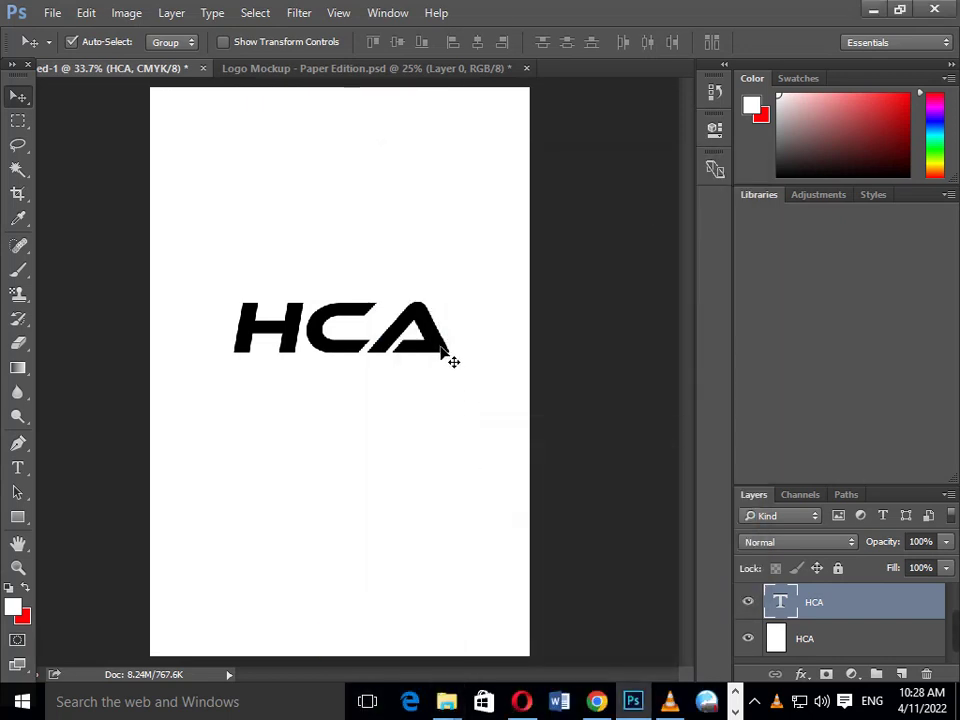
Select the HCA text and apply Ethnocentric Italic from the font list
double_click(793, 612)
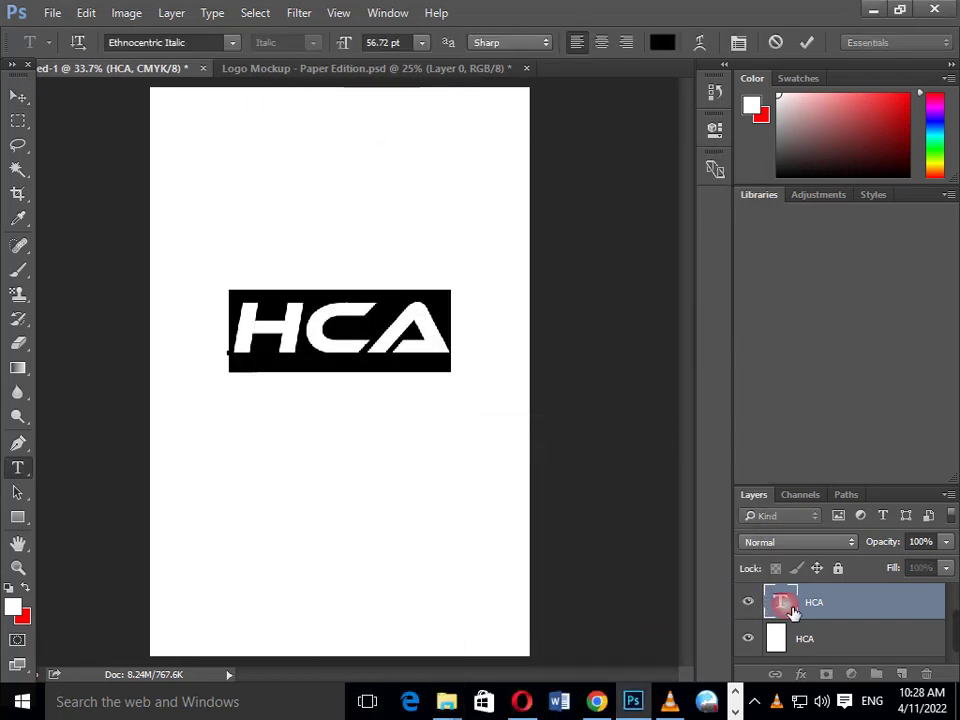
click(155, 43)
click(74, 44)
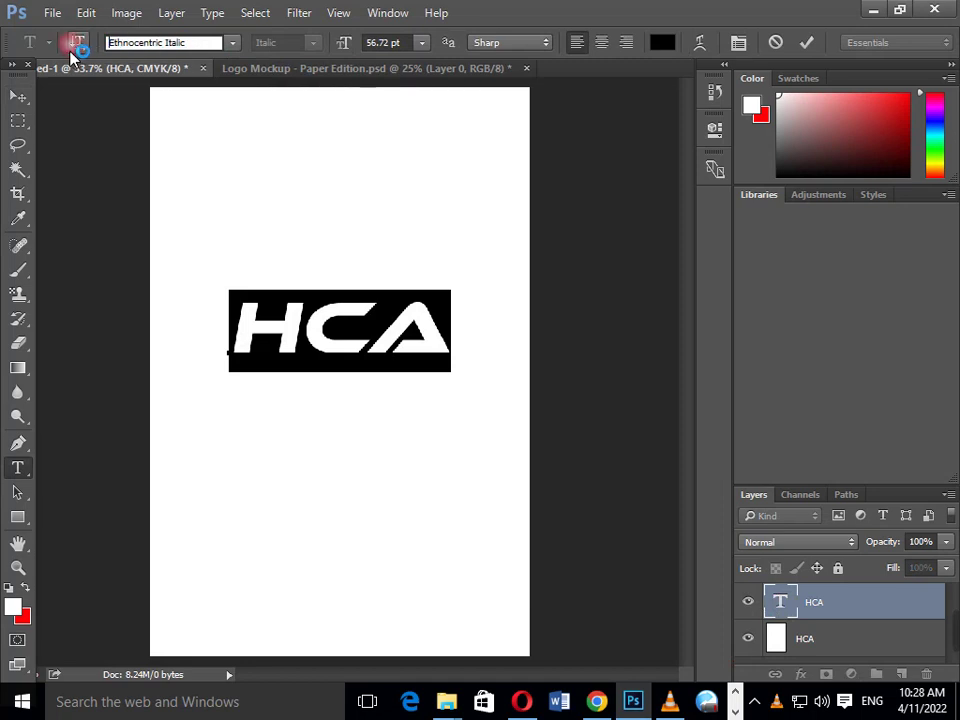
drag(186, 43, 107, 43)
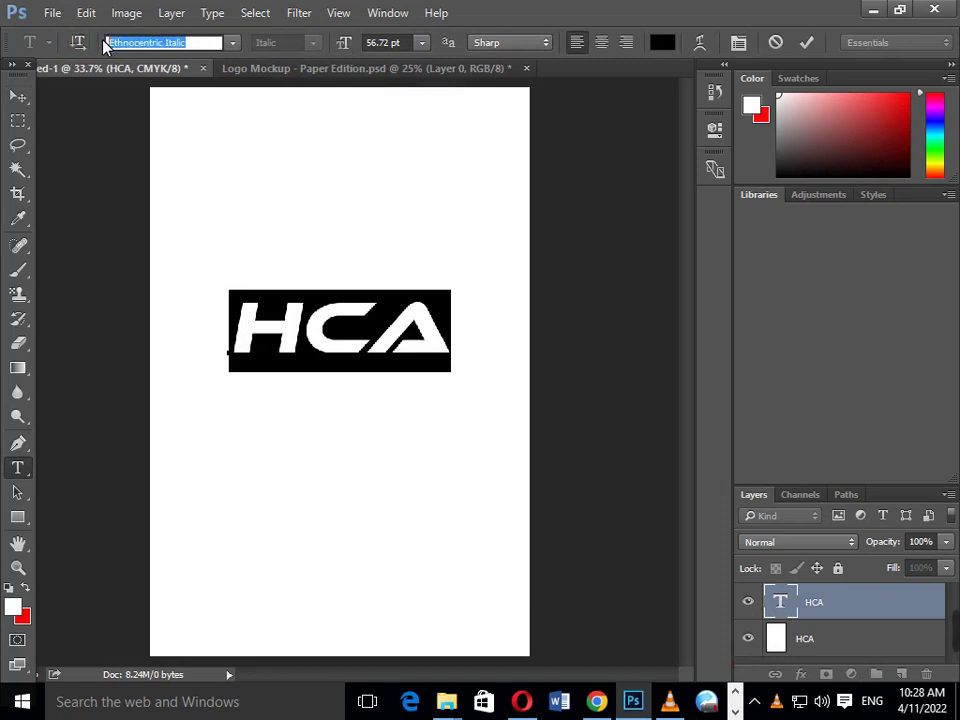
click(232, 45)
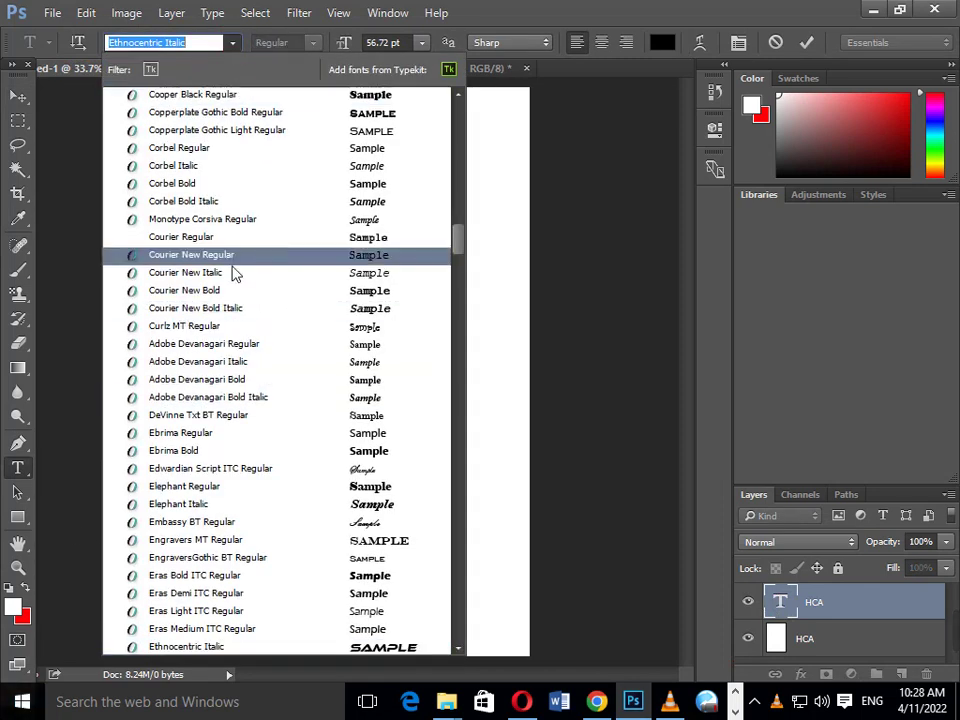
text(e)
scroll(232, 300, down, 15)
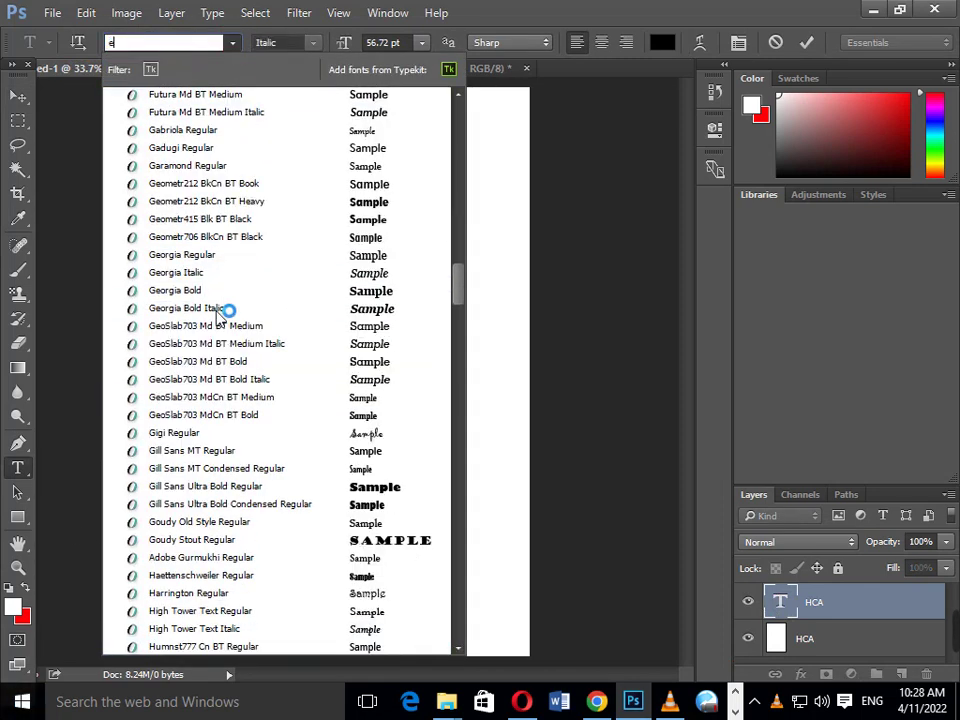
text(e)
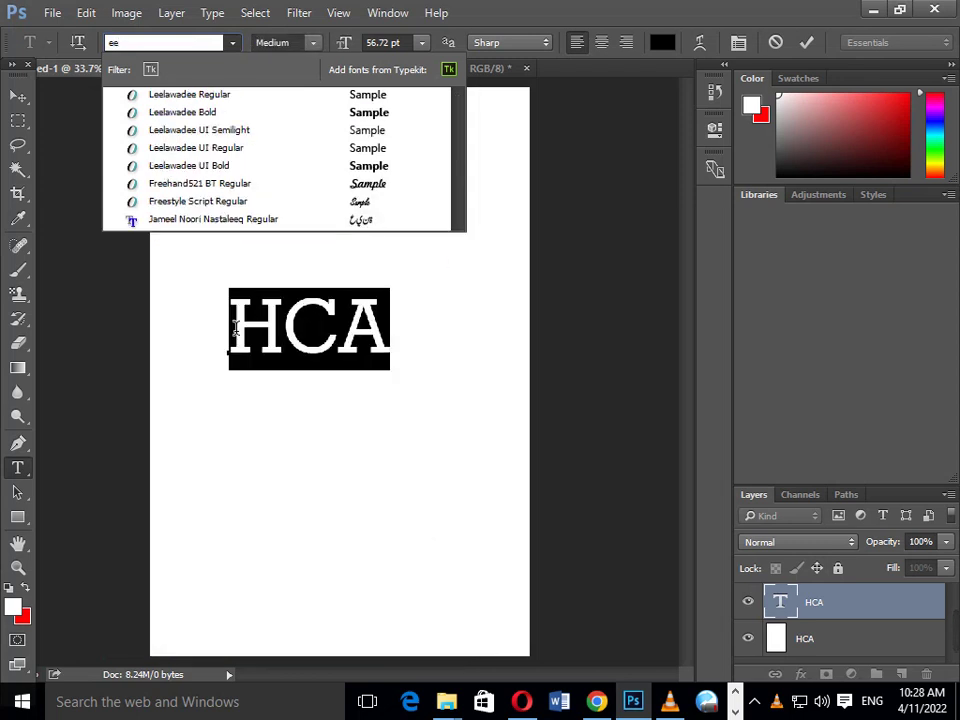
text(e)
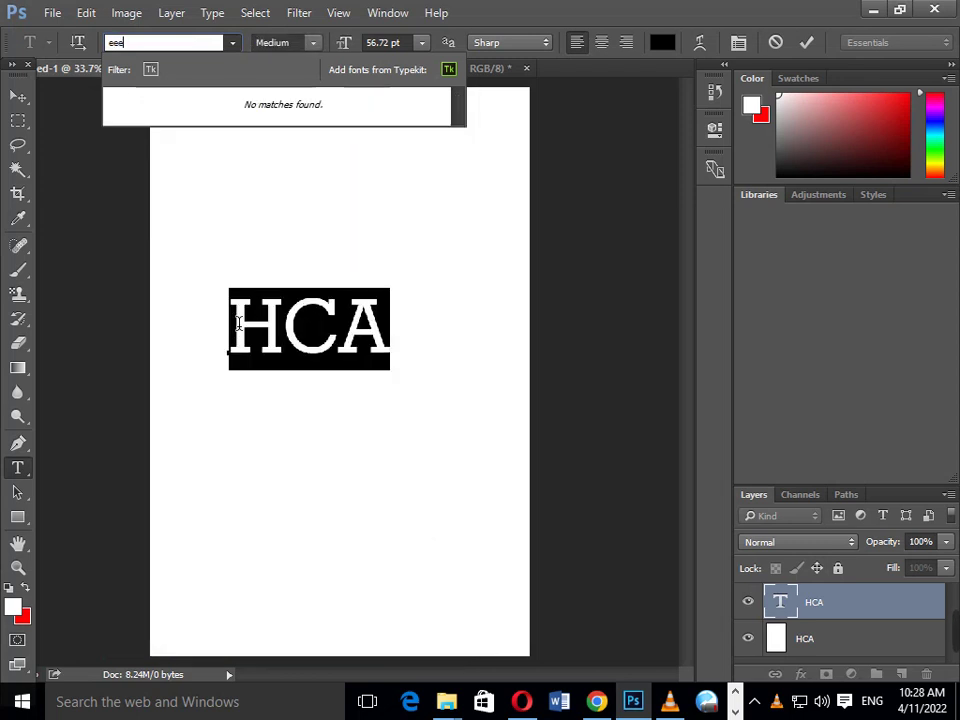
key(BackSpace)
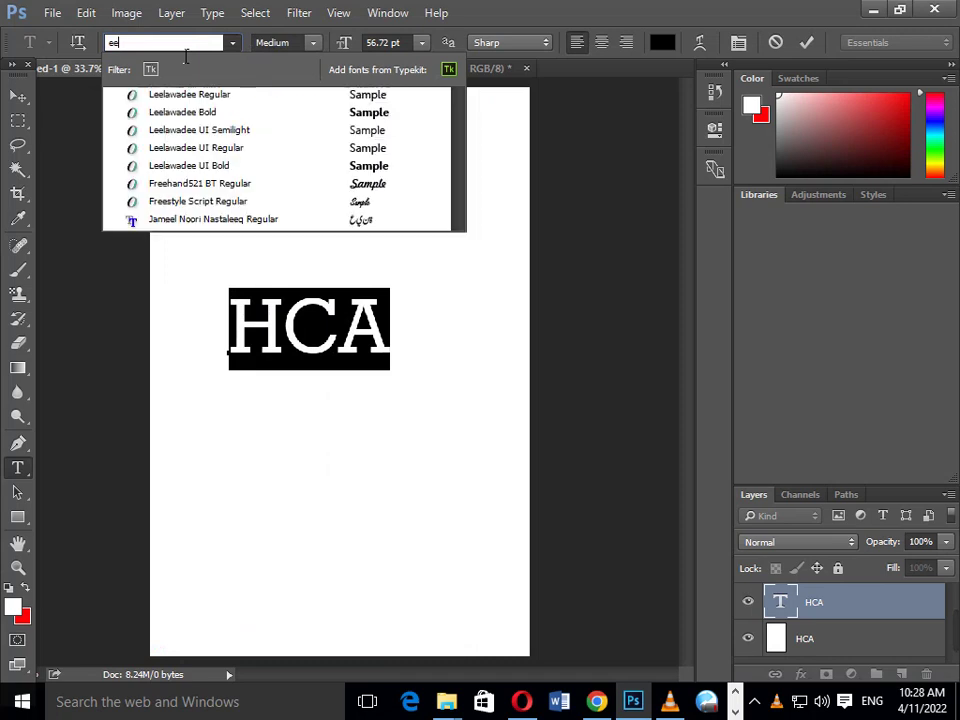
key(BackSpace)
text(t)
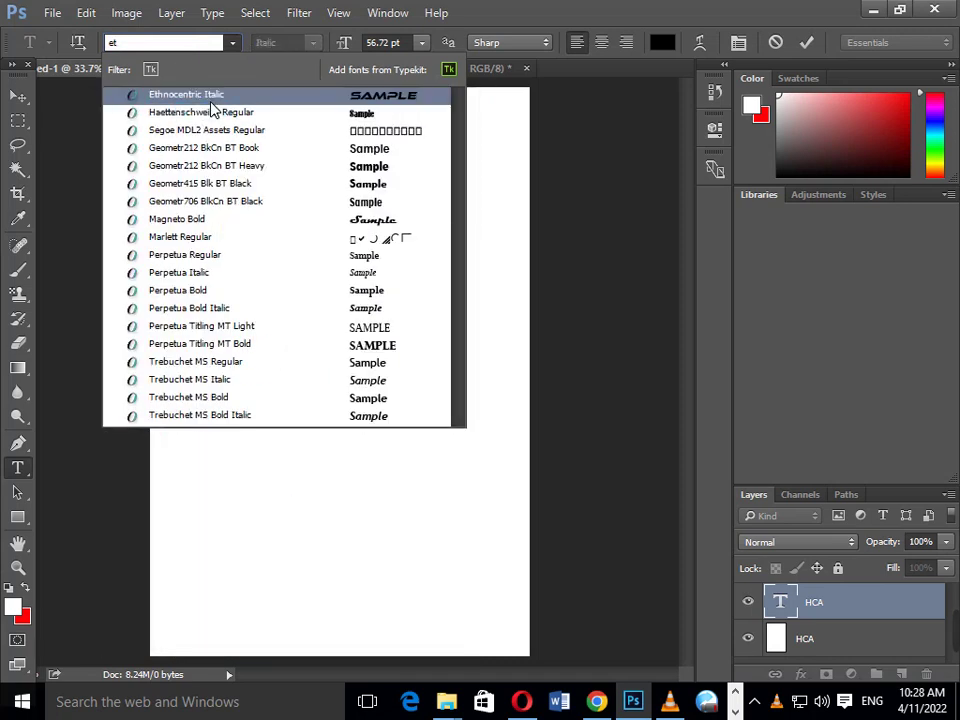
click(185, 97)
Add the 'Ethnocentric font ....' and 'download easily' lines to the notes, then minimise them
click(879, 14)
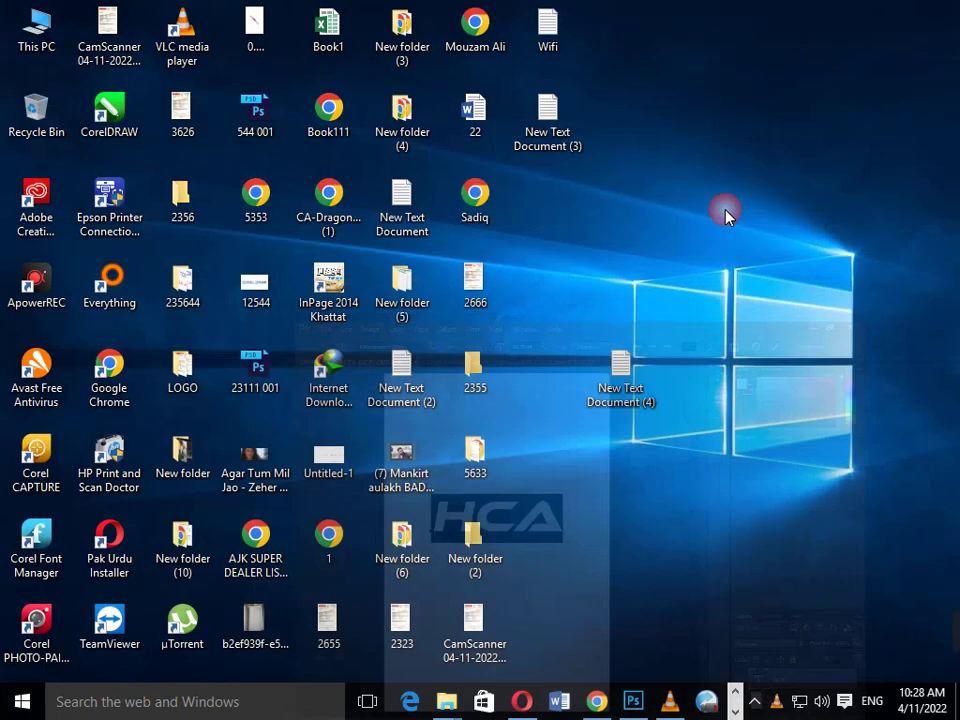
click(735, 700)
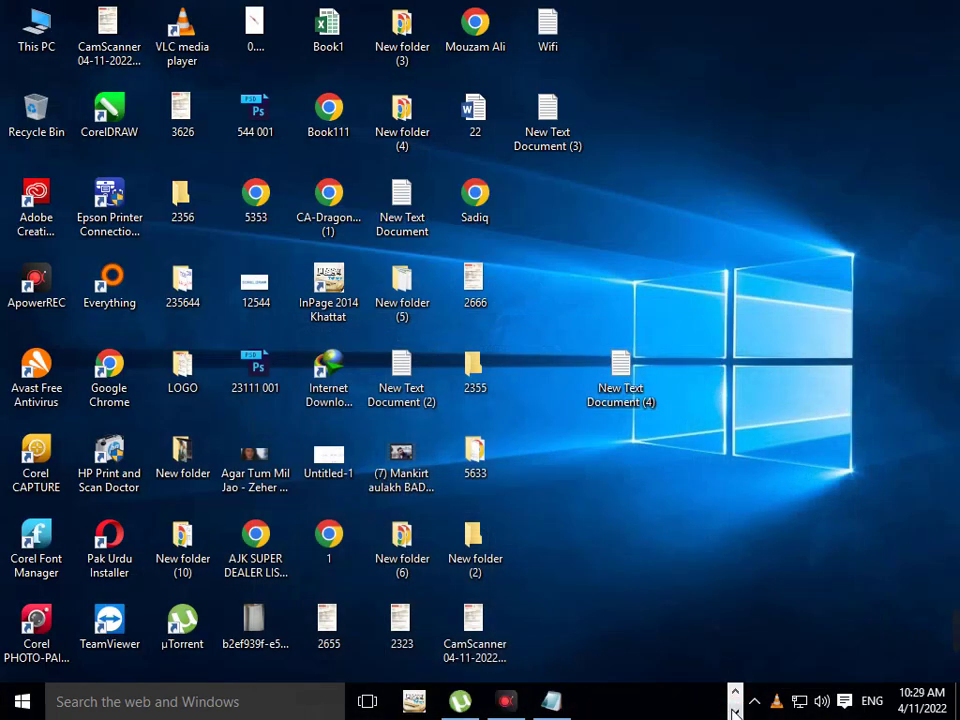
click(552, 701)
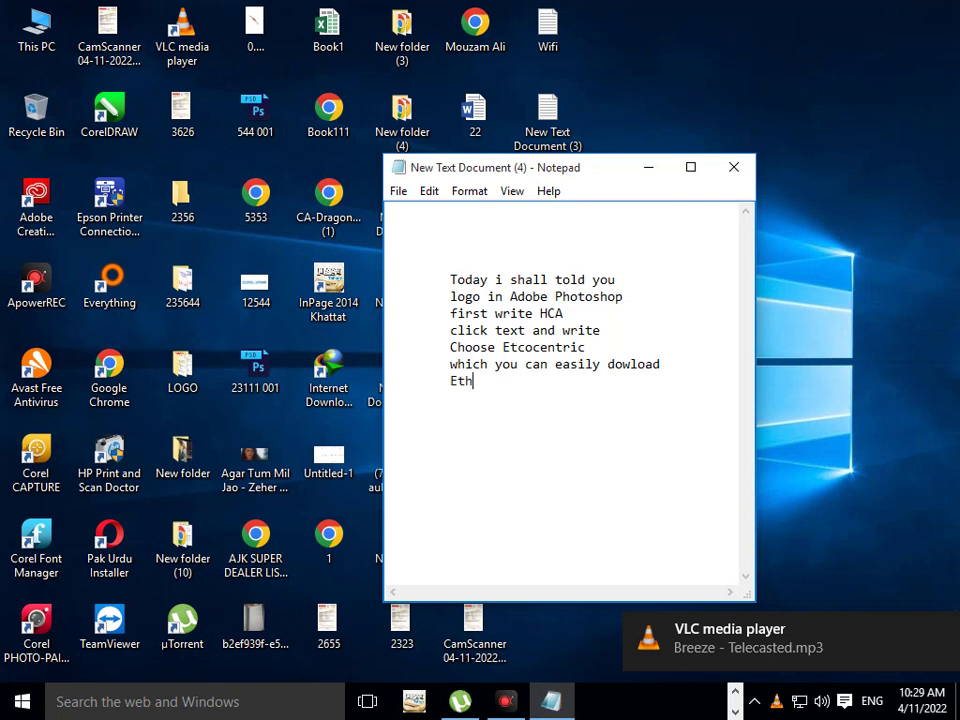
text(nocentric font ....)
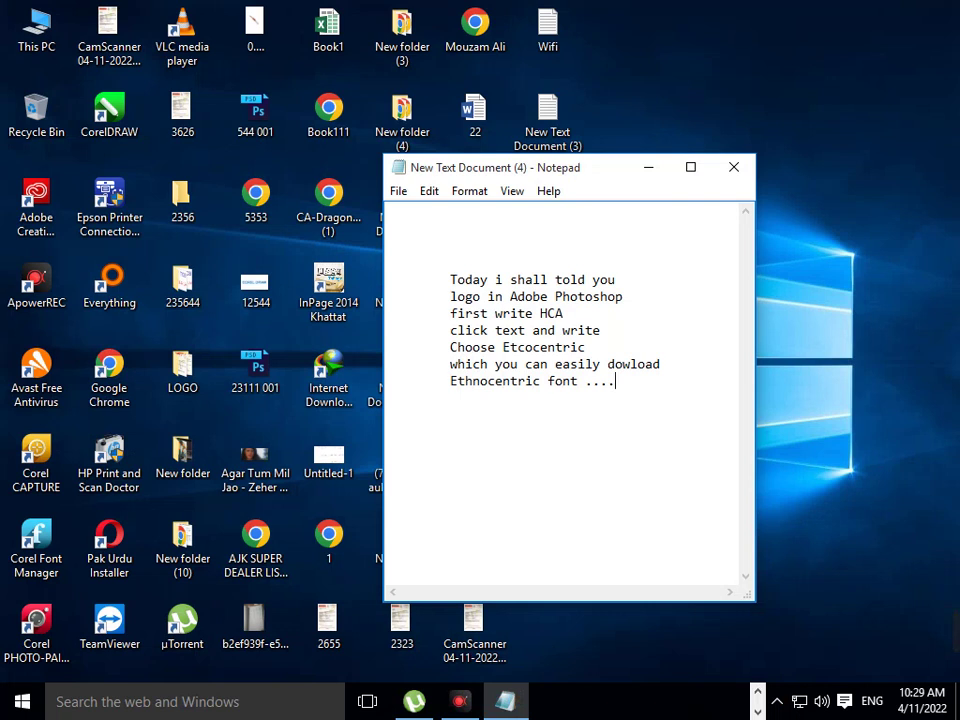
text(downl)
text(oad easl)
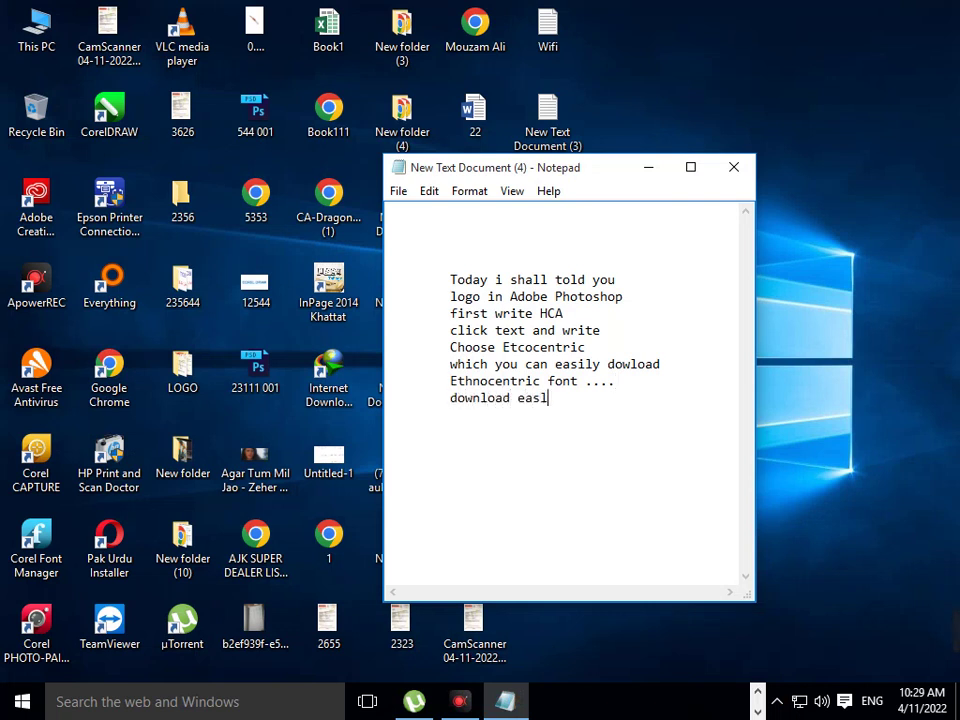
text(ily)
click(648, 168)
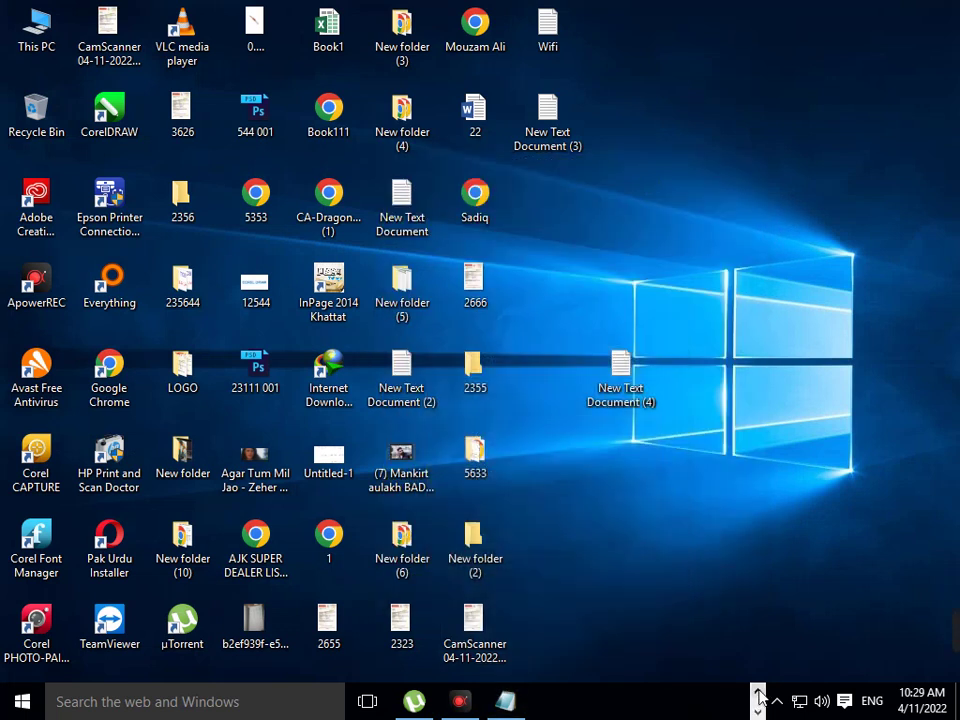
Reposition the Notepad window up and to the right over Photoshop
click(622, 702)
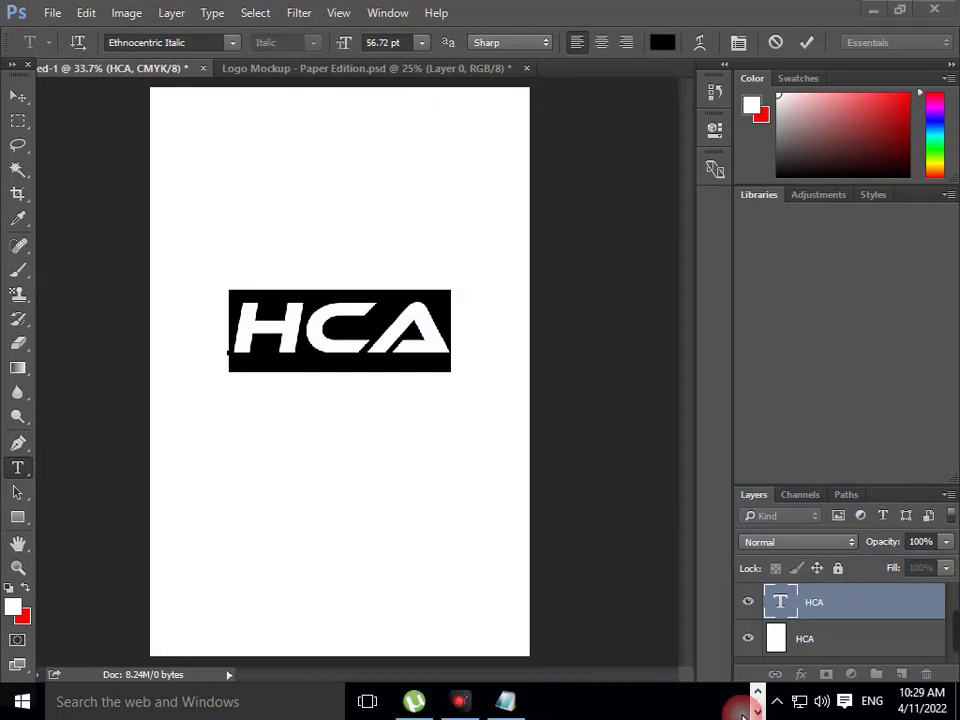
click(507, 702)
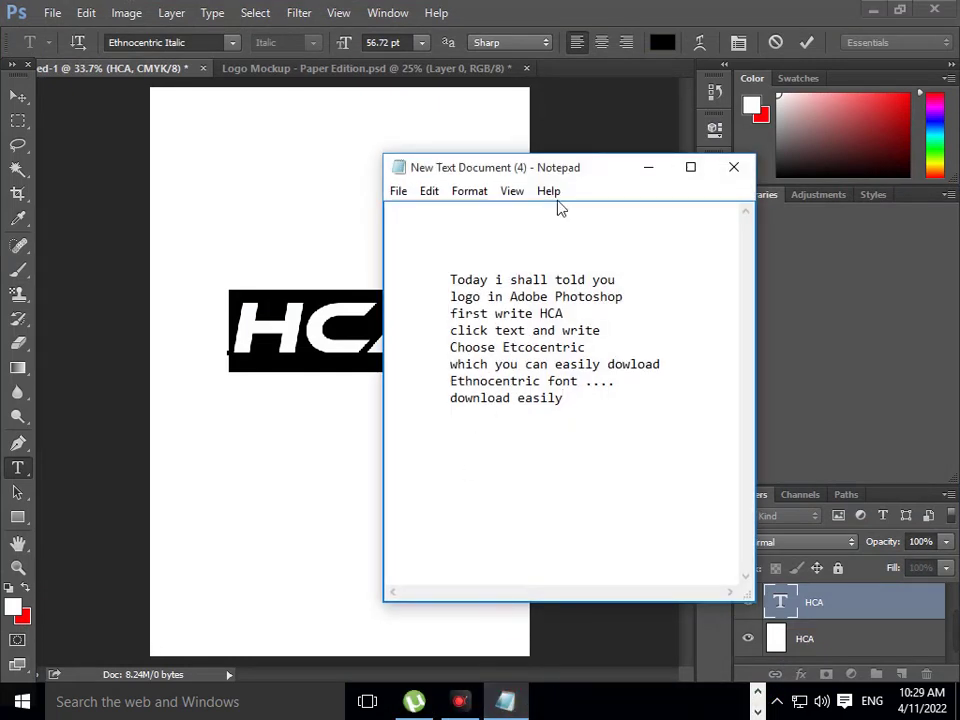
drag(530, 170, 726, 100)
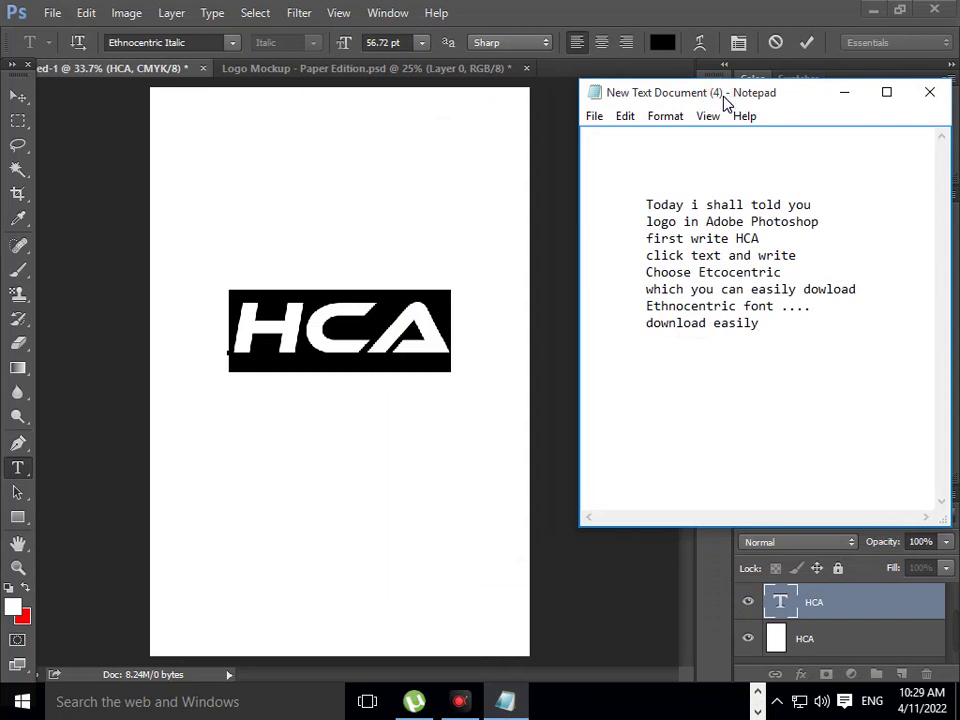
drag(726, 100, 687, 108)
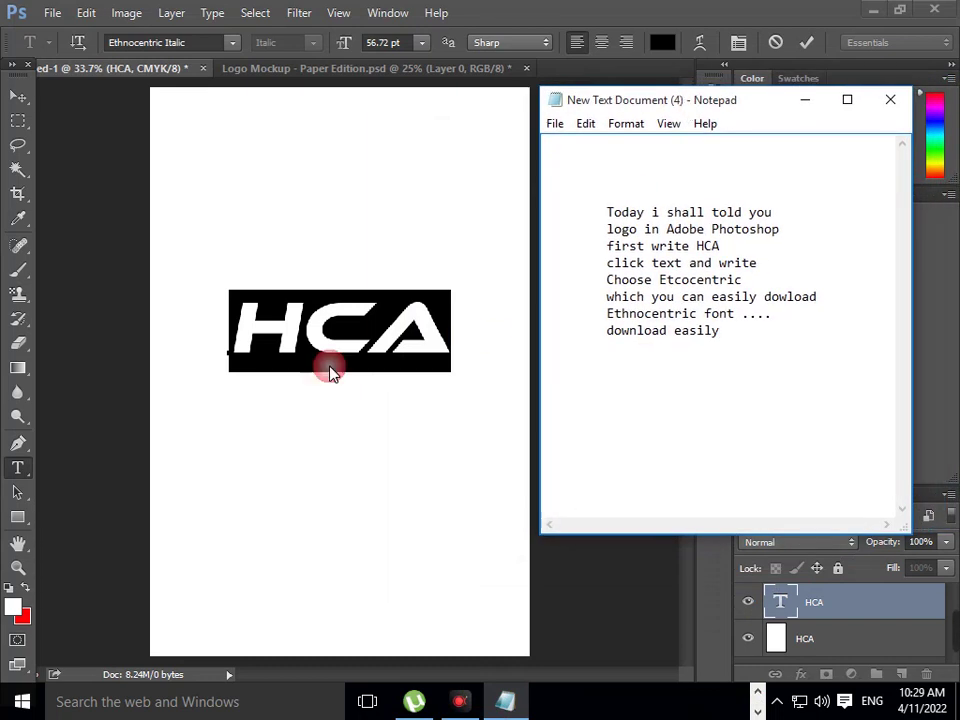
click(499, 495)
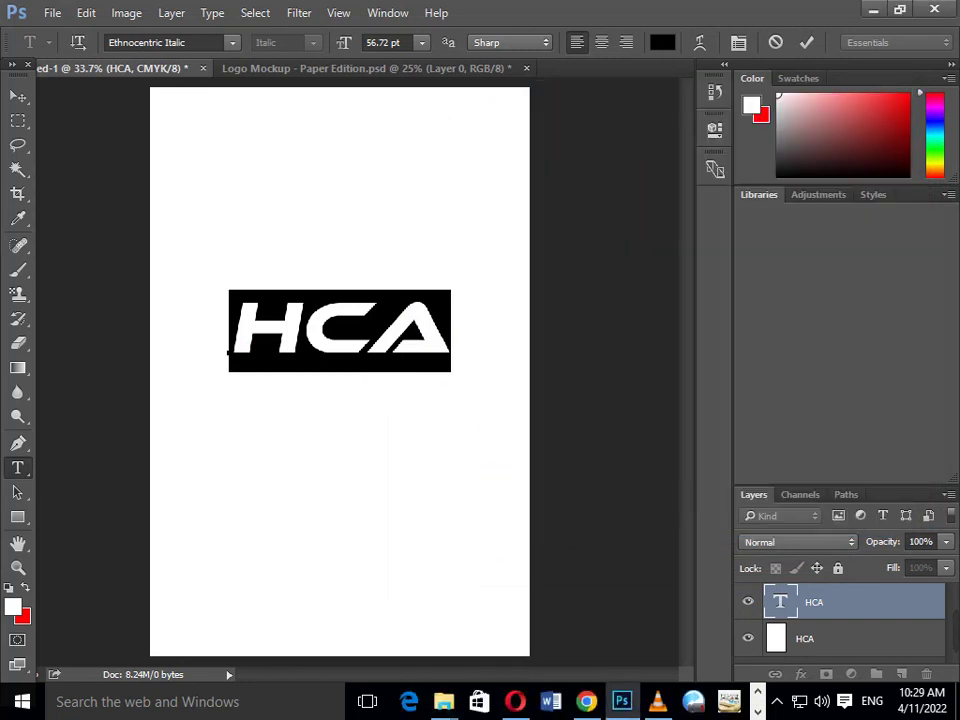
Bring the notes back from the taskbar and add the line 'now'
click(759, 691)
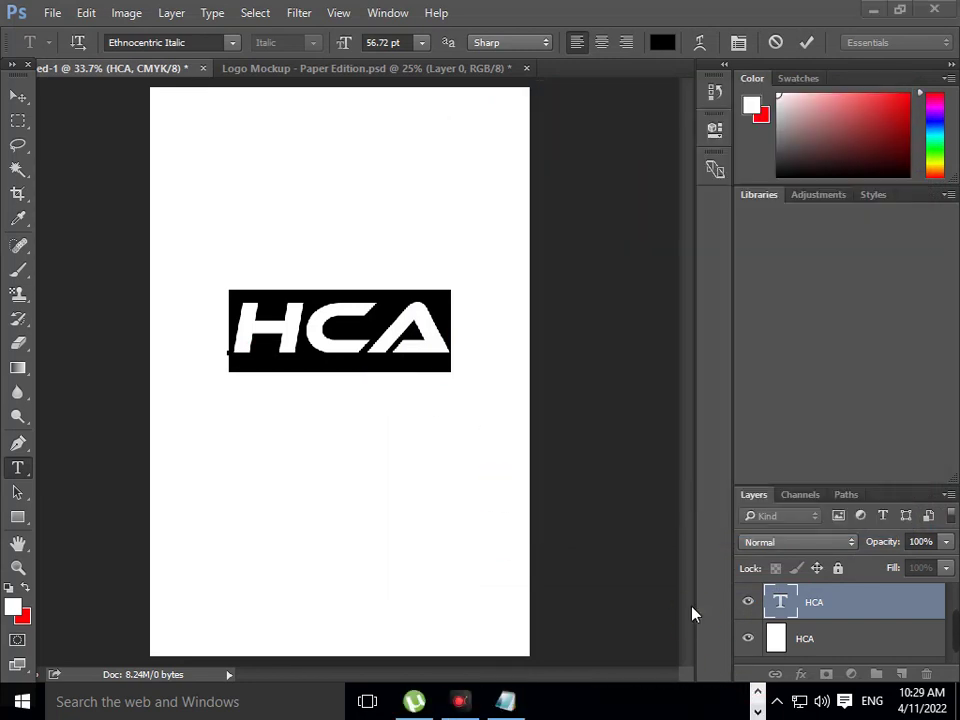
click(757, 689)
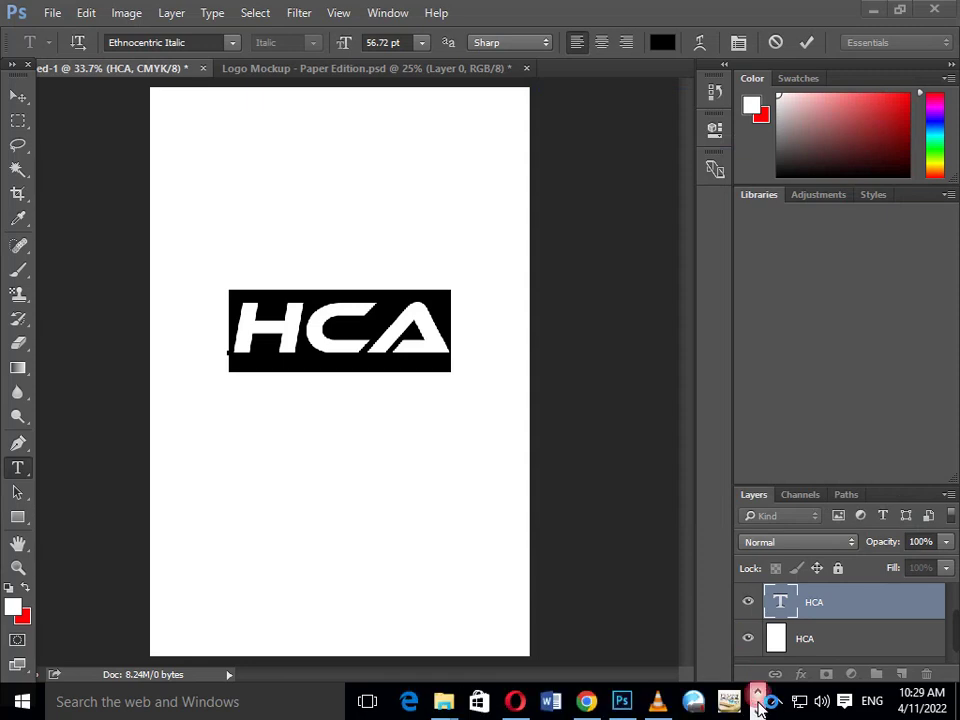
click(757, 711)
click(505, 701)
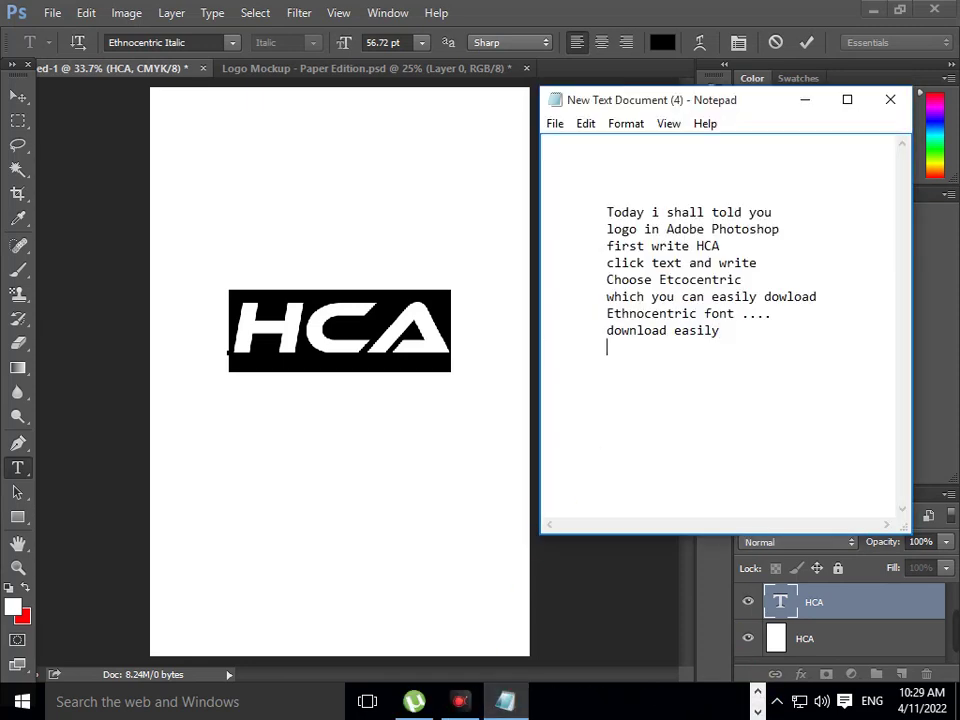
text(now)
Rasterize the HCA text layer with Rasterize Type, then bring the notes forward
click(805, 100)
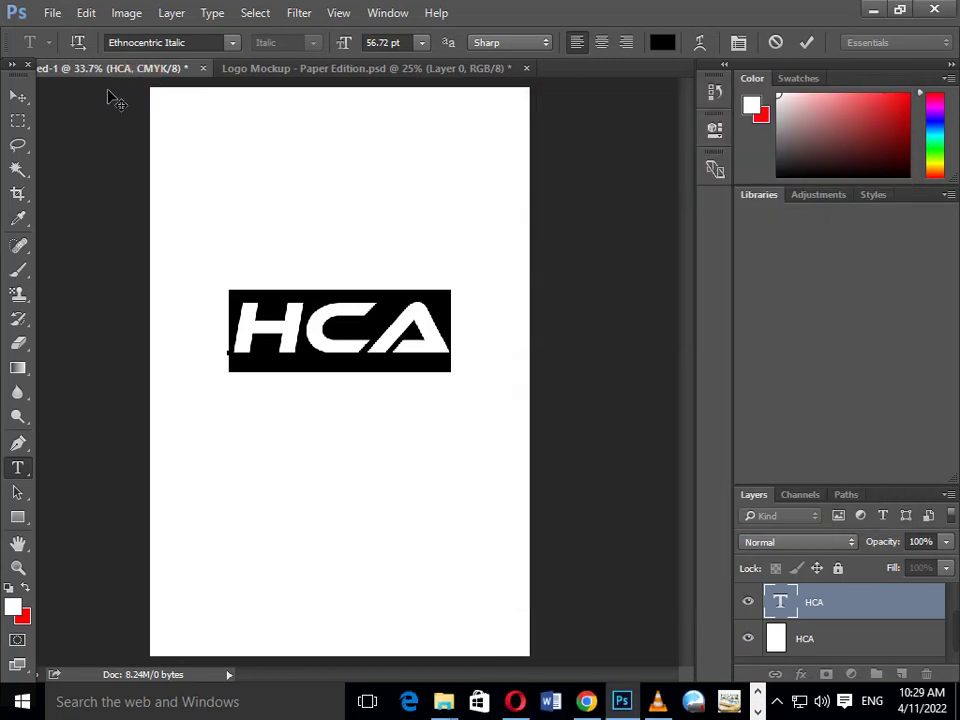
click(18, 96)
click(825, 640)
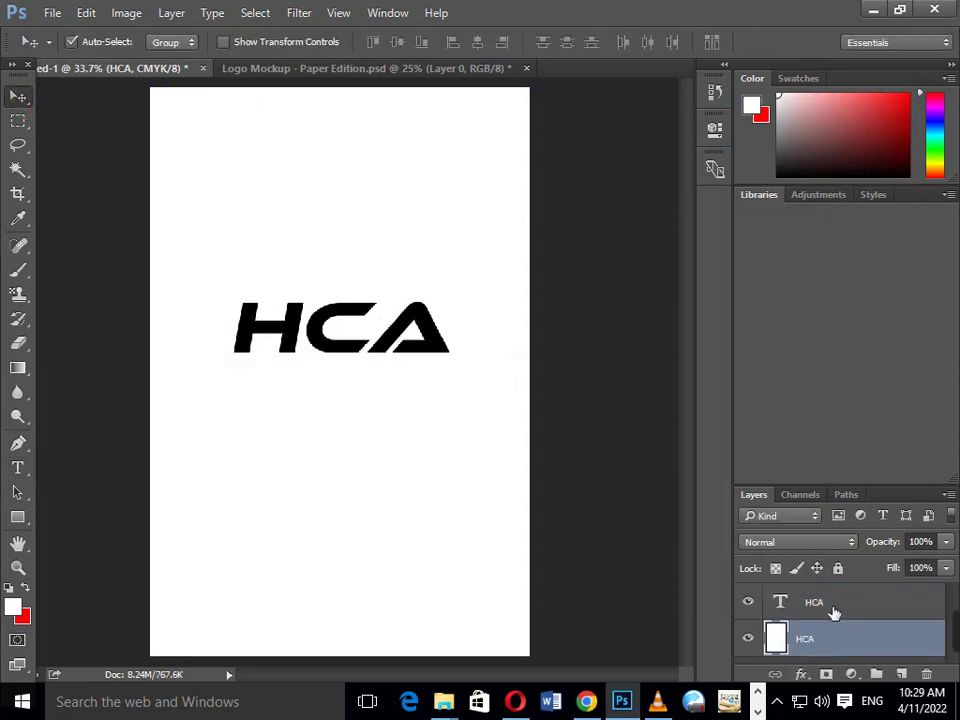
click(831, 606)
right_click(825, 606)
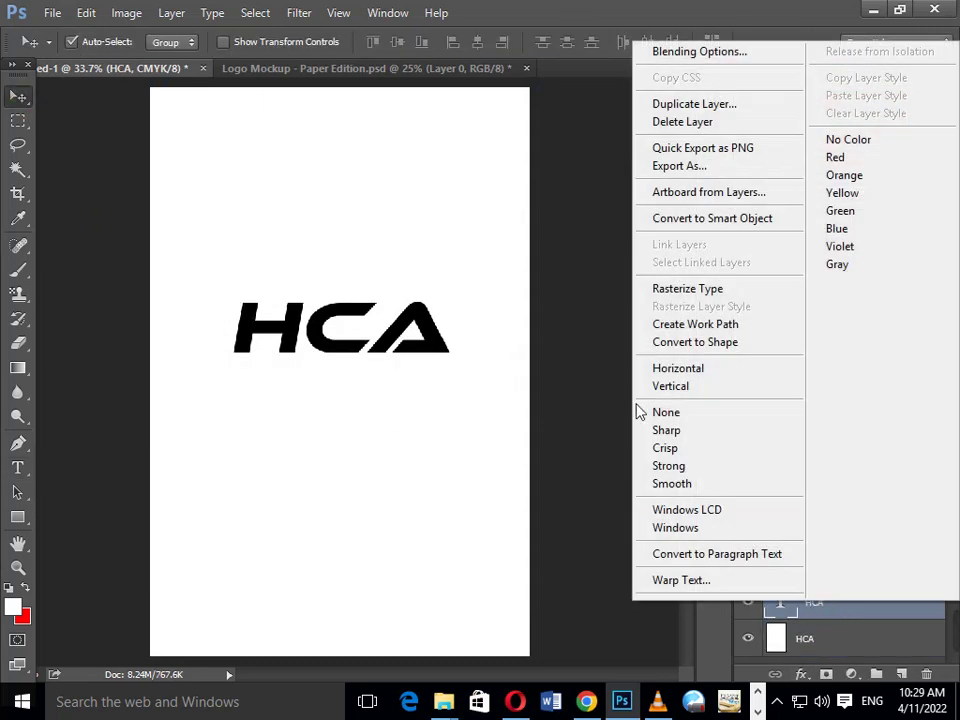
click(690, 292)
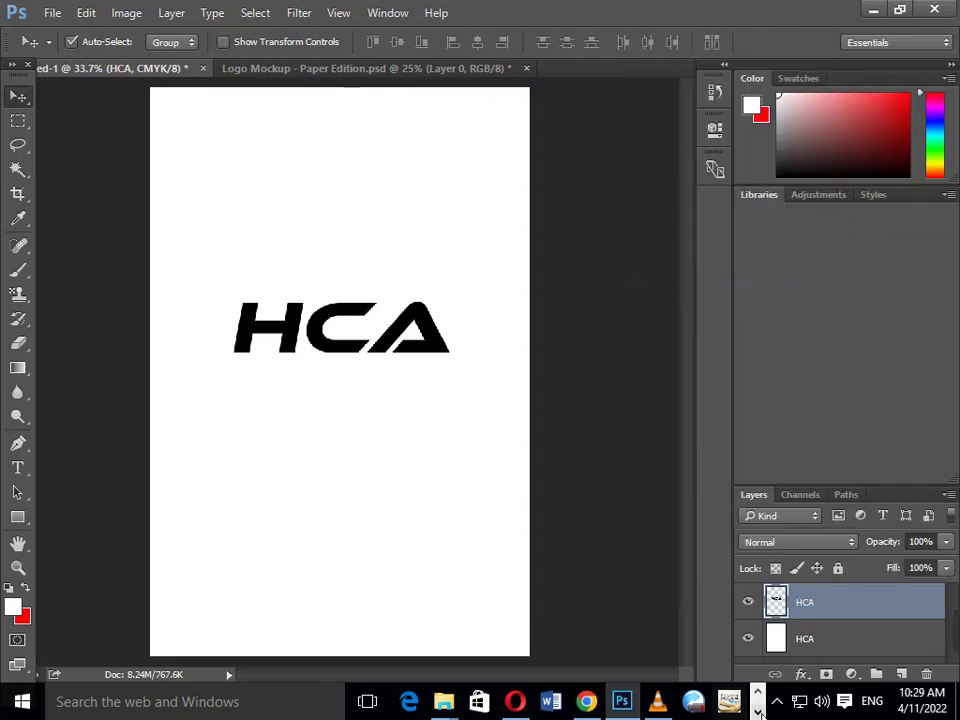
click(507, 702)
text(now restrize)
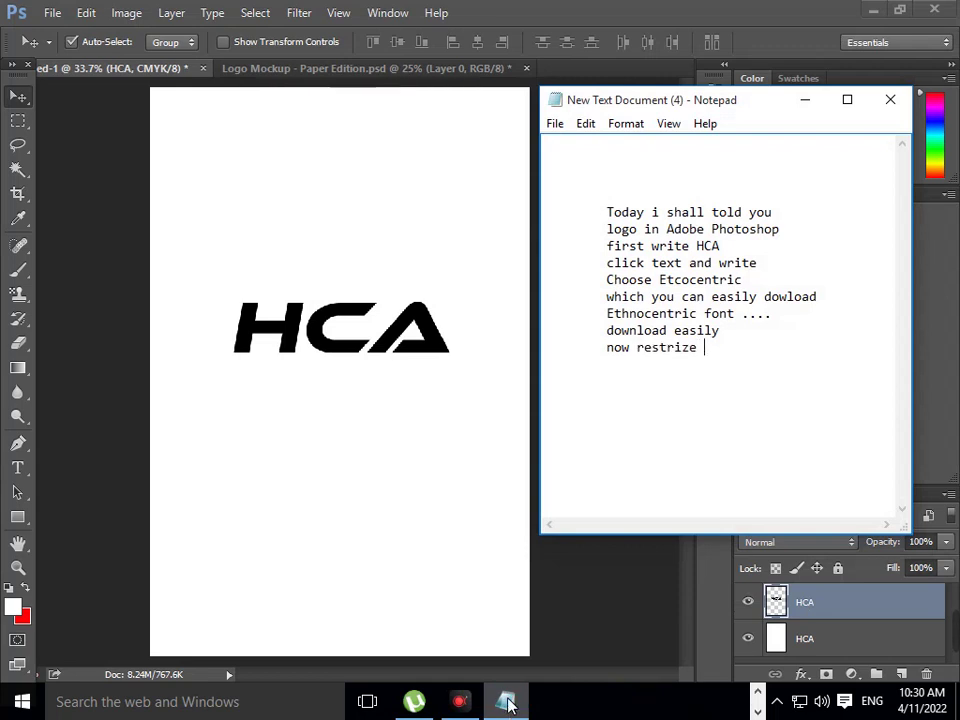
Add the lines 'text', 'in this way your text become an image' and 'now seperate text'
text(text)
key(Return)
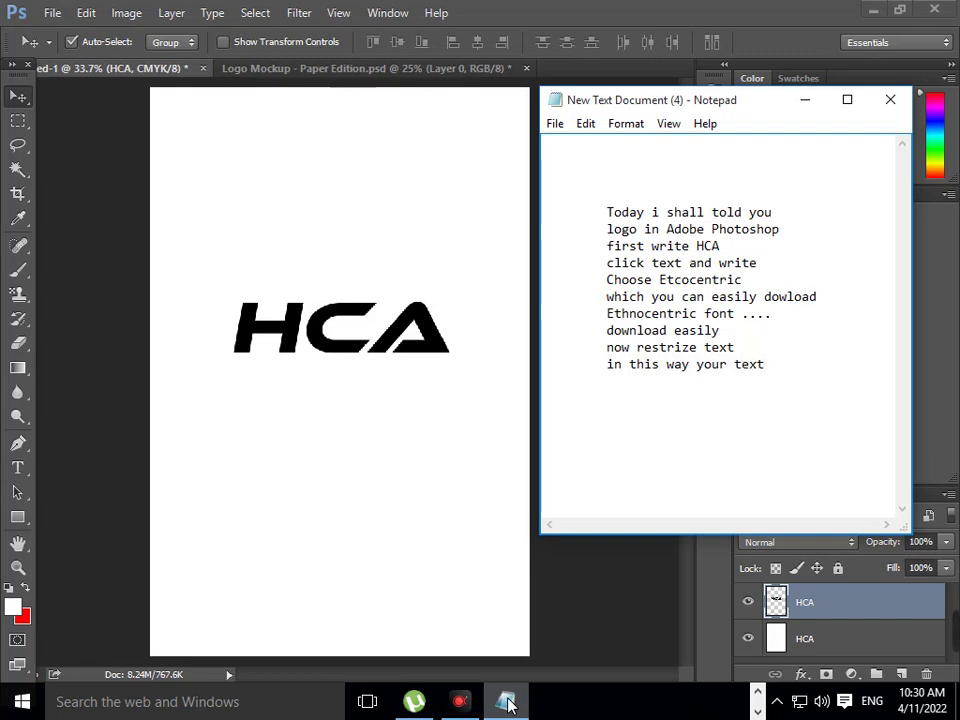
text(become an)
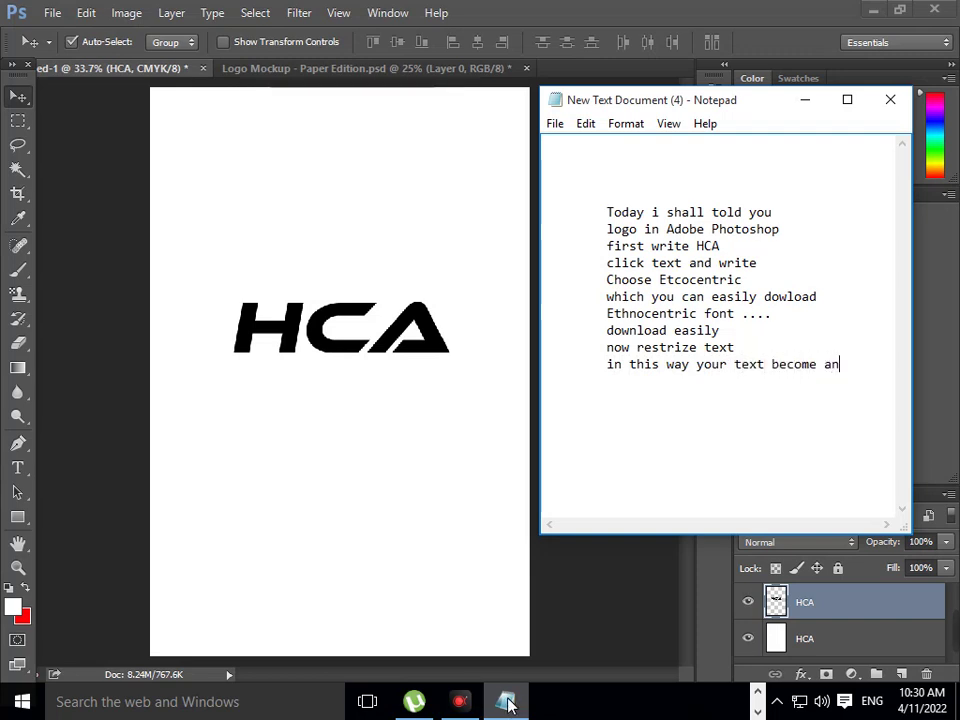
key(Return)
text(image)
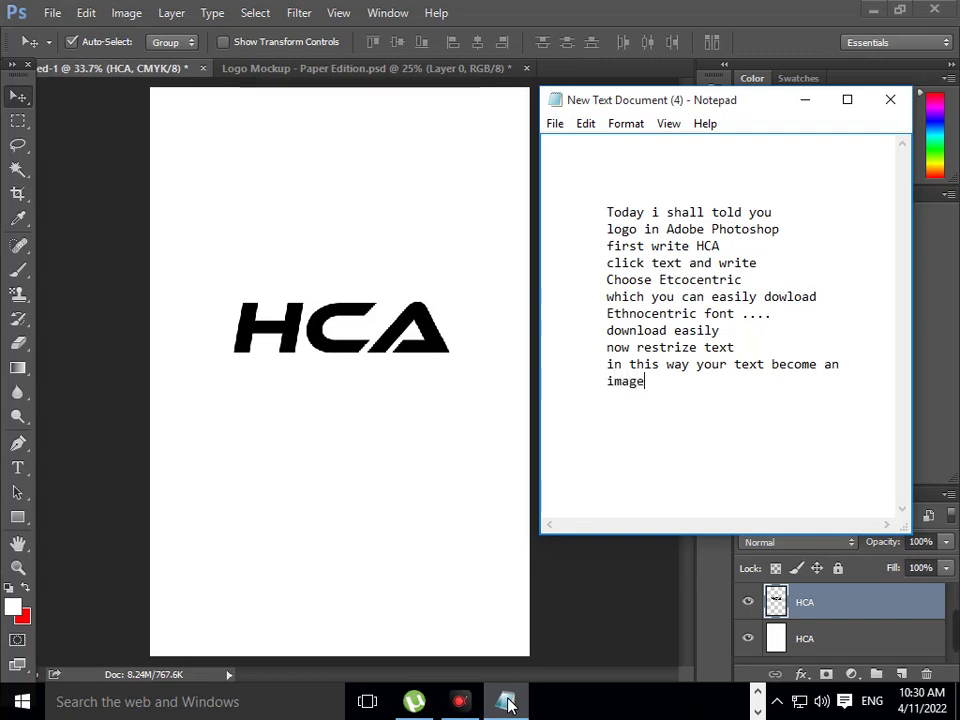
key(Return)
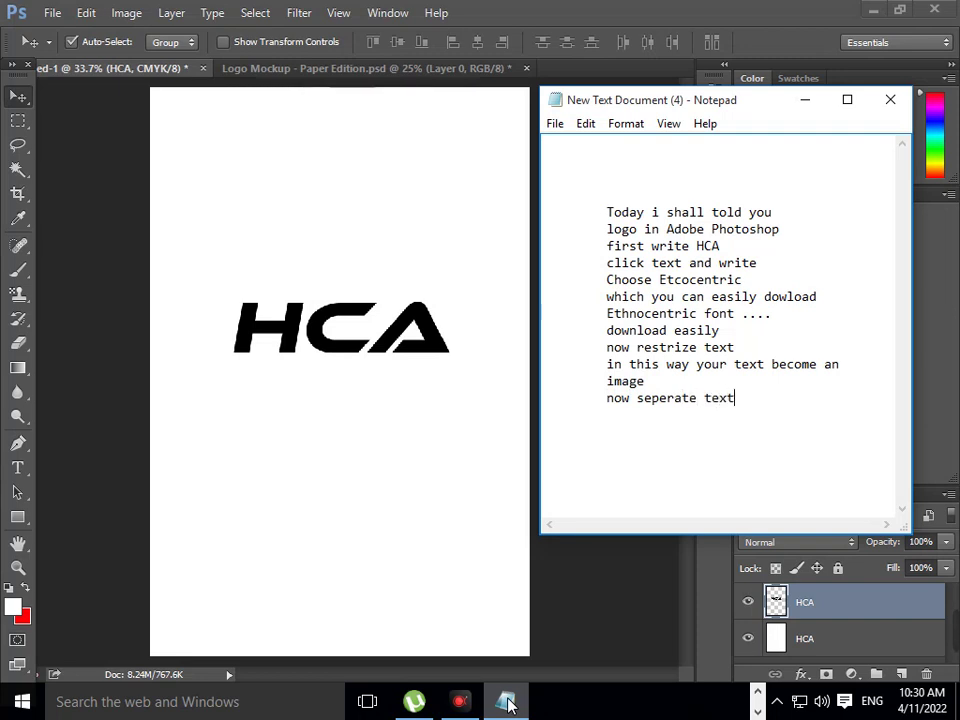
click(805, 101)
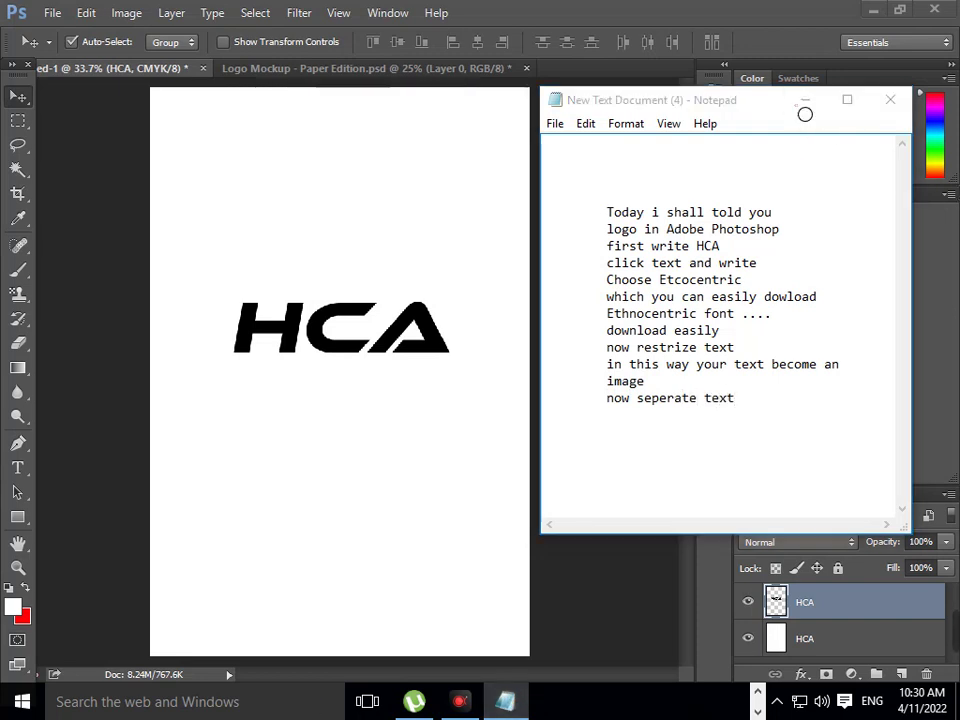
Zoom in, lasso around the H, and cut it onto new Layer 1 with Layer Via Cut
click(18, 144)
click(75, 139)
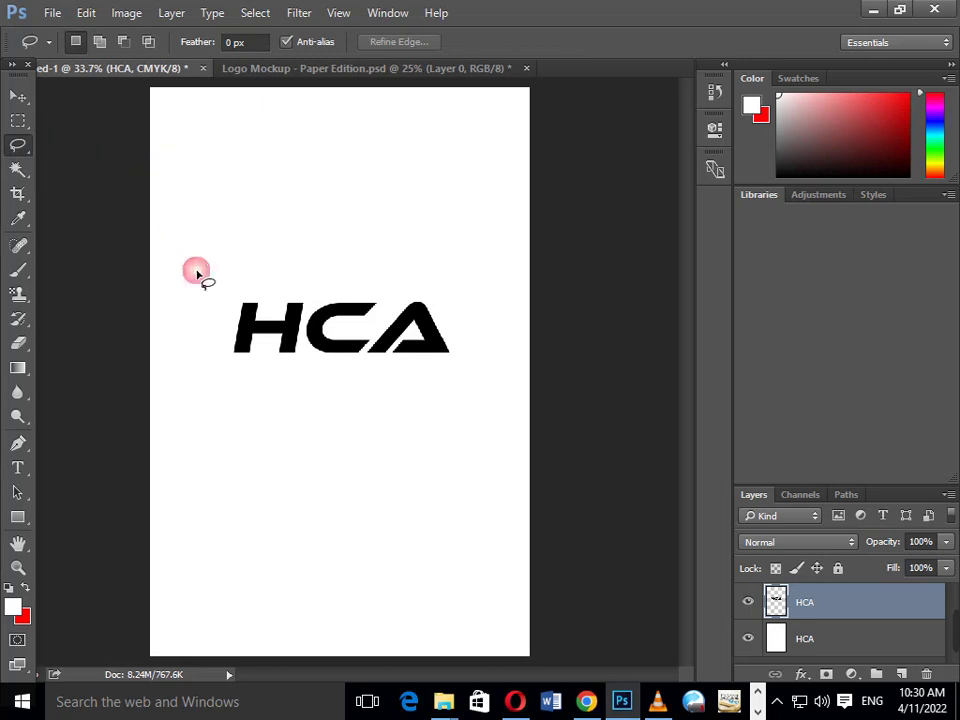
key(ctrl+plus)
key(ctrl+plus)
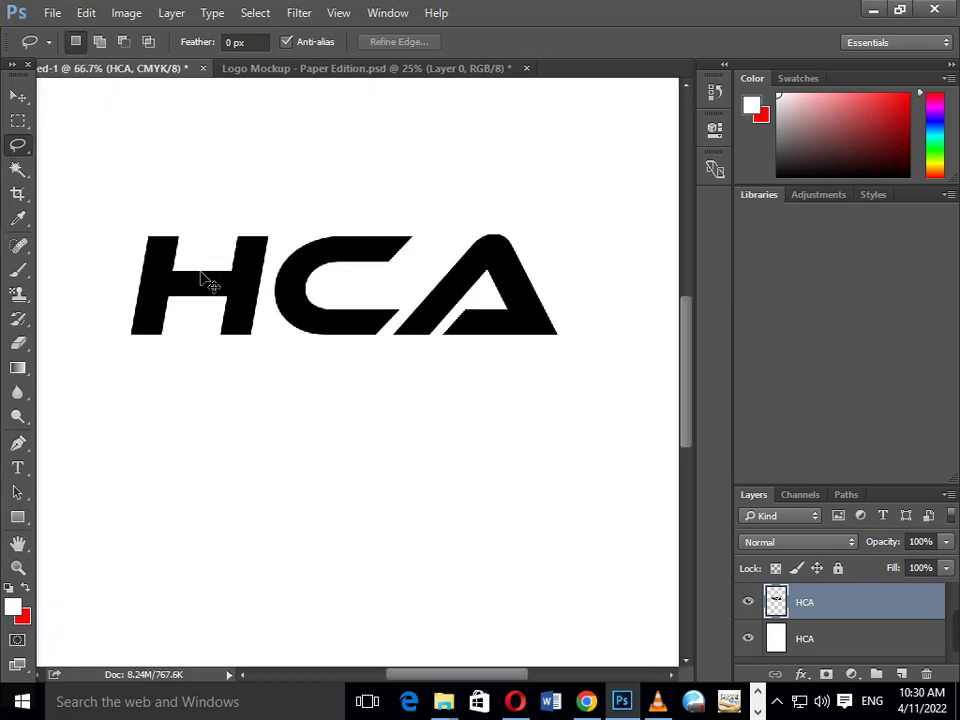
drag(210, 289, 300, 450)
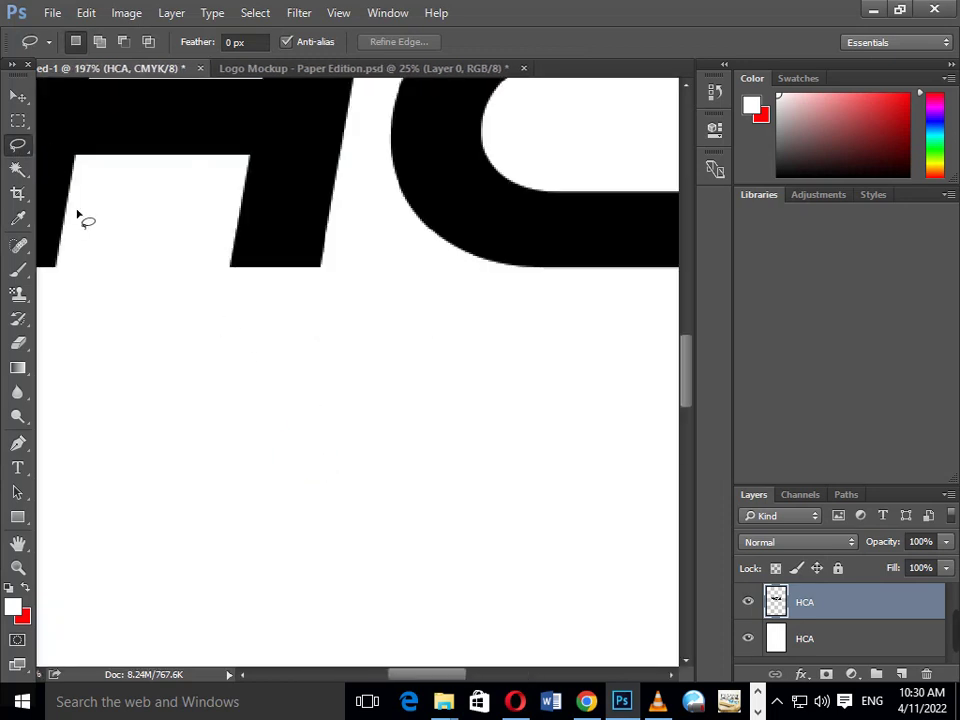
drag(67, 178, 167, 386)
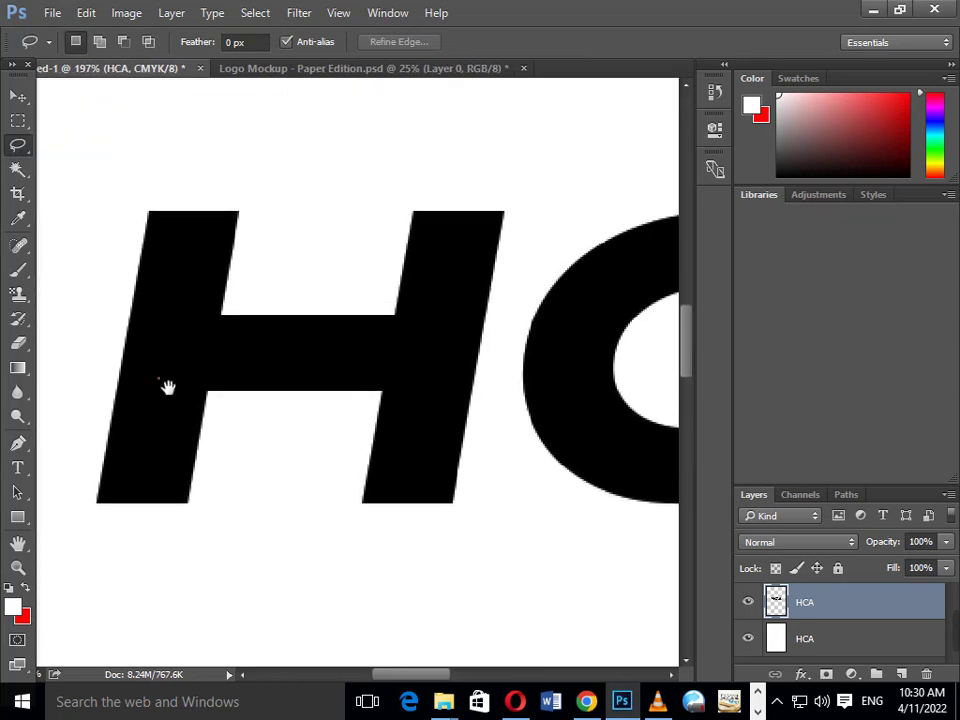
right_click(19, 147)
click(90, 142)
mouse_move(112, 207)
mouse_down()
mouse_move(410, 190)
mouse_move(480, 528)
mouse_move(332, 508)
mouse_move(298, 435)
mouse_move(236, 448)
mouse_move(195, 551)
mouse_move(79, 540)
mouse_move(101, 334)
mouse_up()
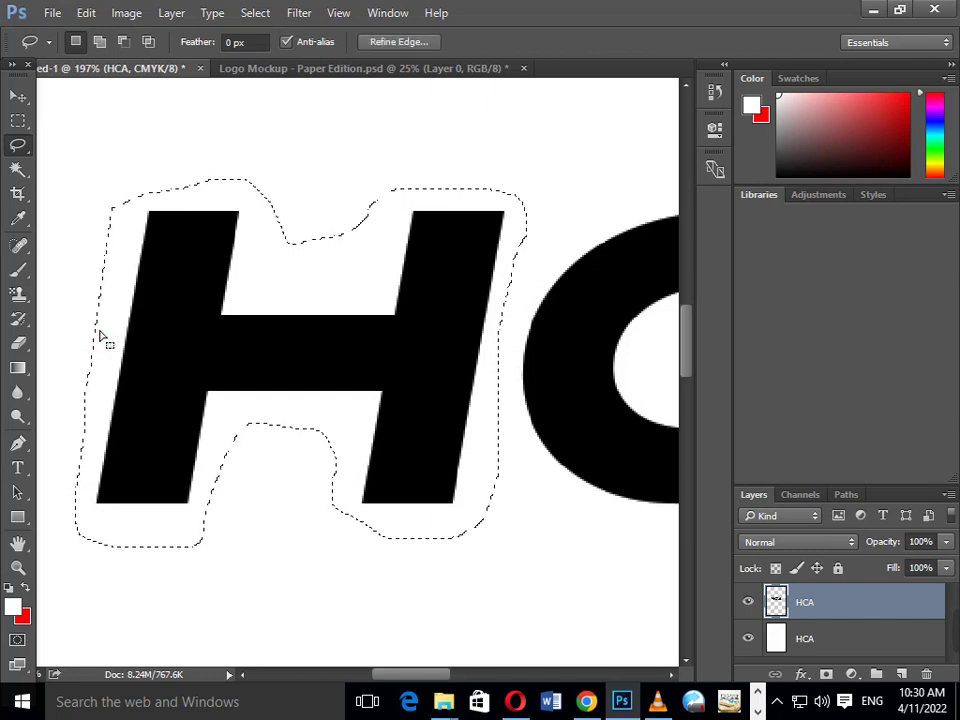
right_click(150, 340)
click(225, 486)
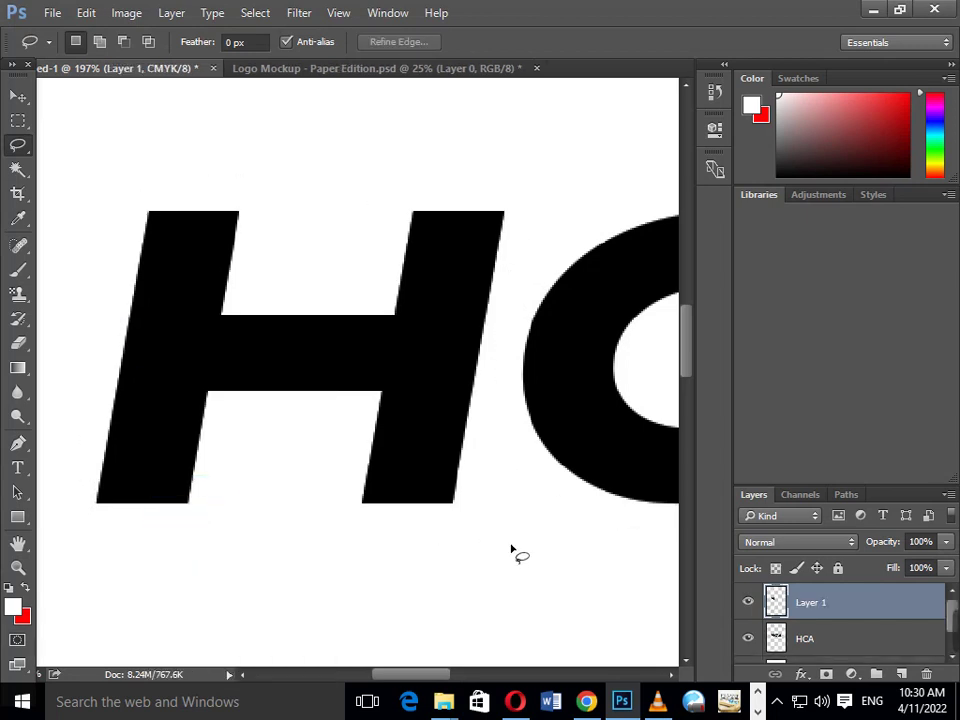
Lasso the C and copy it from the HCA layer onto new Layer 2 with Layer Via Copy
mouse_move(568, 490)
mouse_down()
mouse_move(537, 479)
mouse_move(255, 491)
mouse_up()
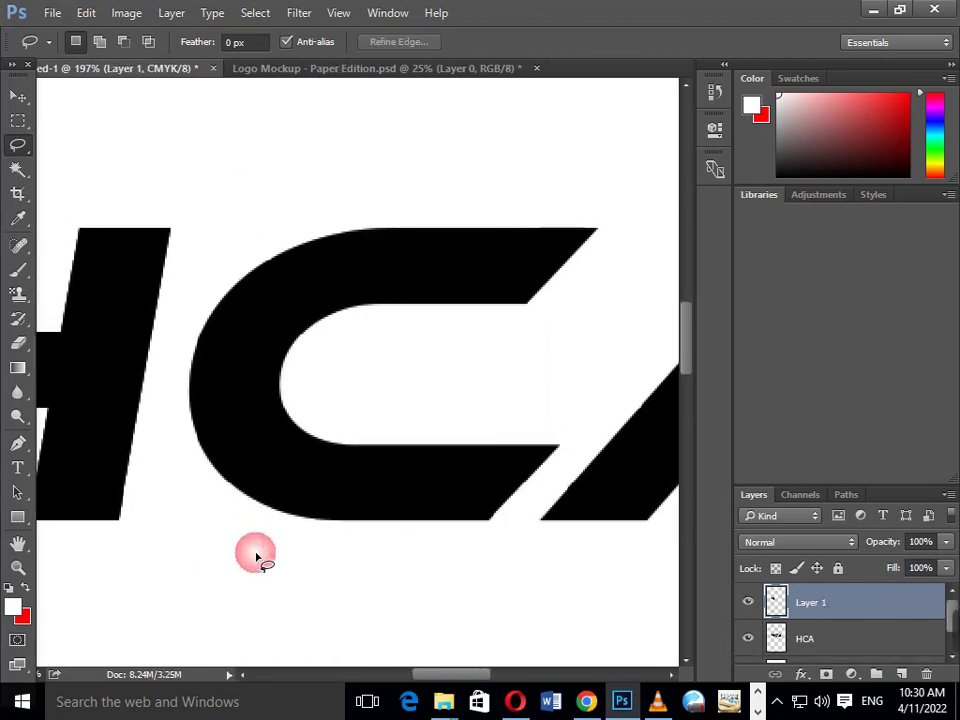
mouse_move(255, 552)
mouse_down()
mouse_move(510, 524)
mouse_move(568, 444)
mouse_move(546, 336)
mouse_move(615, 214)
mouse_move(385, 204)
mouse_move(197, 261)
mouse_move(157, 312)
mouse_move(167, 418)
mouse_move(182, 360)
mouse_up()
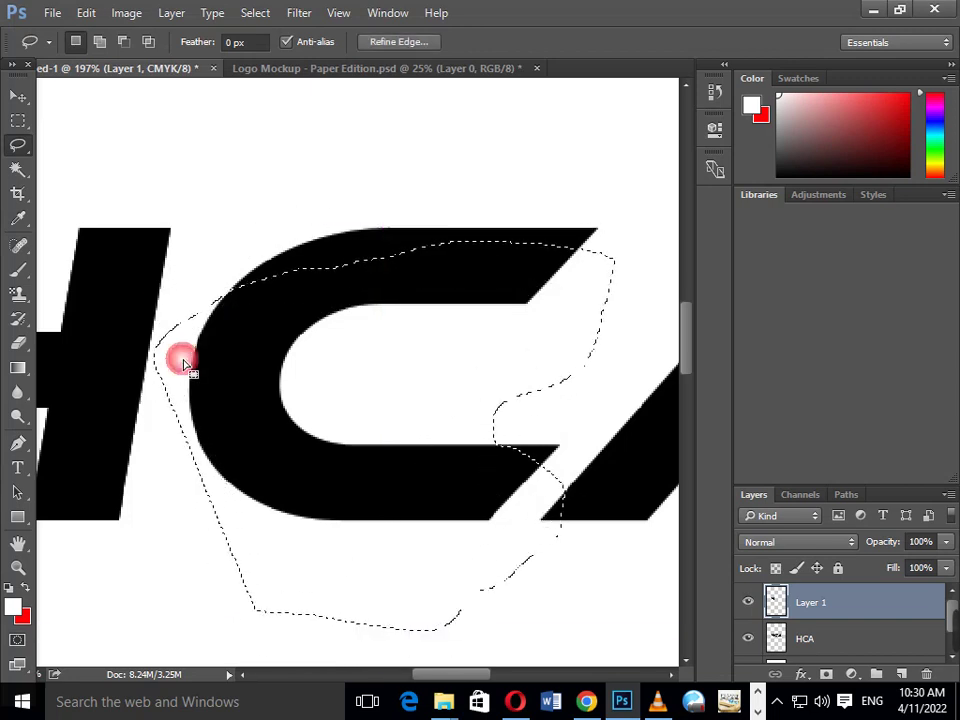
click(213, 475)
mouse_move(205, 550)
mouse_down()
mouse_move(320, 590)
mouse_move(497, 555)
mouse_move(533, 520)
mouse_move(525, 516)
mouse_up()
mouse_move(268, 523)
mouse_down()
mouse_move(426, 540)
mouse_move(497, 531)
mouse_move(546, 506)
mouse_move(576, 446)
mouse_move(531, 407)
mouse_move(611, 242)
mouse_move(568, 204)
mouse_move(333, 218)
mouse_move(251, 246)
mouse_move(204, 279)
mouse_move(156, 380)
mouse_move(171, 450)
mouse_move(229, 525)
mouse_move(245, 530)
mouse_up()
right_click(366, 512)
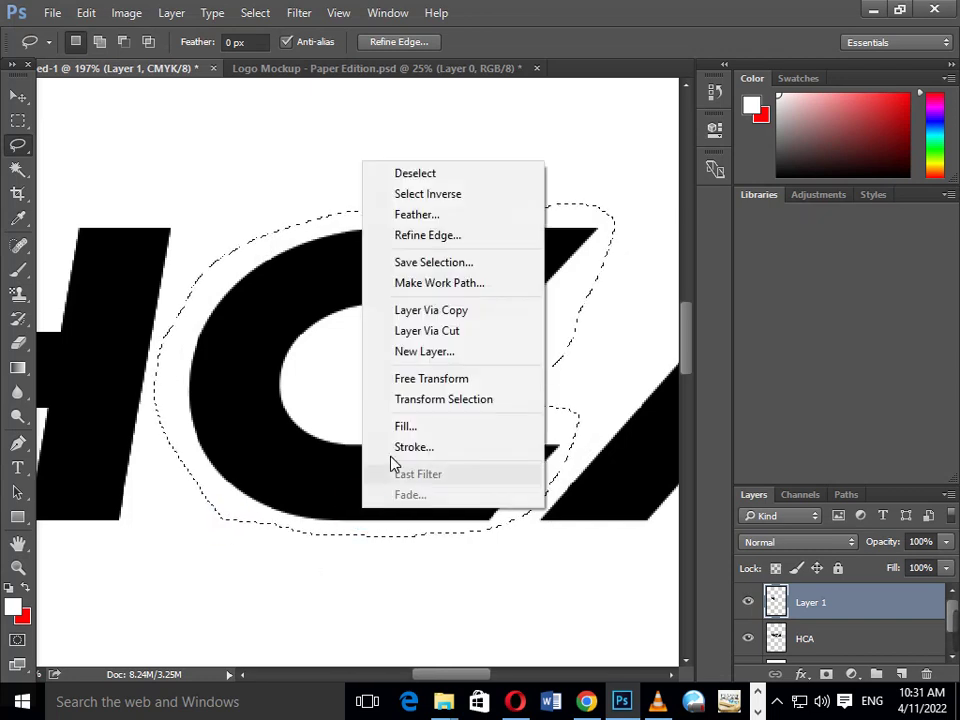
click(440, 314)
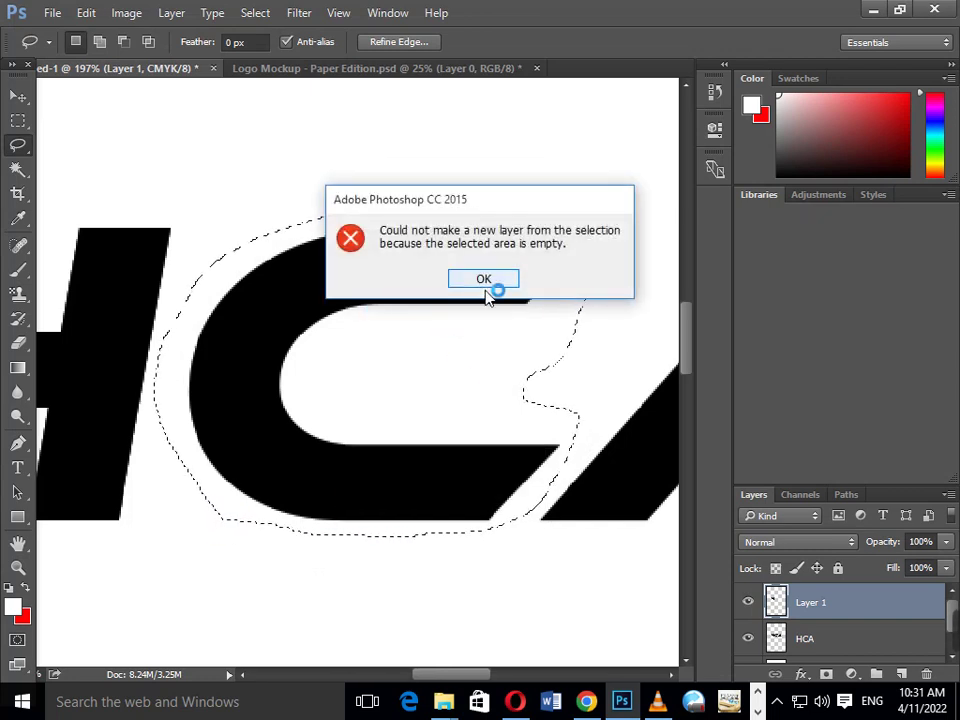
click(485, 281)
click(805, 638)
right_click(514, 399)
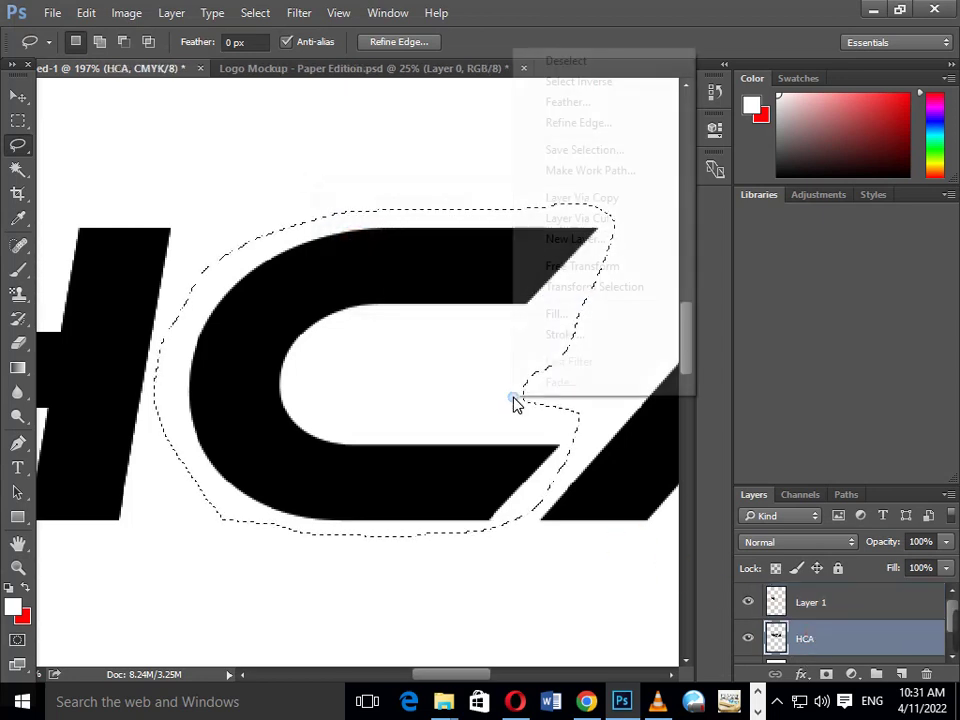
click(588, 200)
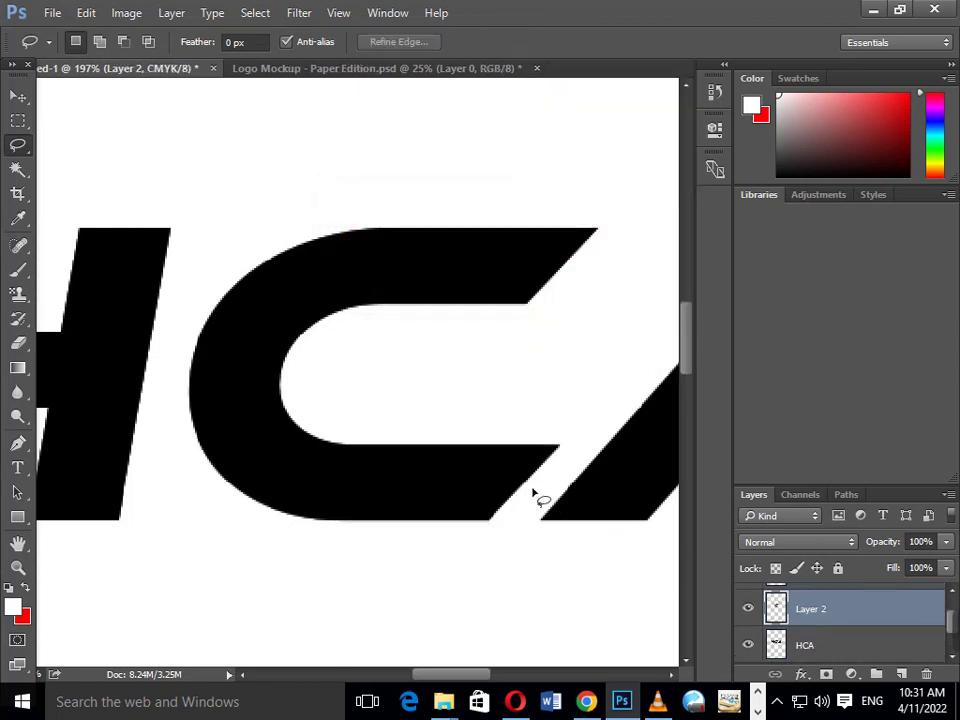
Lasso around the A and try Layer Via Copy, dismissing the empty-selection error
drag(540, 499, 264, 504)
drag(377, 468, 300, 452)
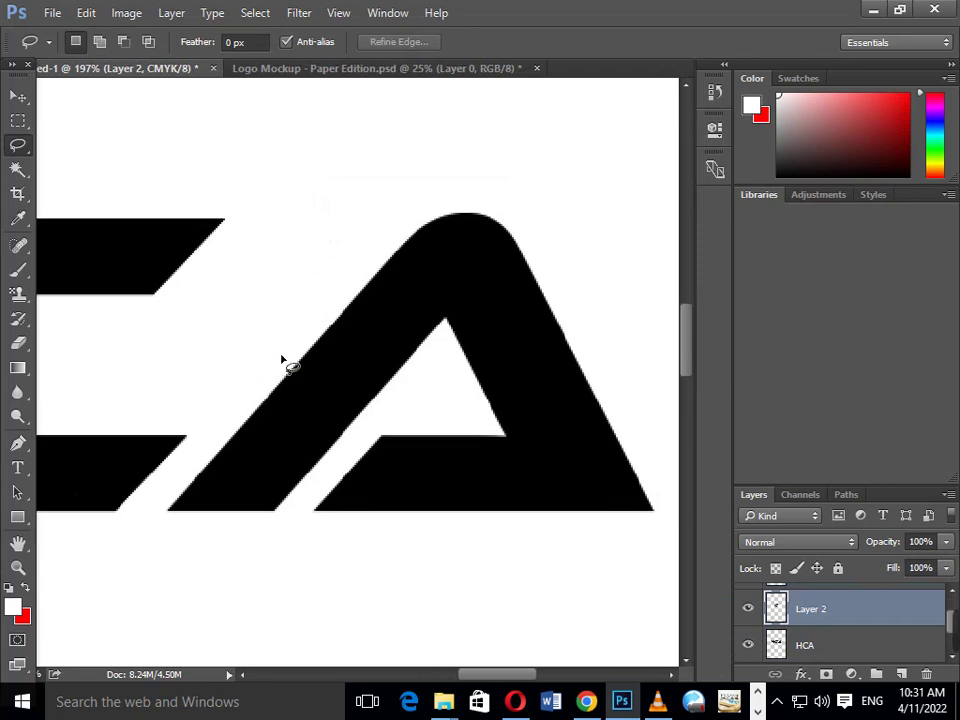
mouse_move(280, 354)
mouse_down()
mouse_move(200, 458)
mouse_move(167, 536)
mouse_move(651, 540)
mouse_move(662, 484)
mouse_move(612, 371)
mouse_up()
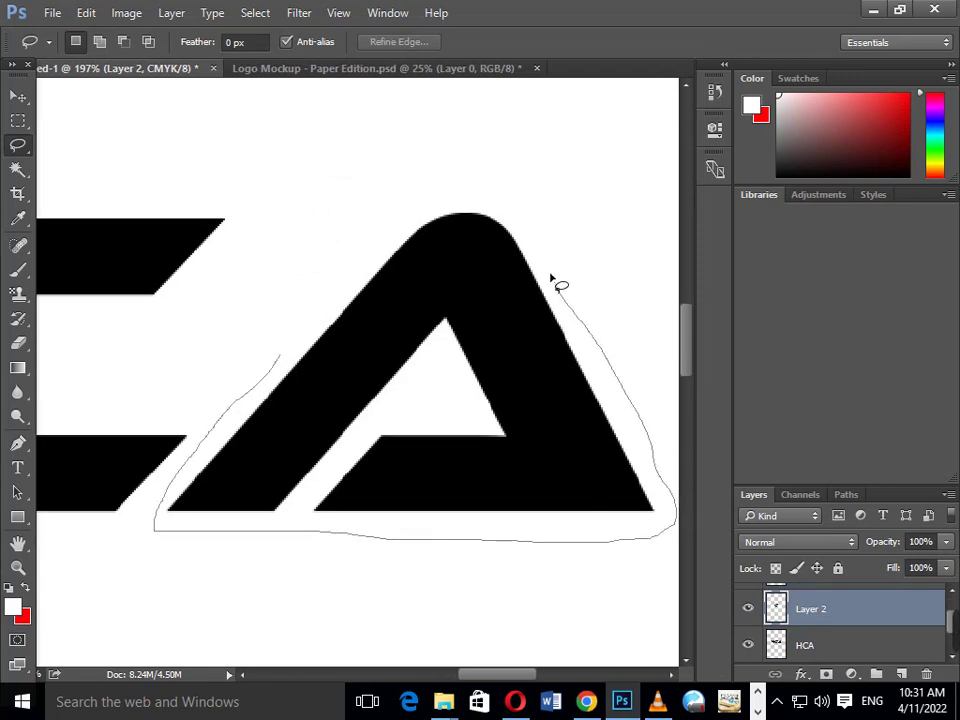
mouse_move(551, 279)
mouse_down()
mouse_move(506, 216)
mouse_move(403, 236)
mouse_move(266, 377)
mouse_up()
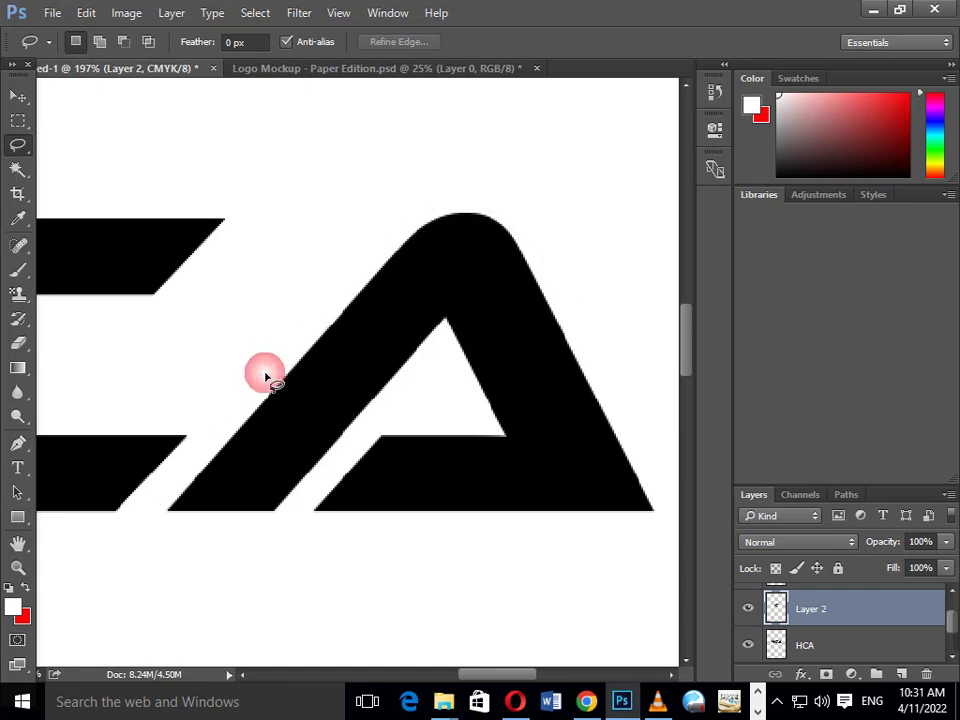
right_click(315, 400)
click(402, 196)
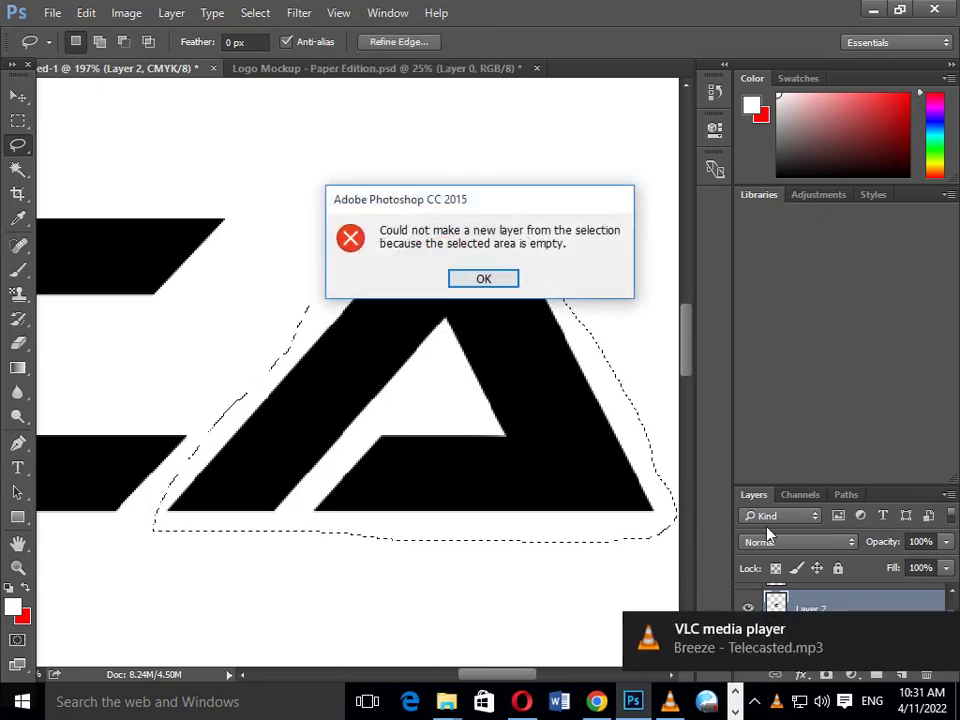
click(512, 277)
Restore the A selection, copy it from the HCA layer to Layer 3, and fit the document on screen
scroll(945, 640, down, 2)
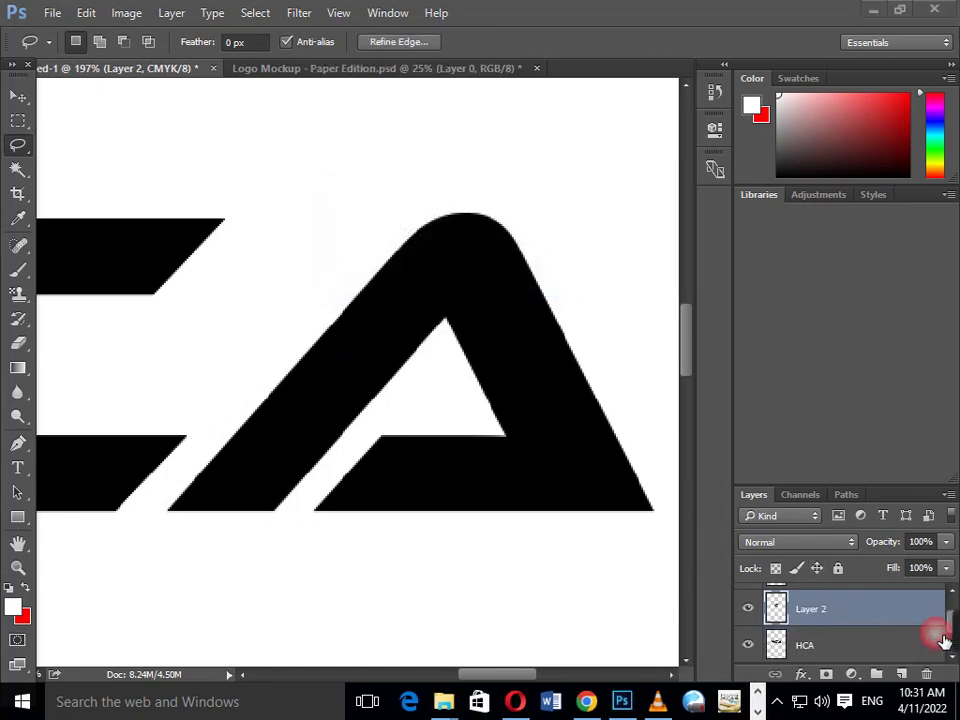
key(ctrl+shift+d)
click(825, 648)
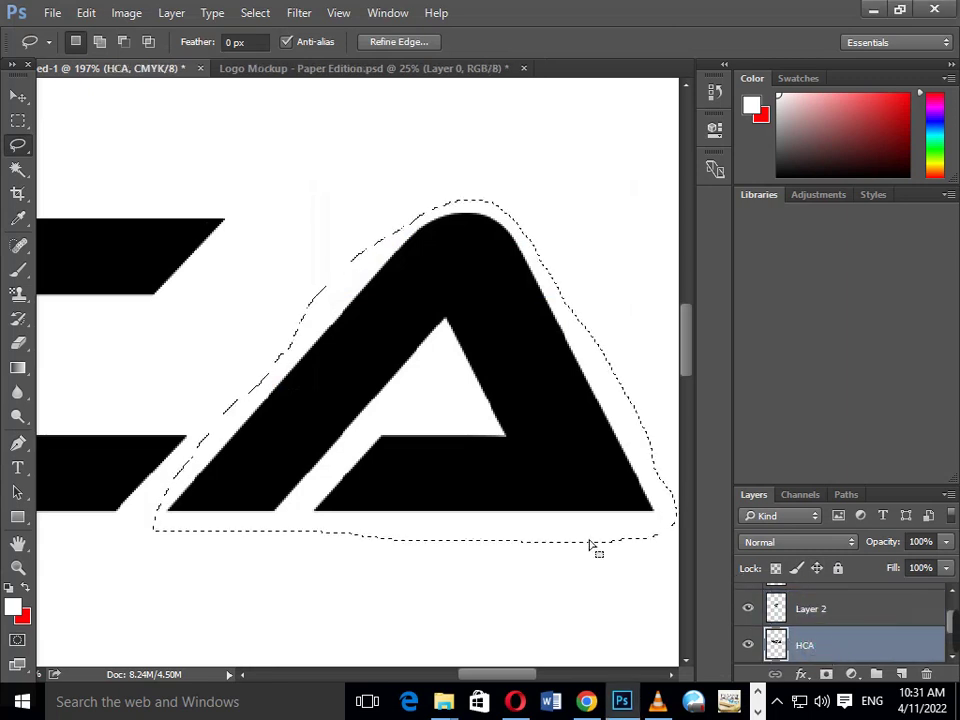
right_click(525, 471)
click(612, 268)
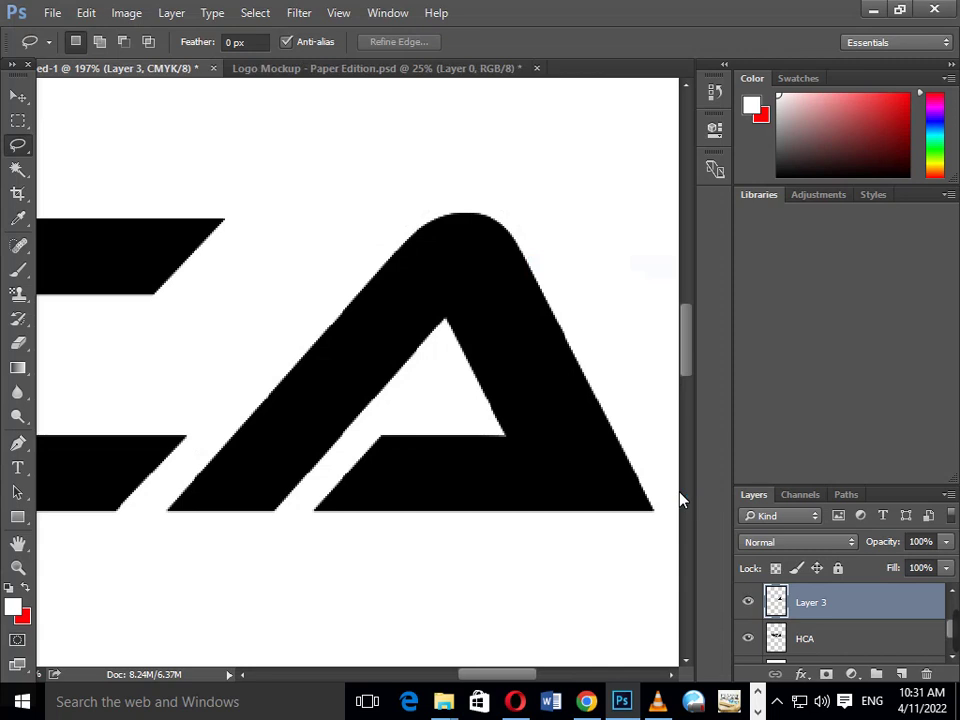
key(ctrl+0)
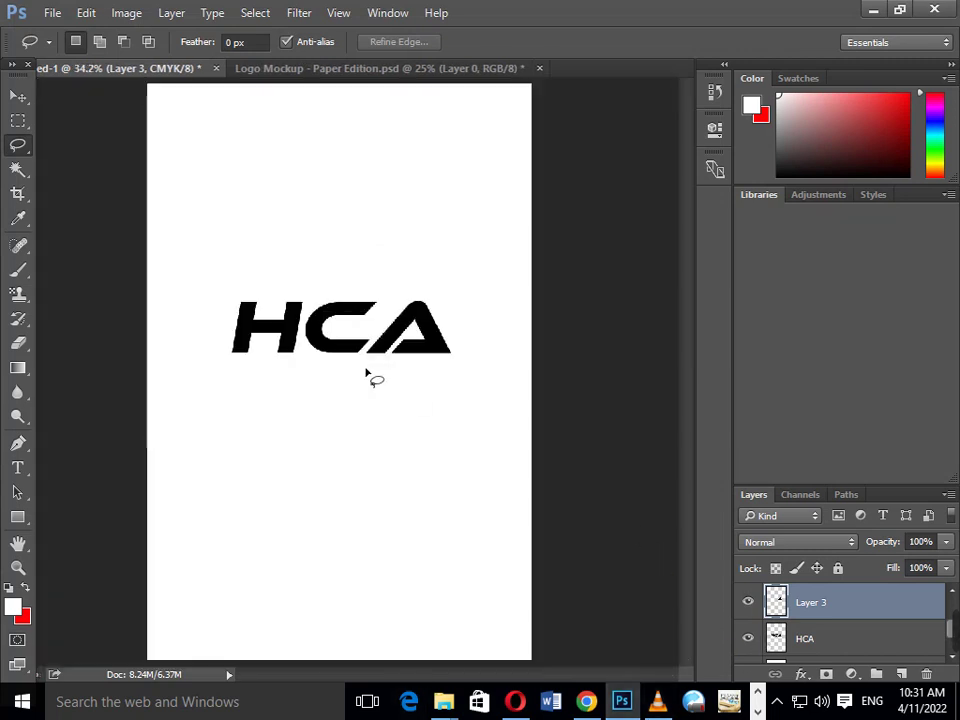
Hide the original HCA layer and pick the Move tool with the bottom HCA layer active
click(748, 638)
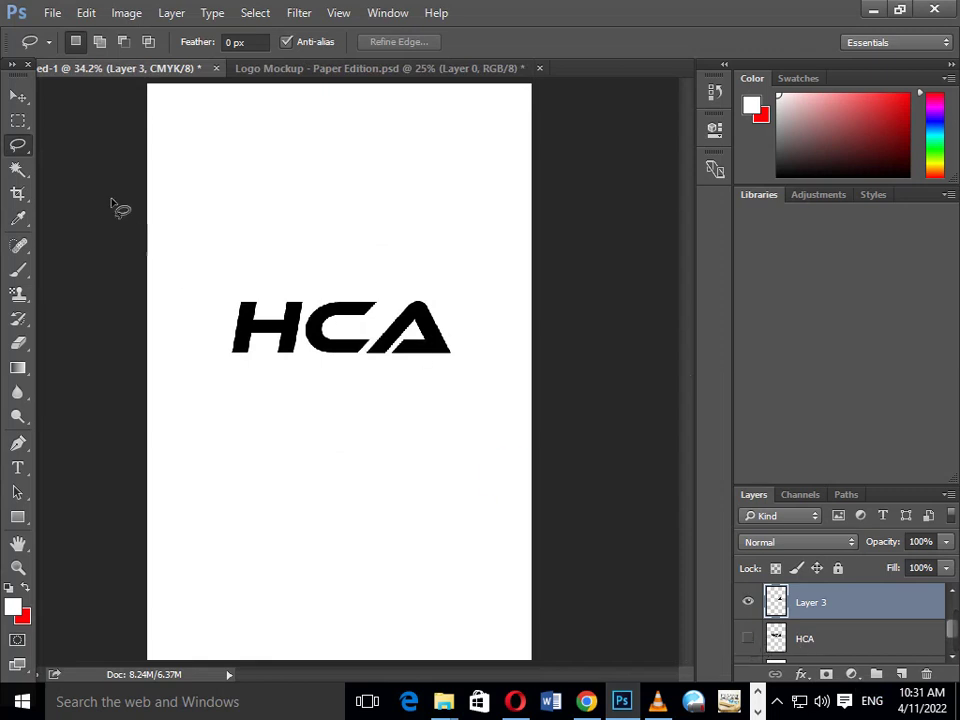
click(18, 96)
click(358, 392)
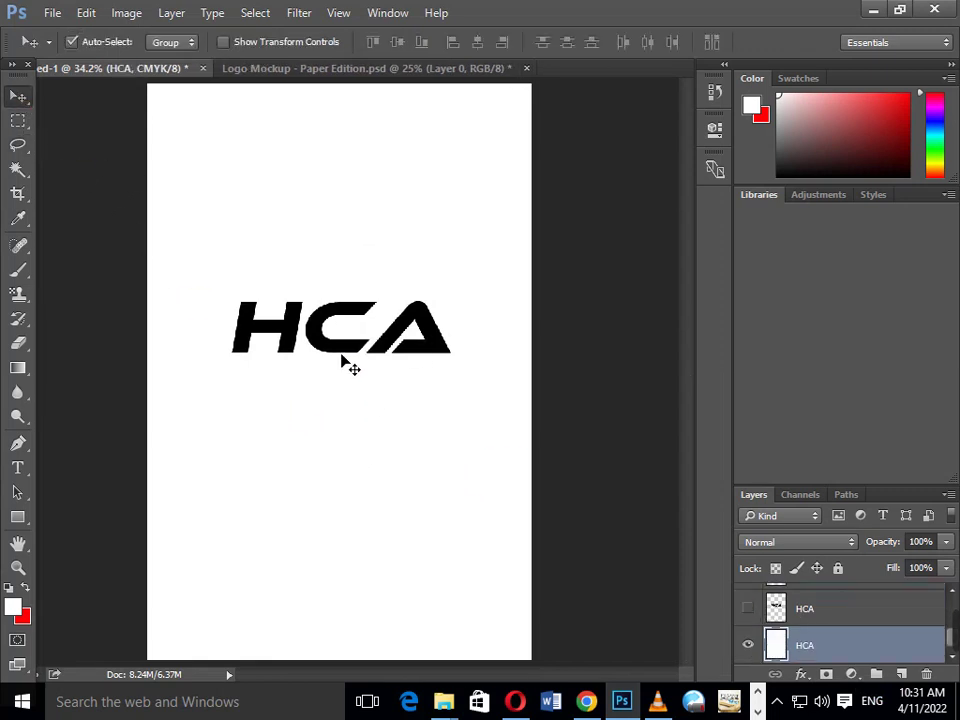
Slide the C left beside the H, zoom in, and push the A left against the C
drag(343, 355, 323, 354)
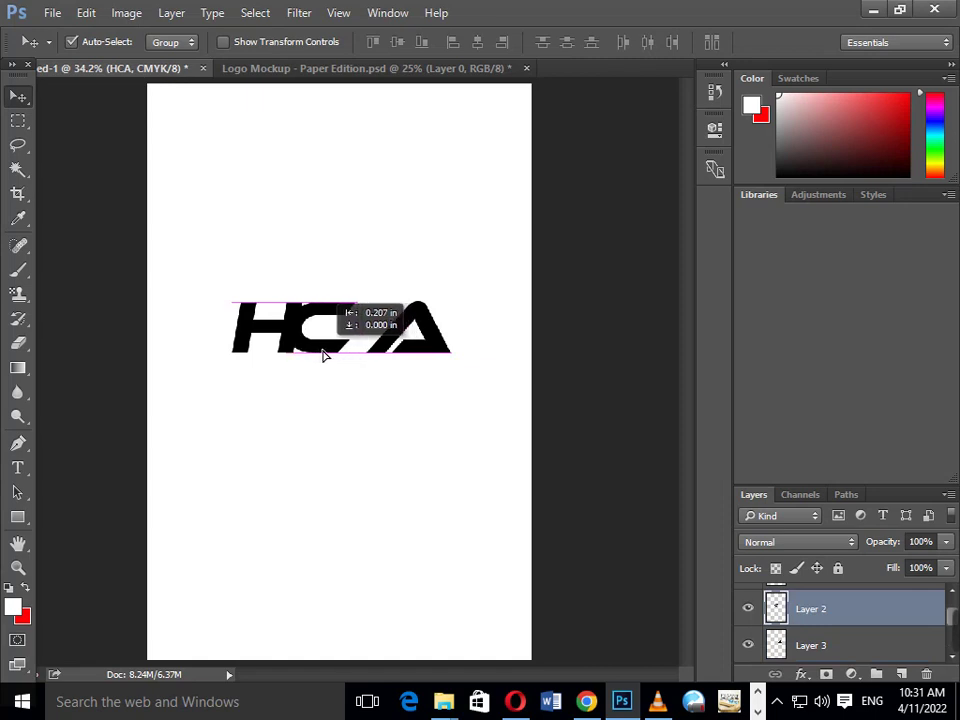
drag(323, 354, 325, 354)
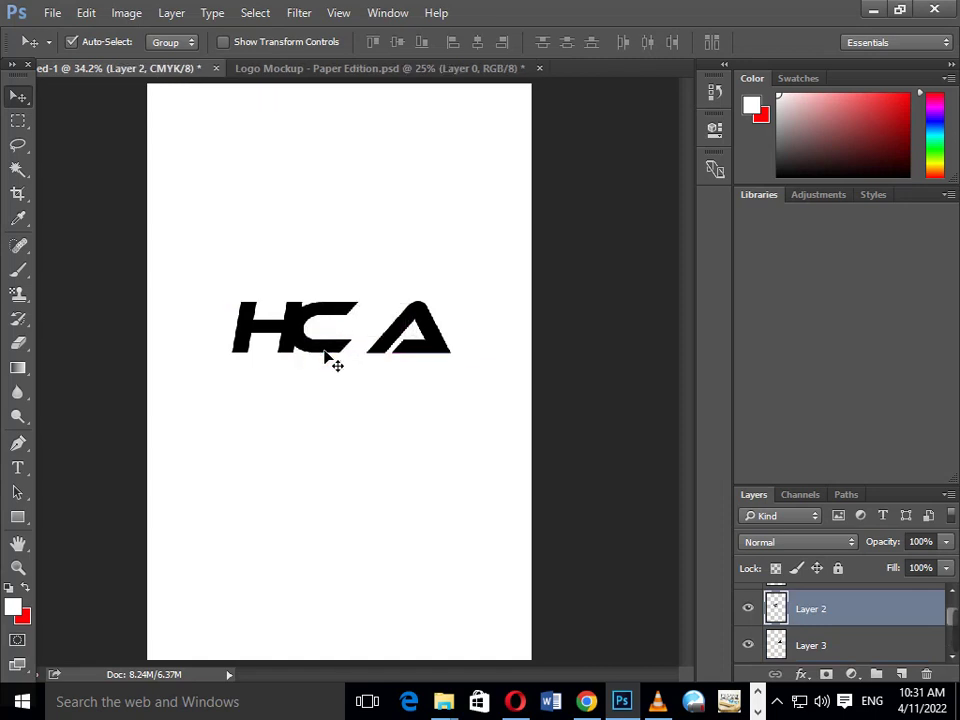
key(ctrl+plus)
key(ctrl+plus)
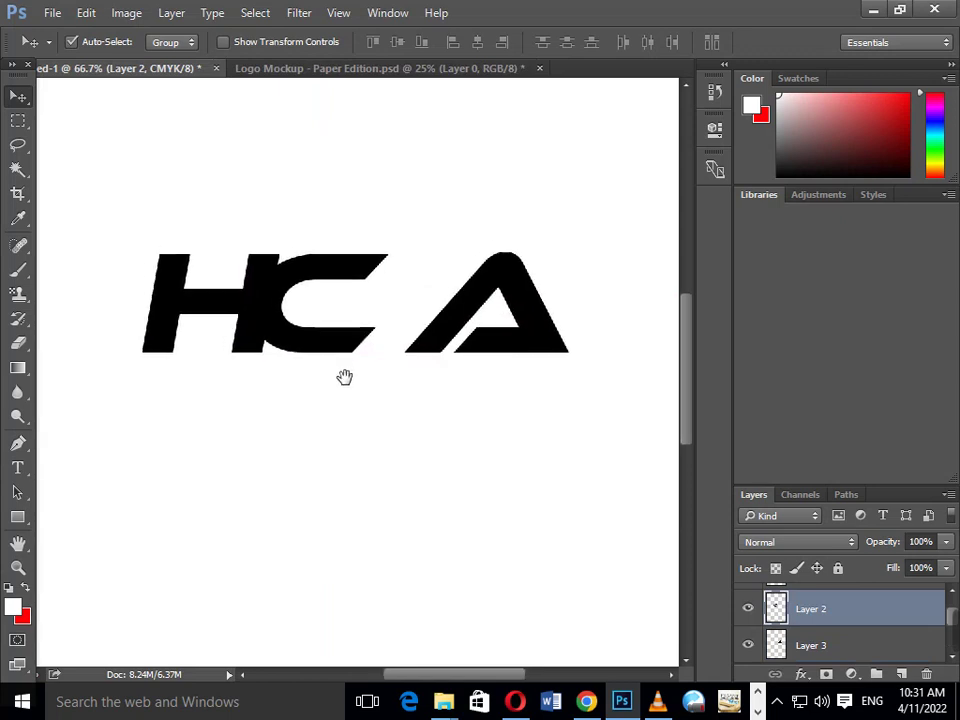
drag(450, 356, 398, 355)
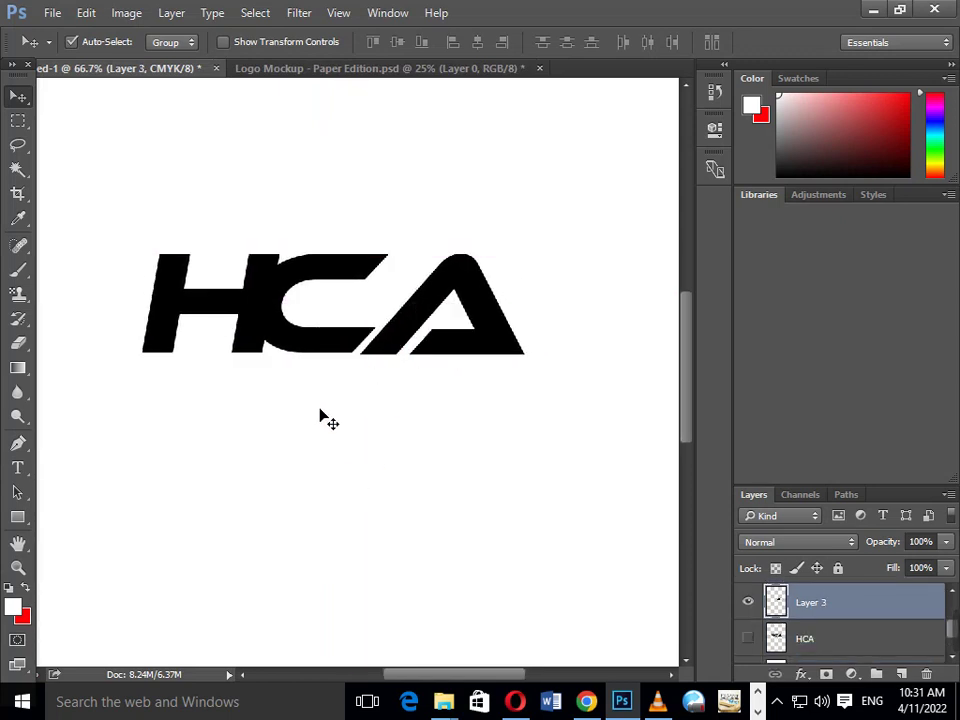
click(305, 345)
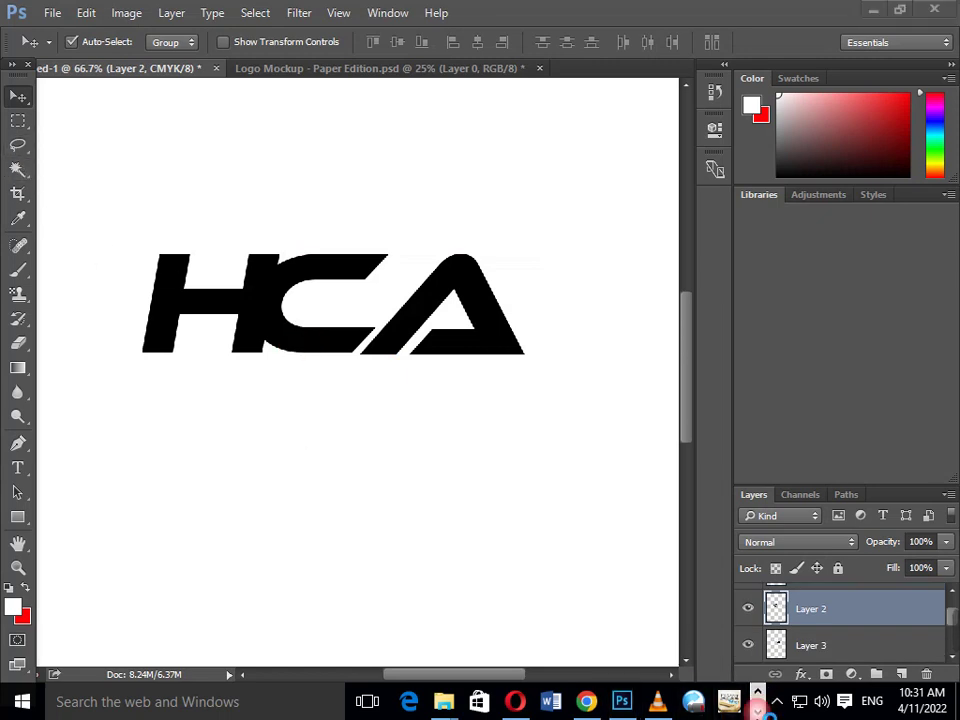
click(735, 712)
Note selecting the C with the magic tool and expanding the selection by value 7
click(507, 705)
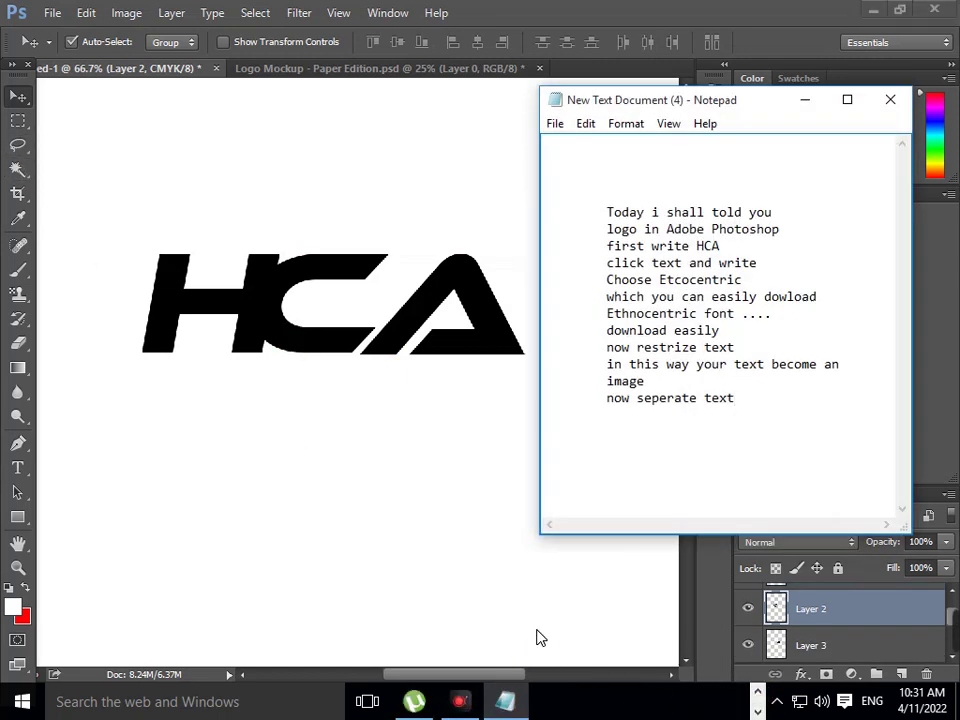
text(fir)
text(l)
text(ect it wi)
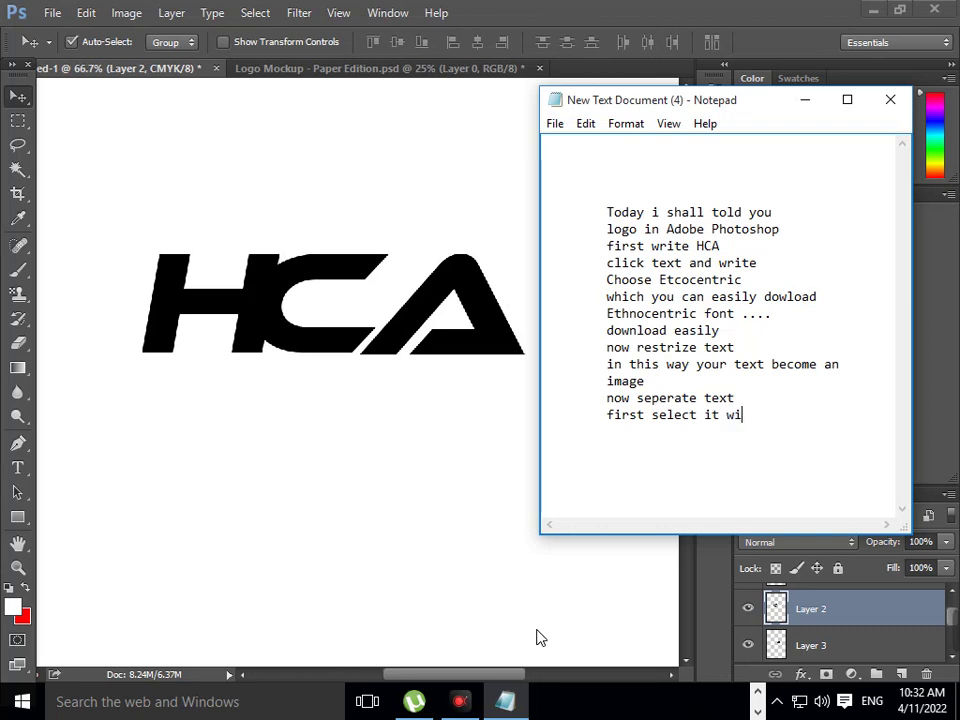
text(ht)
key(Return)
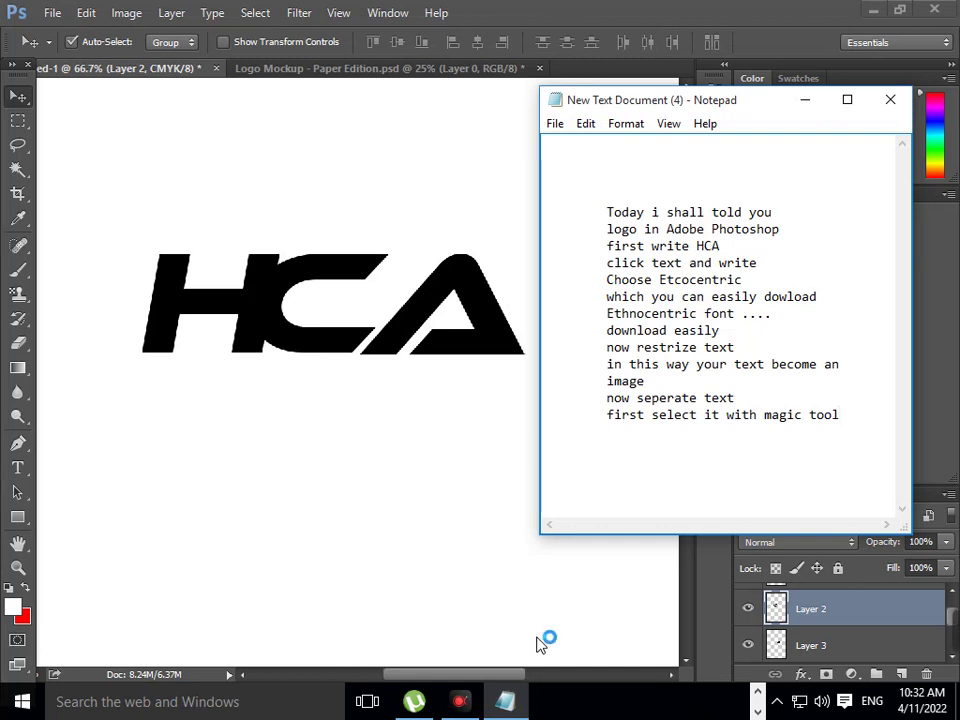
text(whic select o)
text(ne )
text(color first cli)
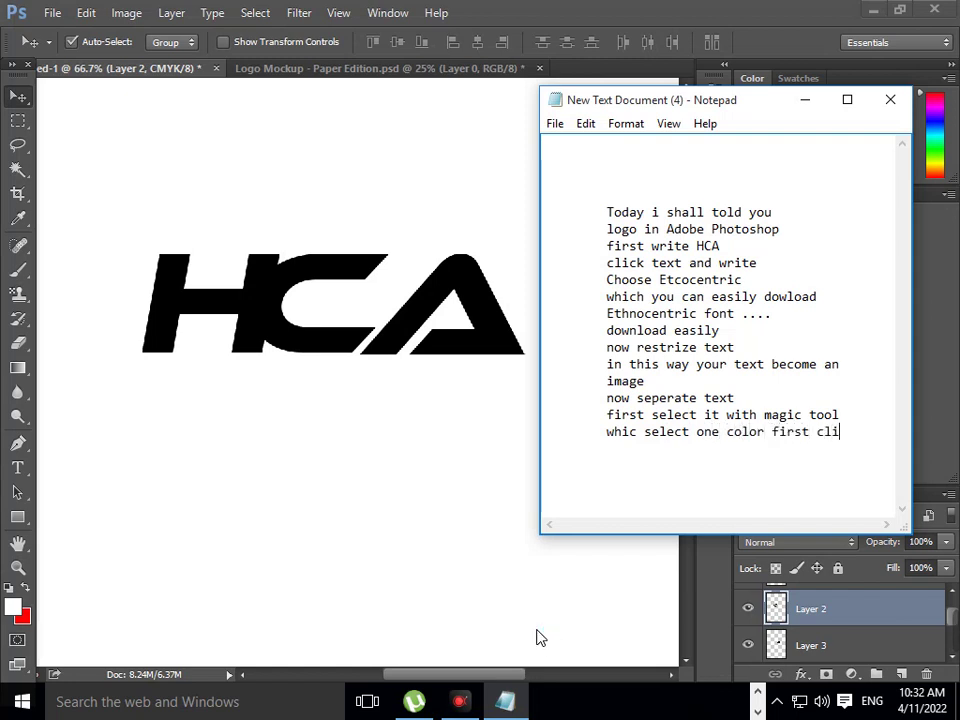
text(on)
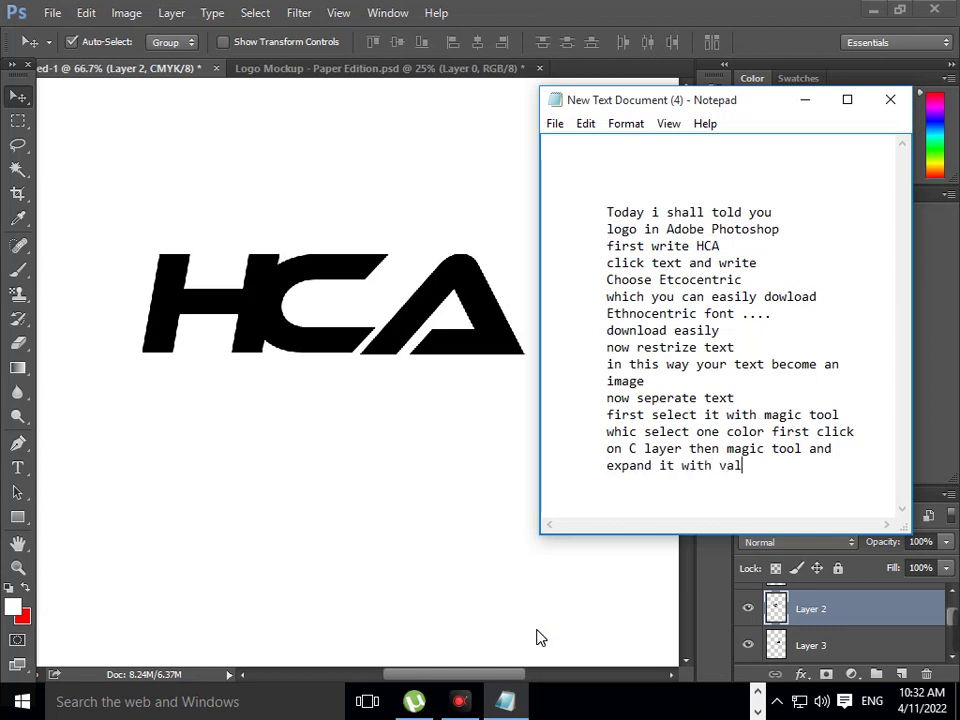
key(BackSpace)
text(ue)
text(4)
click(806, 101)
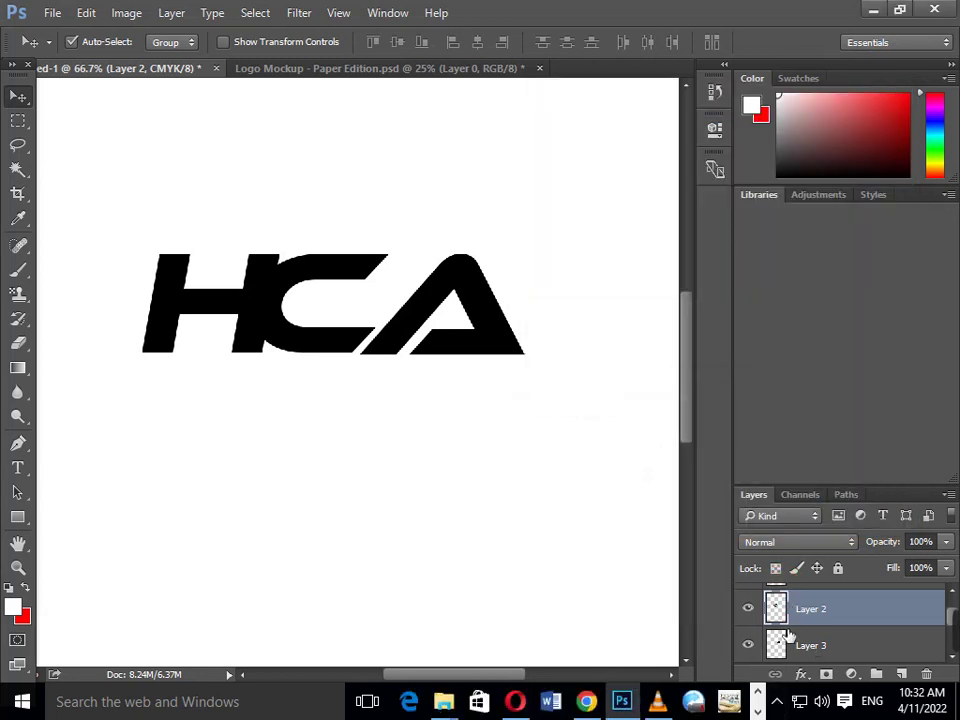
Magic-wand select the C letter and expand the selection by 7 pixels
click(750, 608)
click(750, 608)
click(18, 169)
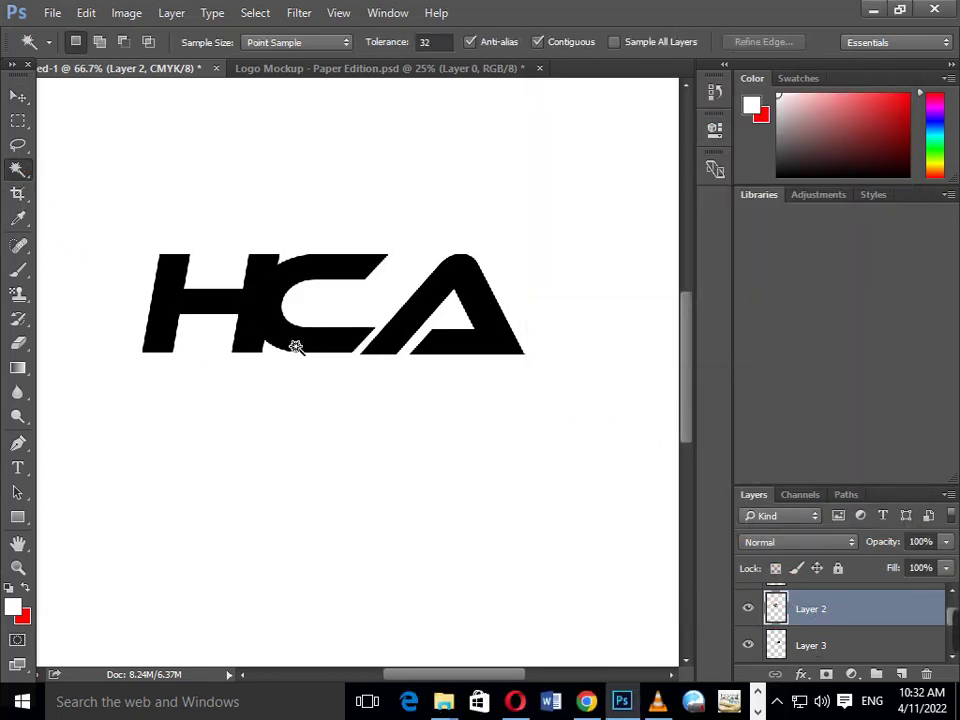
click(292, 346)
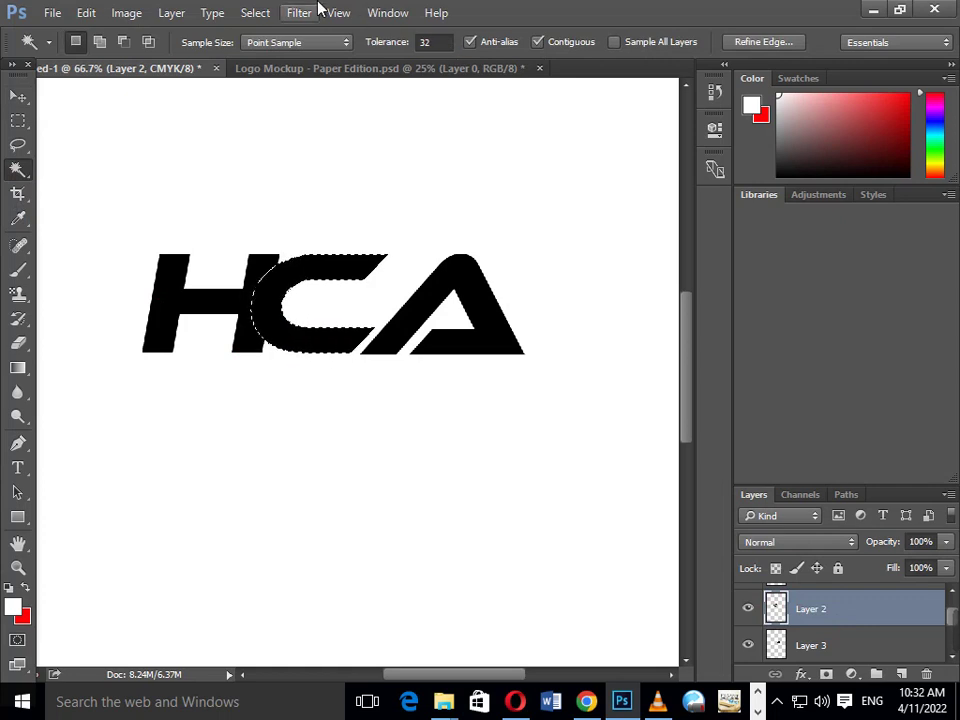
click(266, 16)
mouse_move(300, 256)
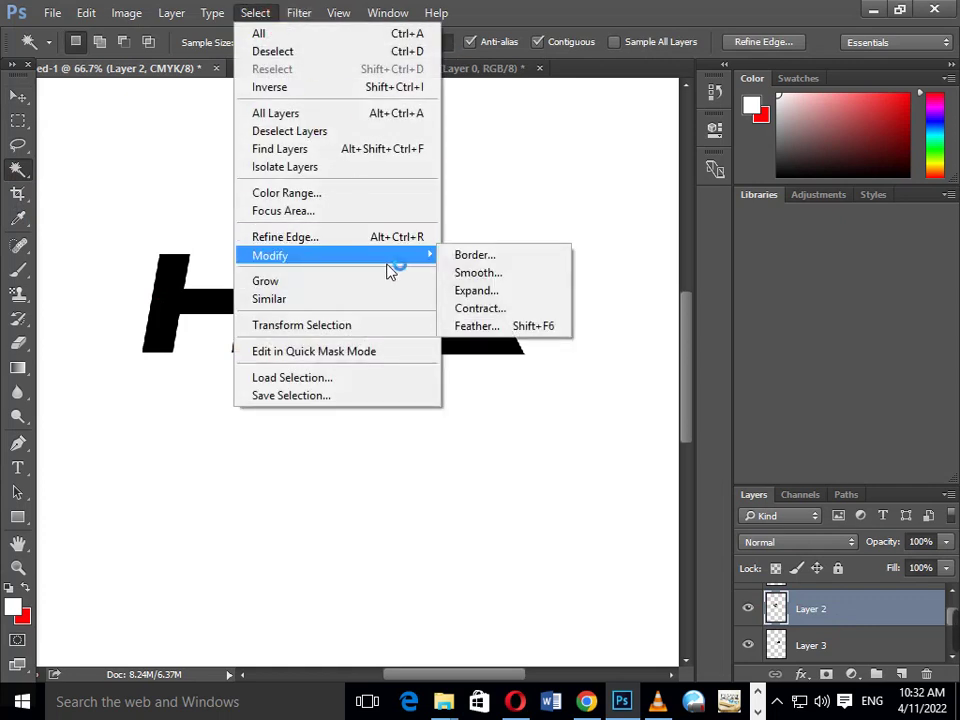
click(462, 290)
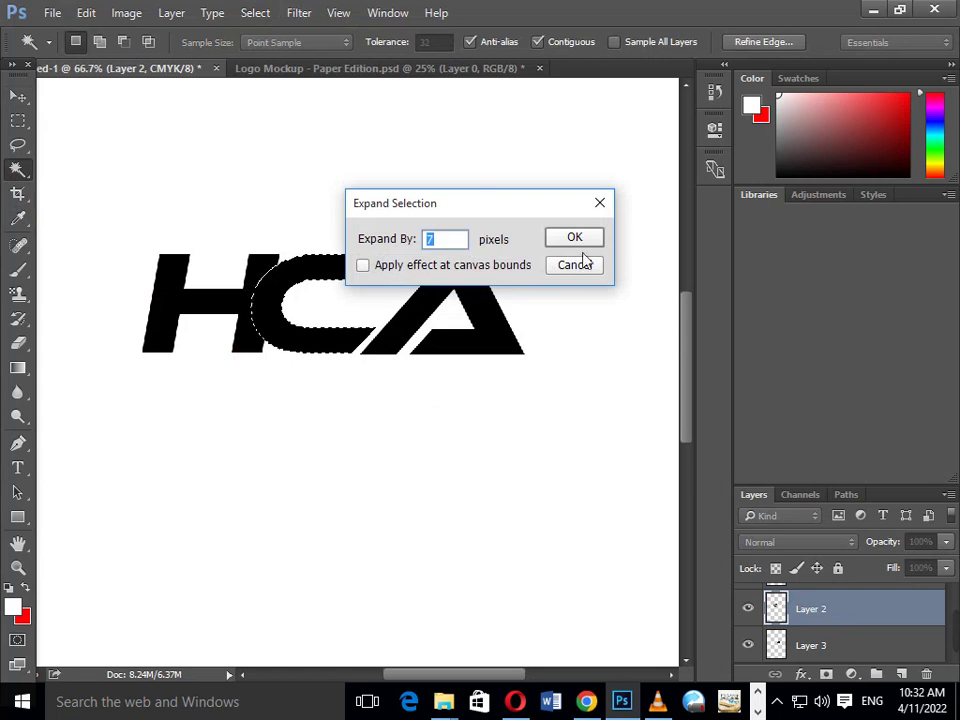
click(448, 240)
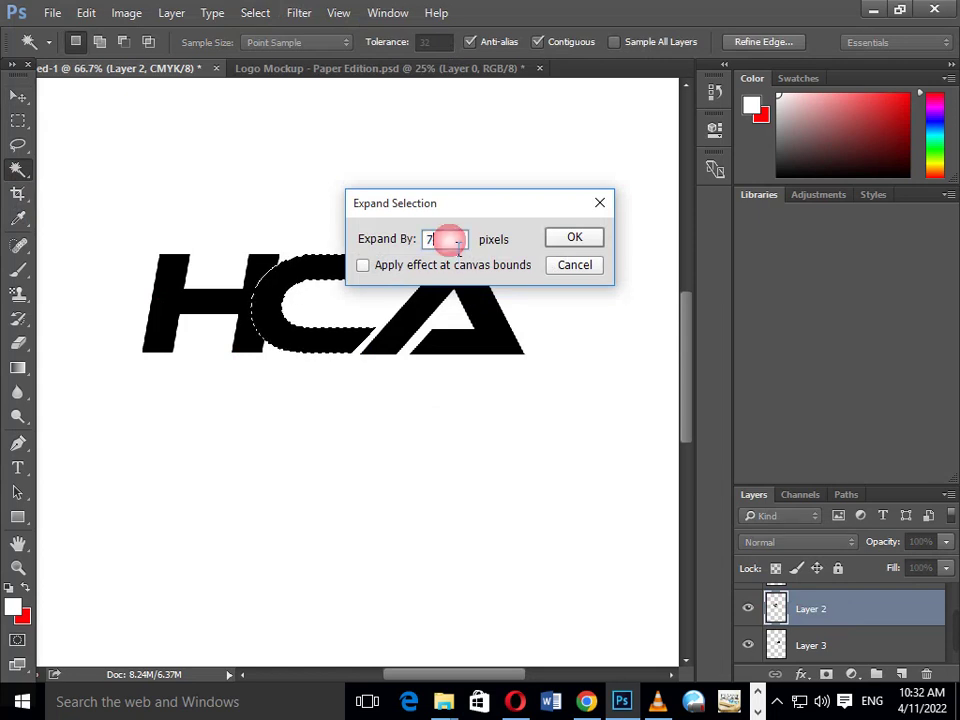
click(588, 248)
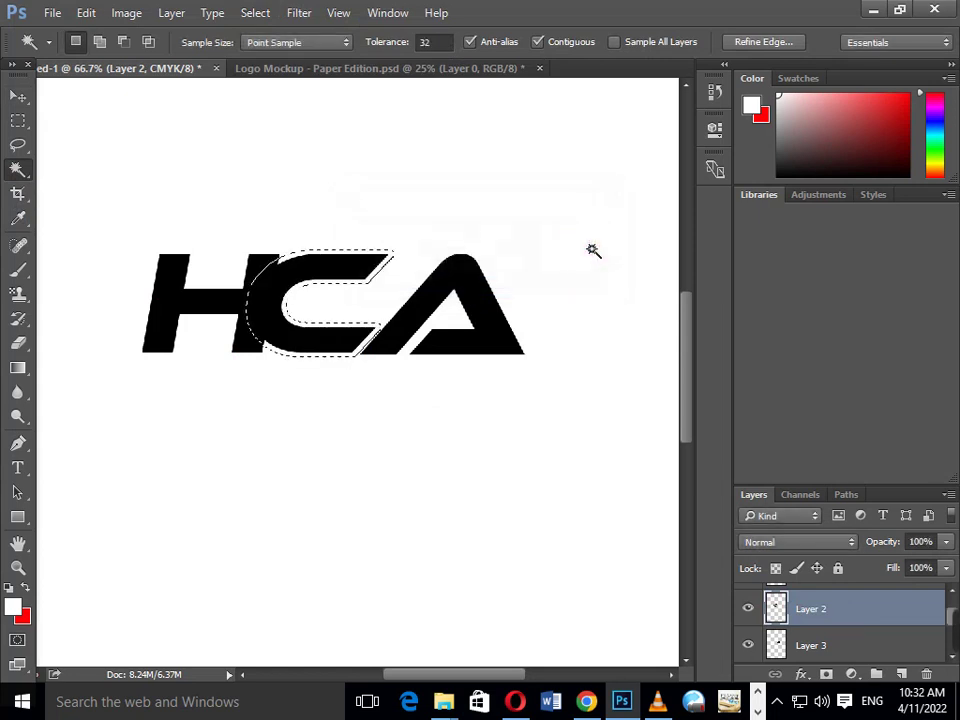
Check the expanded selection by toggling the C layer, then move Layer 2 above Layer 1
click(749, 609)
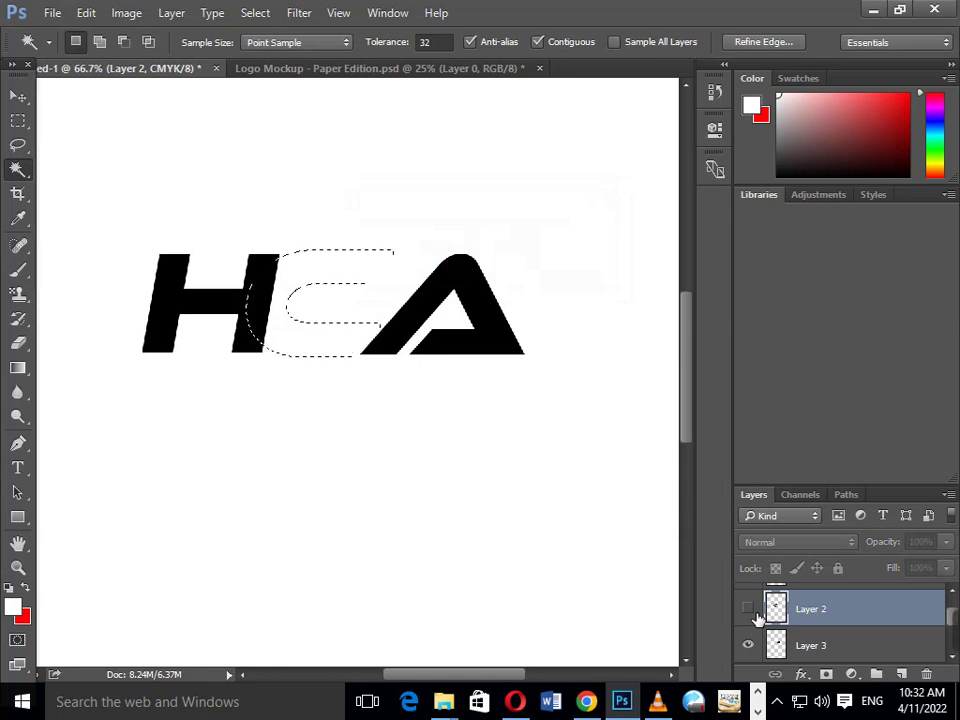
click(750, 610)
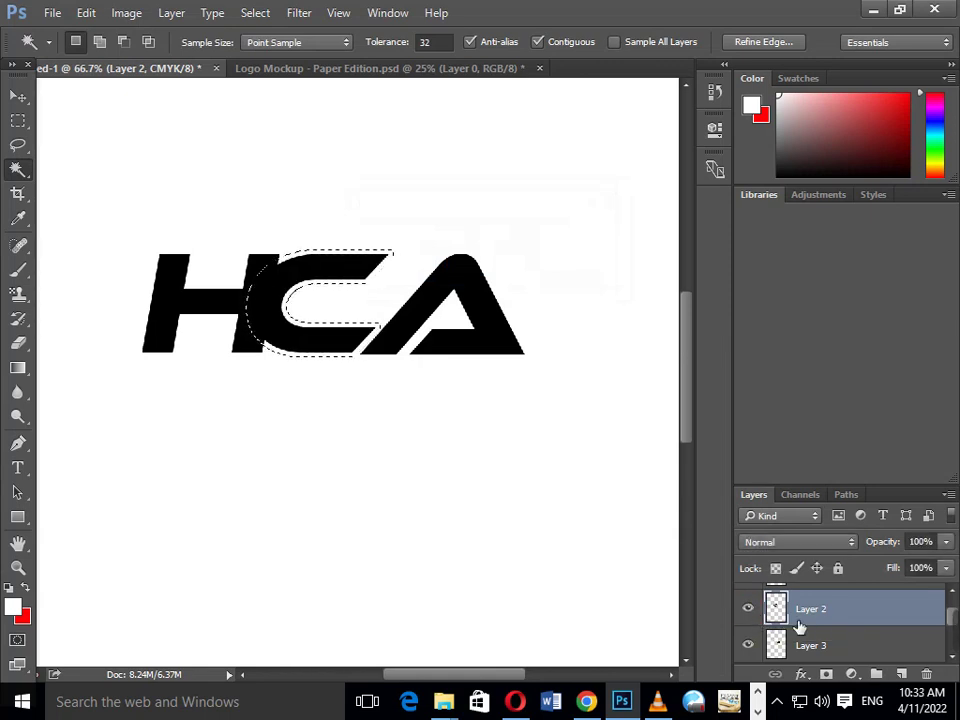
scroll(797, 626, up, 1)
drag(857, 647, 846, 603)
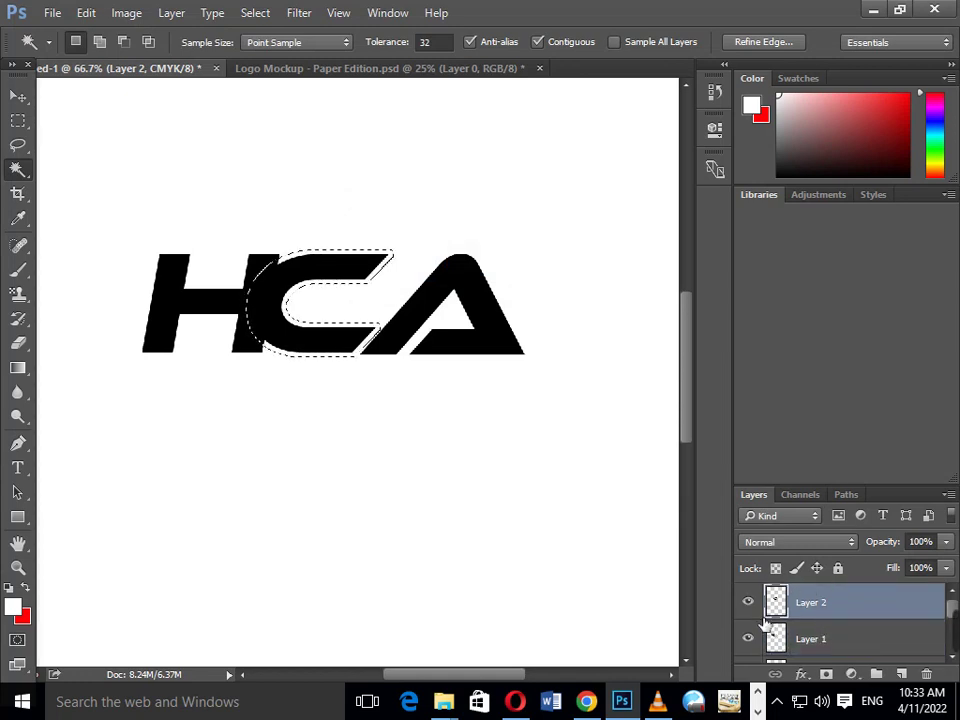
click(766, 711)
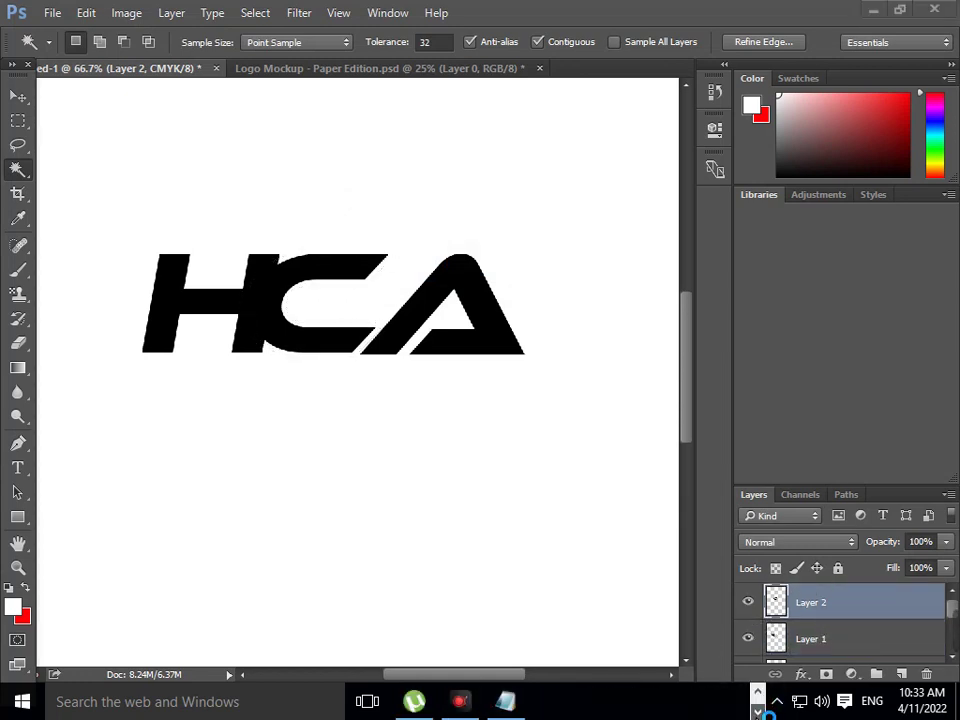
Note the expand value 7, "Layer C placed upward", and begin "take brush tool and"
click(505, 701)
text(Layer)
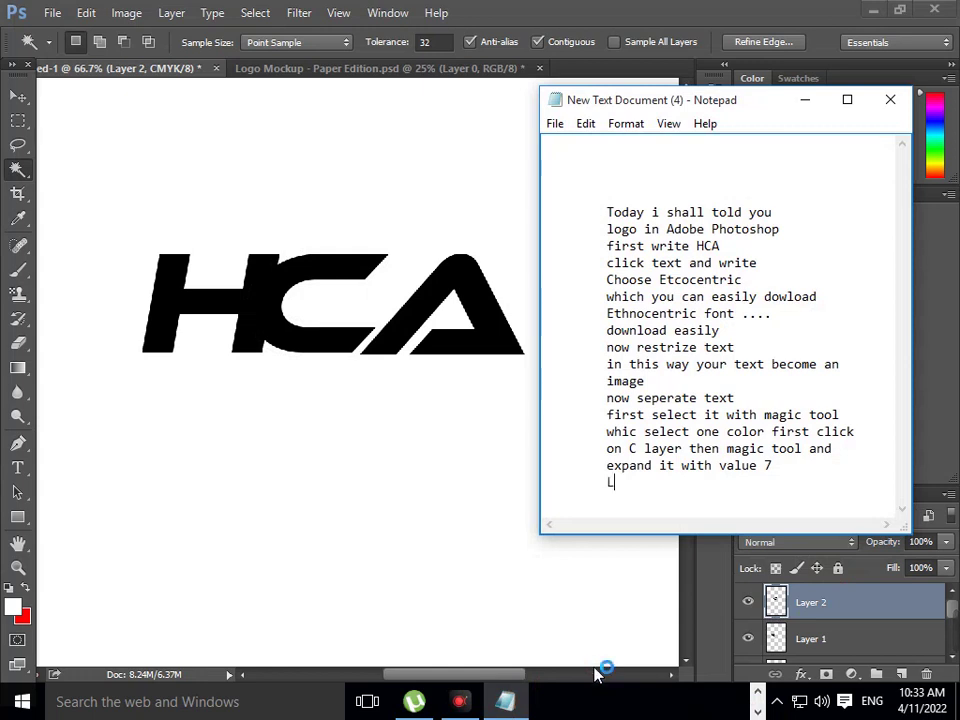
text( C pla)
text(ced)
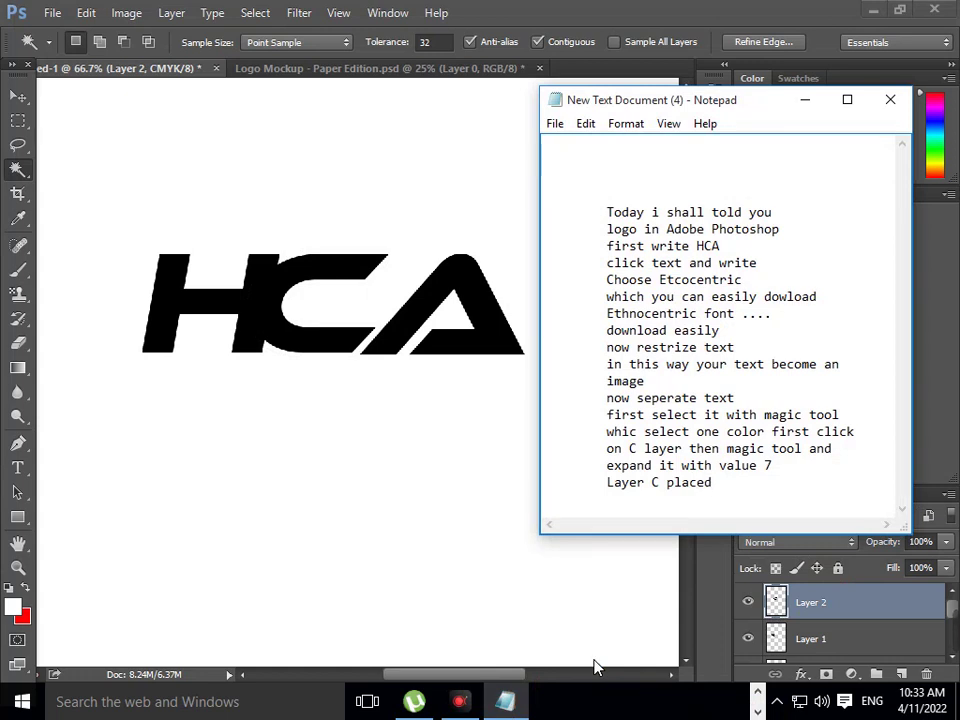
text( at)
key(BackSpace)
text(w)
text(h )
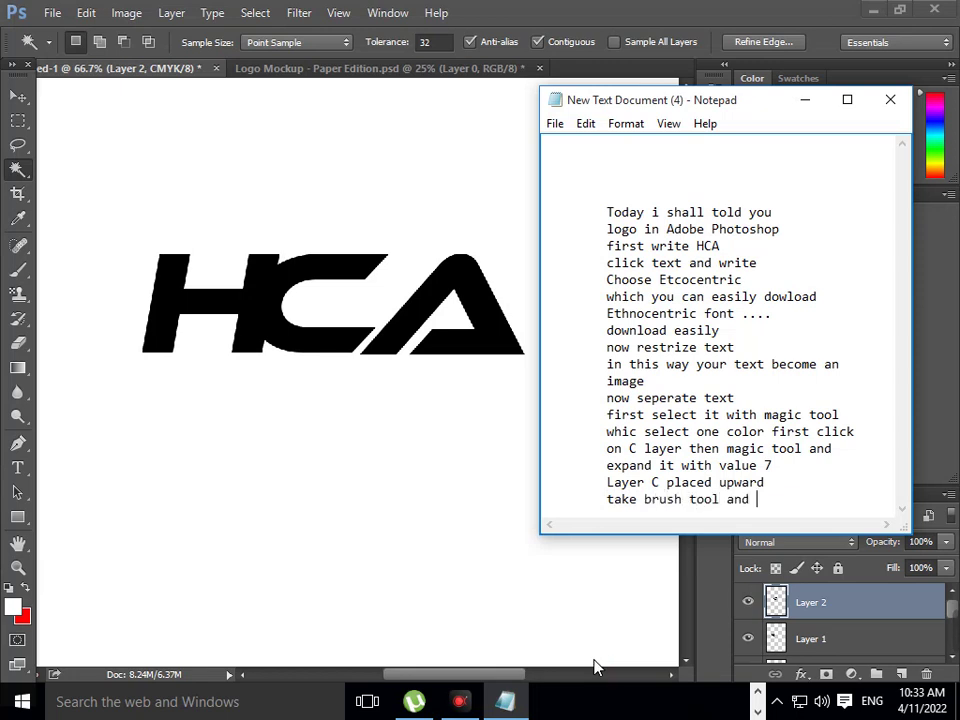
text(or)
Brush a soft white highlight across the lower-left curve of the selected C
click(805, 100)
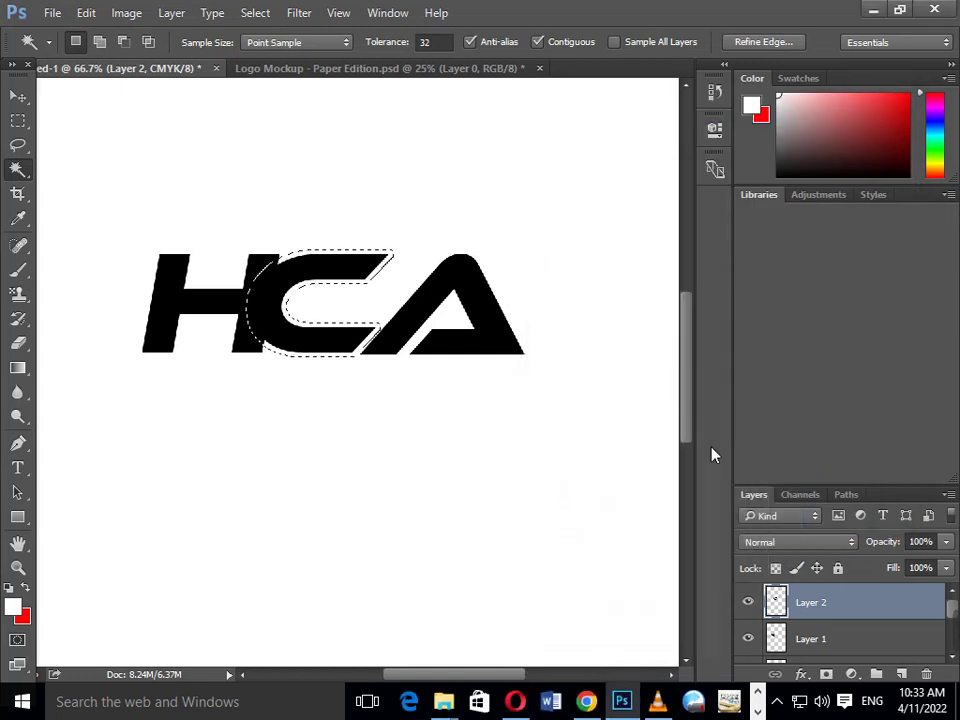
click(748, 602)
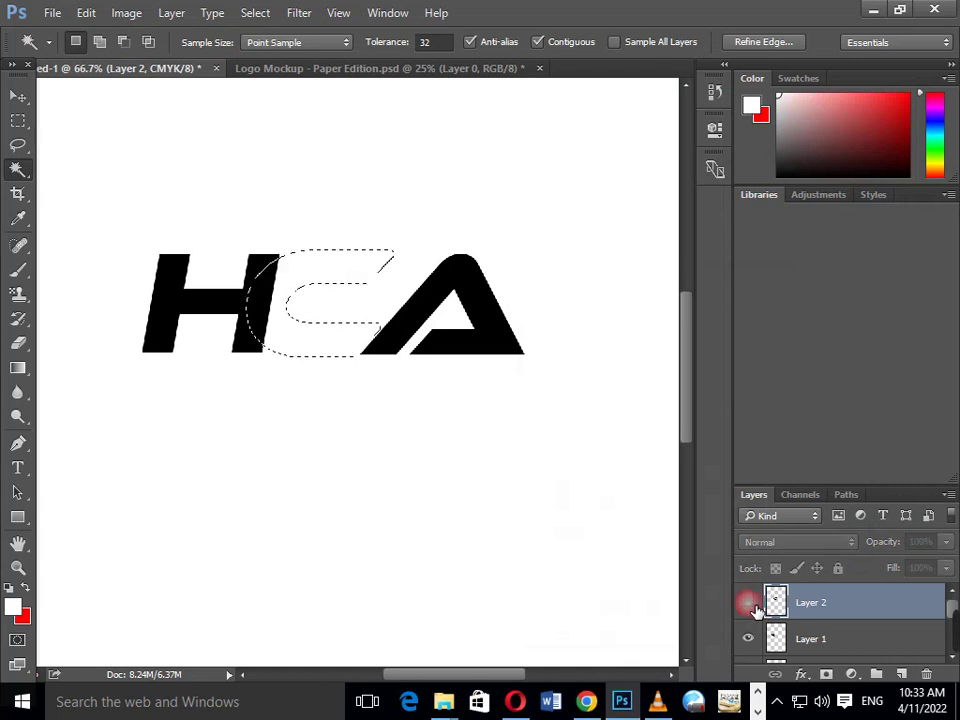
click(762, 706)
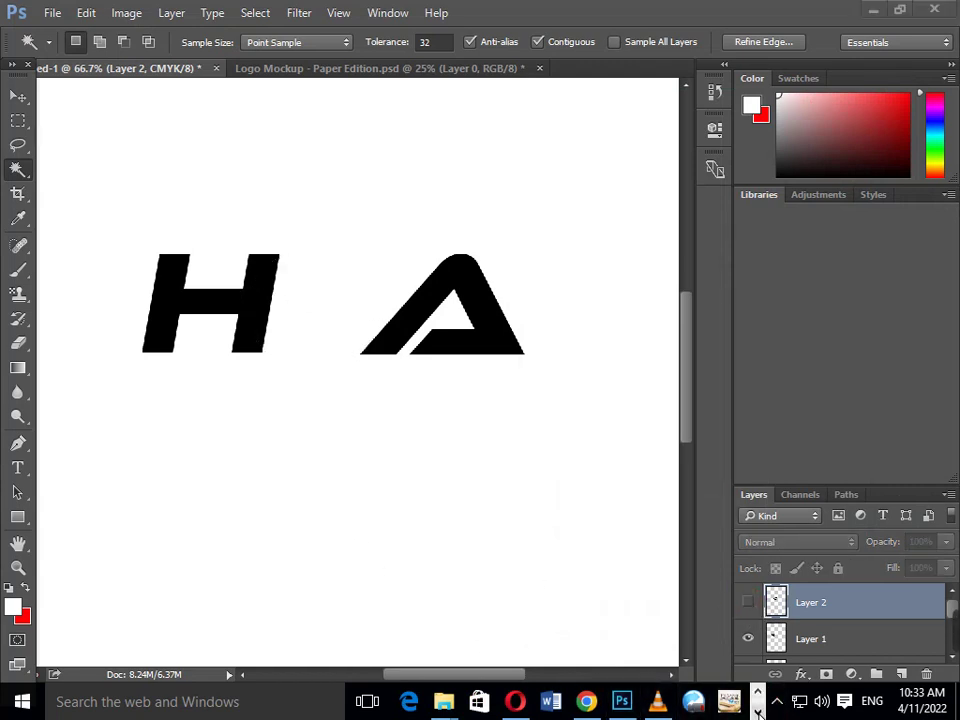
click(748, 604)
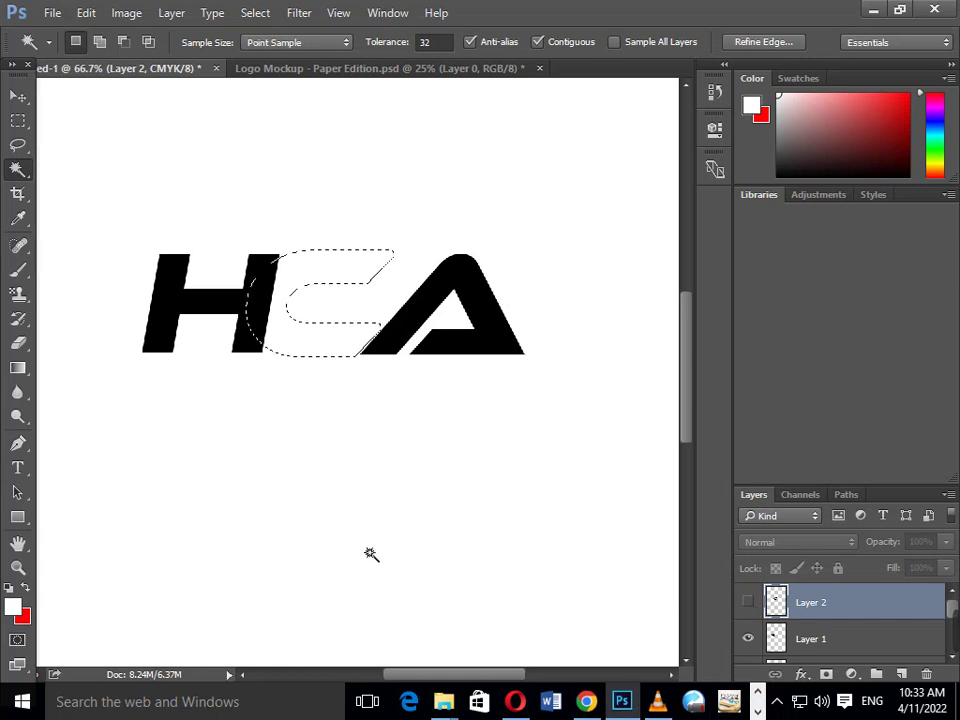
click(748, 602)
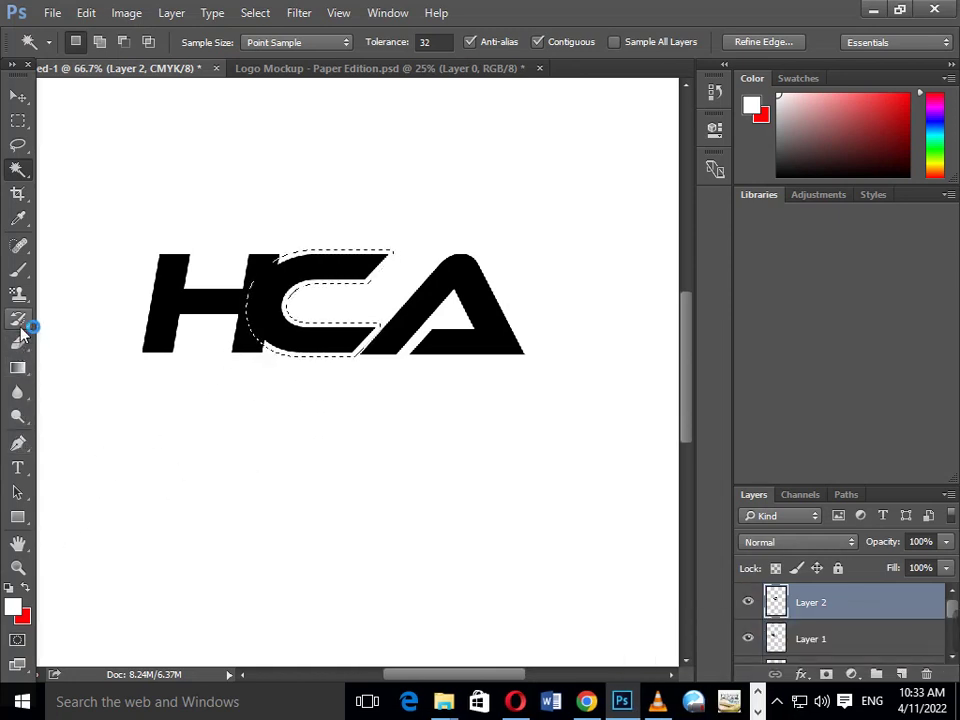
click(18, 270)
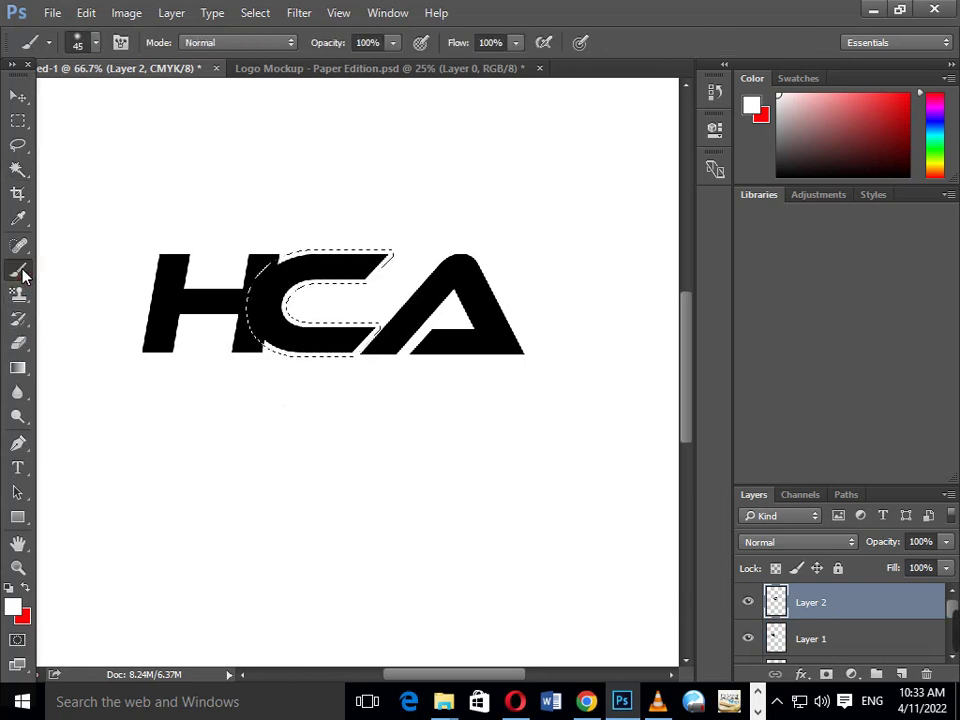
drag(320, 345, 264, 310)
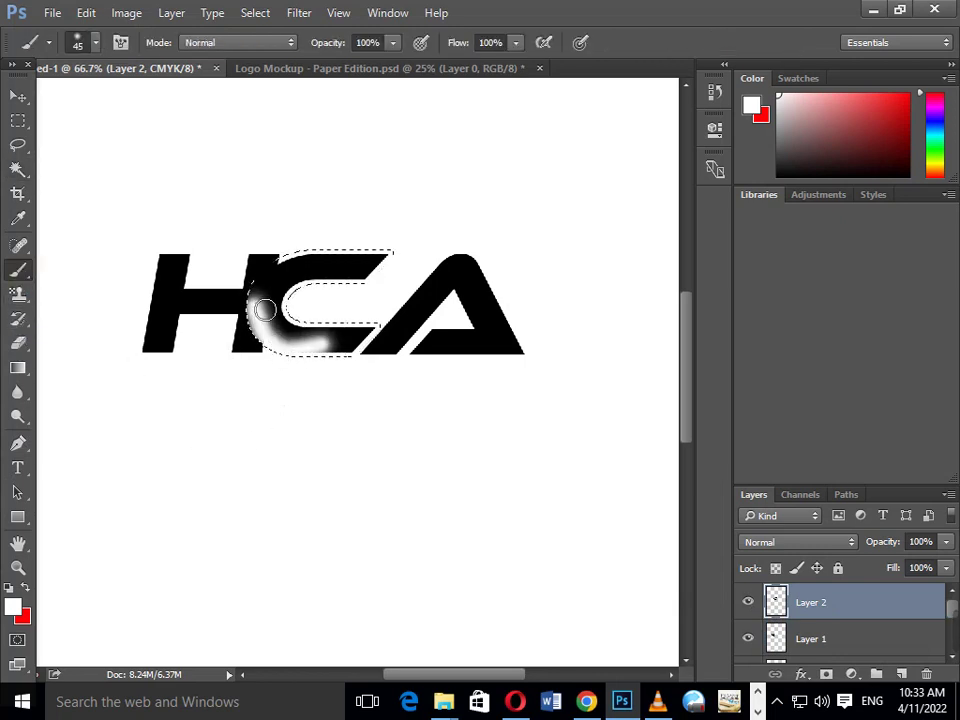
Swap the colours and set the foreground colour to blue 0072ff
click(26, 588)
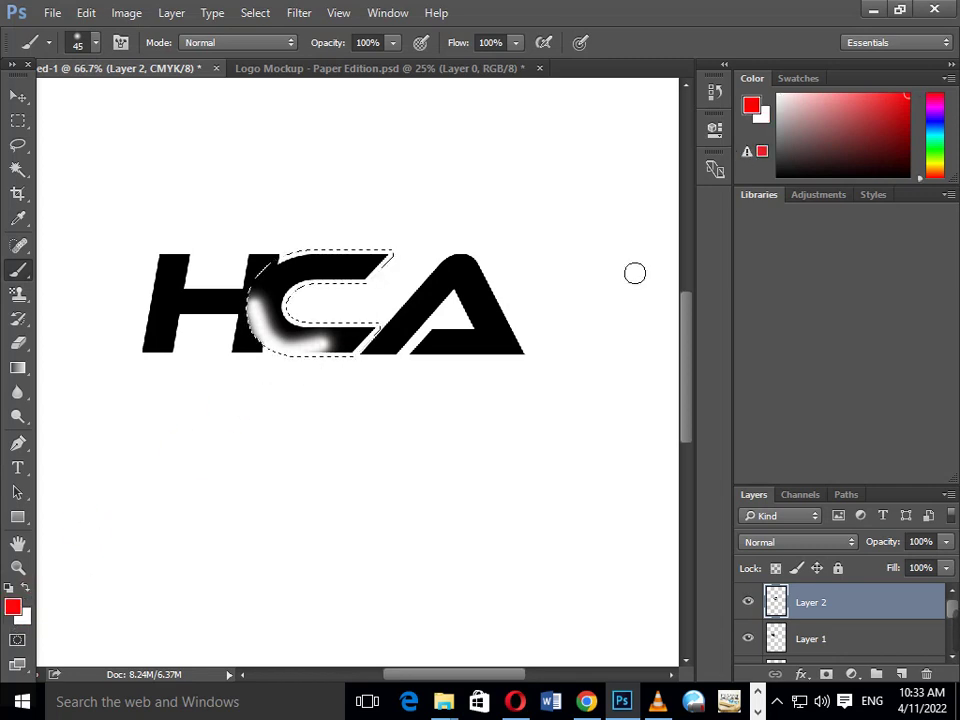
click(14, 606)
drag(448, 313, 514, 268)
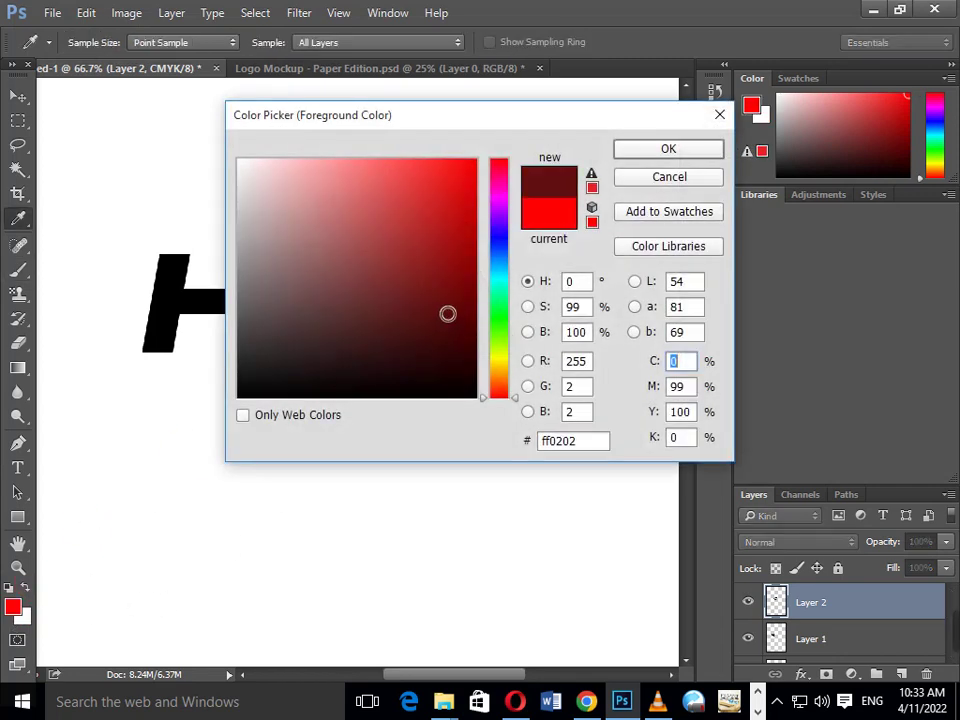
click(497, 256)
click(664, 152)
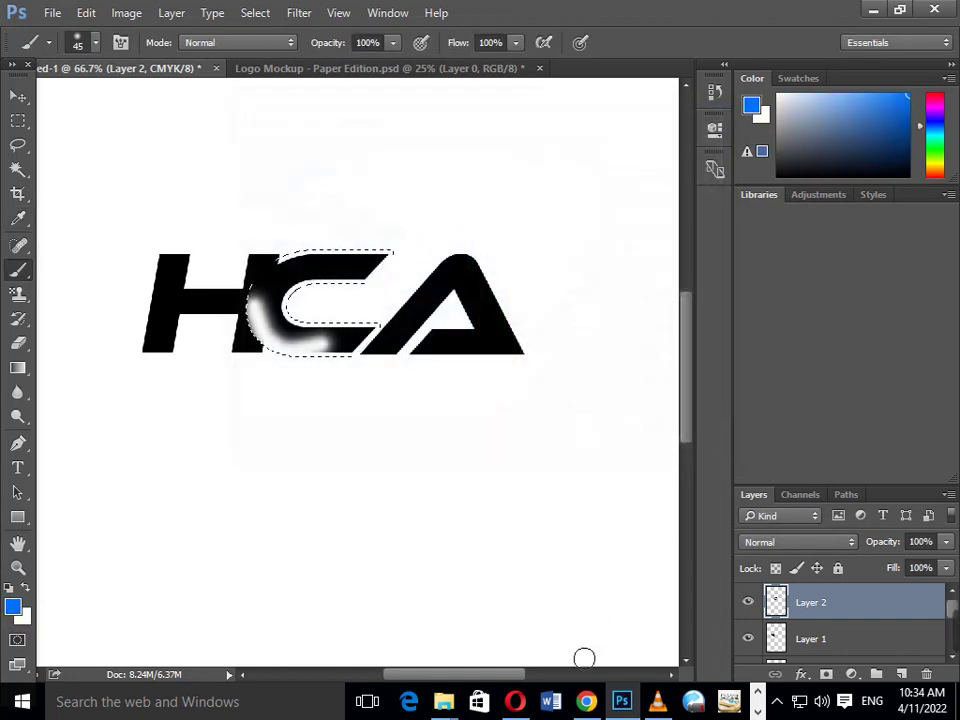
Add new lines and fix the typo so the last note line reads "Change color"
click(507, 703)
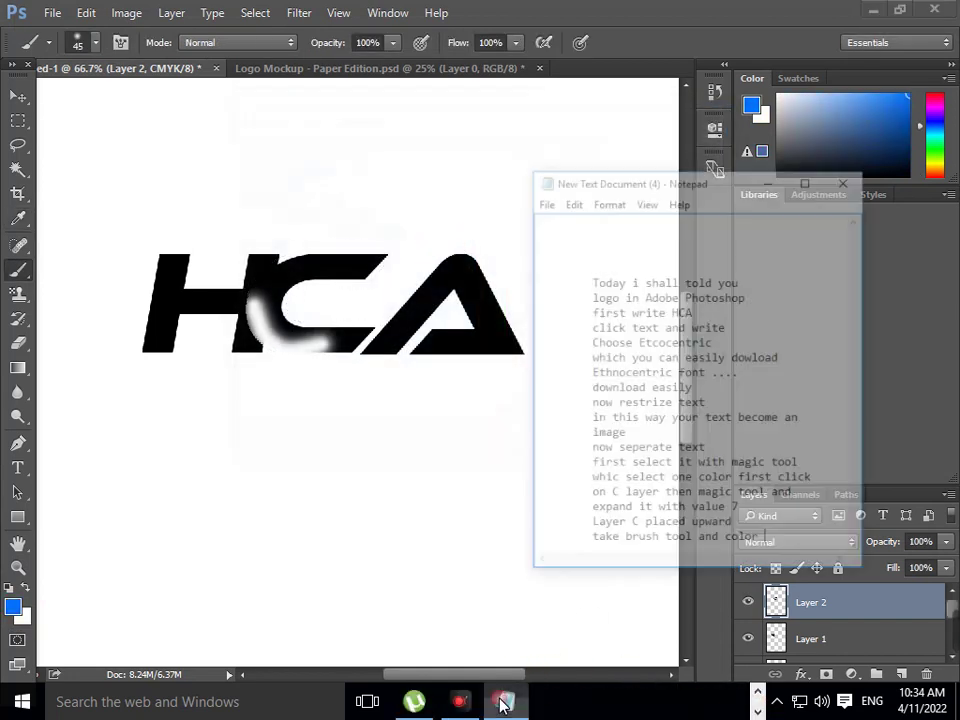
key(Return)
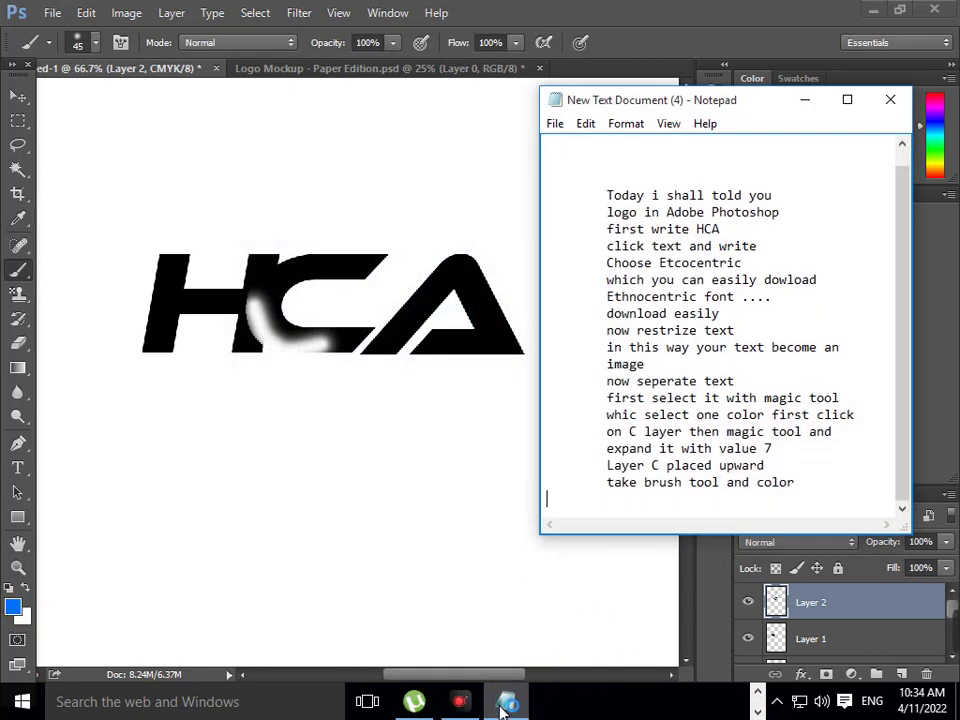
key(Return)
key(Return)
key(Return)
key(Return)
key(Return)
text(Change b)
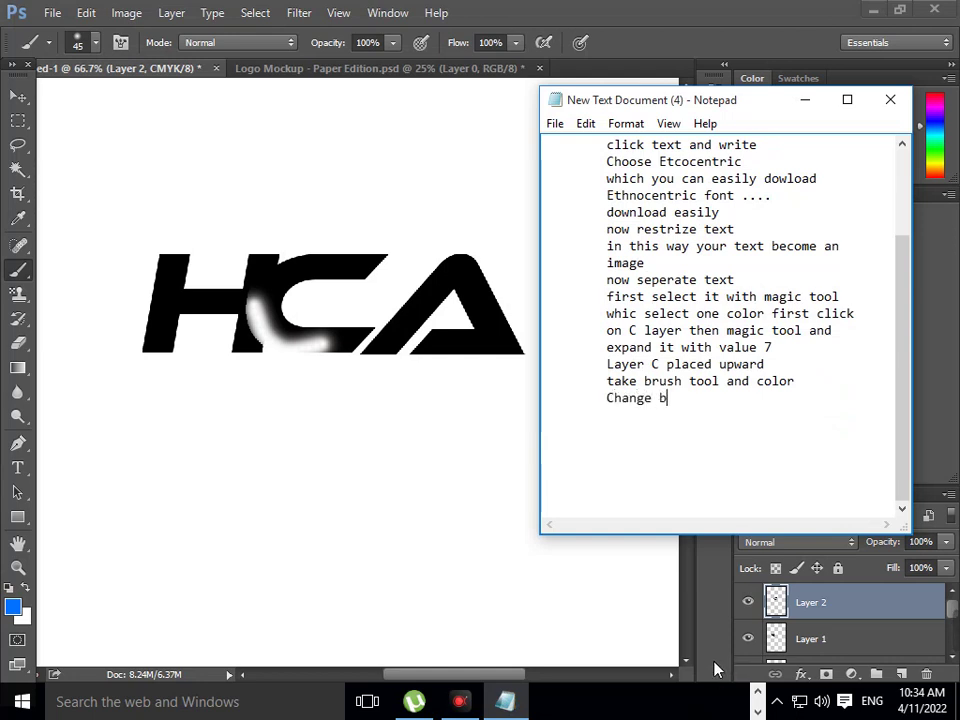
key(BackSpace)
text(color)
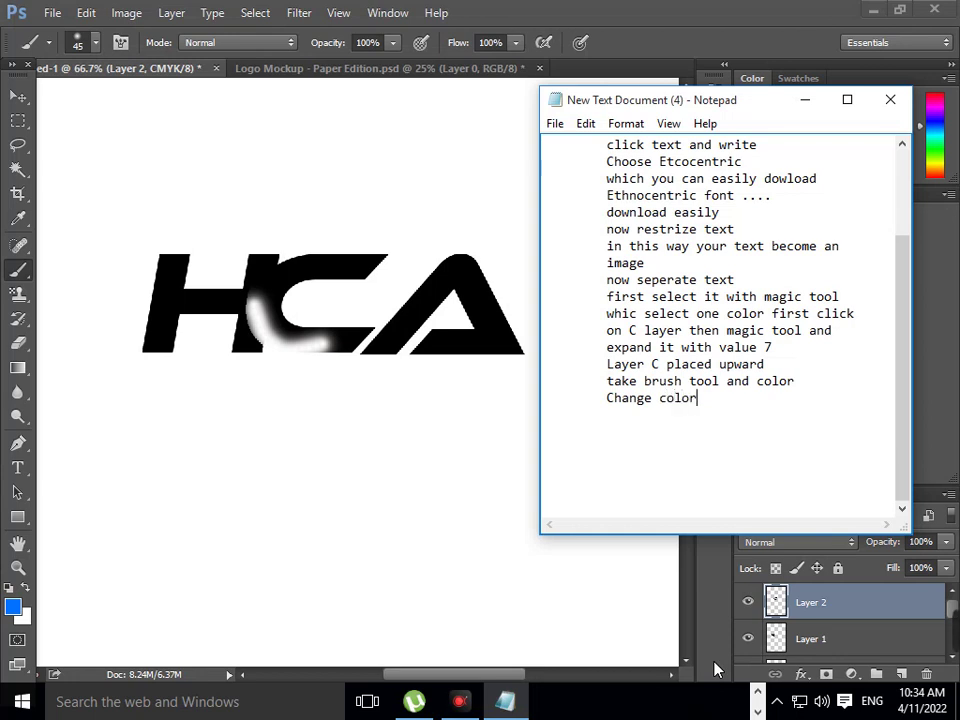
Confirm blue as the foreground colour and brush the selected C solid blue on Layer 2
click(804, 100)
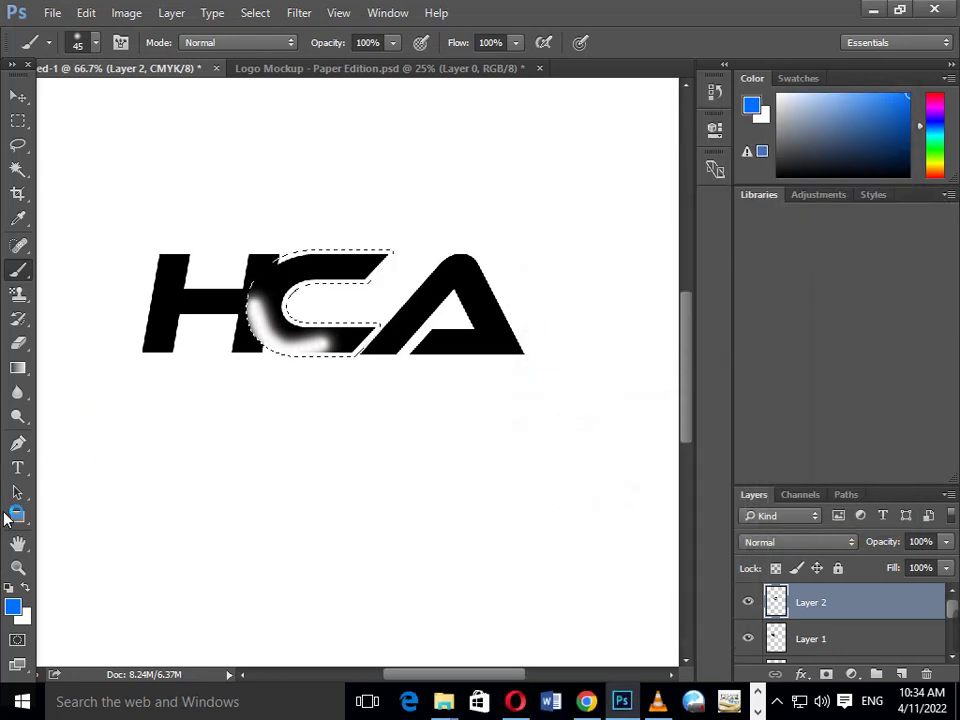
click(14, 607)
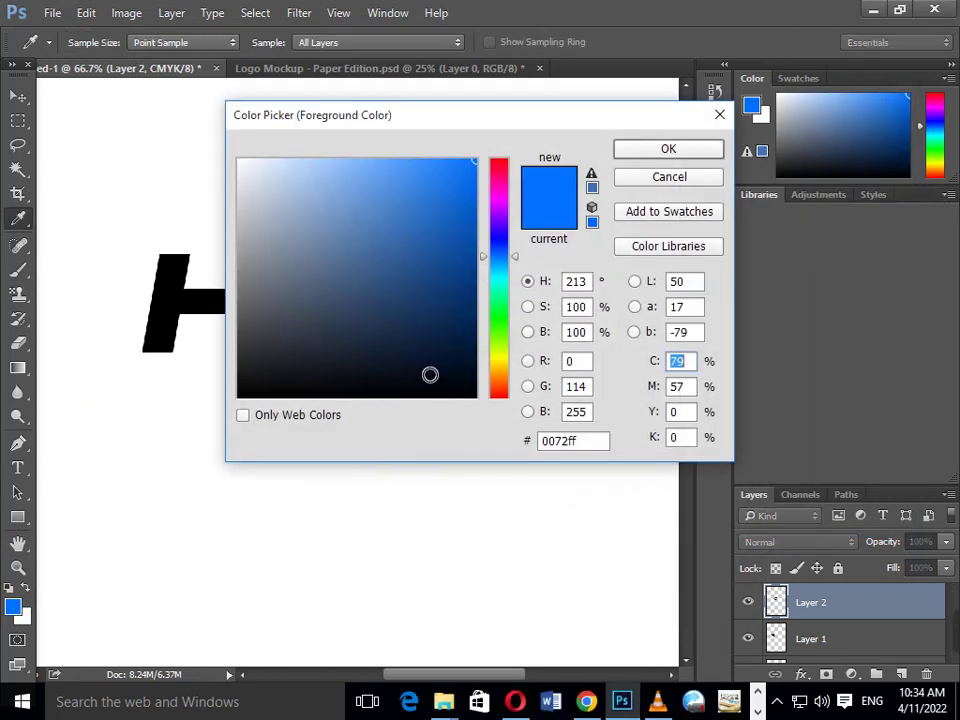
click(666, 148)
mouse_move(339, 349)
mouse_down()
mouse_move(272, 364)
mouse_move(311, 285)
mouse_move(272, 361)
mouse_move(300, 349)
mouse_move(369, 349)
mouse_up()
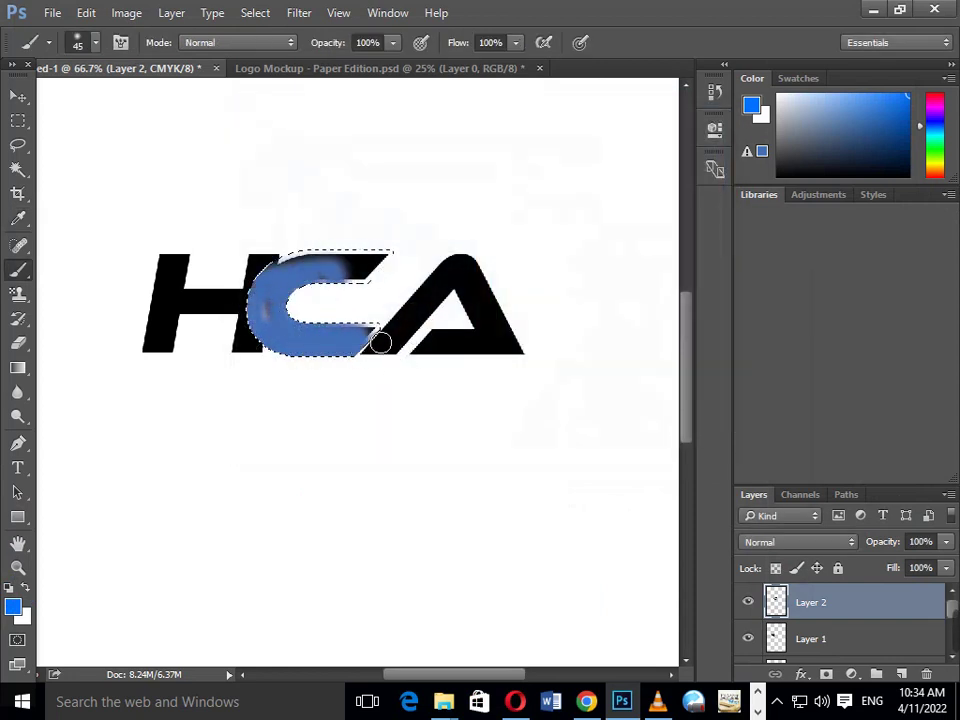
mouse_move(268, 278)
mouse_down()
mouse_move(381, 279)
mouse_move(306, 289)
mouse_move(381, 252)
mouse_move(307, 300)
mouse_up()
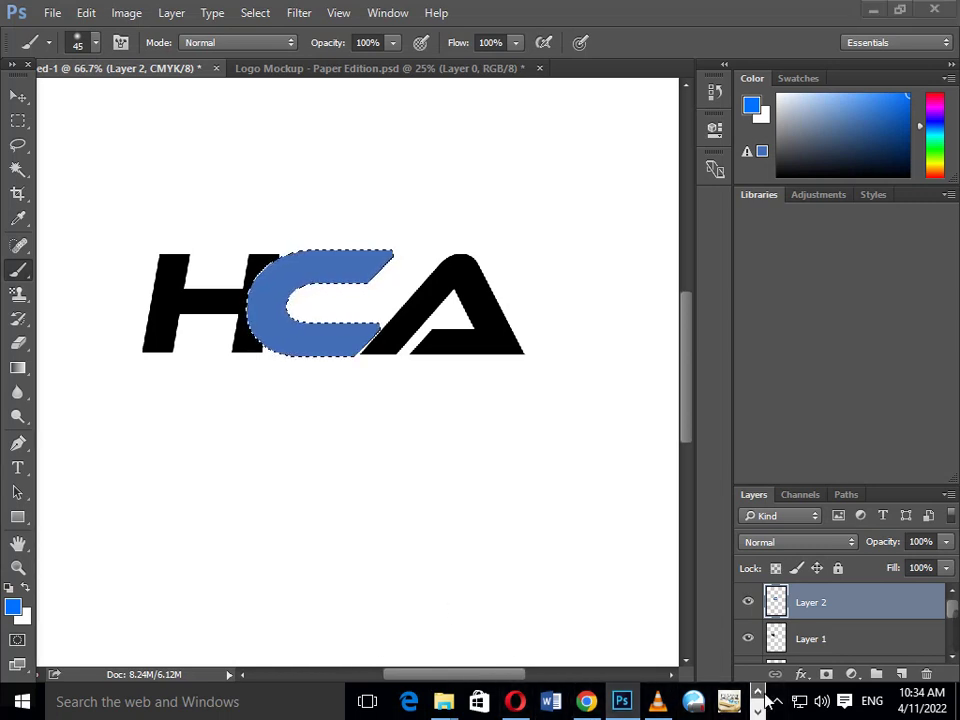
click(711, 705)
Note "Control + D for unselect" and deselect the blue C with Ctrl+D
click(505, 701)
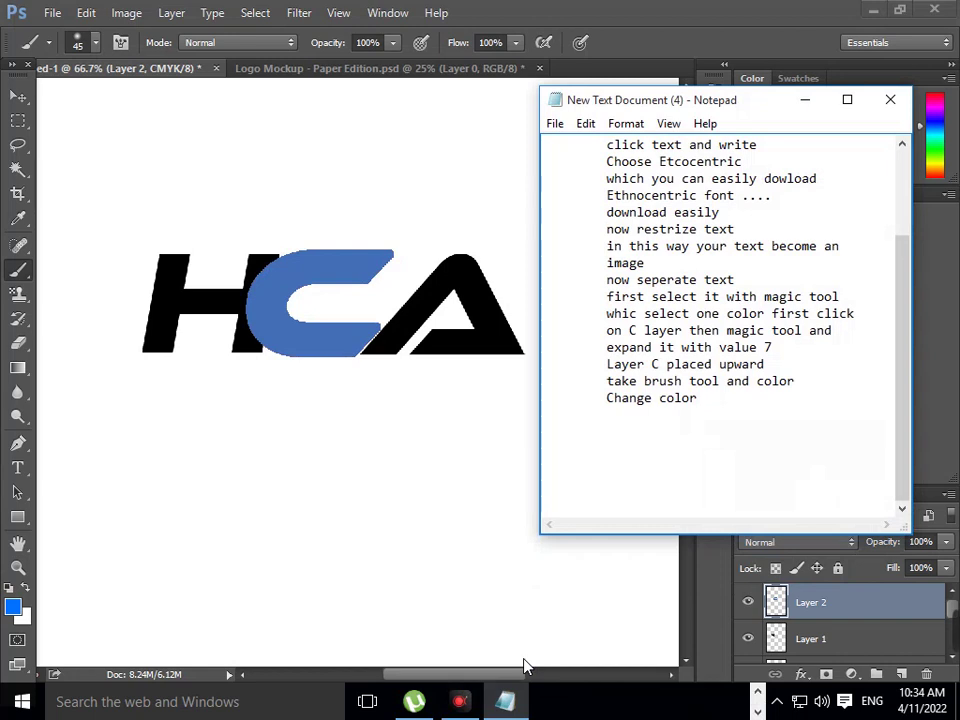
key(Return)
text(Control + D for unsee)
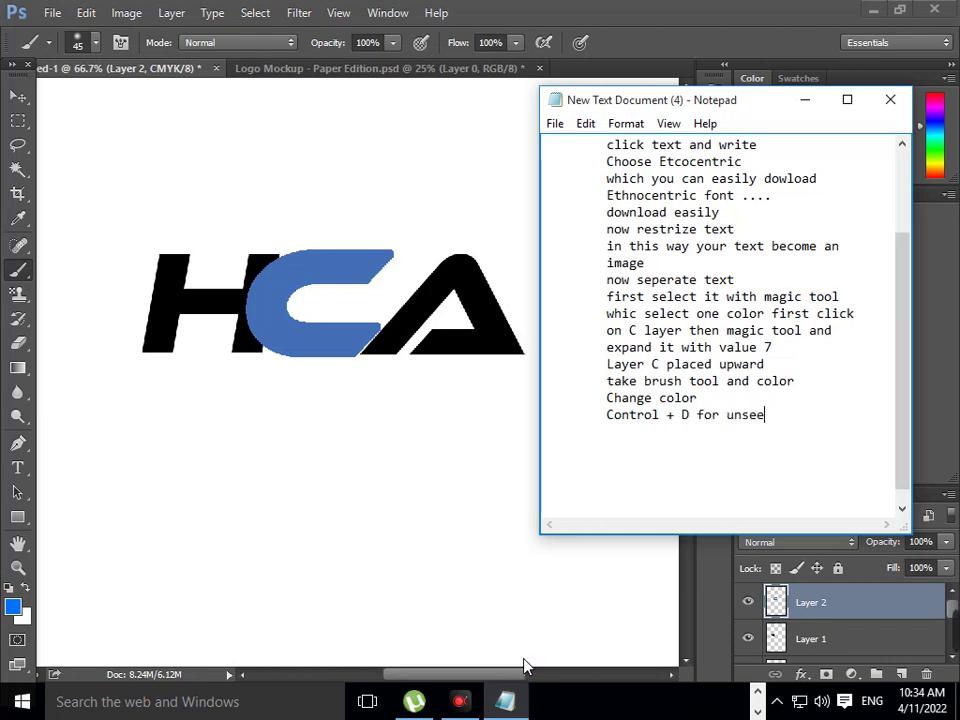
key(BackSpace)
text(lect)
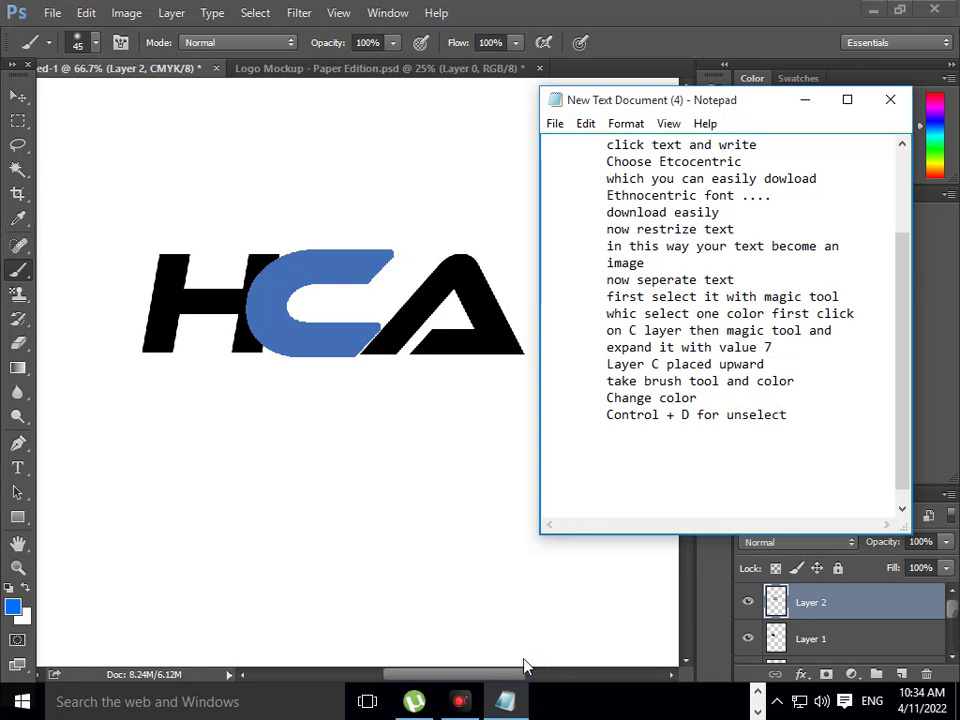
click(803, 100)
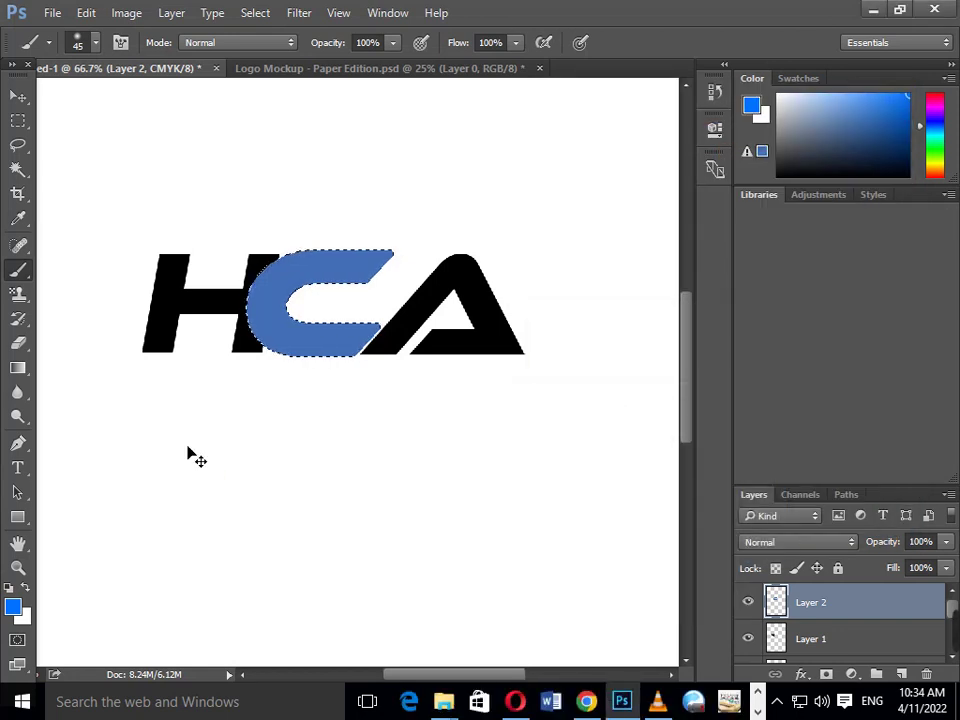
key(ctrl+d)
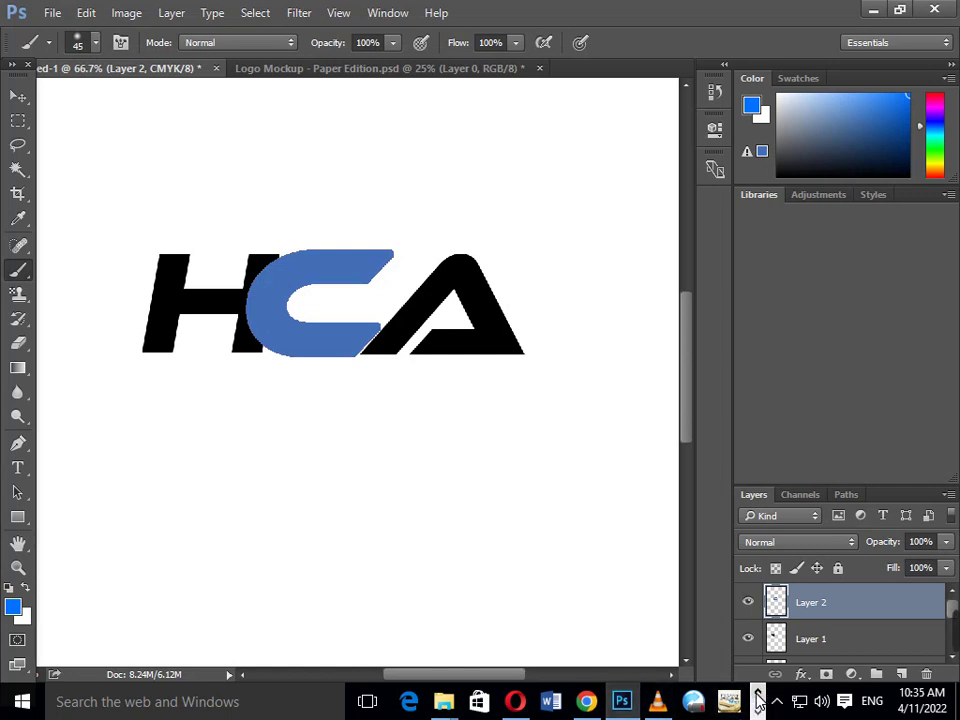
Note "now click magic Tool And select blue color" and begin the "and delete" line
click(508, 700)
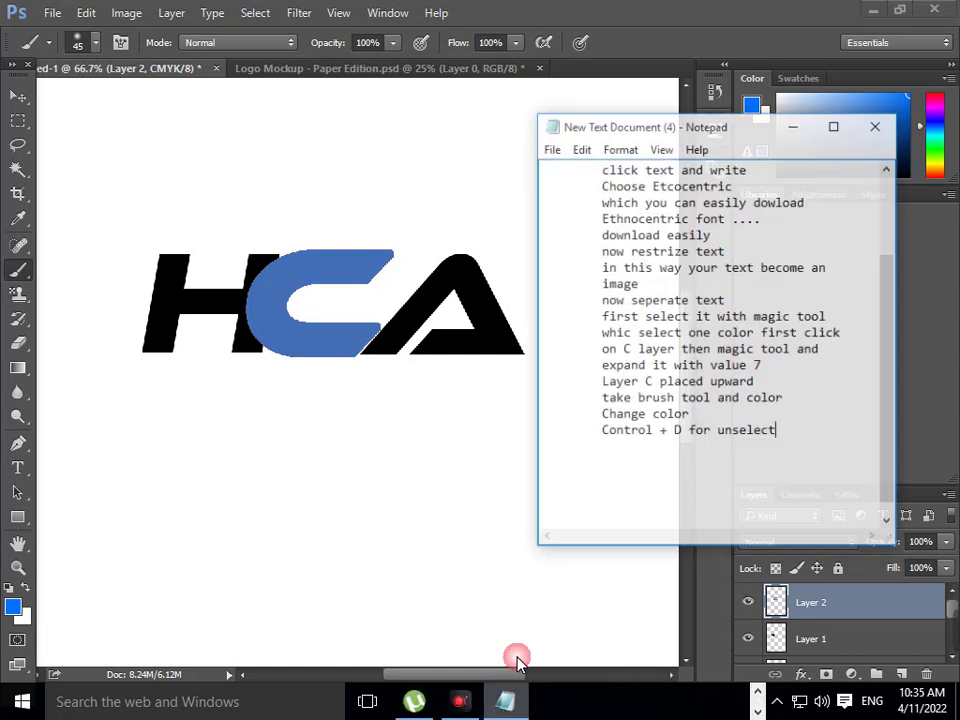
key(Return)
text(now c)
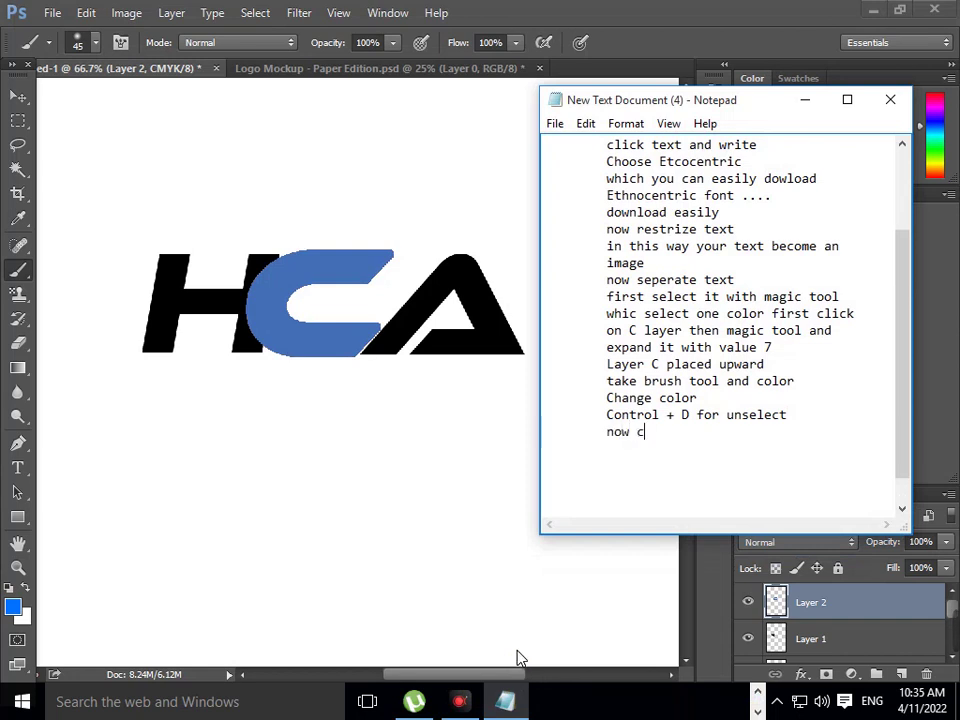
text(lick ma)
text(gic)
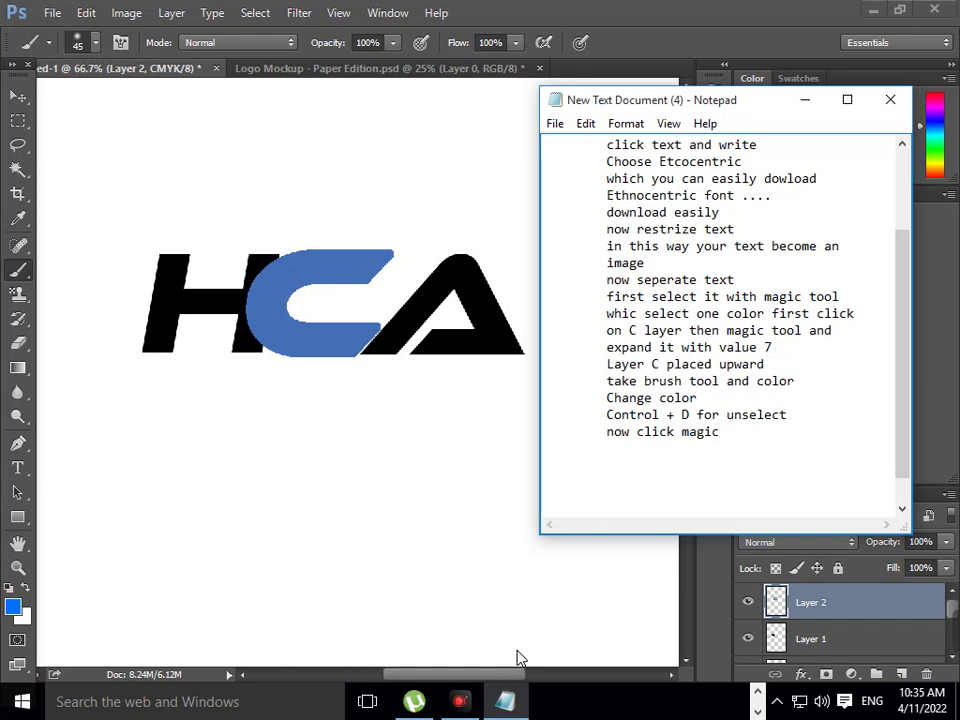
text( Too)
text(l And selec)
text(t )
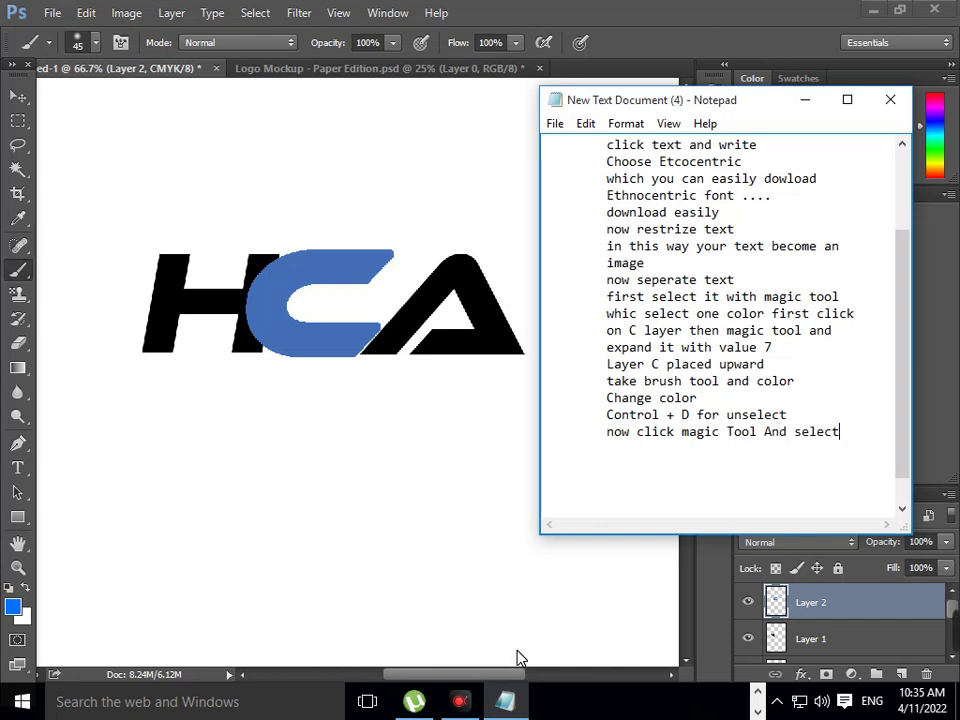
text(blue)
text( color)
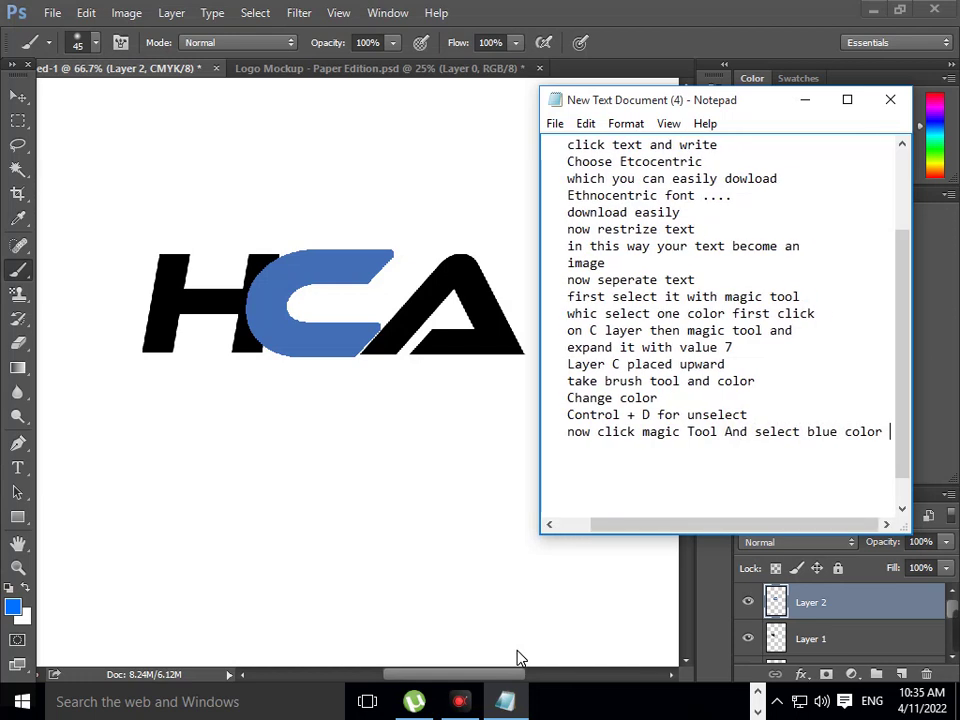
key(Return)
text(nd del)
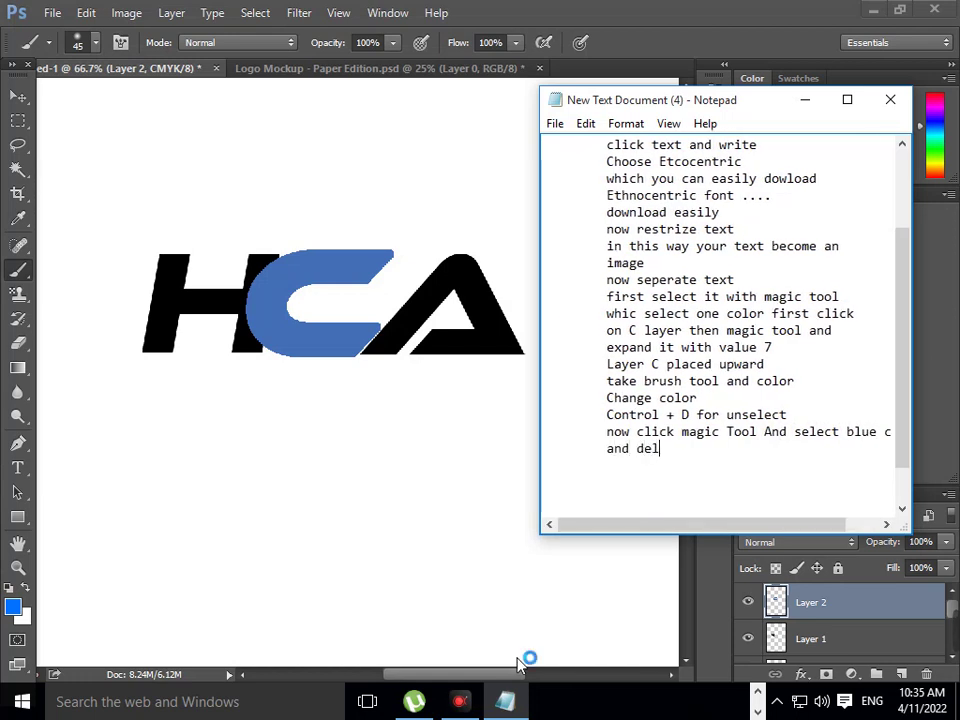
text(ete it)
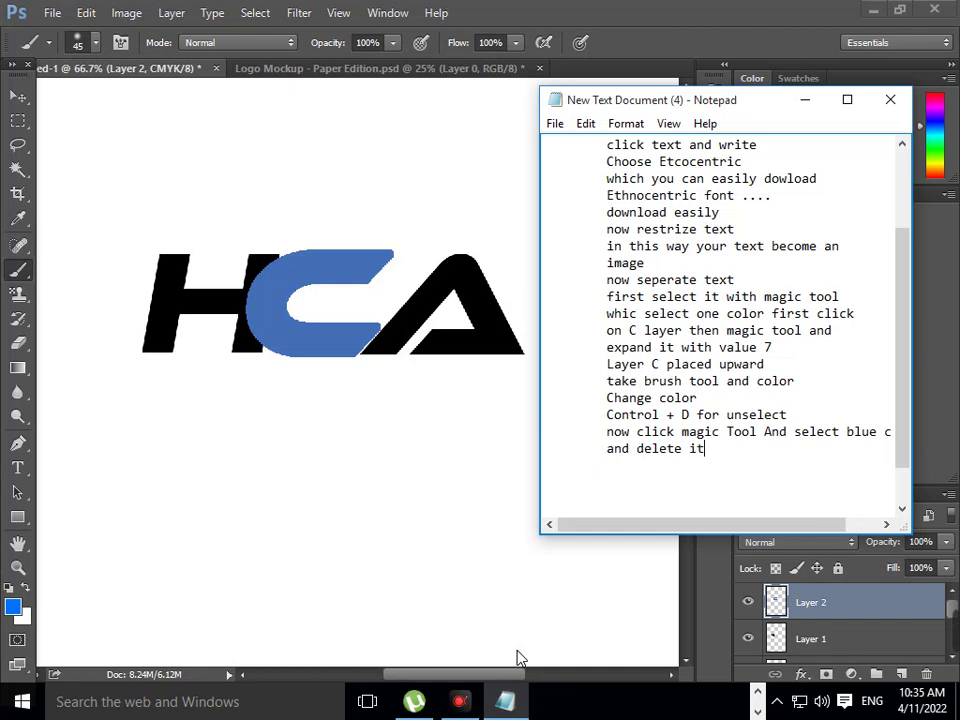
Magic-wand the blue C, trial-delete and undo it, then deselect and reselect with Ctrl+Shift+D
click(805, 100)
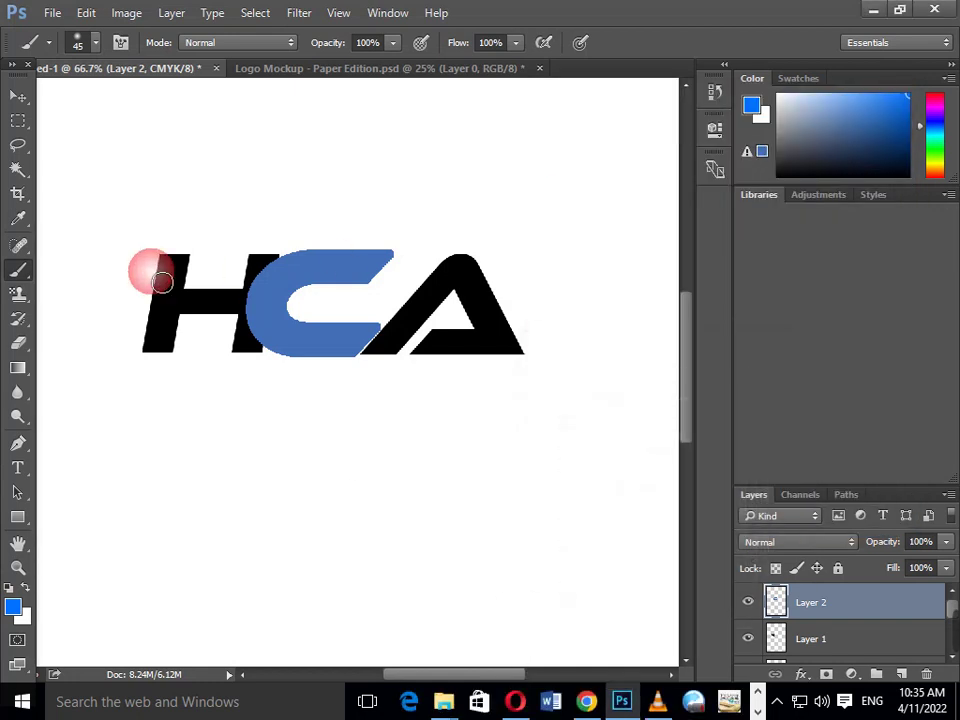
click(18, 170)
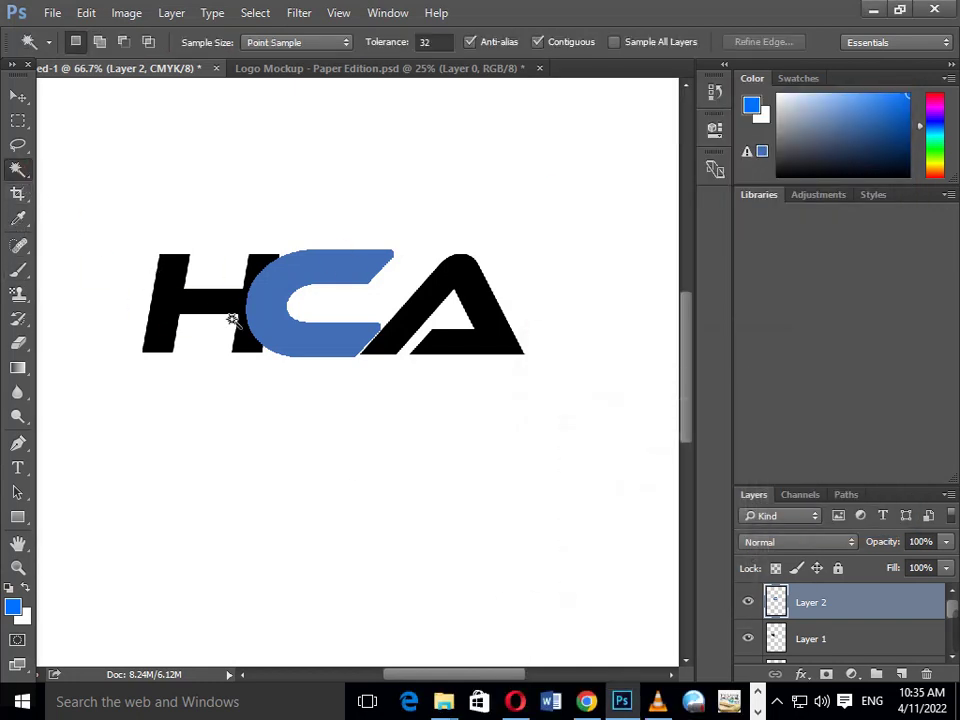
click(280, 335)
key(Delete)
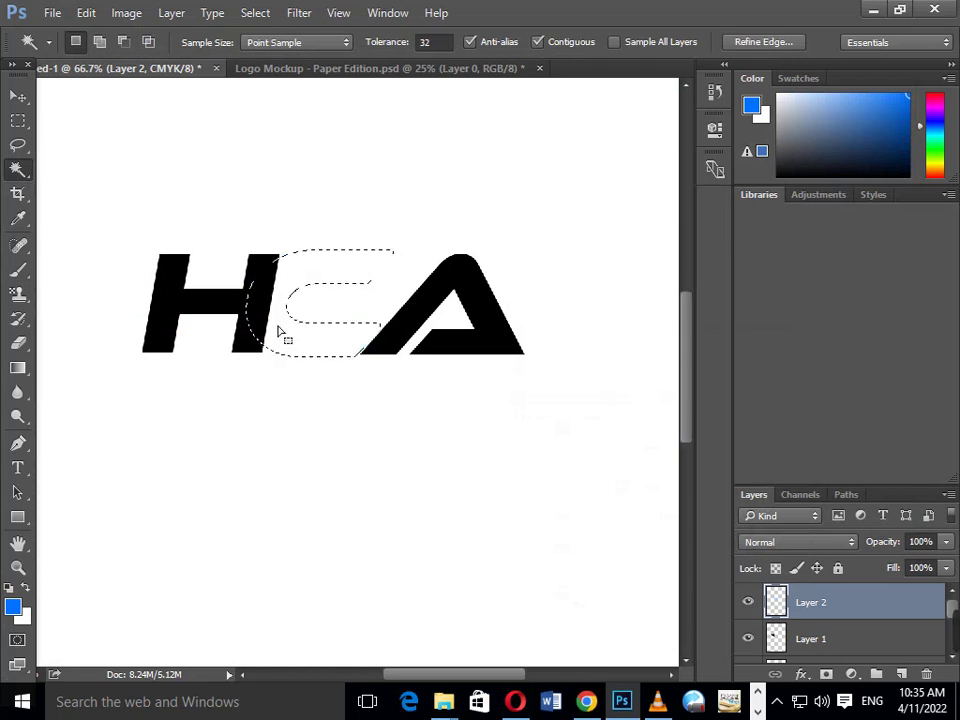
key(ctrl+z)
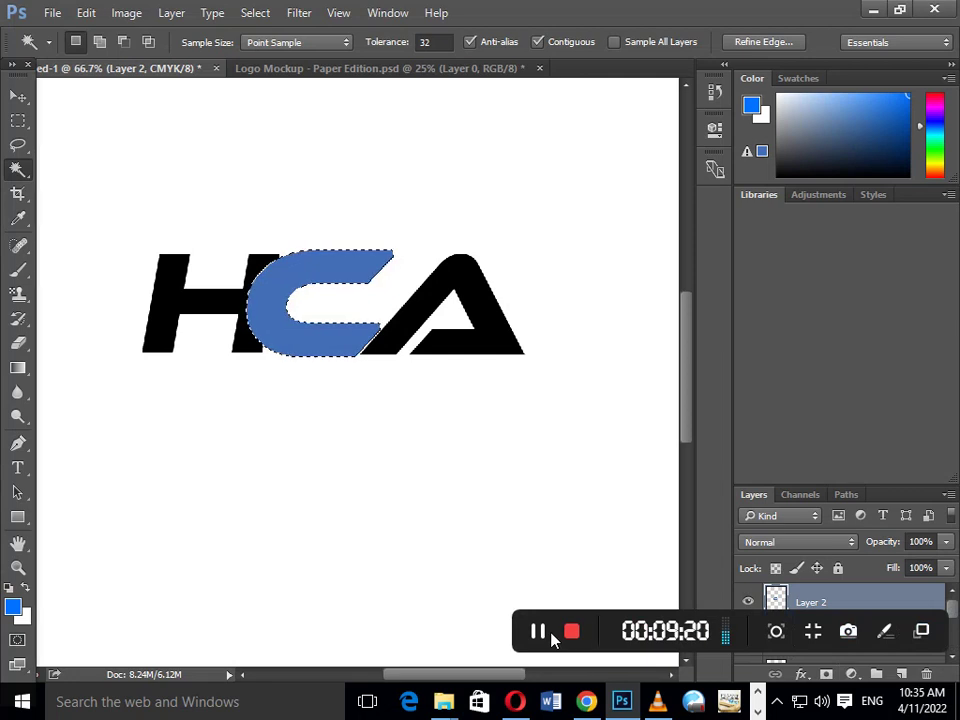
key(ctrl+d)
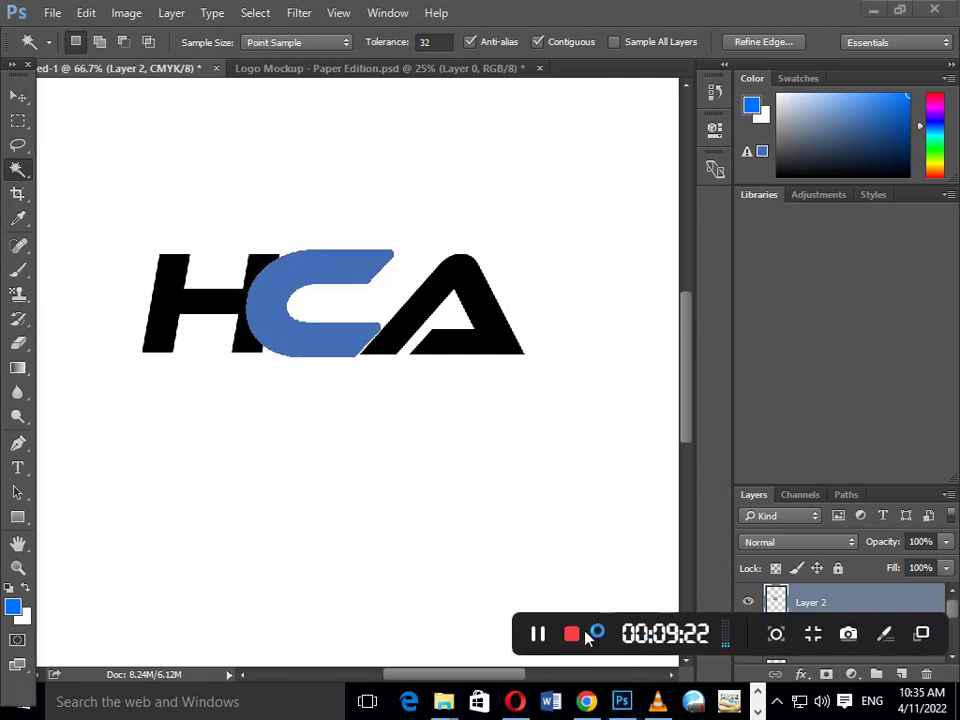
drag(547, 630, 90, 630)
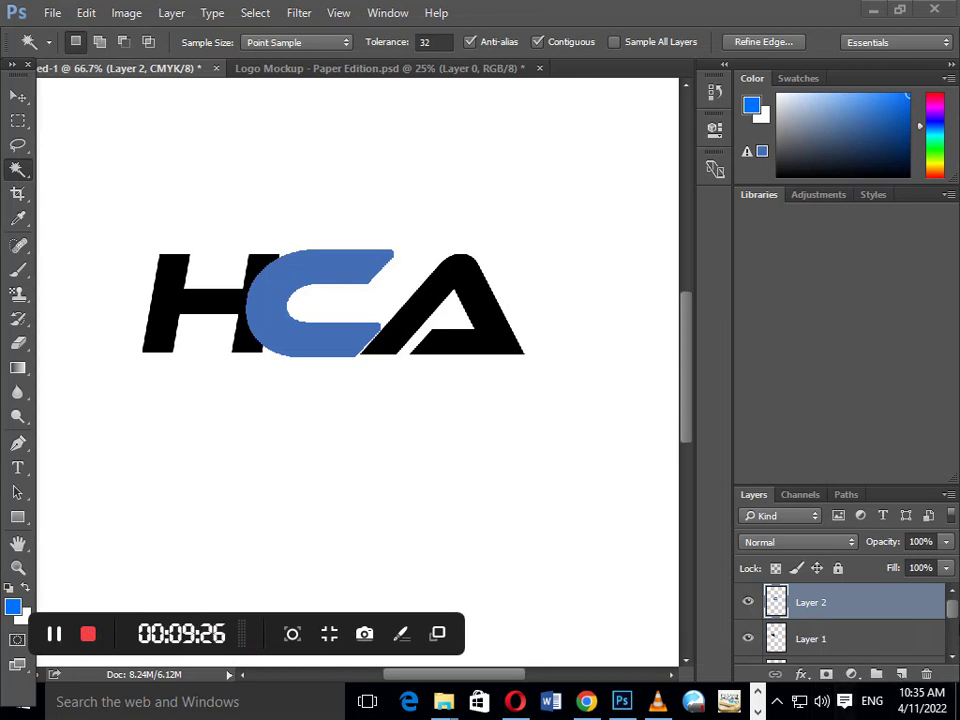
click(950, 612)
key(ctrl+shift+d)
drag(950, 612, 950, 642)
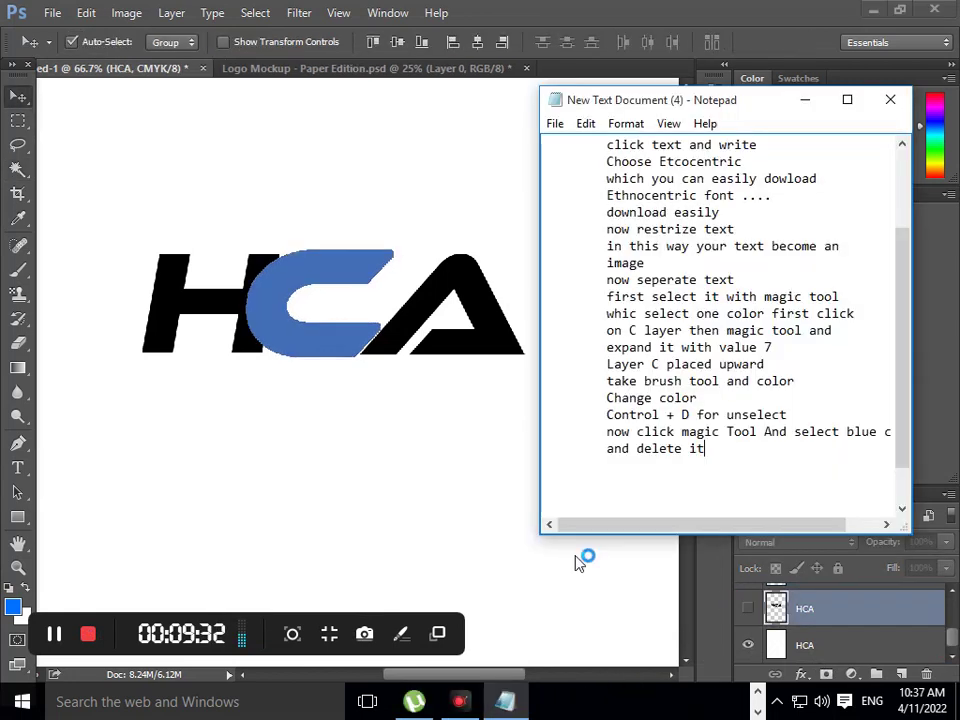
Add the note 'Now off background layer' on a new line in Notepad
key(Return)
text(MM)
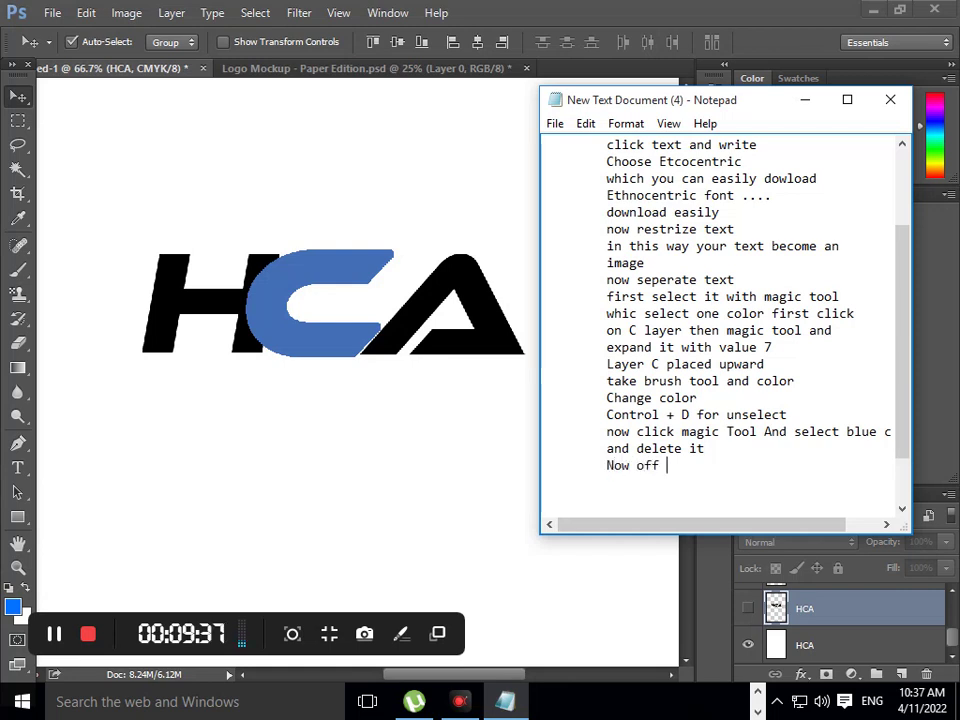
text(a)
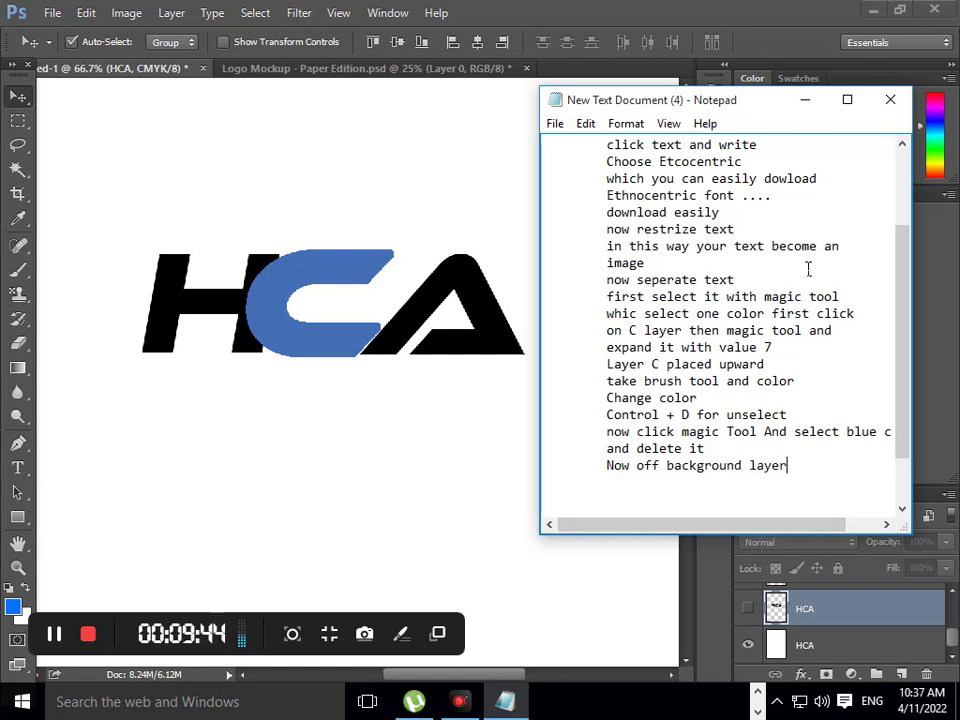
click(748, 648)
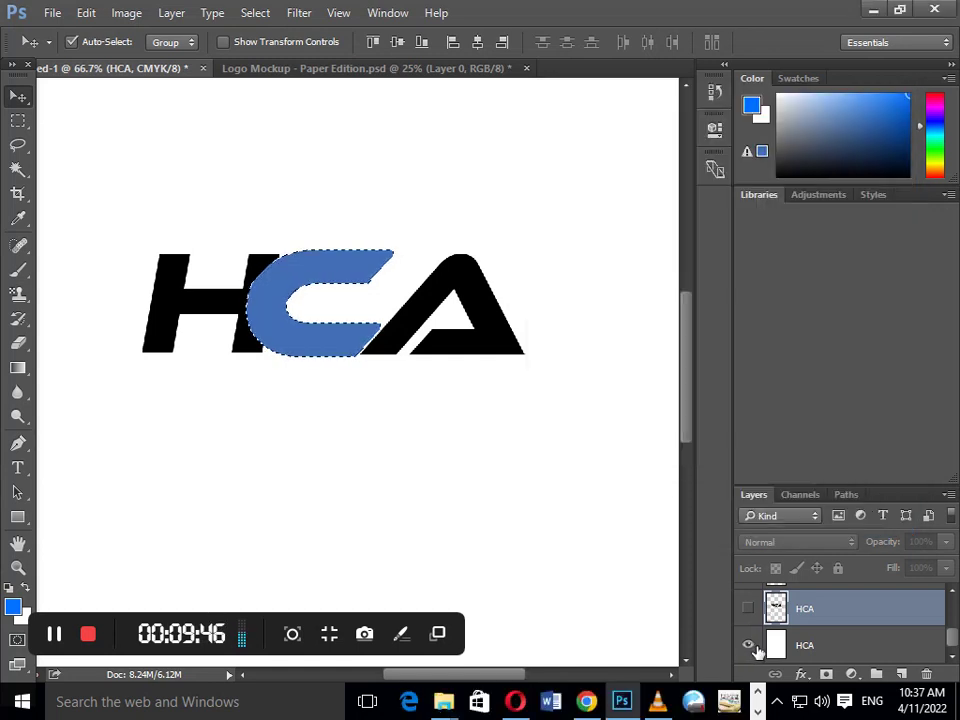
Hide the white background layer of the HCA logo document
click(750, 648)
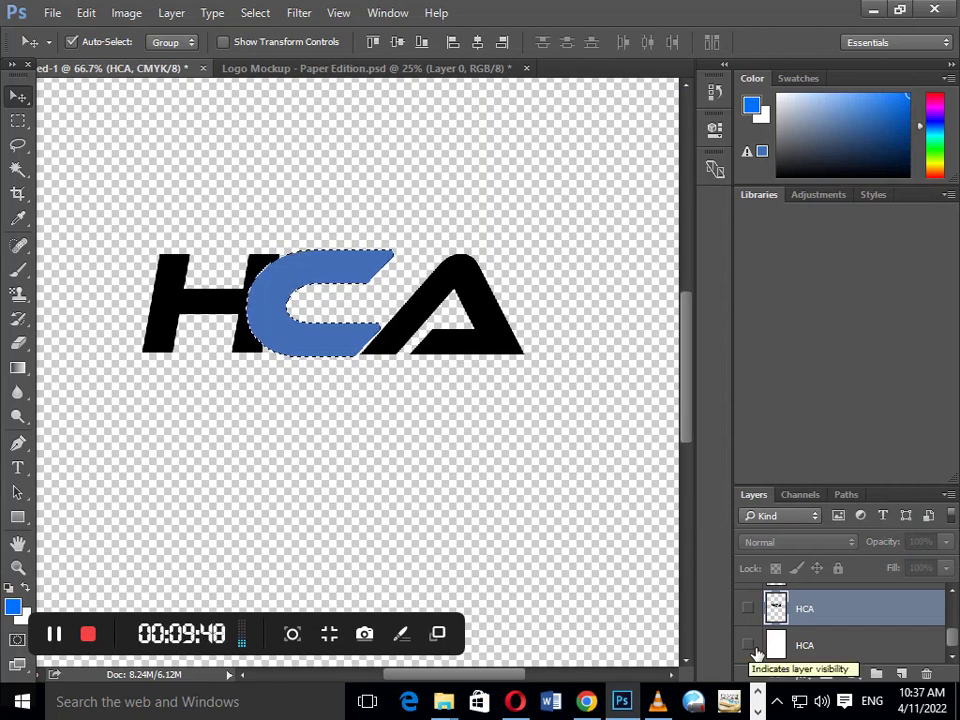
click(750, 648)
click(750, 648)
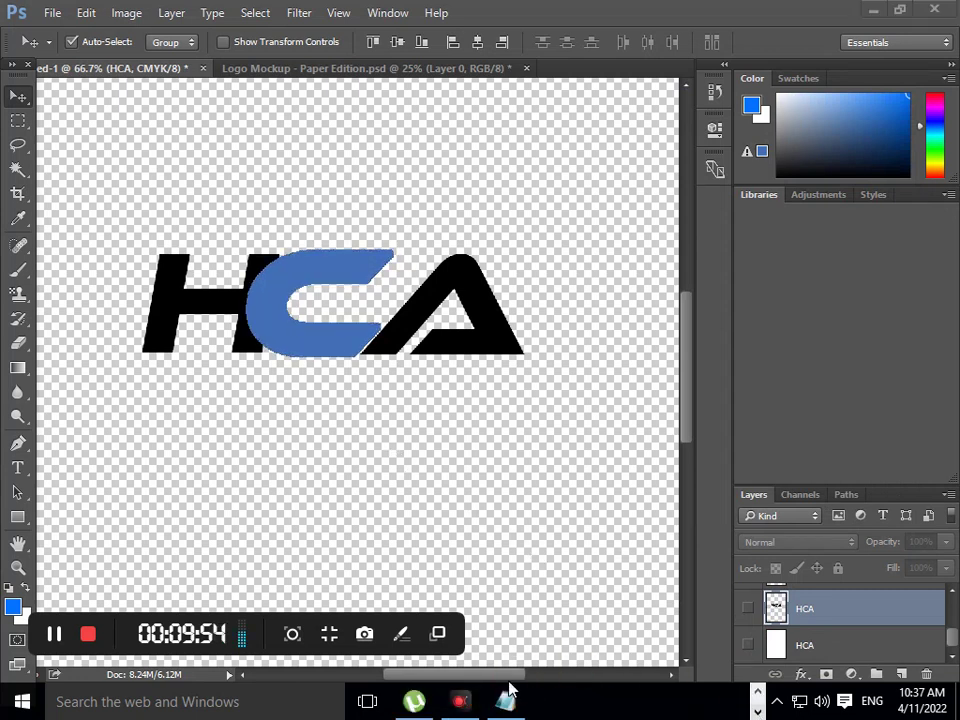
Add a 'press delete' line to the Notepad notes
click(504, 701)
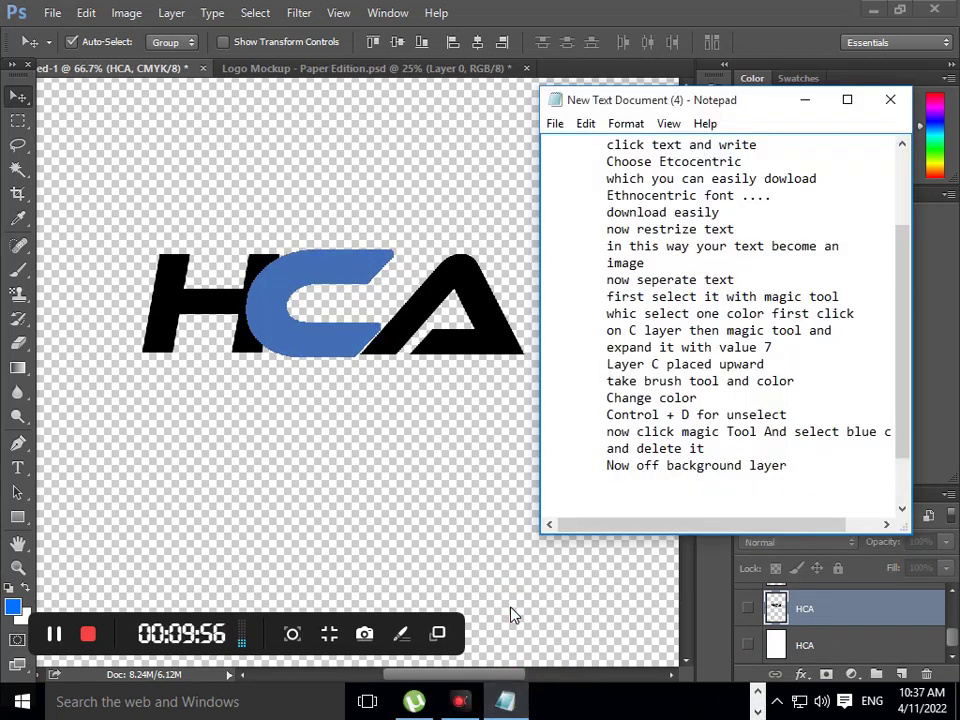
text(pre)
text(ss del)
text(ete )
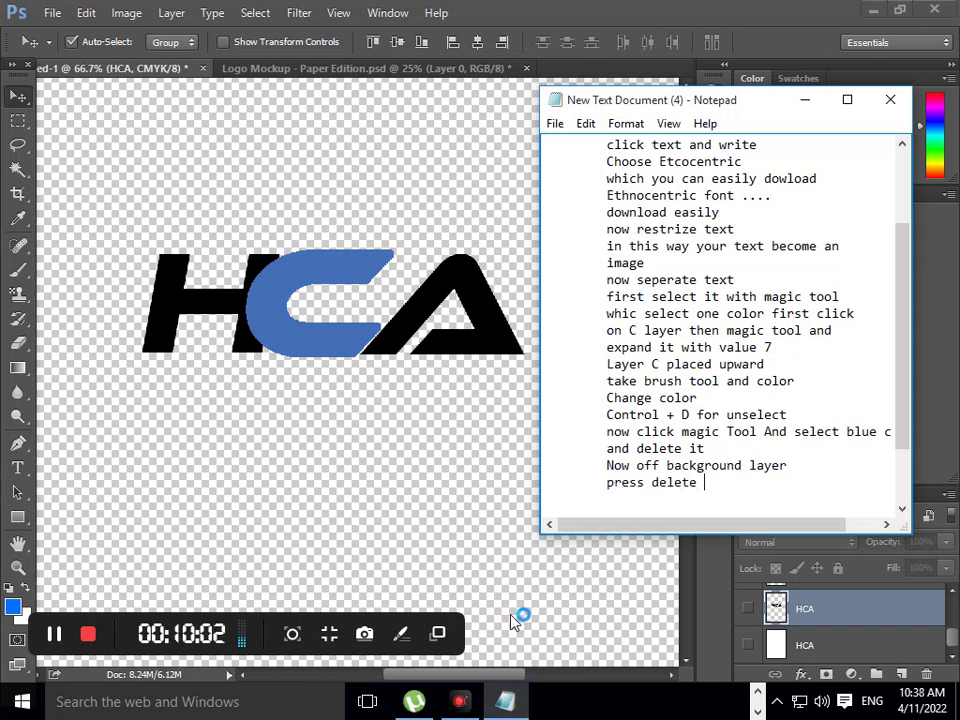
text(n)
key(BackSpace)
key(BackSpace)
key(BackSpace)
key(BackSpace)
text(o)
click(805, 100)
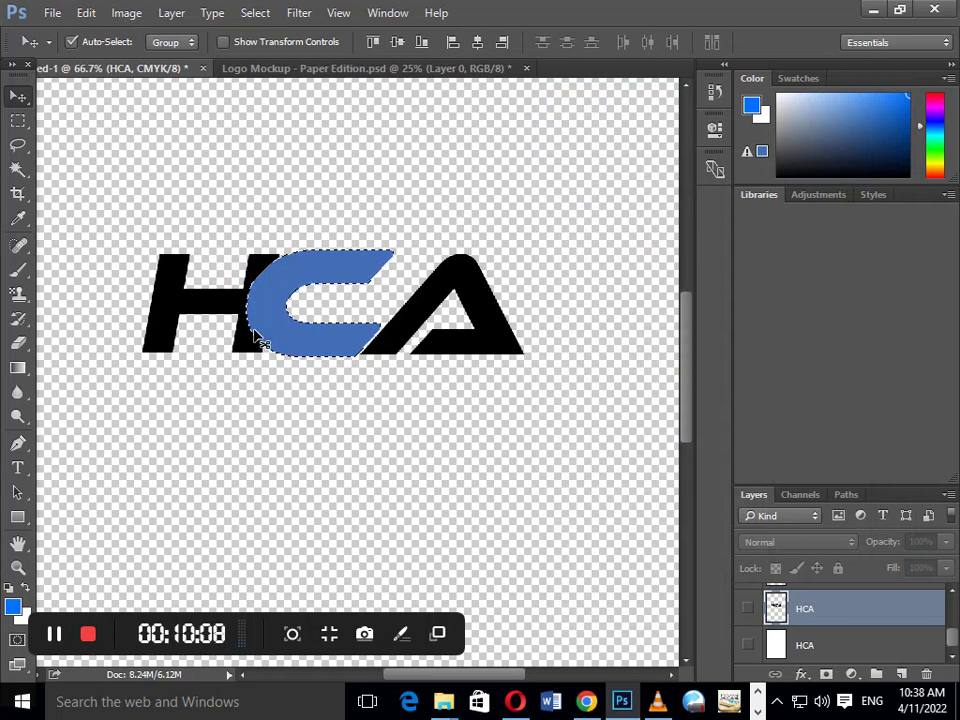
Cut the blue C from Layer 2 and paste it onto a new Layer 3
scroll(874, 647, up, 3)
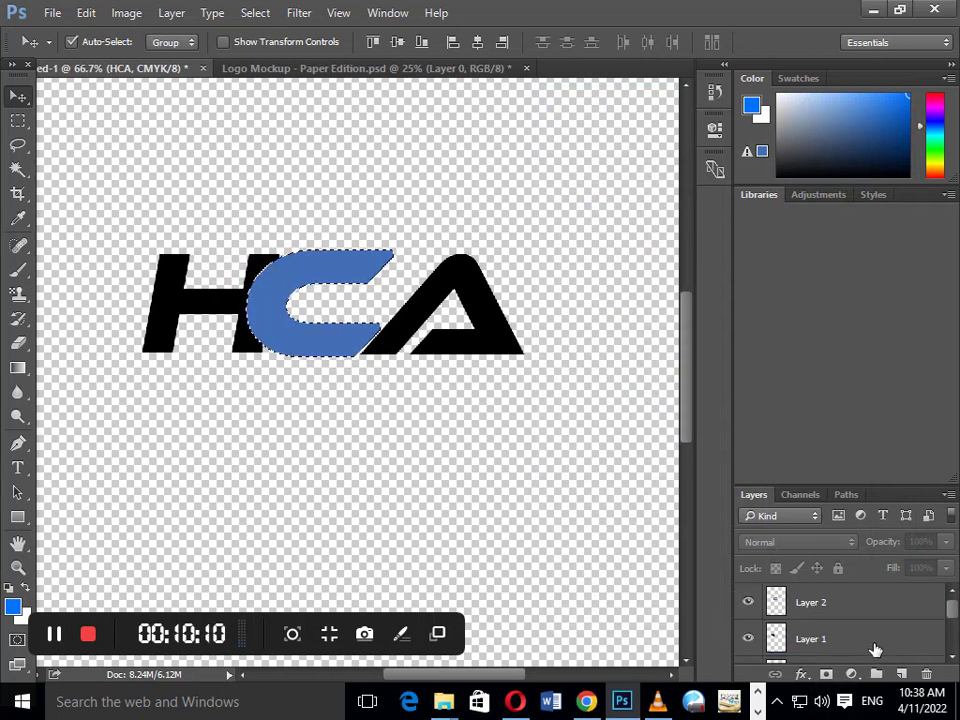
click(836, 612)
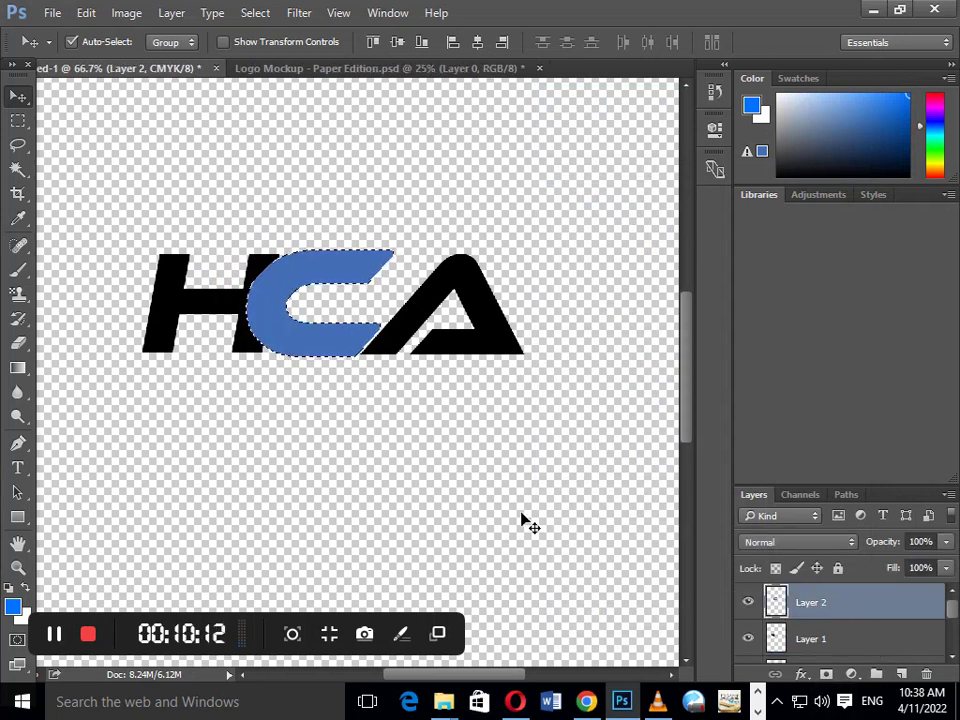
key(ctrl+x)
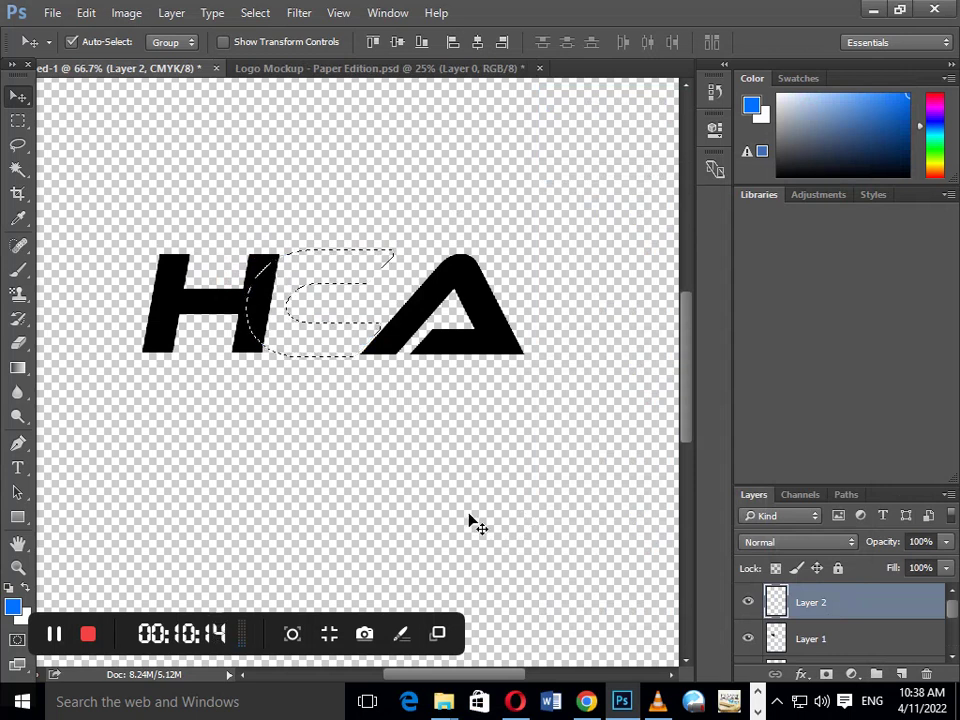
key(ctrl+v)
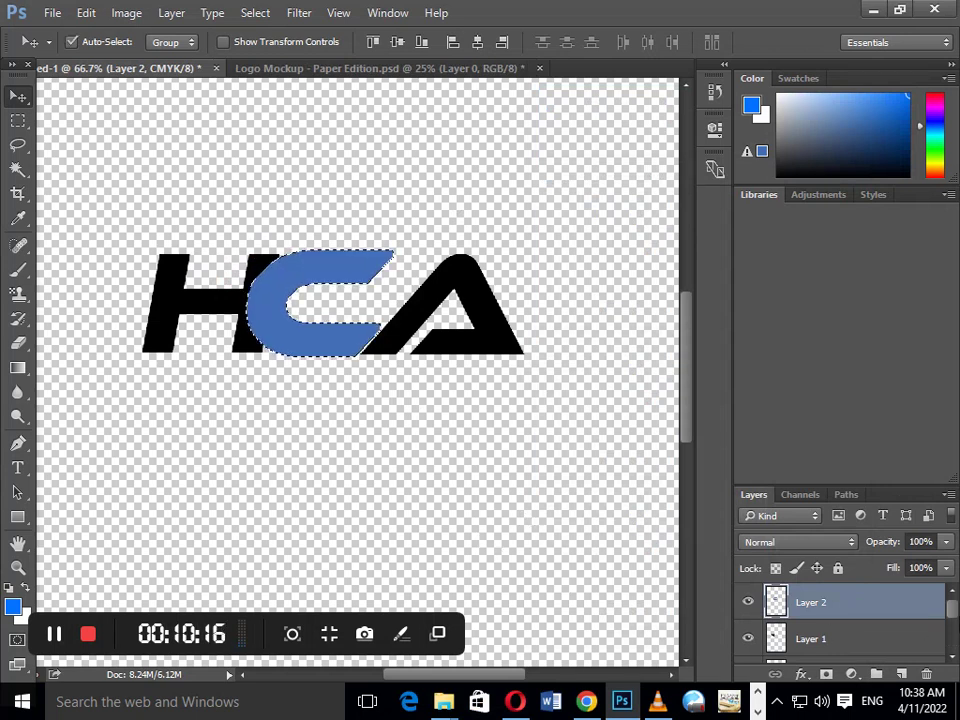
drag(953, 612, 955, 645)
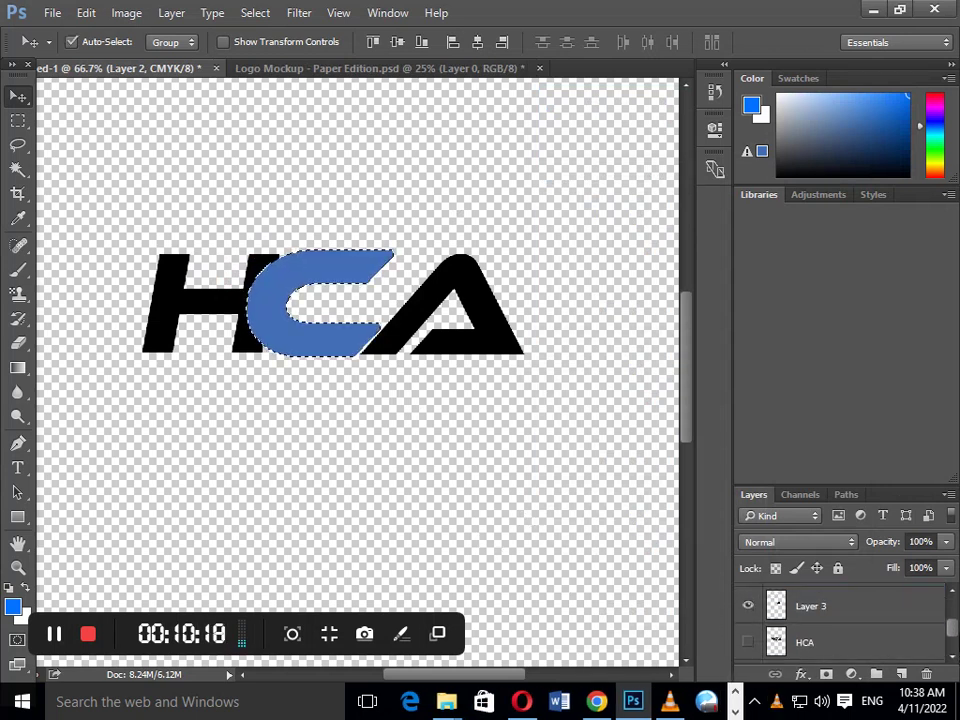
click(942, 630)
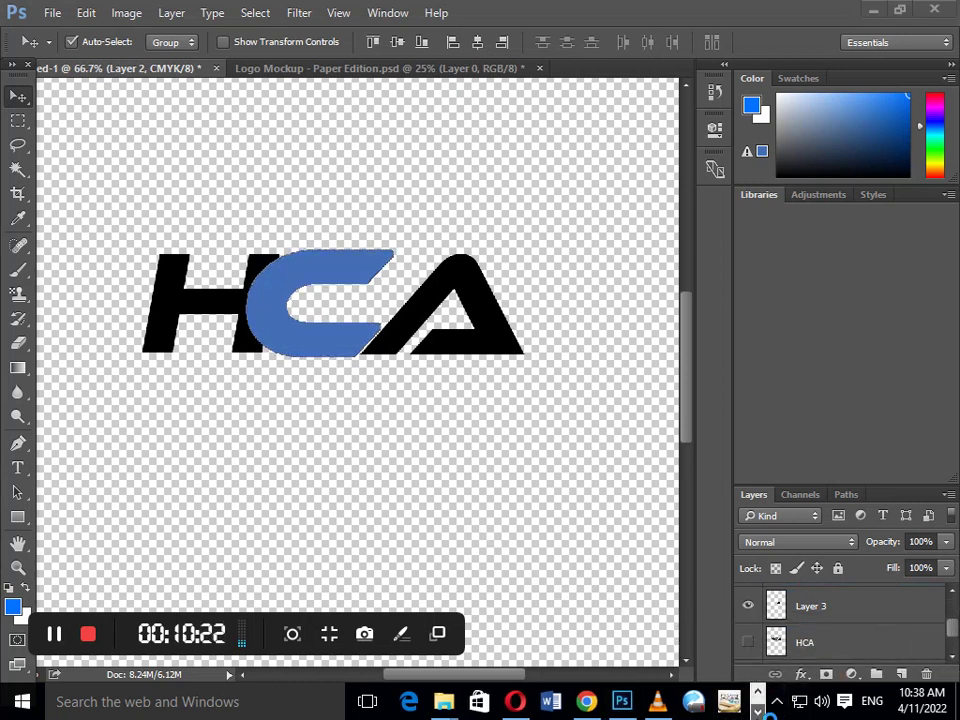
click(516, 704)
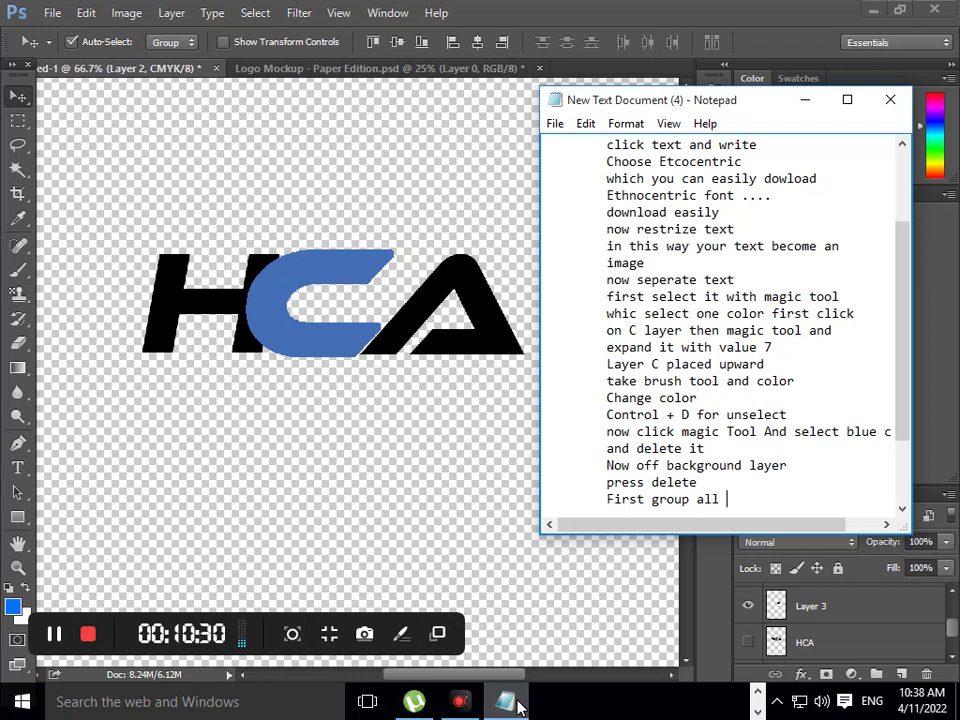
Write the note 'First merge all layer with Control + E except orignal layer of HCA text'
key(BackSpace)
key(BackSpace)
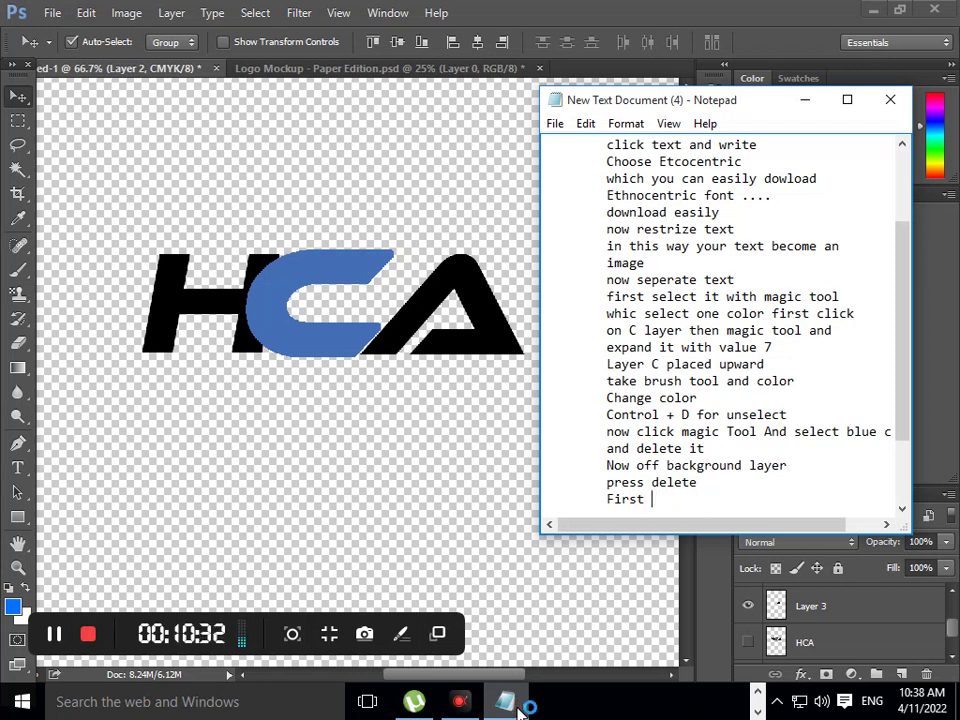
text(merge all layer with)
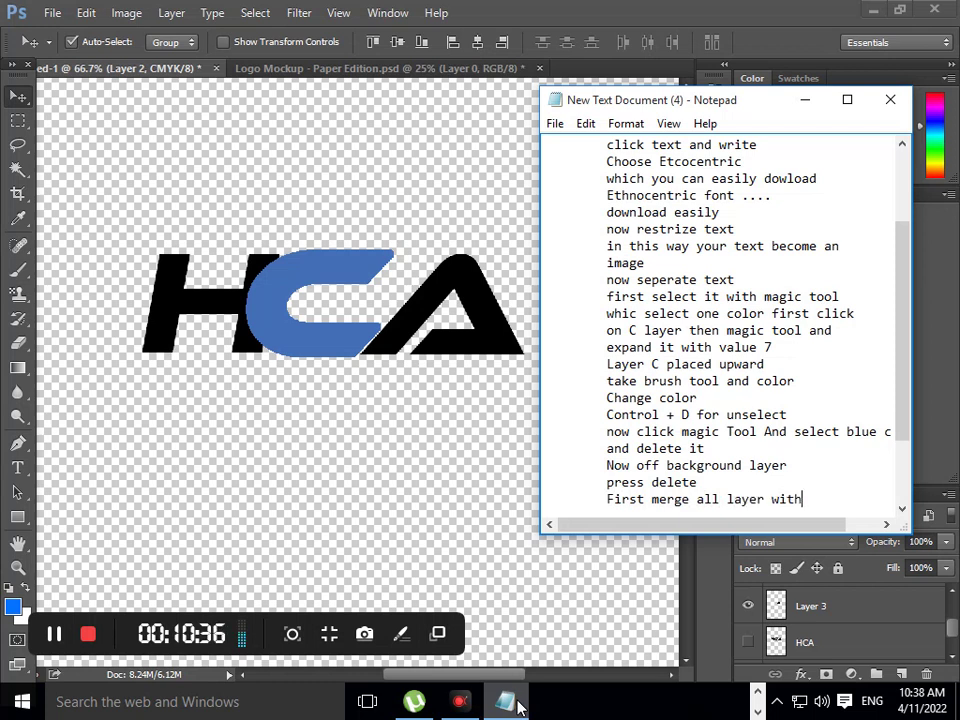
key(Return)
text(Control + E)
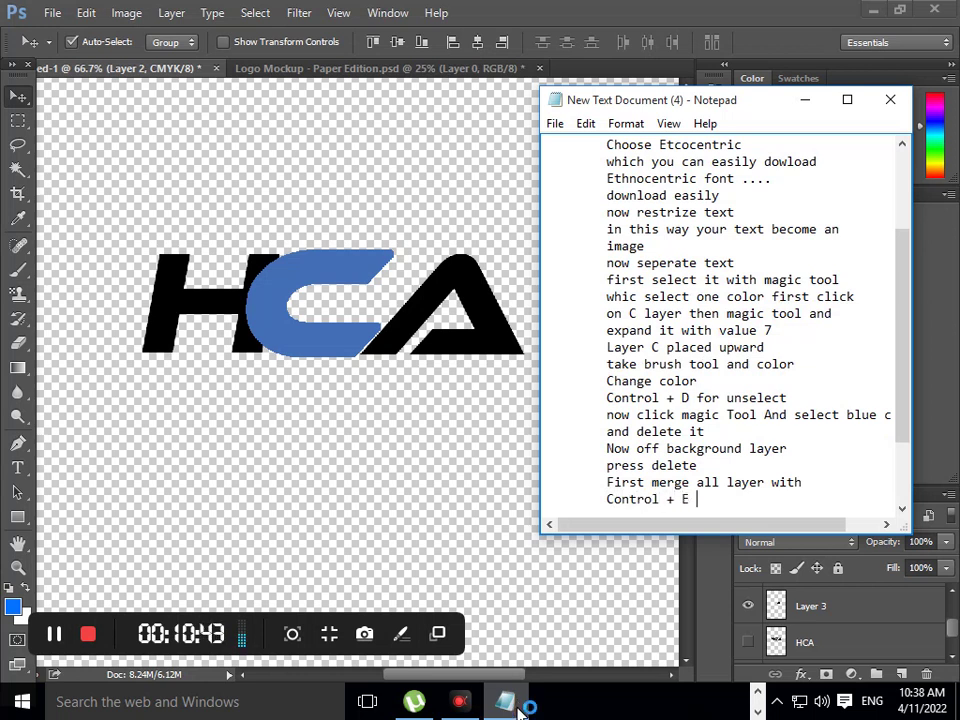
text(E)
key(Return)
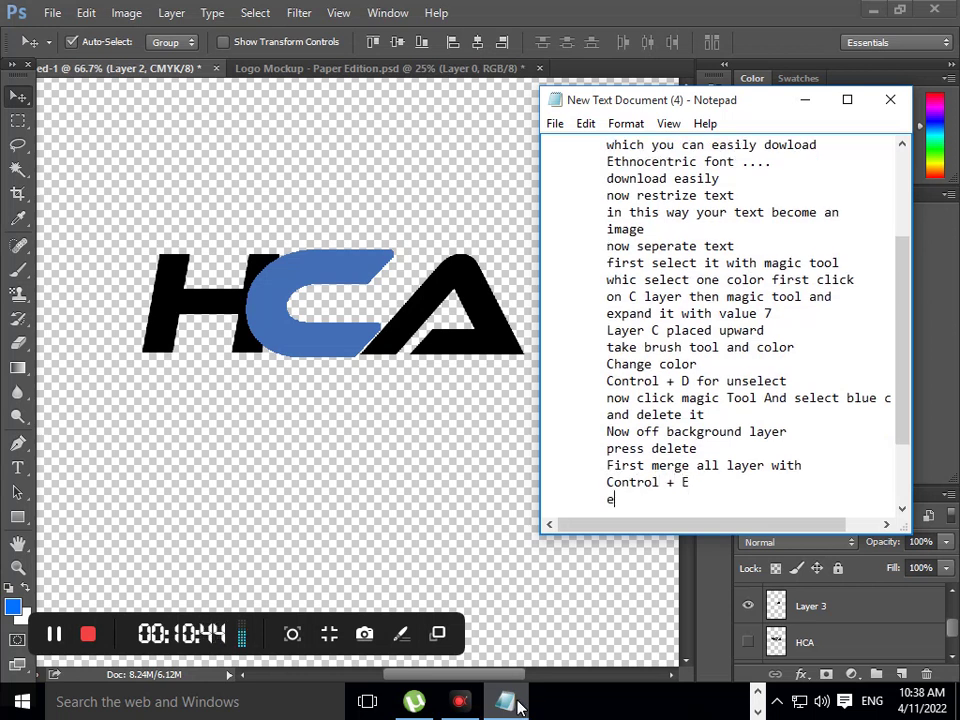
text(xcept o)
text(rigna)
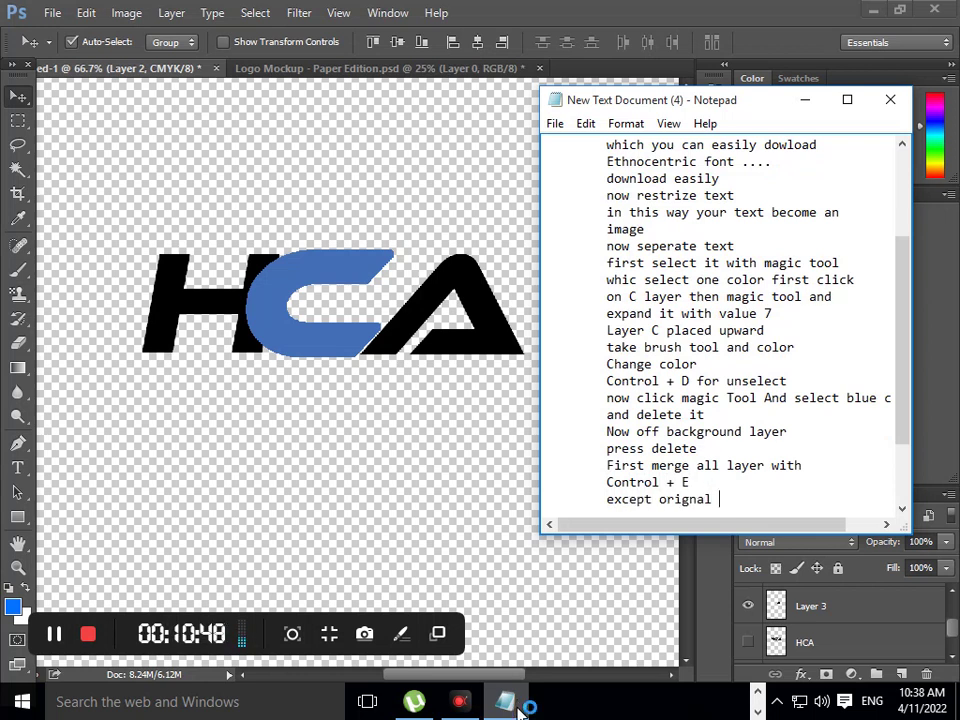
text(layer)
key(Return)
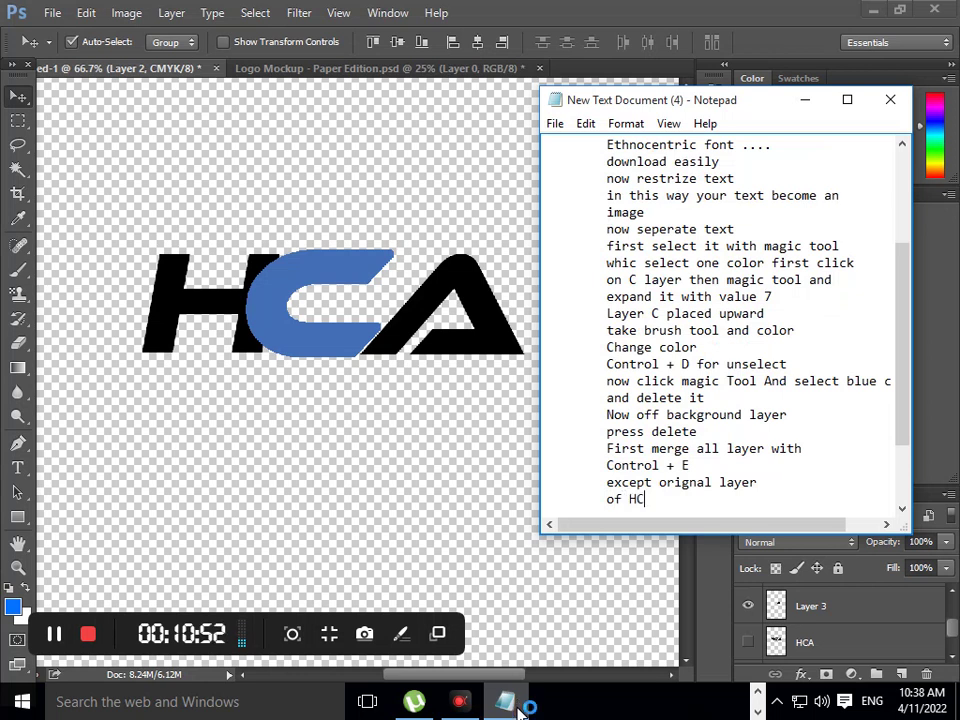
text(A text)
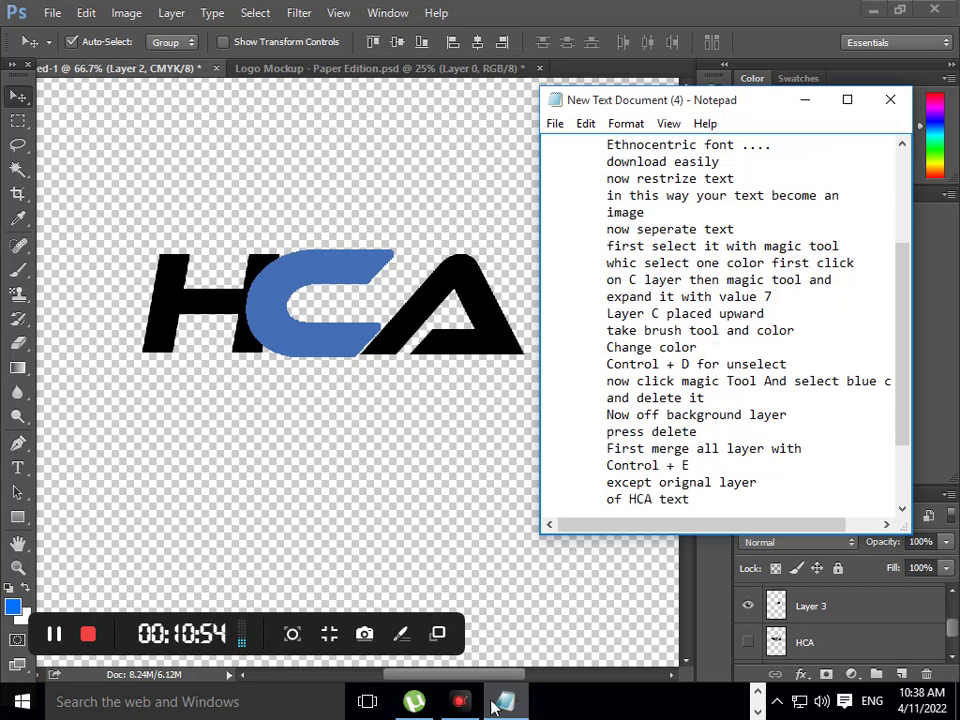
click(805, 100)
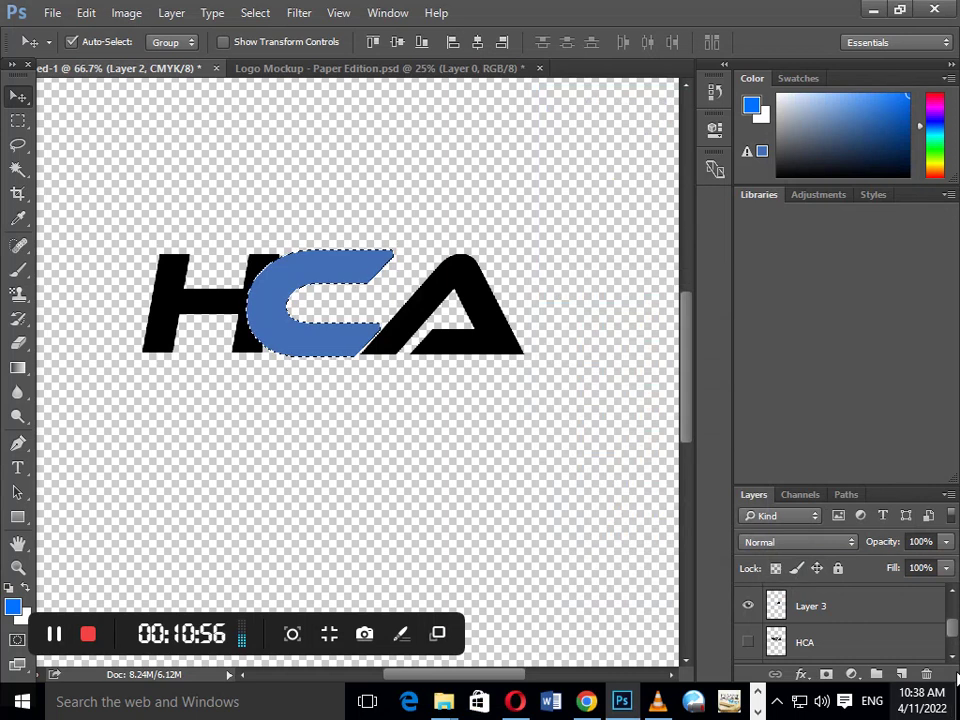
scroll(953, 645, down, 1)
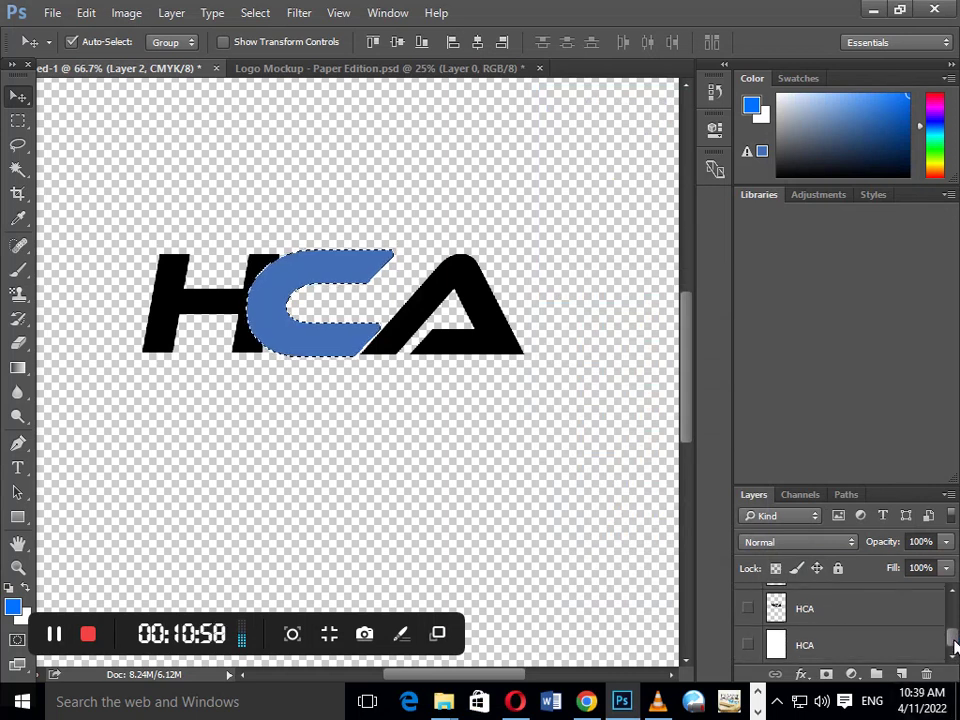
Select Layer 1 and Layer 3 together for merging
scroll(953, 640, up, 1)
shift+click(943, 622)
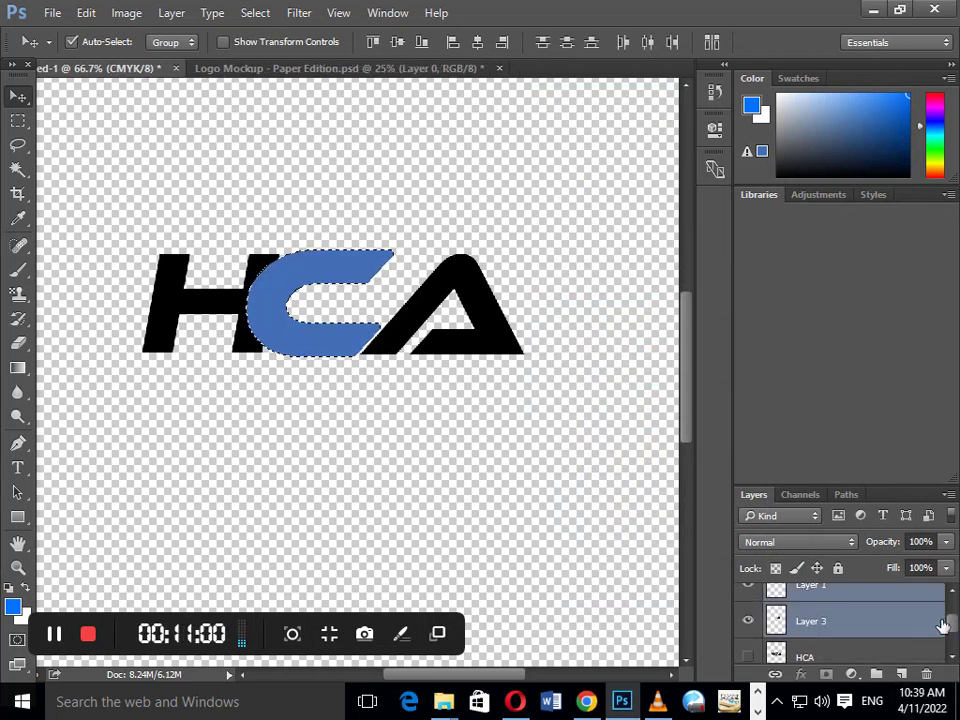
scroll(950, 625, up, 1)
scroll(950, 625, down, 1)
mouse_move(953, 622)
mouse_down()
mouse_move(953, 640)
mouse_move(715, 480)
mouse_up()
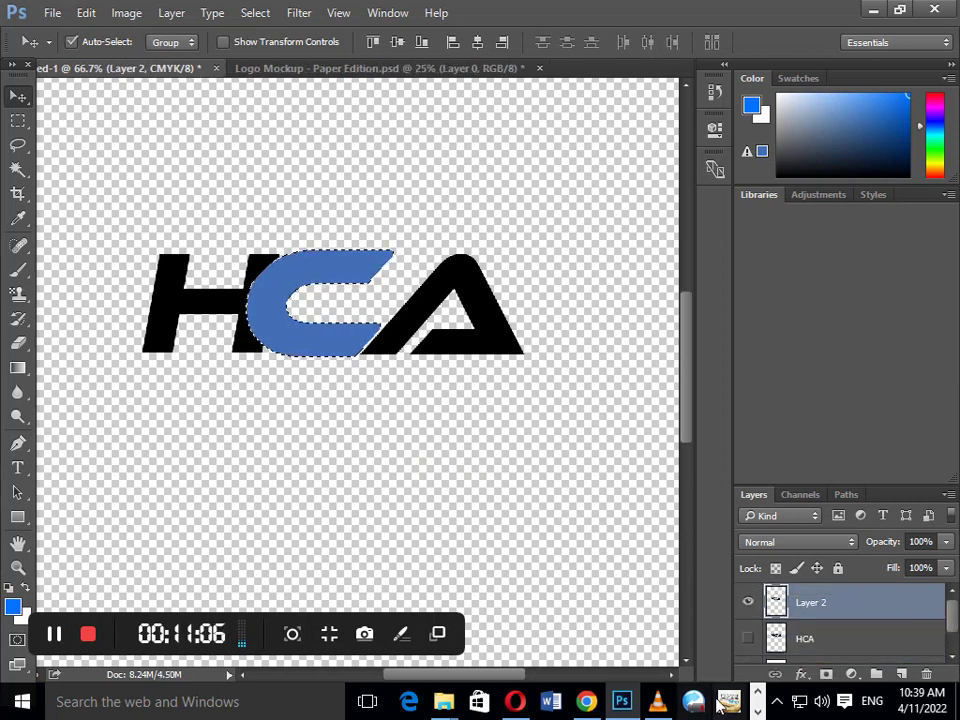
Add a new indented line at the end of the Notepad notes
click(757, 710)
click(508, 702)
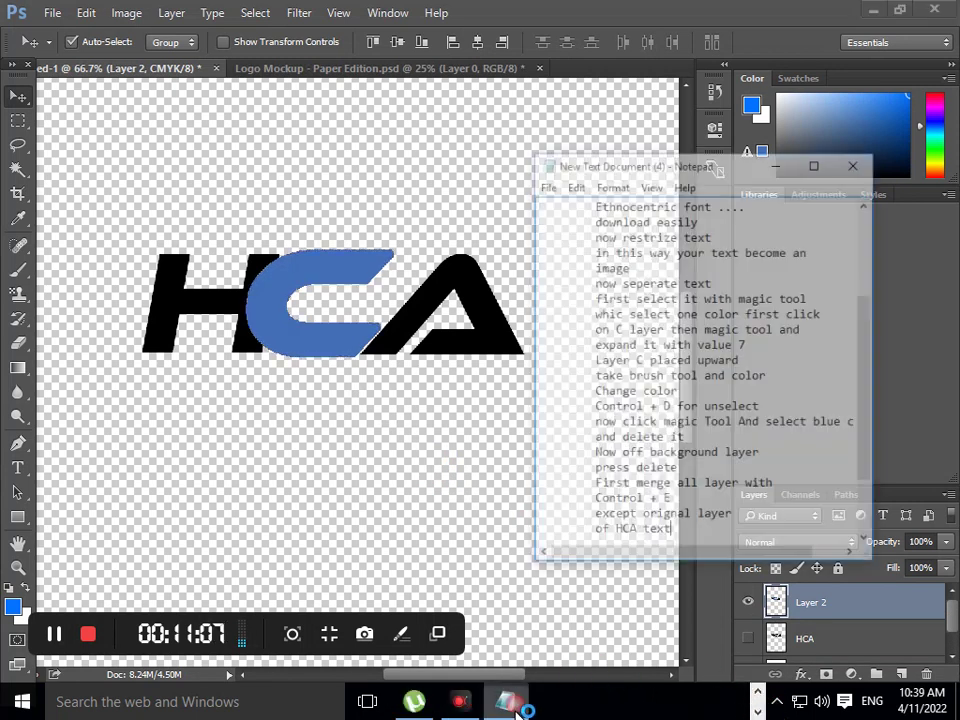
key(Return)
key(Return)
key(Return)
key(Return)
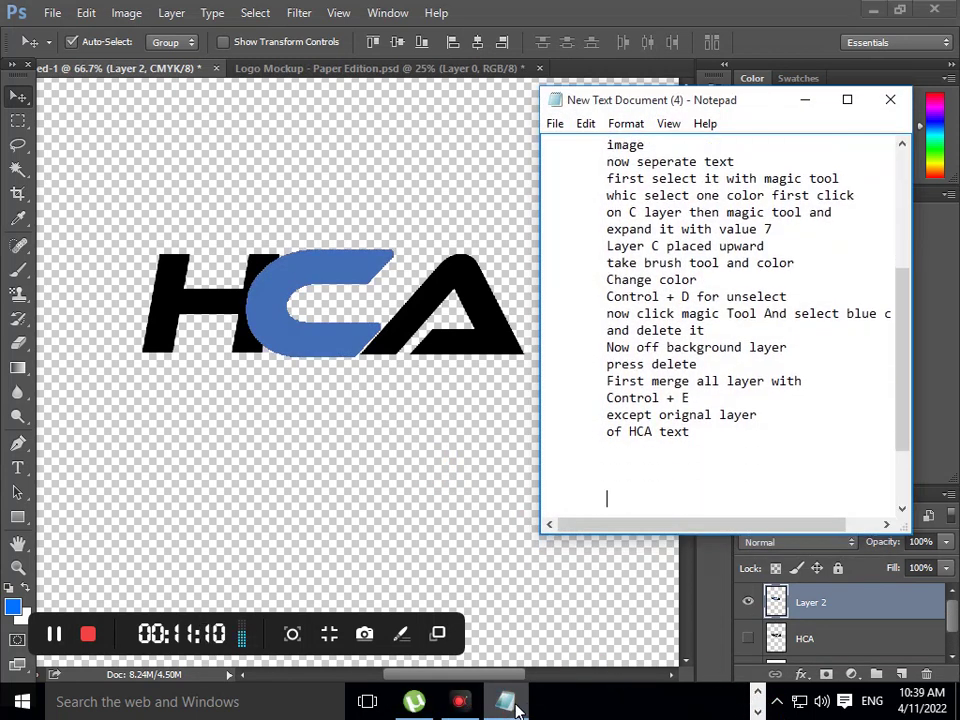
key(Tab)
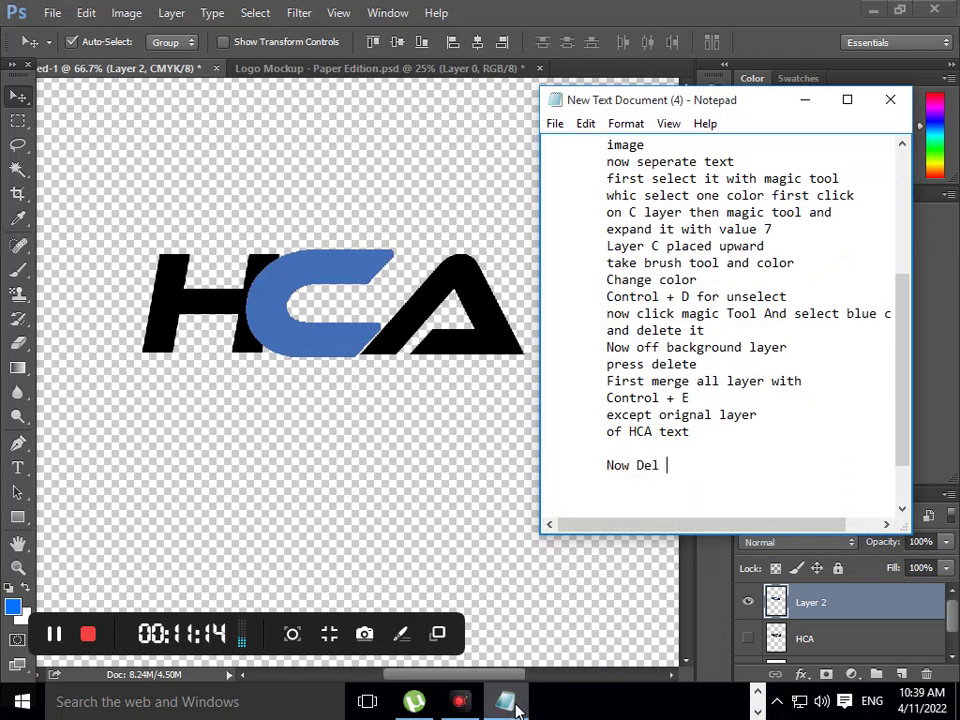
click(804, 99)
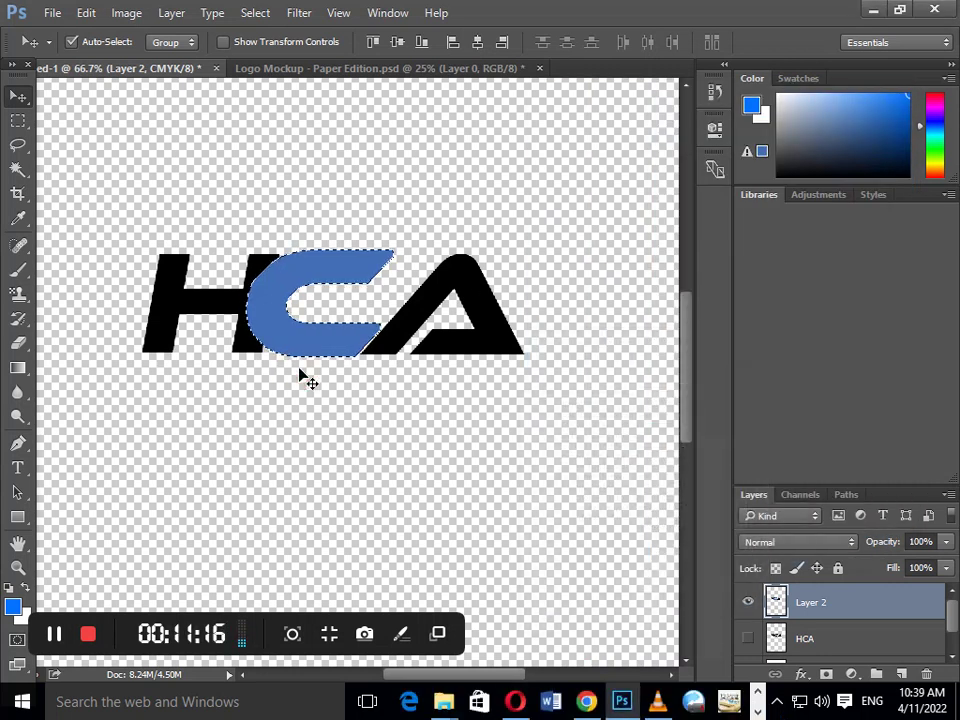
Delete the selected C area from the merged layer
key(Delete)
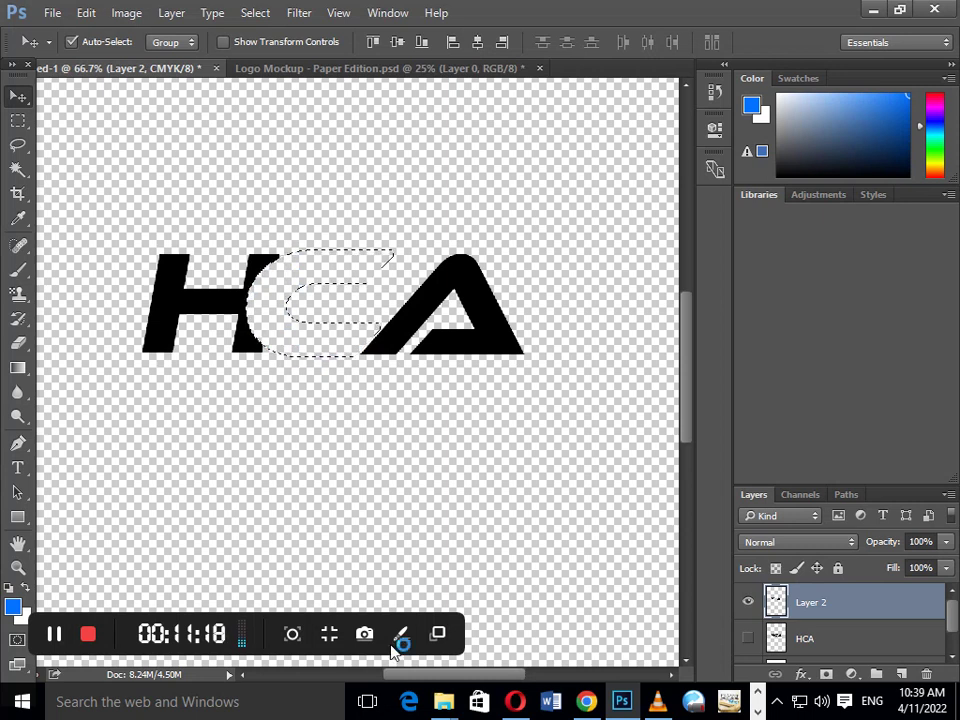
click(612, 712)
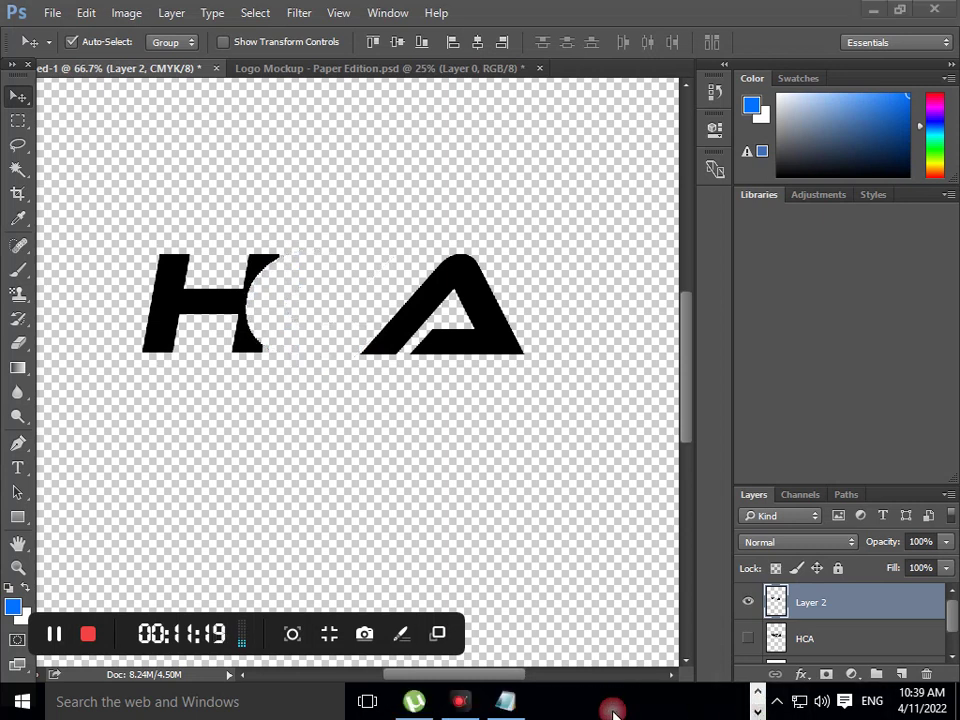
click(514, 708)
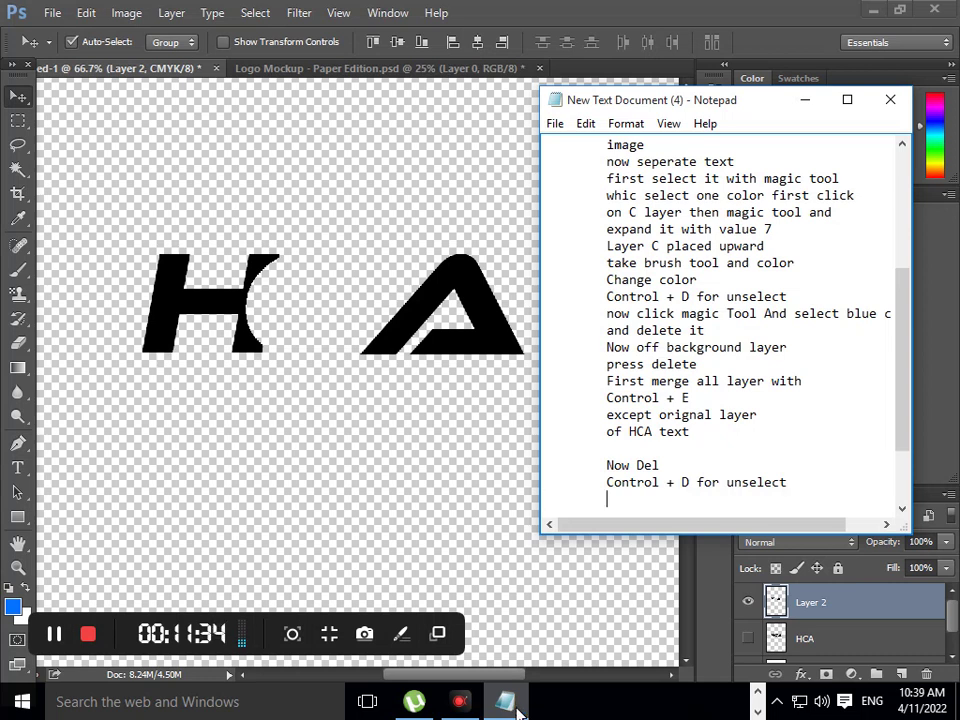
Note 'Now Del', 'Control + D for unselect' and 'Then on Layer HCA and made a copy of C'
key(Return)
key(Return)
key(Return)
key(Return)
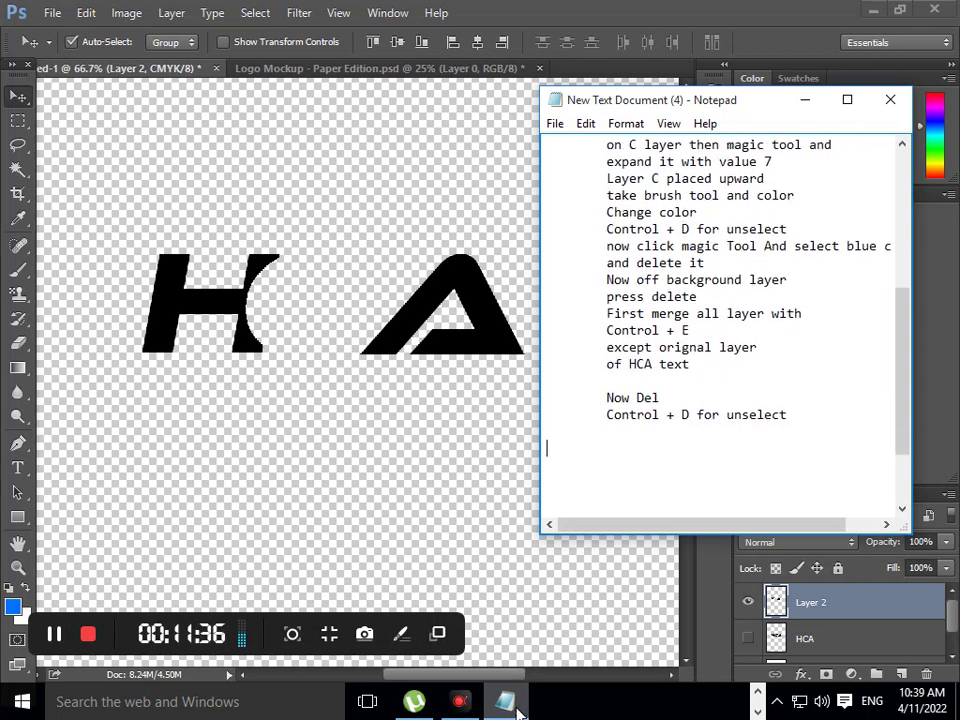
key(Tab)
text(n)
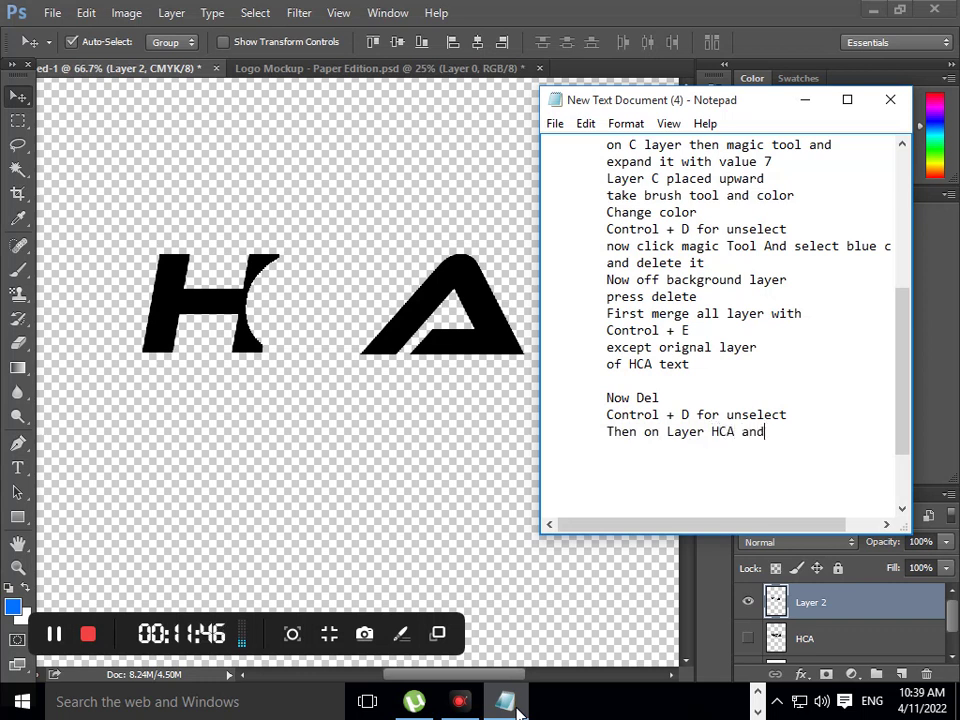
text(mad)
text(opy ofC)
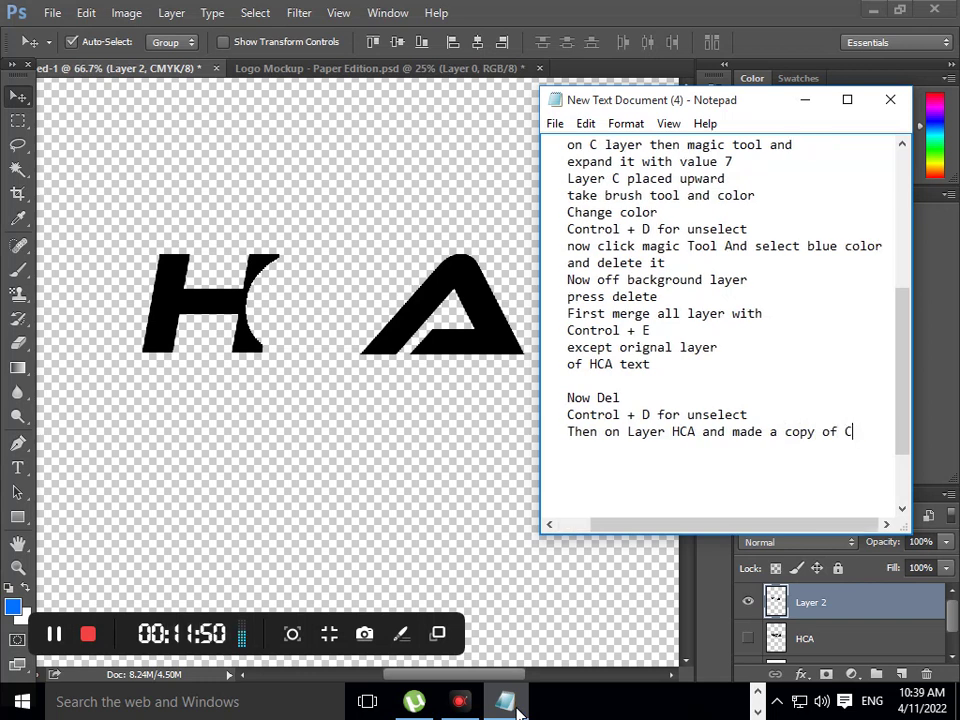
Show the original HCA layer and move it below the broken logo, deselected
click(805, 100)
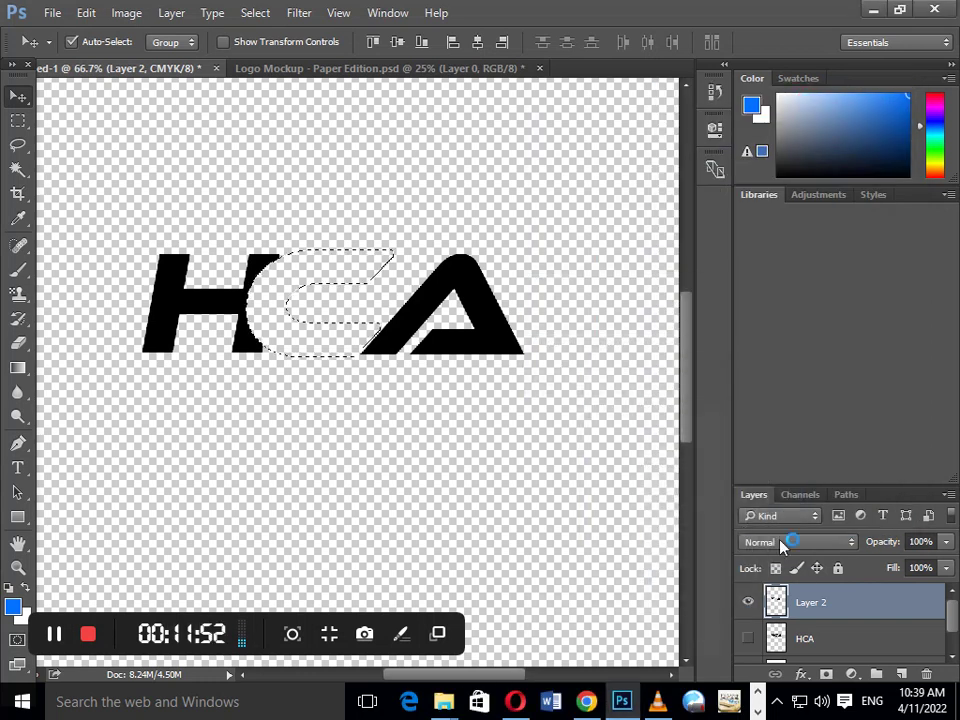
click(748, 638)
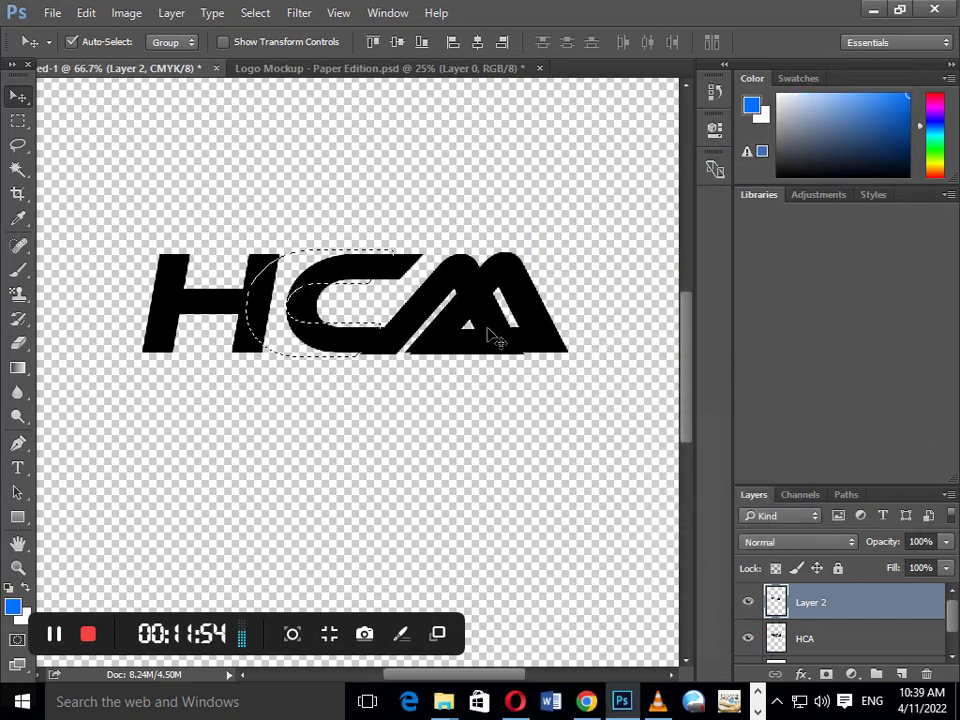
drag(520, 355, 508, 495)
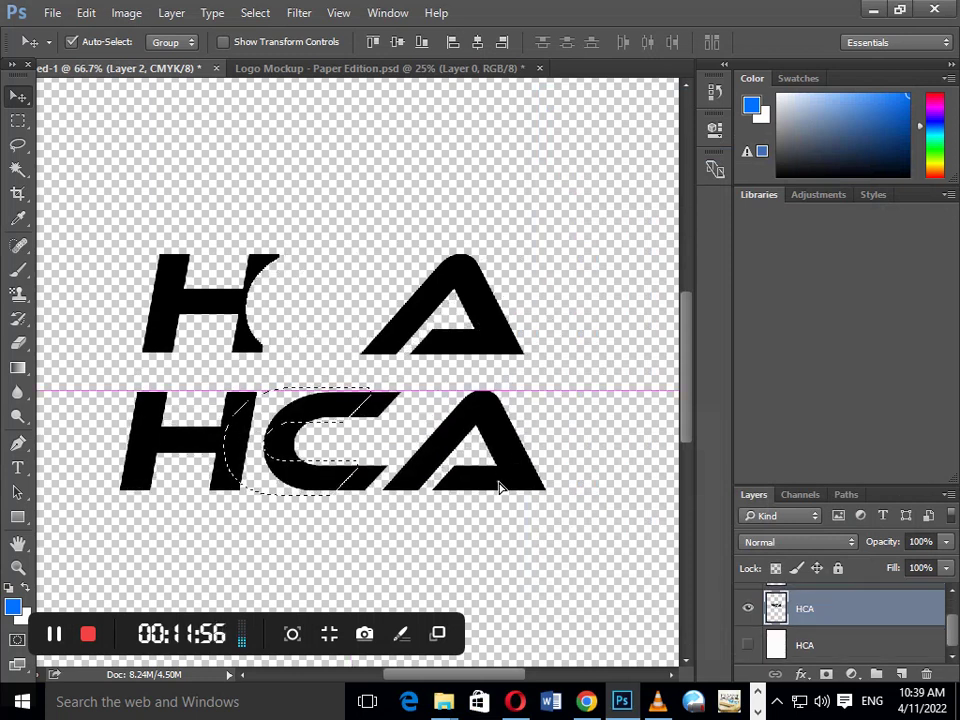
key(ctrl+d)
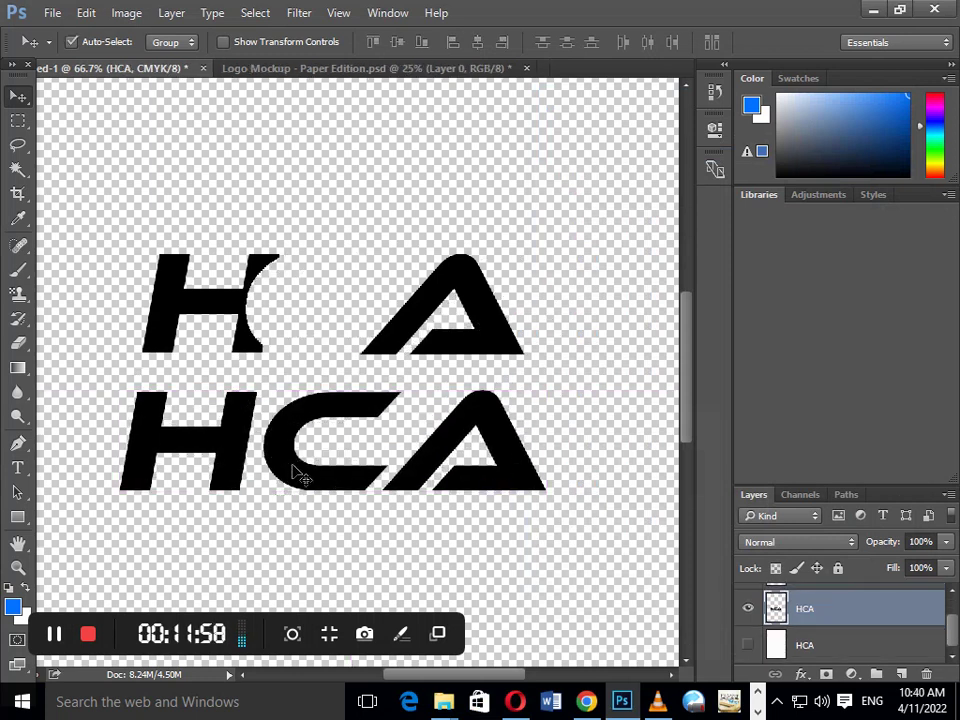
drag(292, 486, 290, 477)
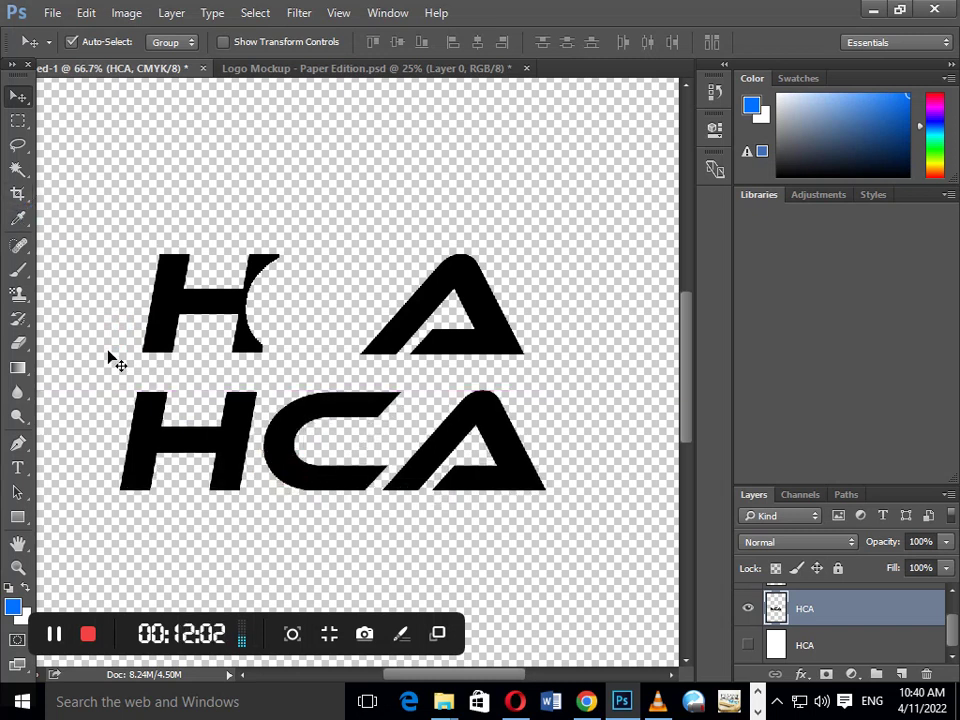
Lasso the C in the lower HCA and copy it onto a new layer
click(17, 145)
click(70, 141)
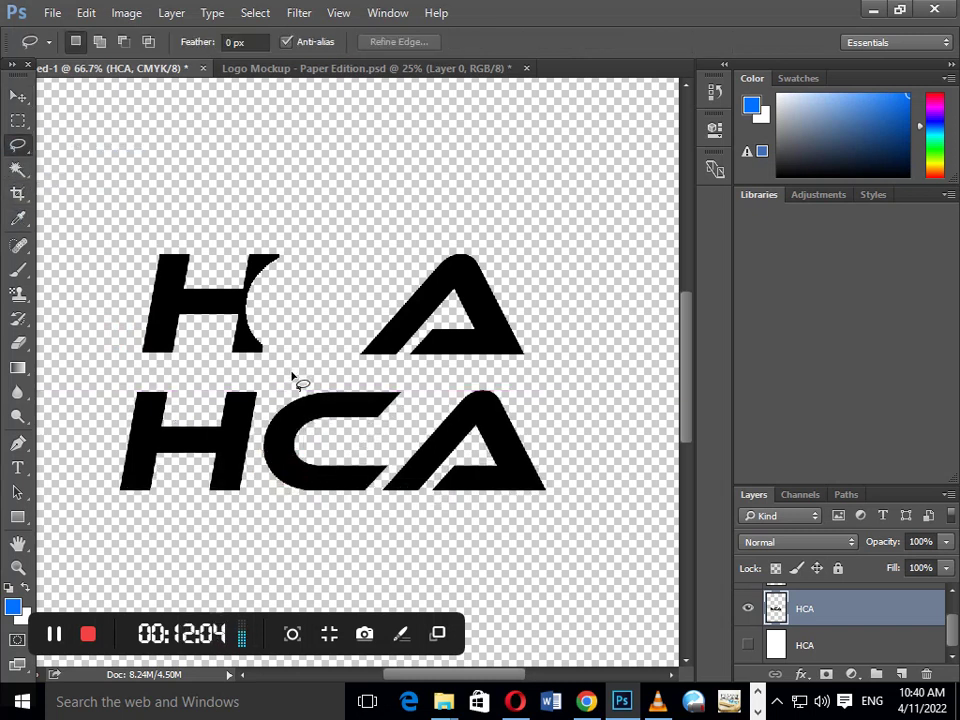
mouse_move(290, 372)
mouse_down()
mouse_move(272, 432)
mouse_move(392, 477)
mouse_move(275, 373)
mouse_up()
right_click(321, 388)
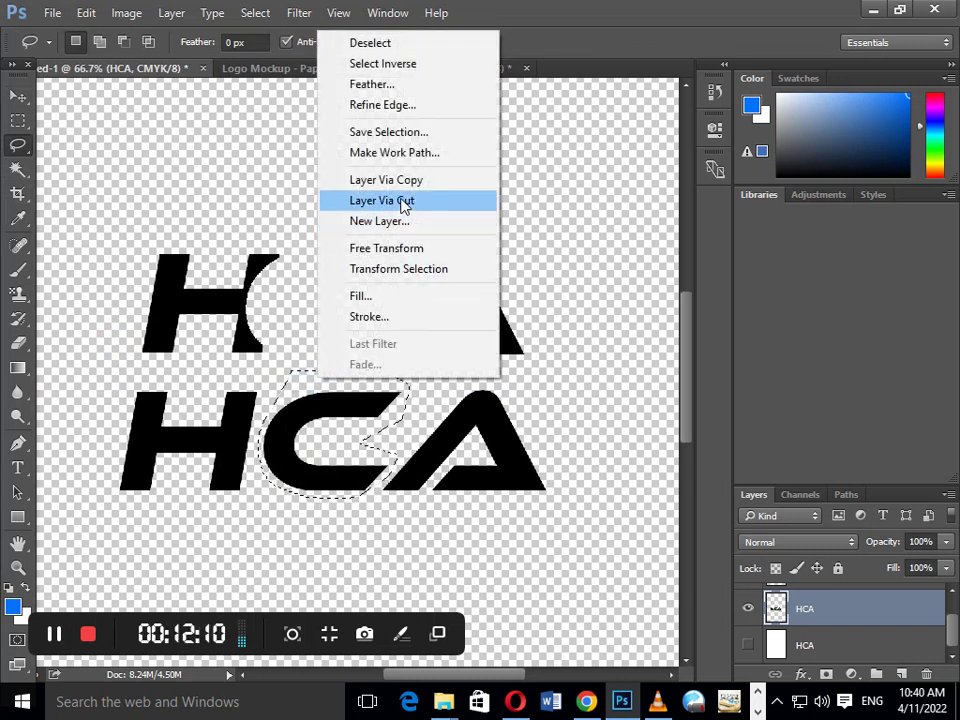
click(401, 182)
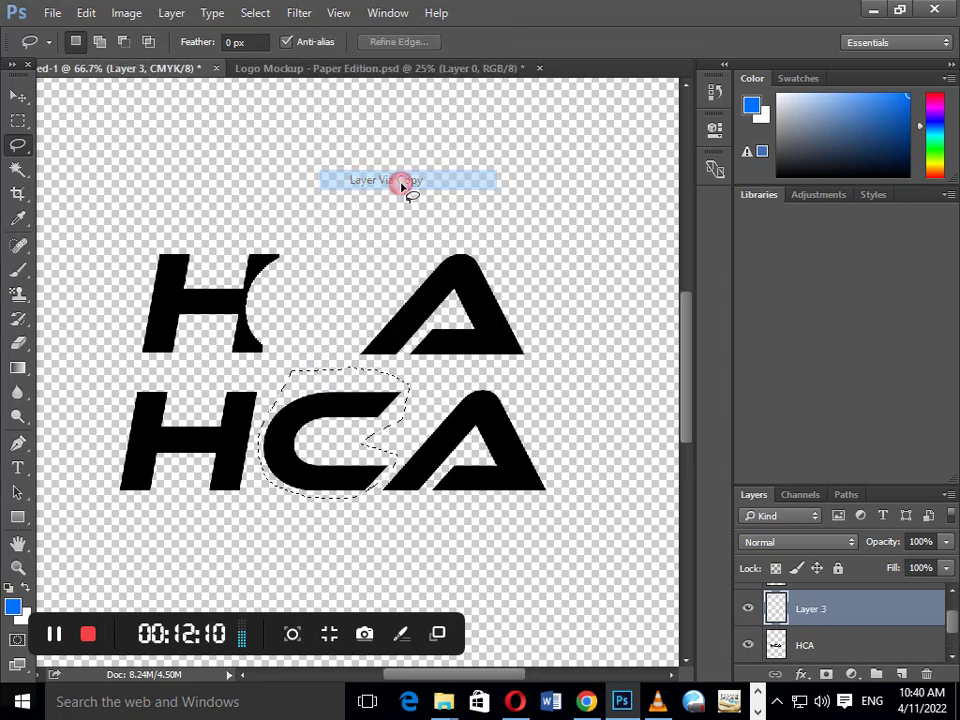
Hide the HCA layer and move the copied C into the gap between H and A
click(749, 646)
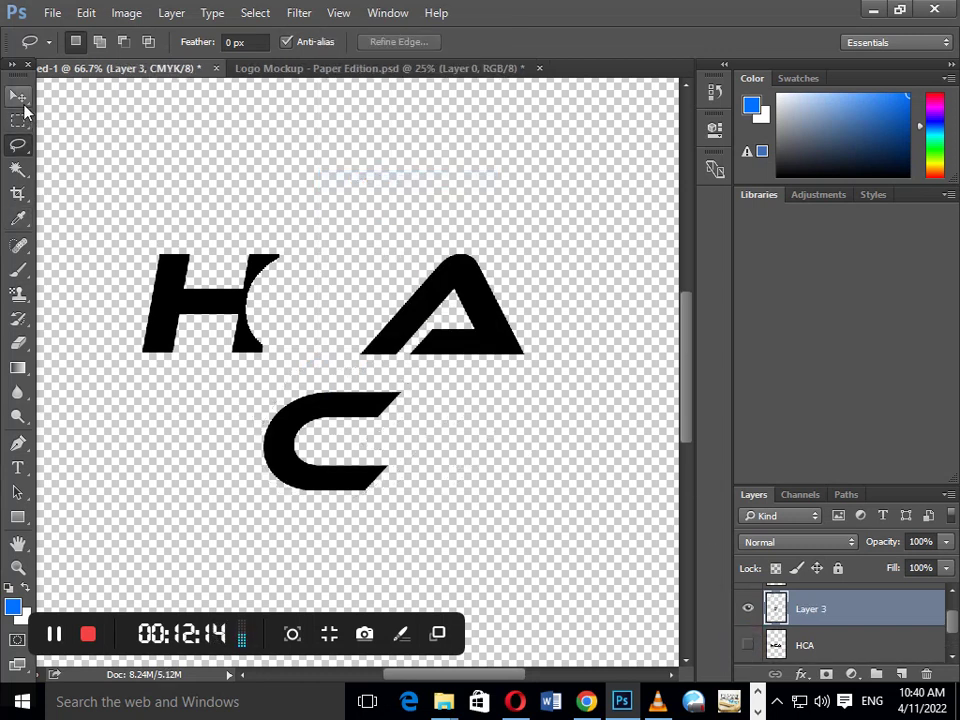
key(v)
drag(270, 424, 271, 320)
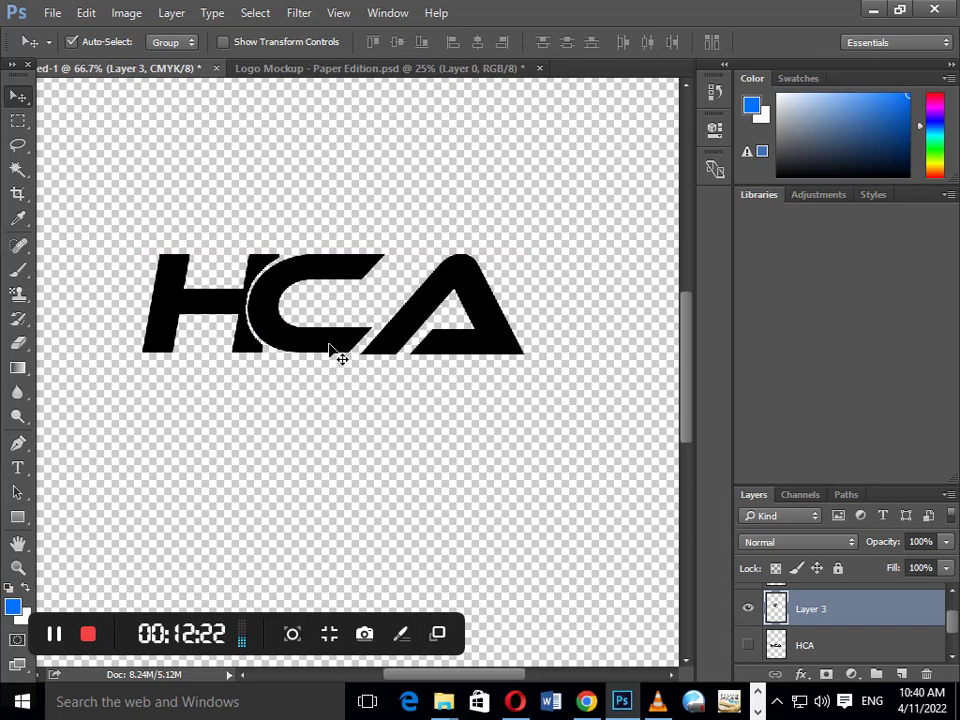
Align the C and the H and A pieces of Layer 2 with small nudges
drag(331, 347, 333, 349)
click(400, 345)
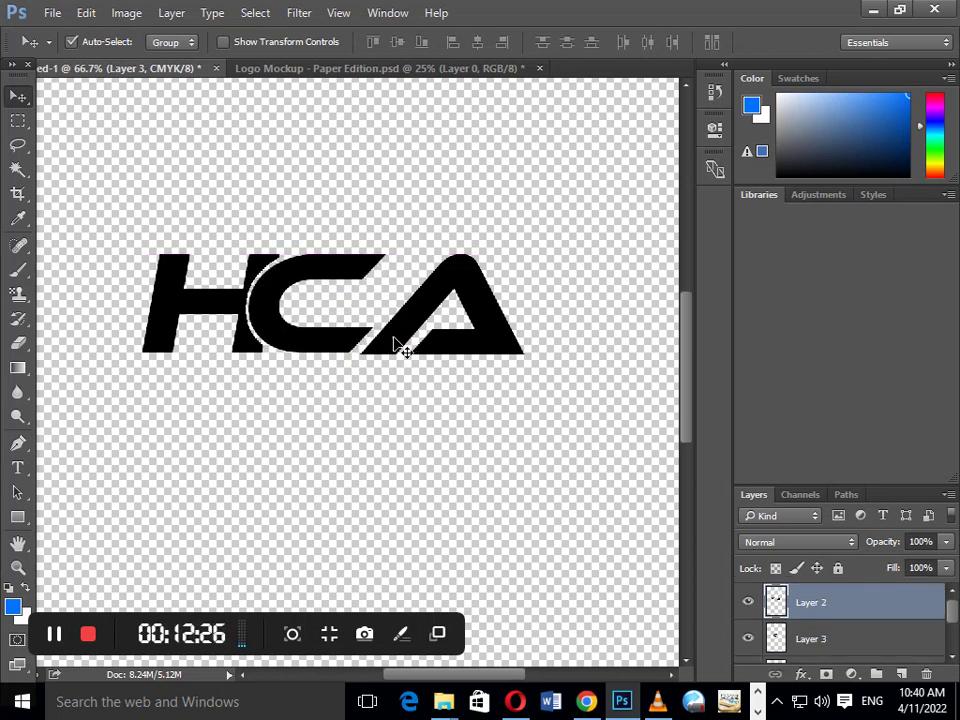
key(Left)
key(Left)
key(Left)
key(Left)
key(Left)
key(Left)
key(Left)
key(Left)
key(Left)
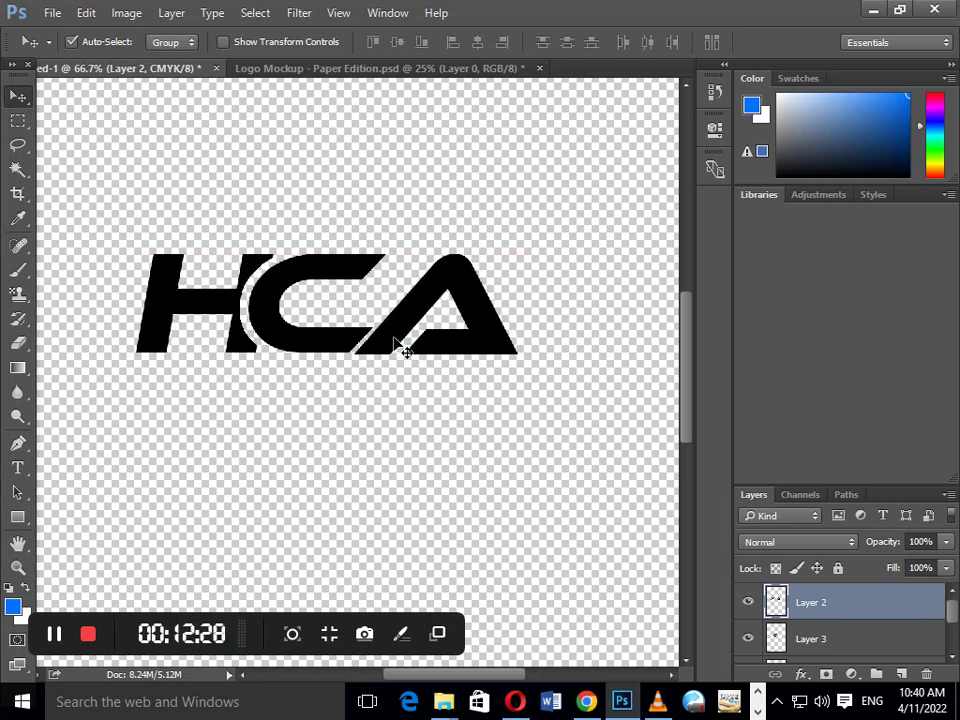
key(Left)
key(Left)
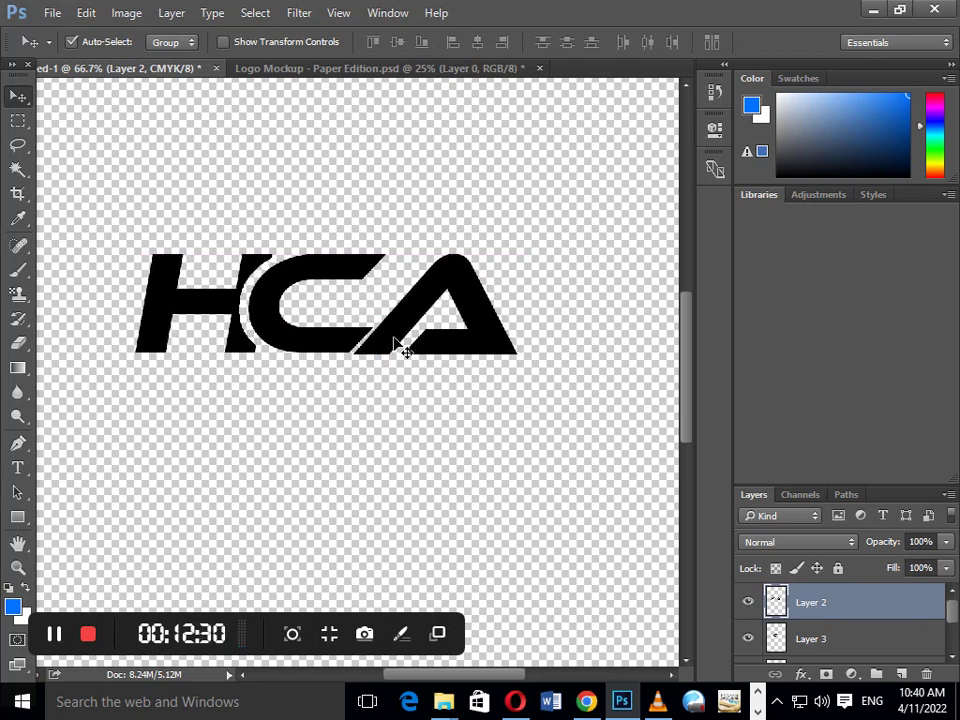
key(Right)
key(Right)
key(Right)
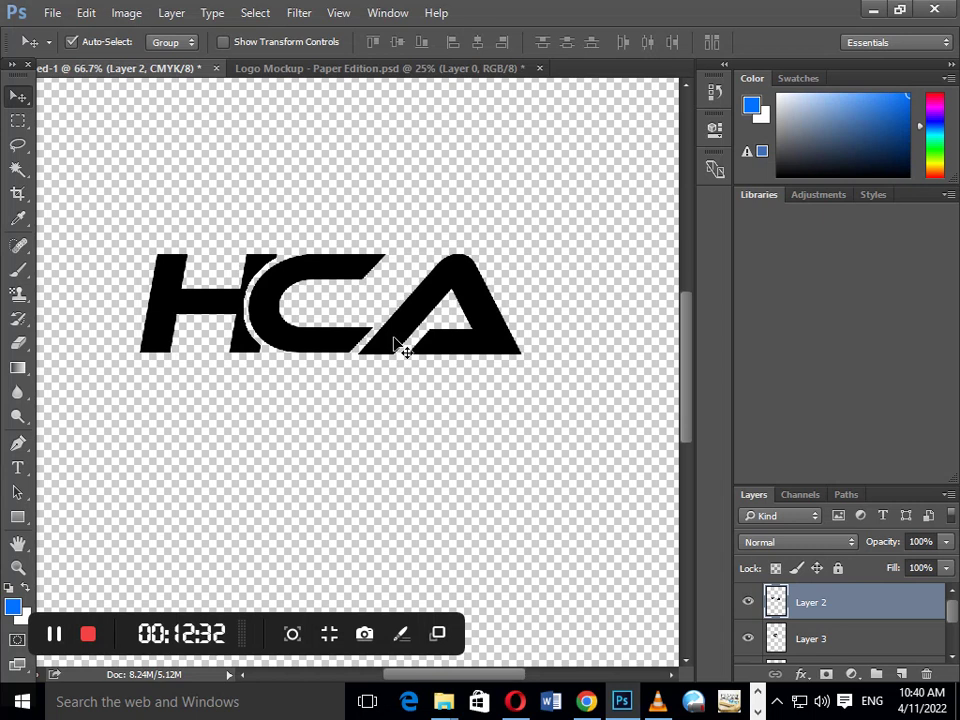
key(Right)
key(Right)
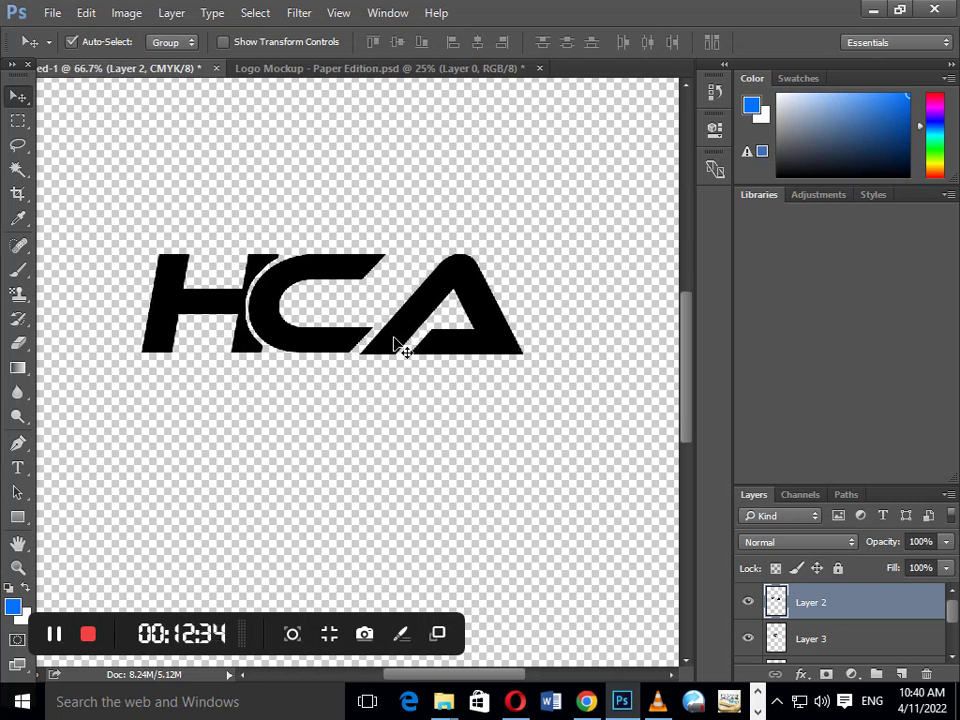
Lasso the slanted sliver between the C and the A
click(17, 120)
click(17, 144)
click(80, 141)
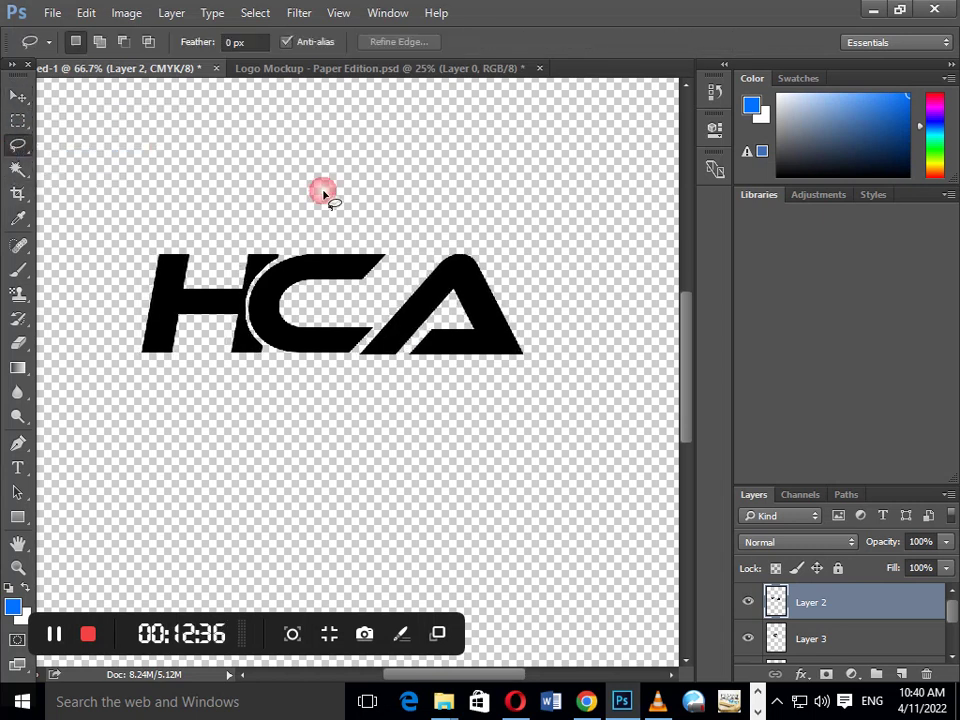
mouse_move(425, 225)
mouse_down()
mouse_move(378, 342)
mouse_move(357, 357)
mouse_up()
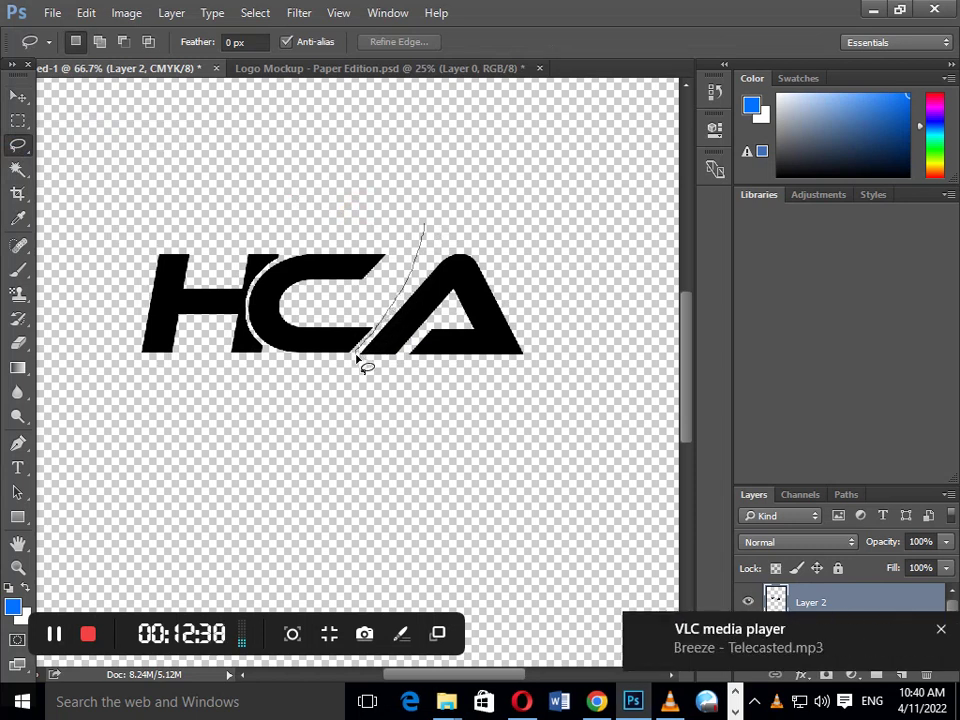
drag(357, 357, 357, 357)
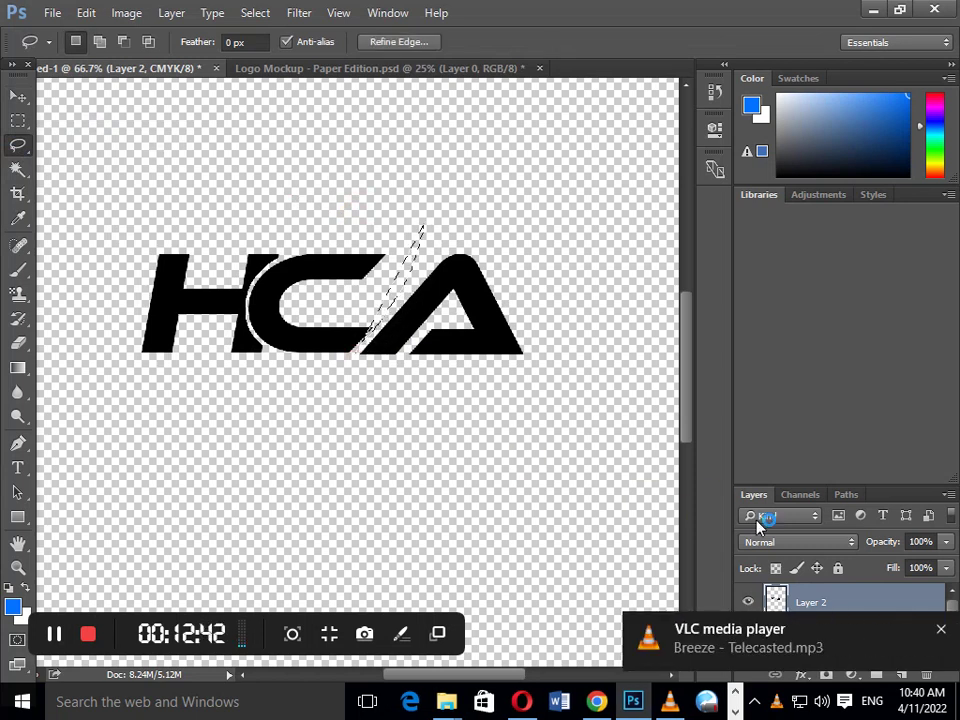
click(940, 628)
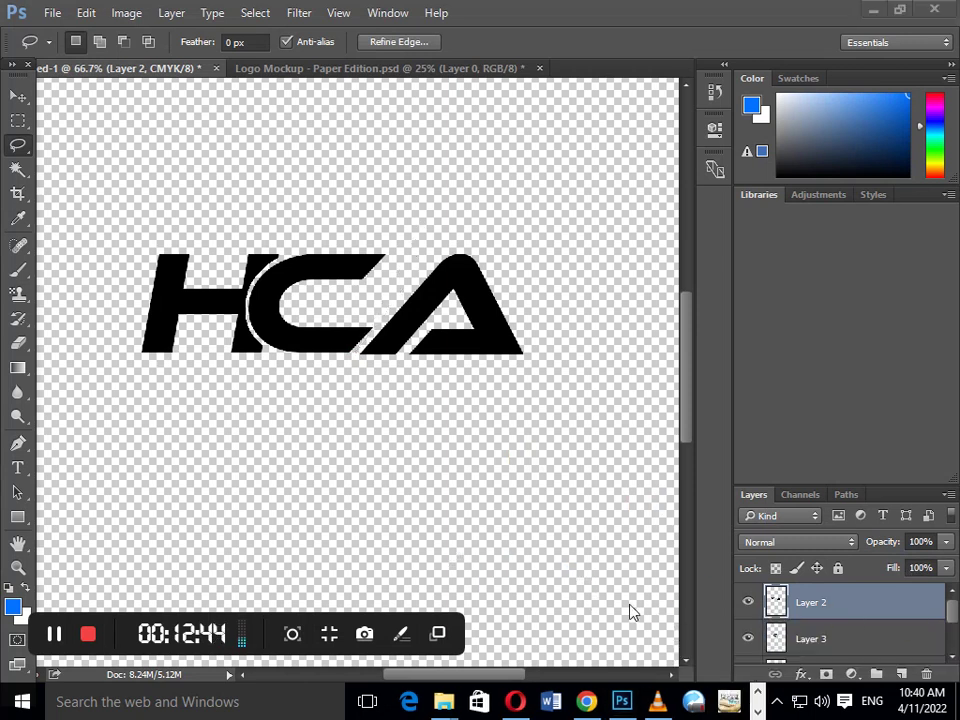
scroll(840, 628, down, 2)
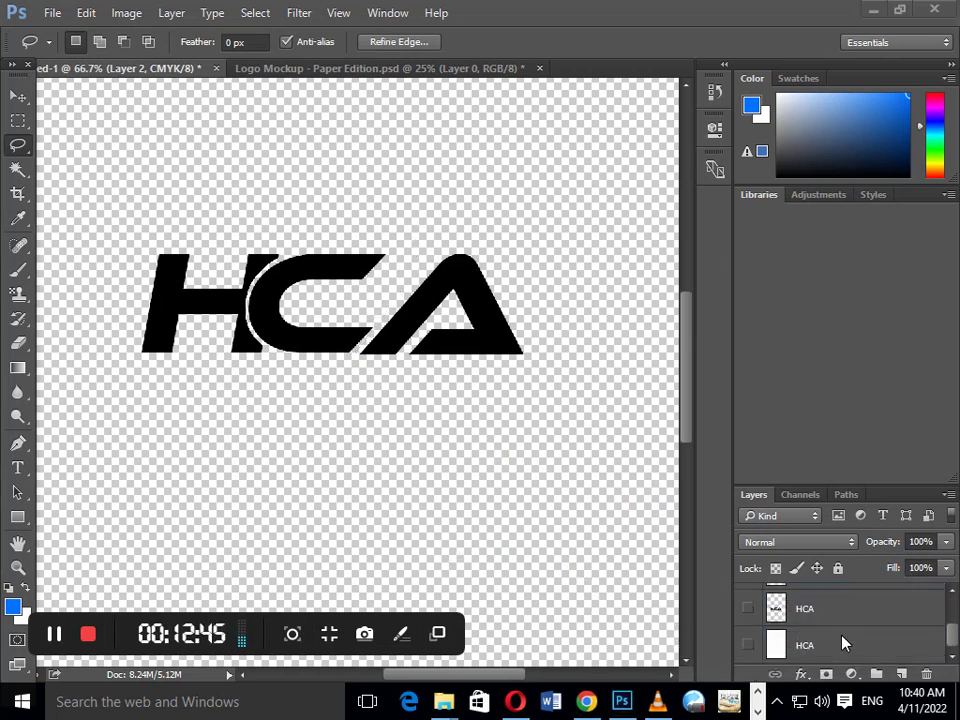
Lasso the A in the lower HCA artwork and copy it onto new Layer 4
click(749, 609)
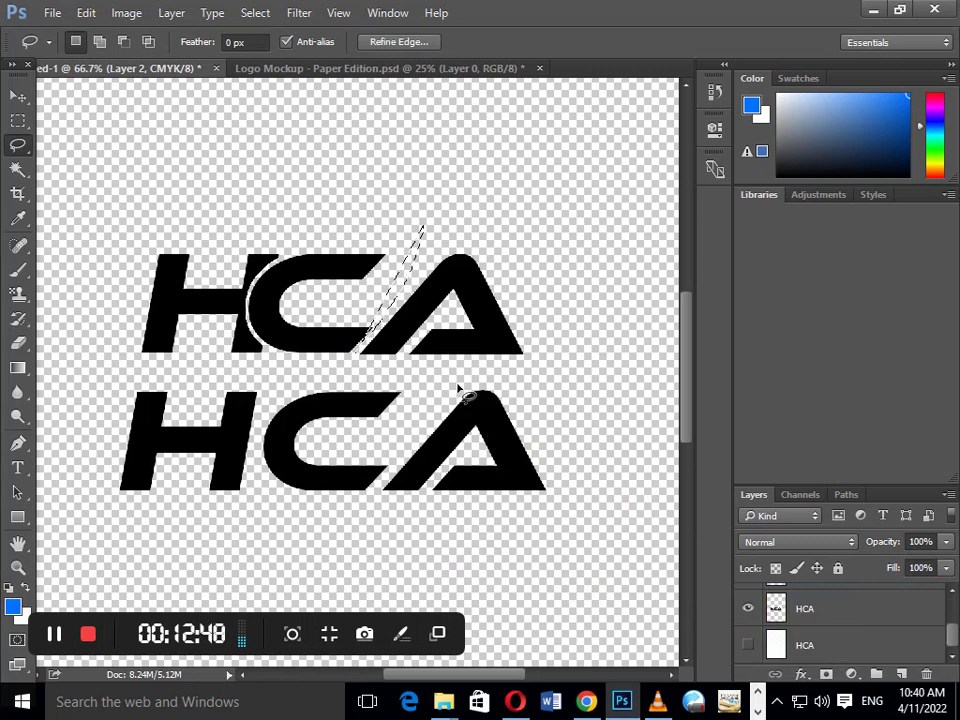
mouse_move(457, 386)
mouse_down()
mouse_move(421, 446)
mouse_move(517, 395)
mouse_move(460, 384)
mouse_up()
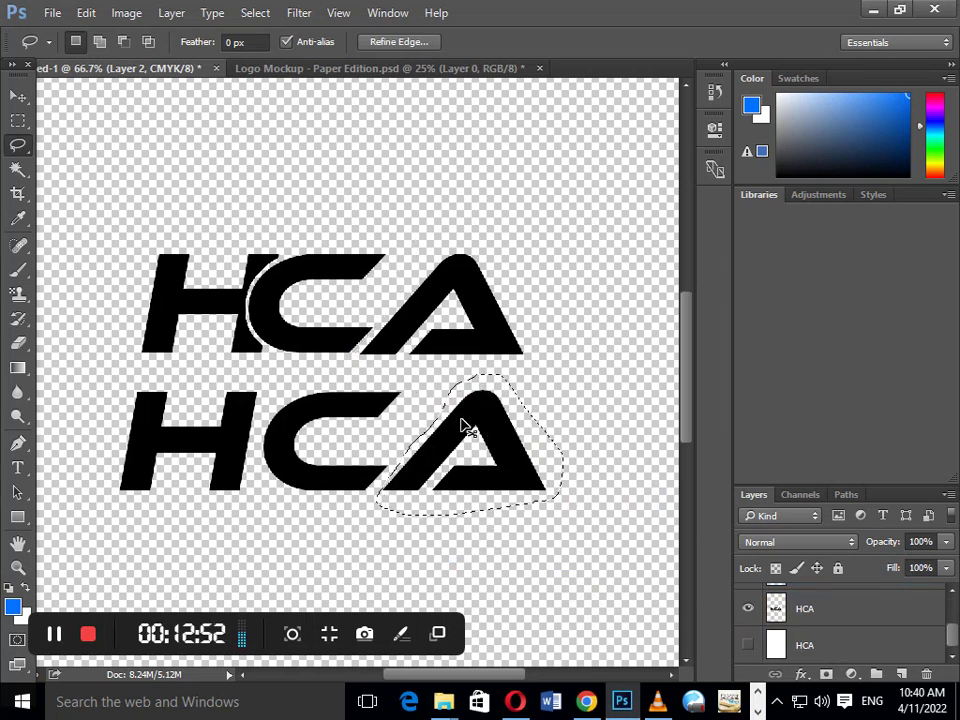
key(ctrl+j)
click(484, 279)
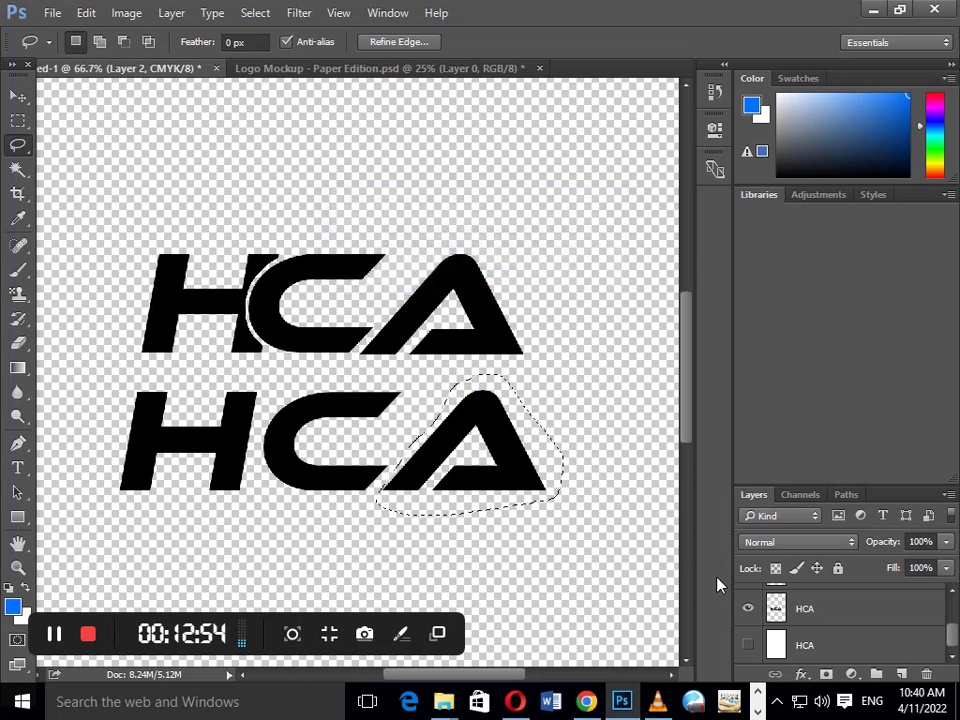
click(846, 614)
right_click(515, 468)
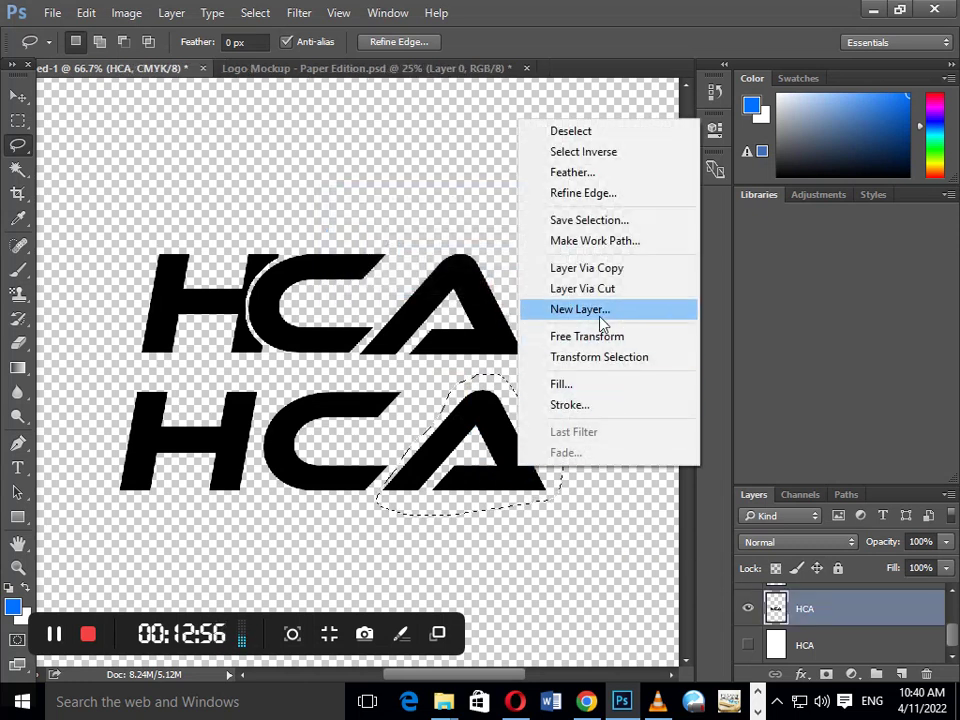
click(598, 270)
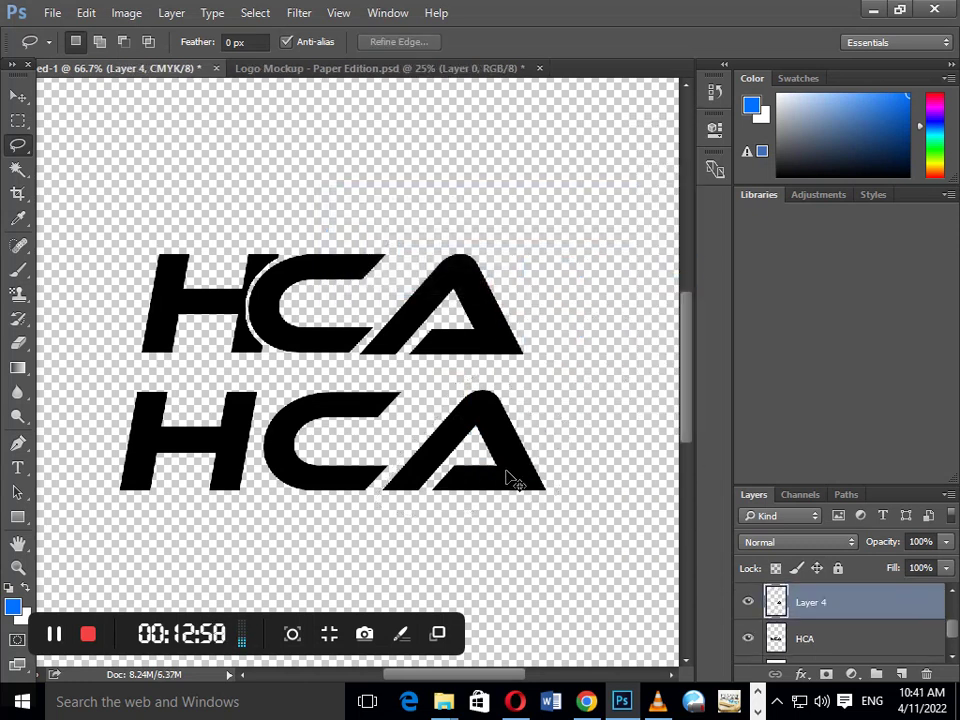
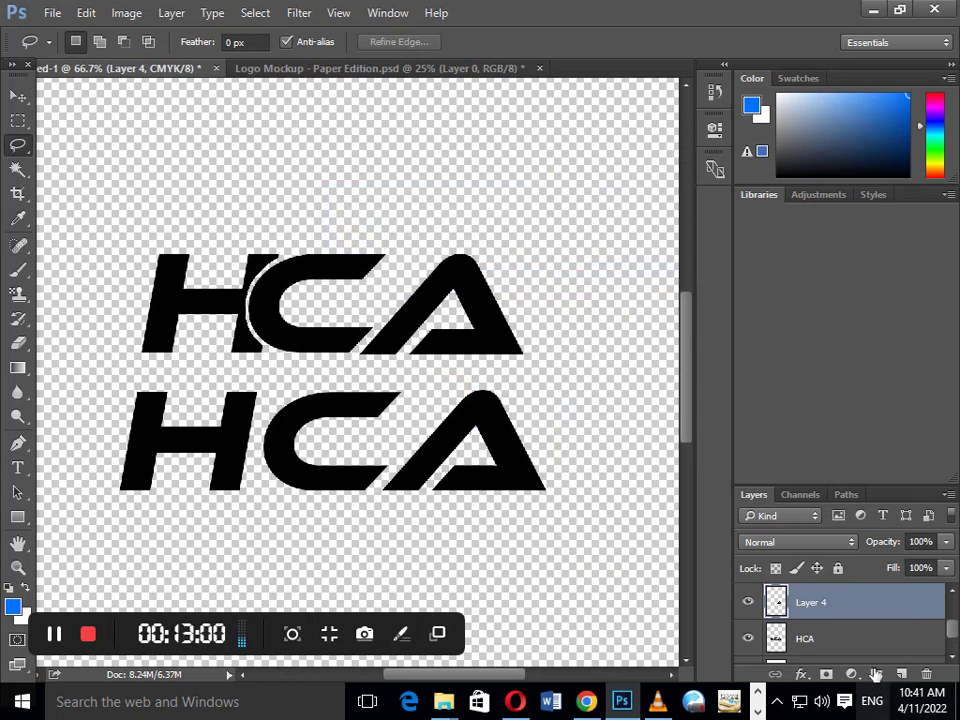
Hide the HCA layer and lasso the upper A with a freehand selection
click(748, 638)
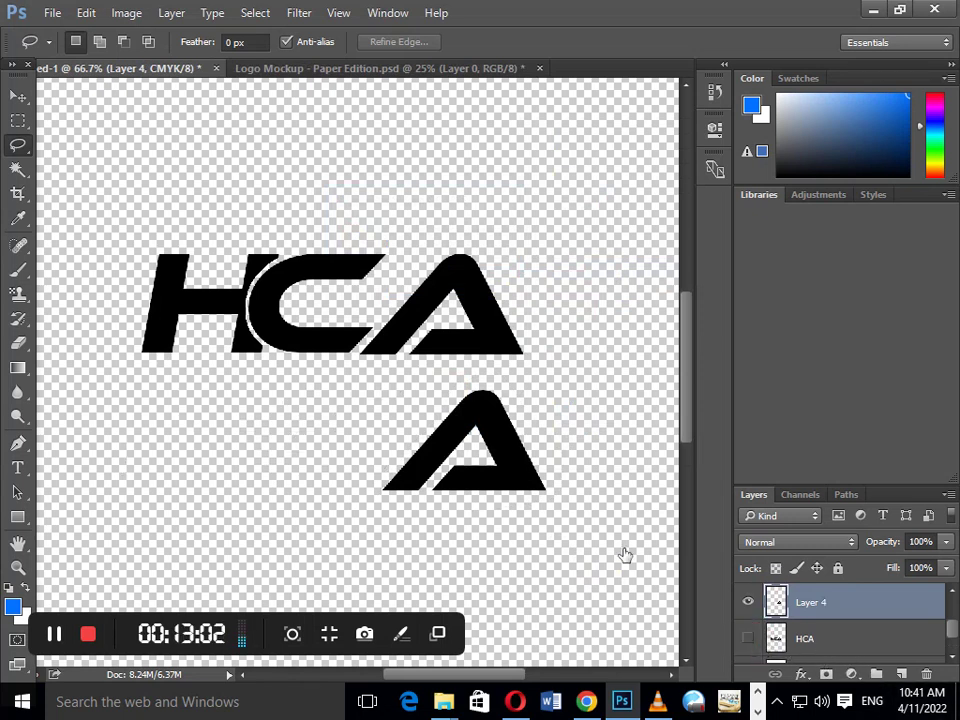
click(17, 96)
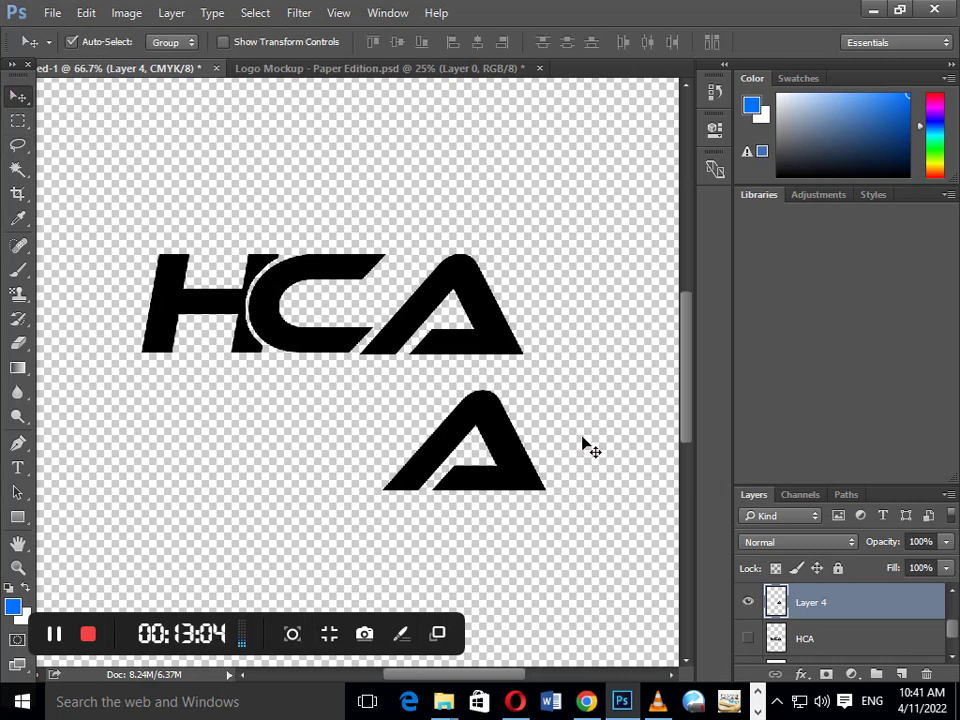
right_click(17, 145)
click(80, 141)
drag(436, 210, 370, 352)
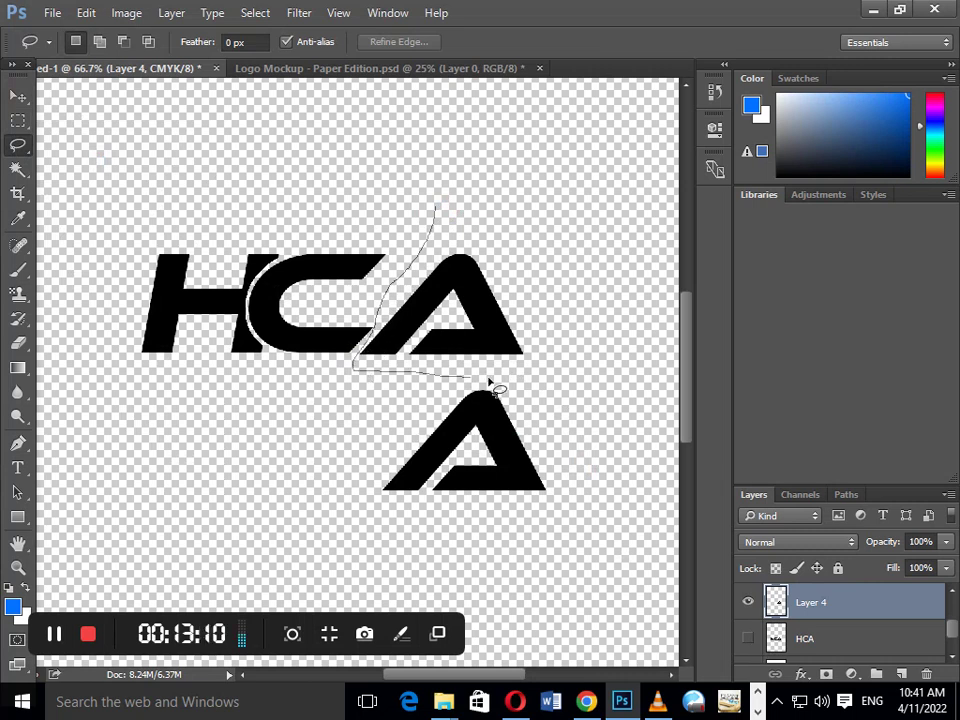
drag(370, 352, 490, 250)
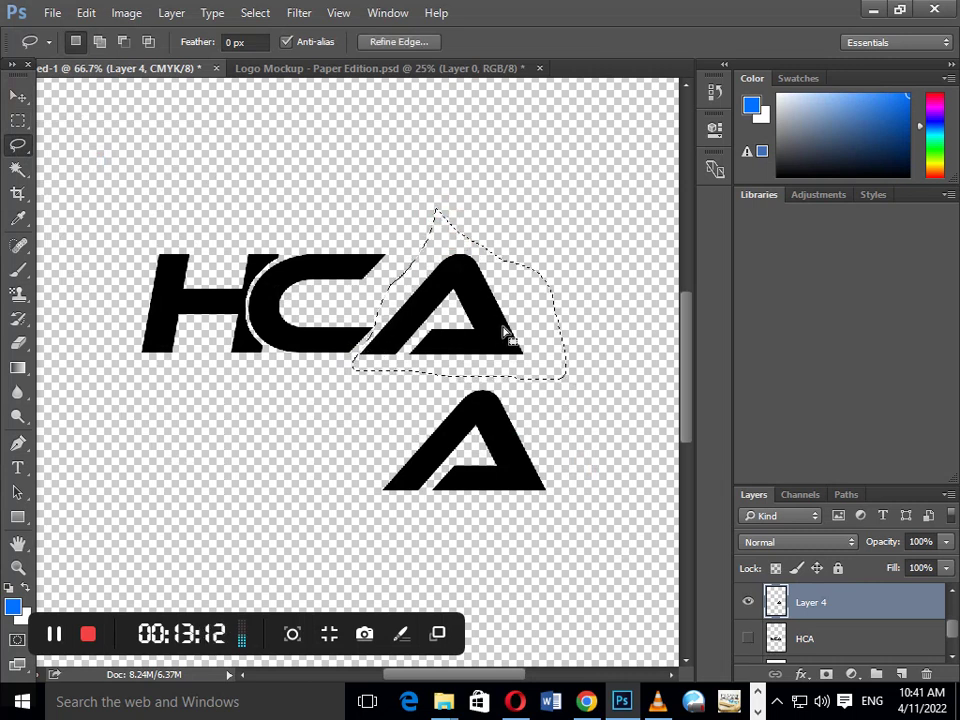
Delete the lassoed upper A from the H-and-A layer, then deselect
scroll(912, 633, up, 1)
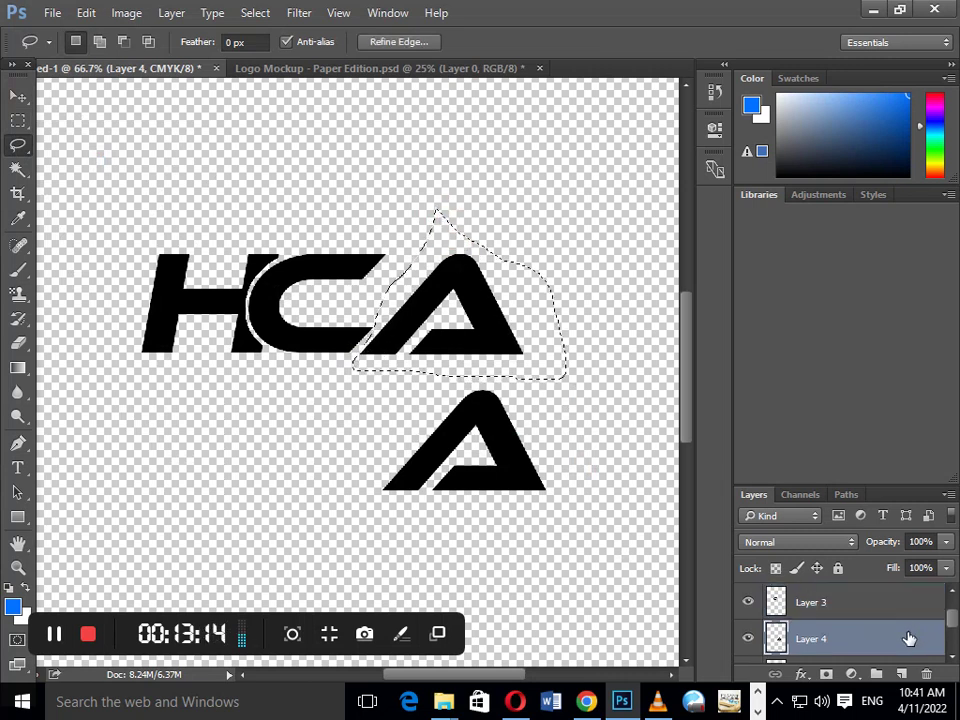
scroll(911, 635, up, 1)
scroll(909, 638, down, 2)
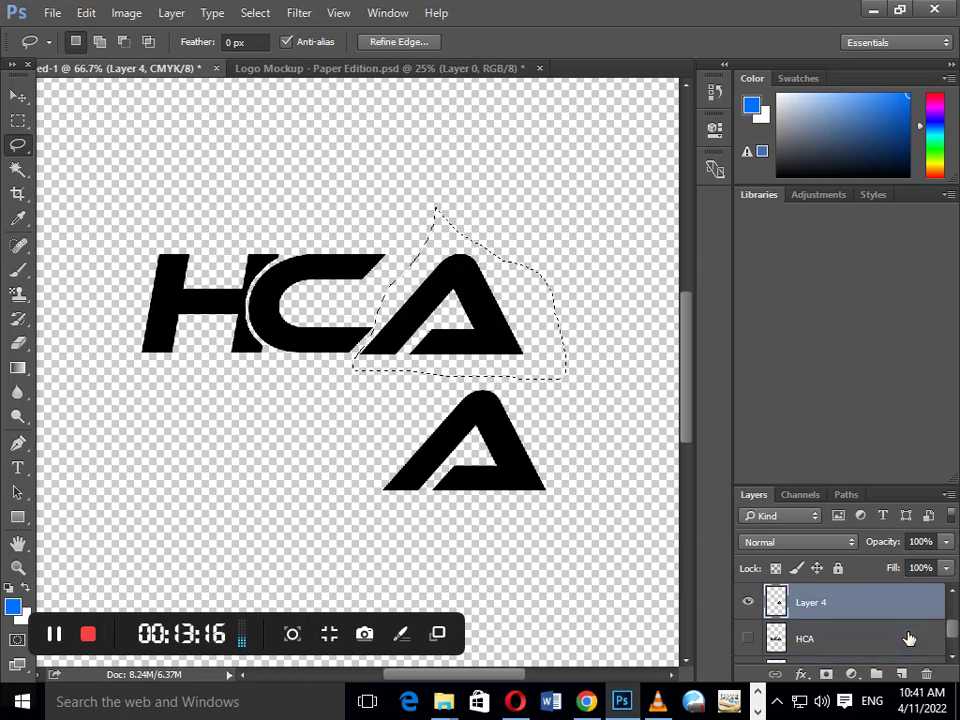
click(749, 604)
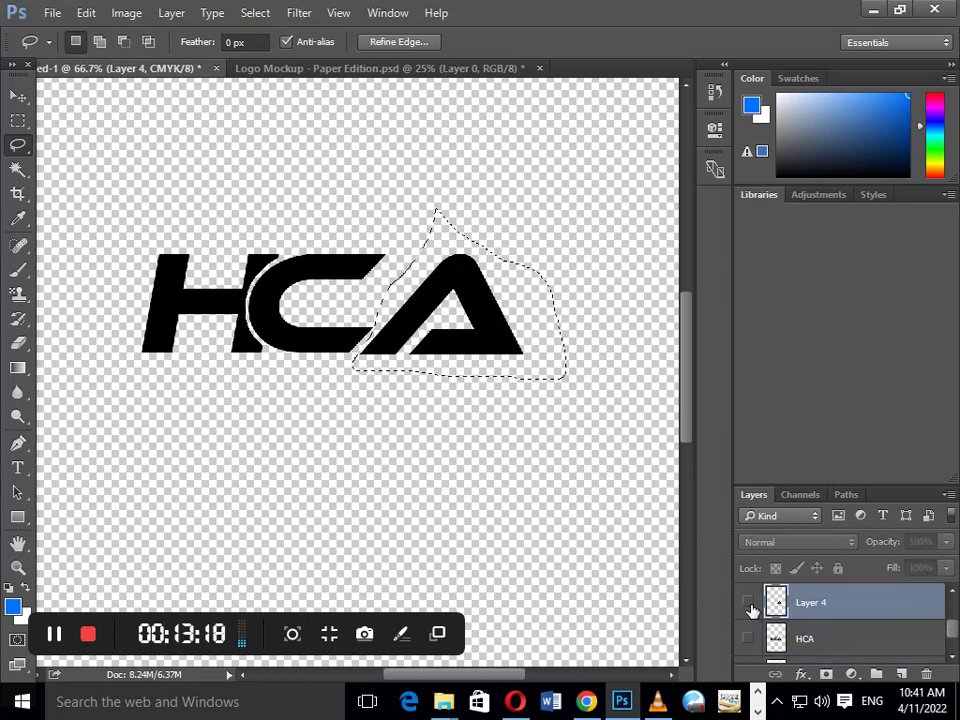
click(749, 602)
scroll(790, 620, up, 1)
scroll(766, 612, up, 1)
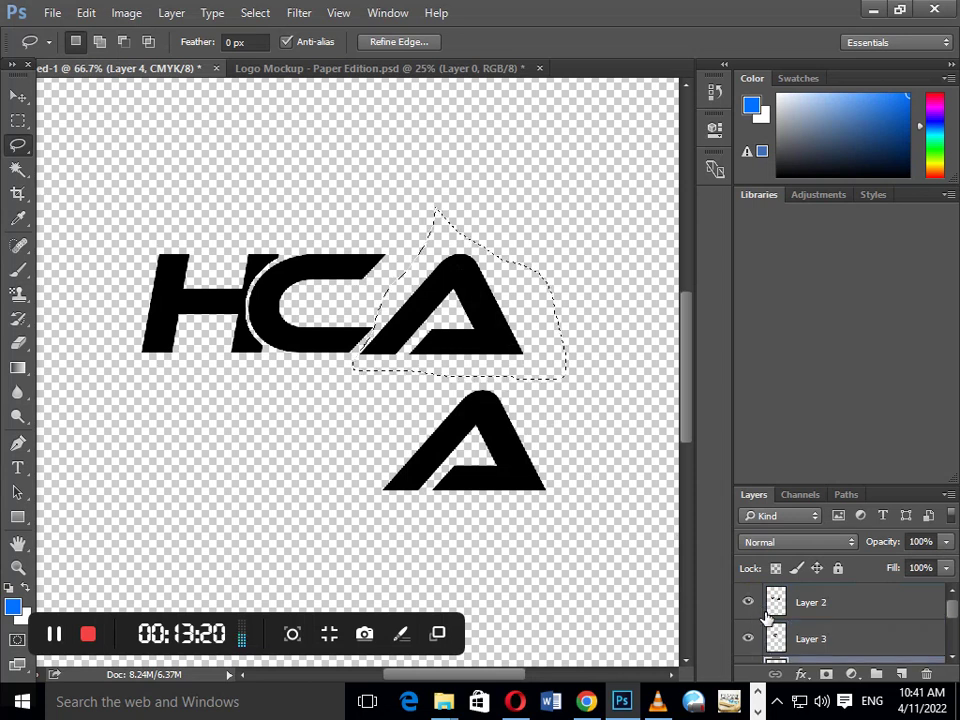
click(749, 603)
click(749, 603)
click(815, 603)
key(Delete)
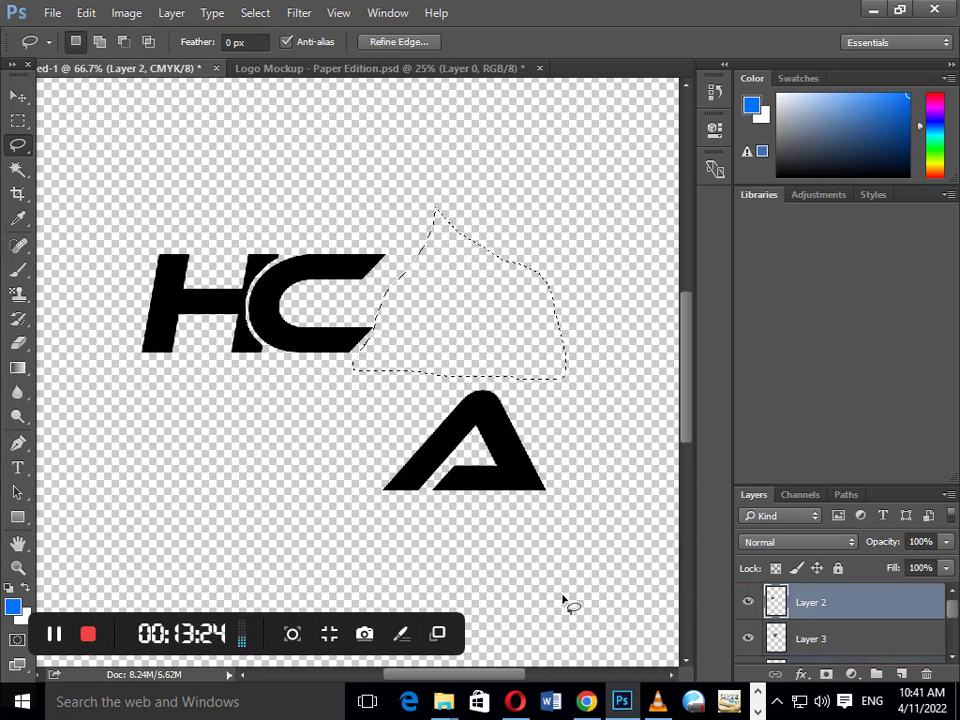
key(ctrl+d)
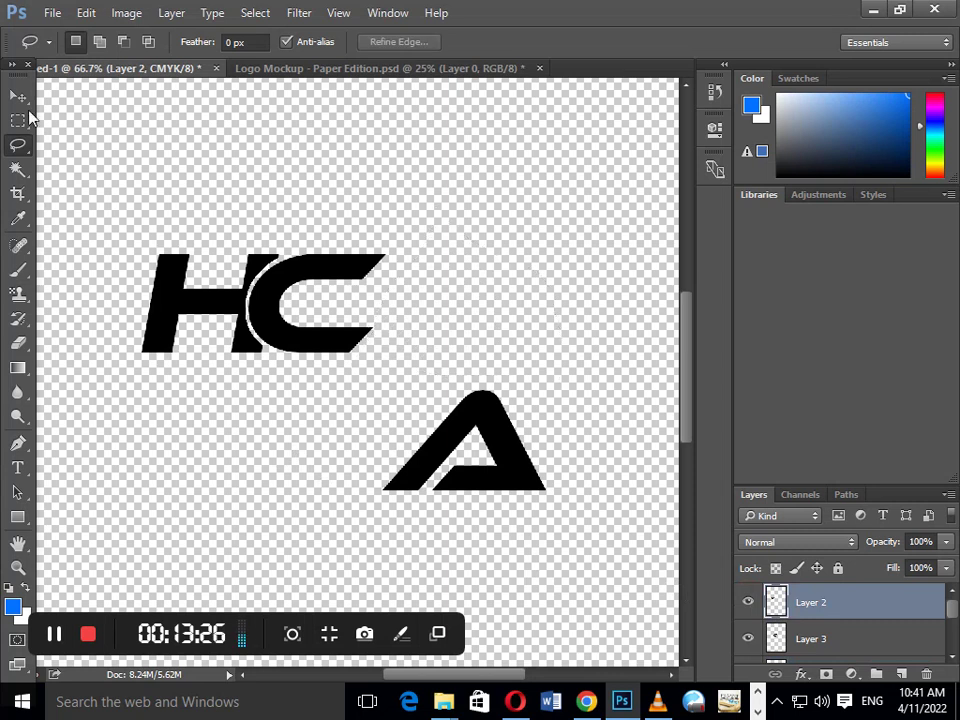
Move Layer 4's separate A up beside the HC letters
click(18, 96)
mouse_move(513, 484)
mouse_down()
mouse_move(460, 347)
mouse_move(482, 348)
mouse_up()
click(482, 438)
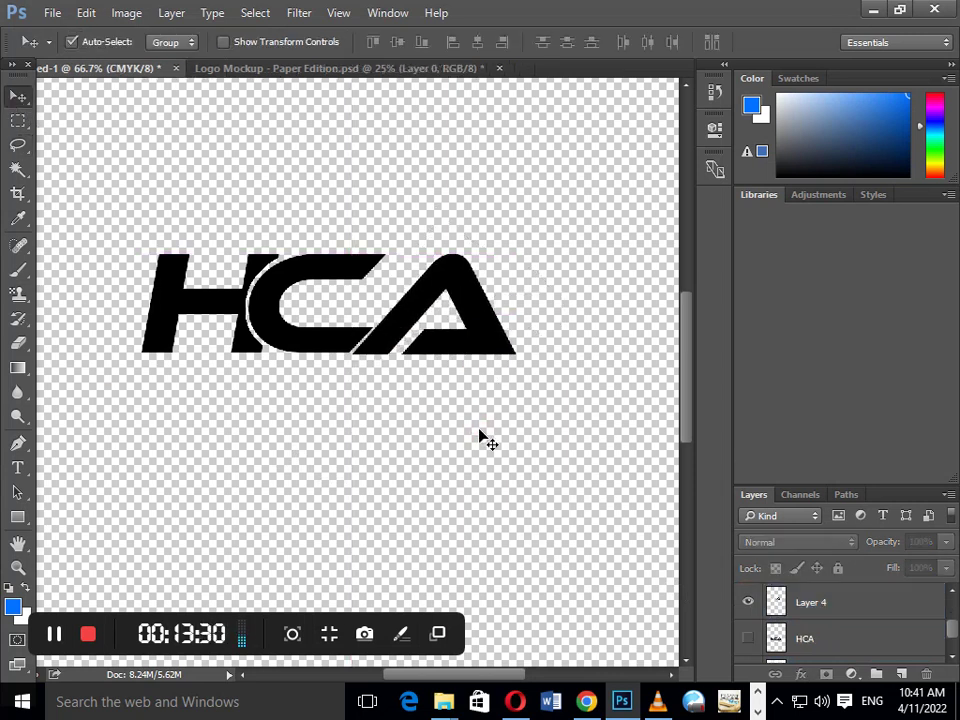
click(758, 700)
Append 'Now made all layers merge' and 'control + e' to the Notepad notes, then minimize them
click(459, 701)
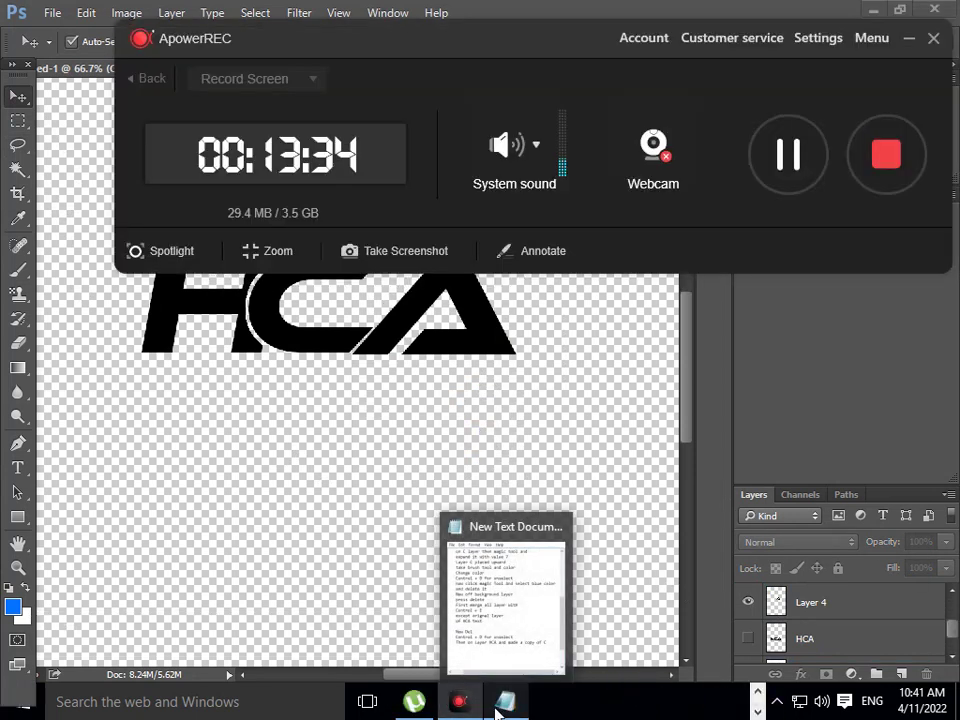
click(505, 705)
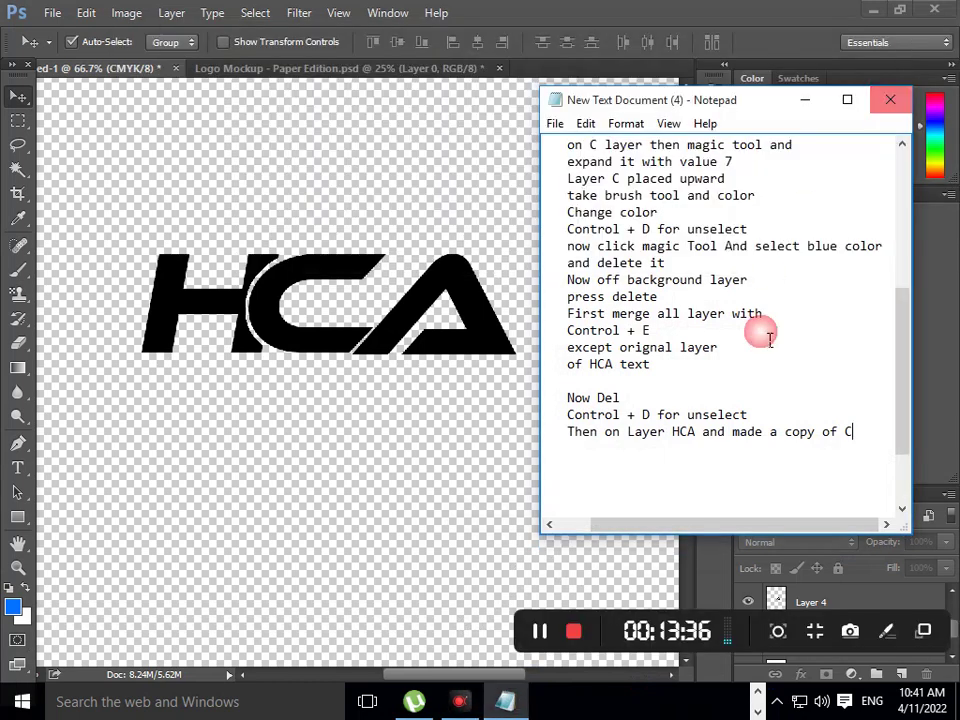
click(853, 471)
key(Return)
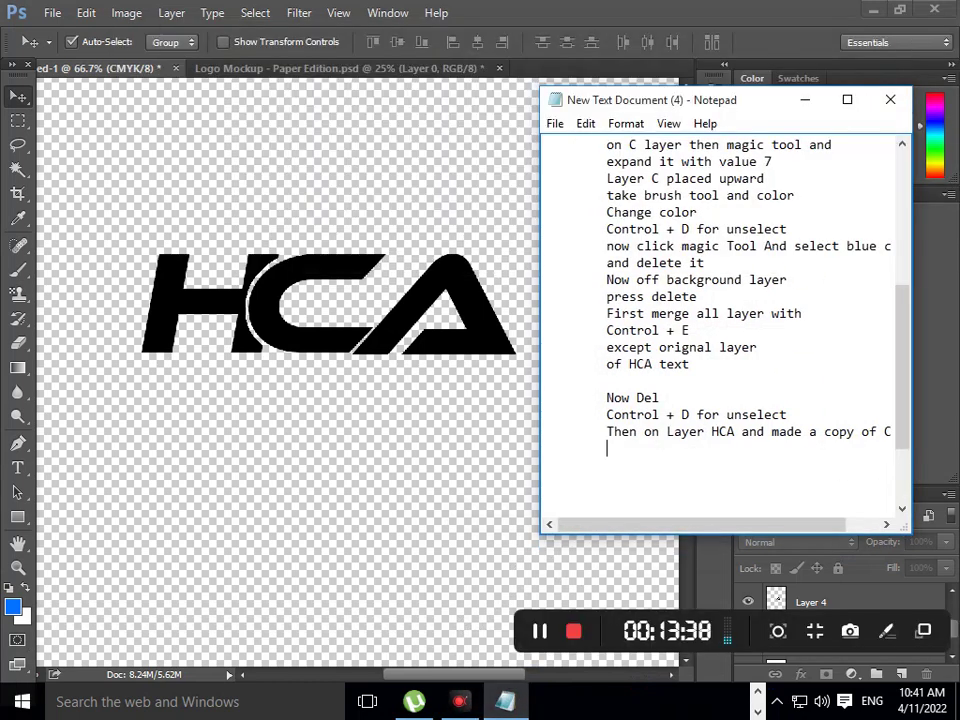
text(Now made a)
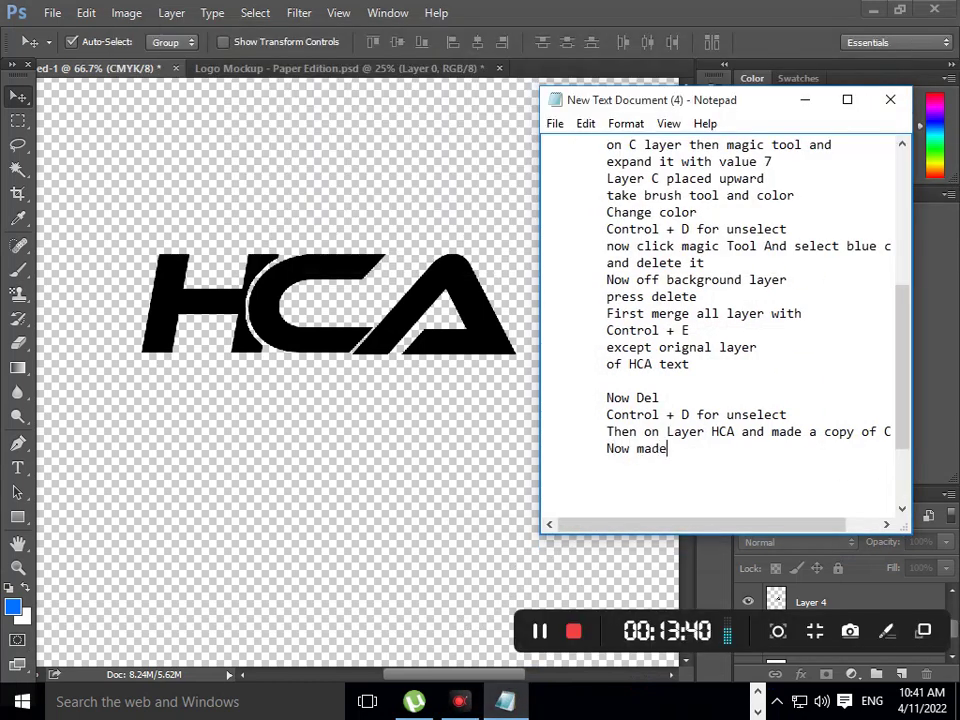
text(ll lay)
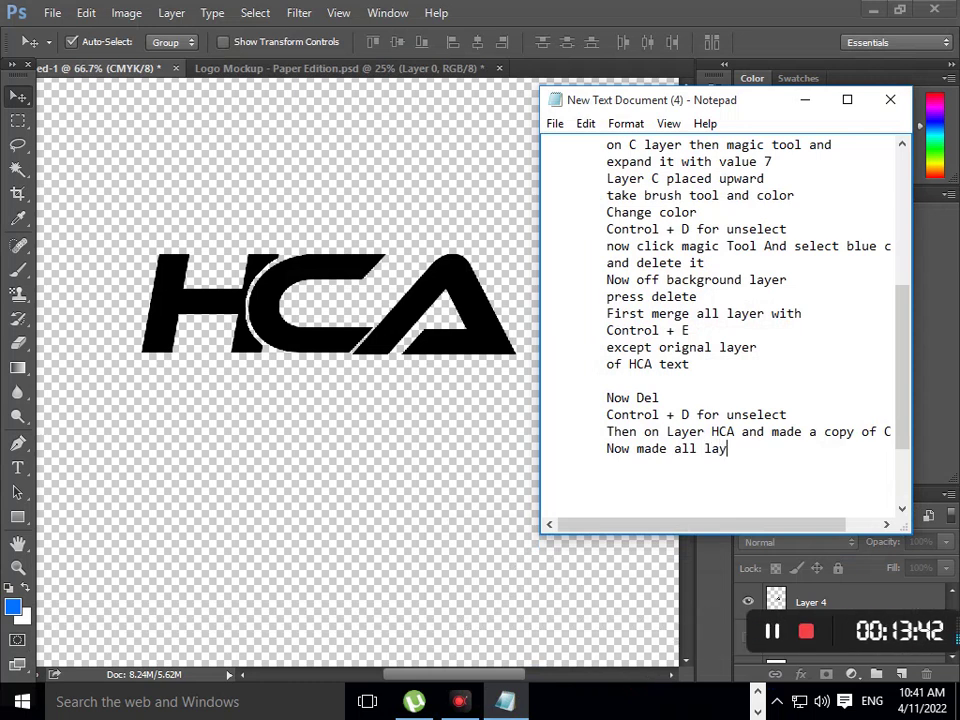
text(er)
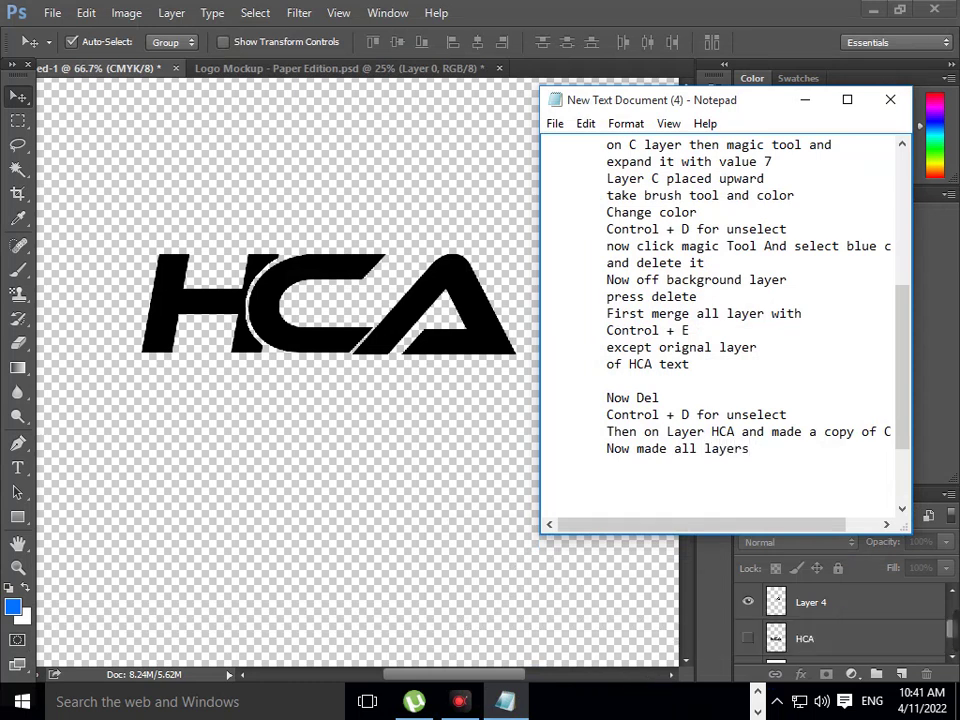
key(Return)
text(control + e)
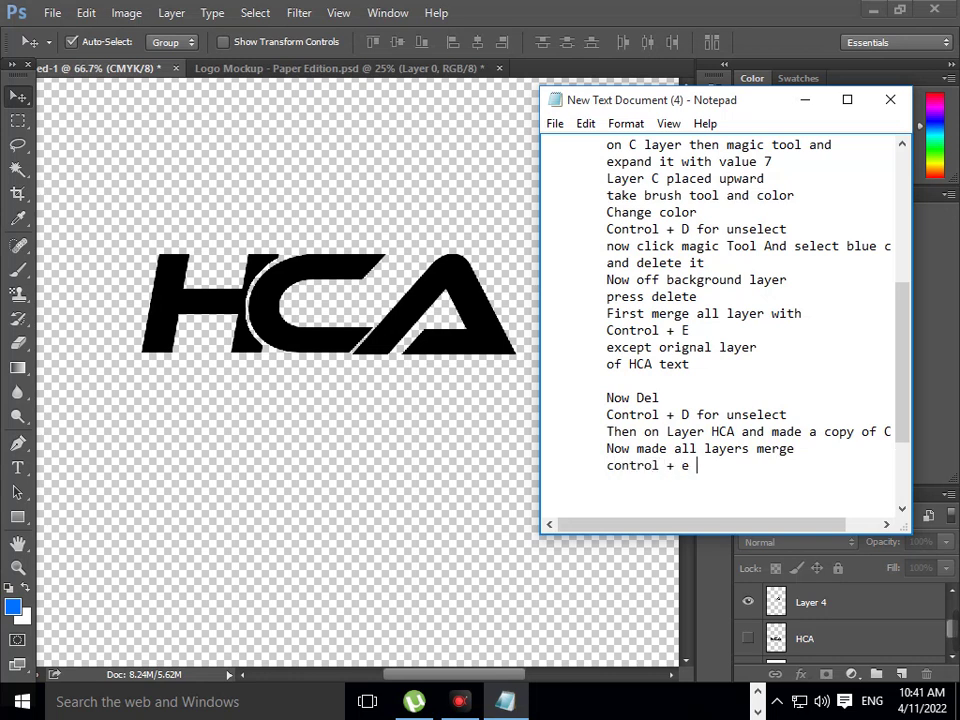
click(805, 99)
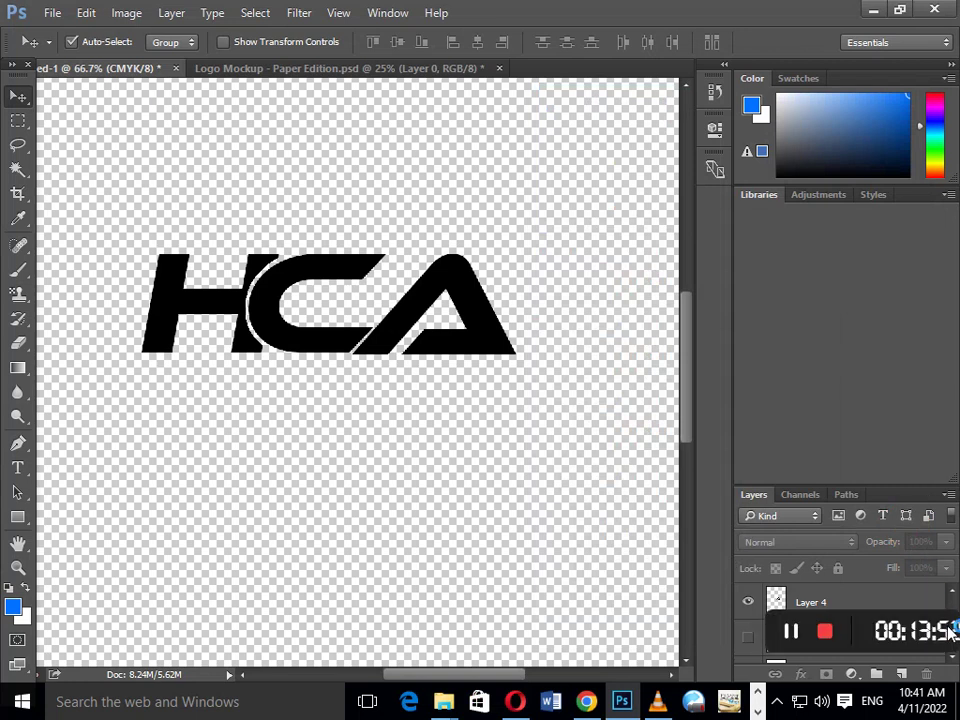
Merge Layer 4 with the two hidden HCA layers using Ctrl+E
drag(613, 627, 172, 577)
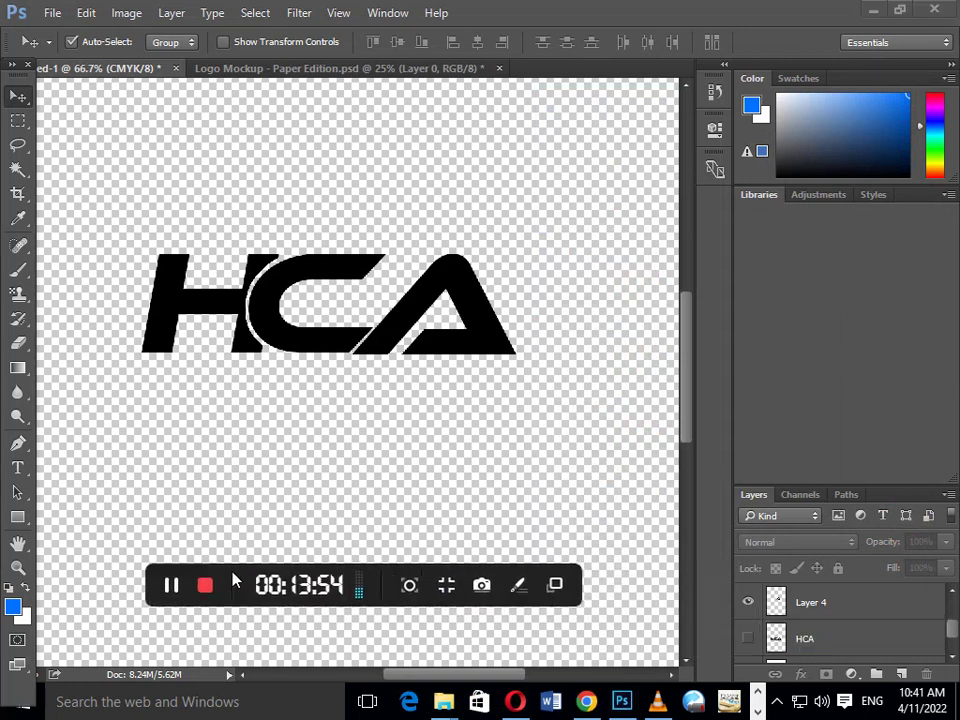
click(888, 606)
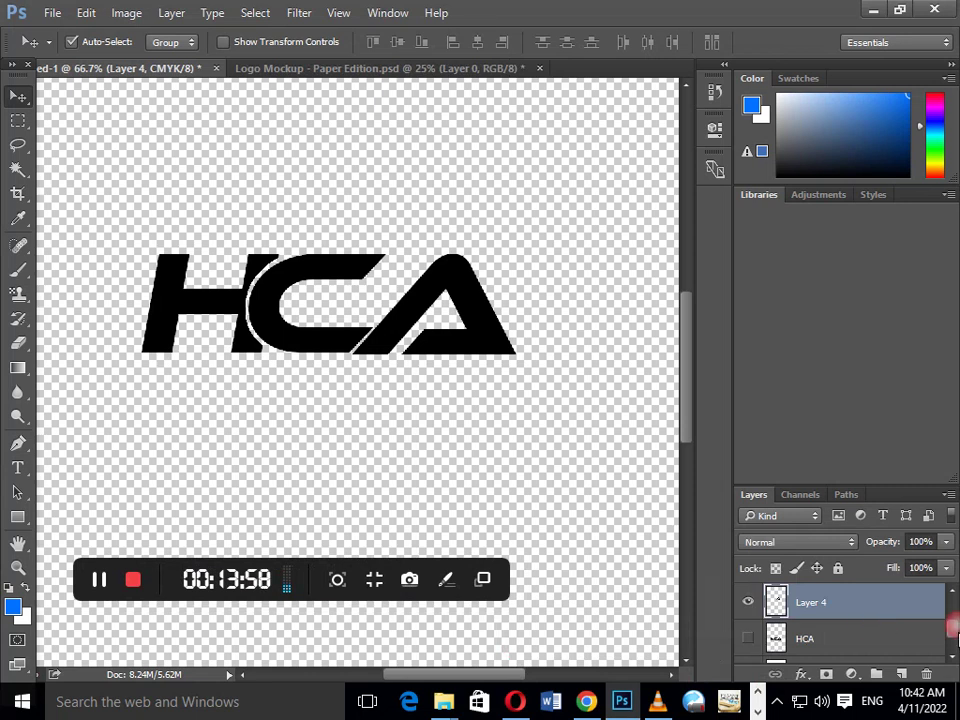
scroll(889, 620, down, 2)
shift+click(889, 613)
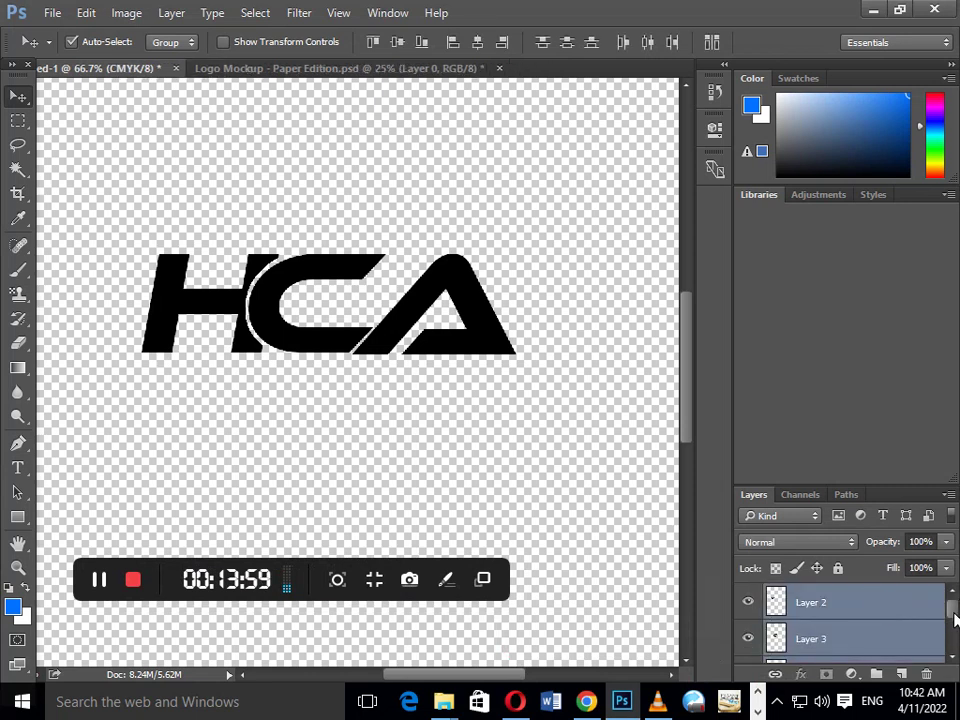
scroll(954, 620, down, 2)
ctrl+click(861, 643)
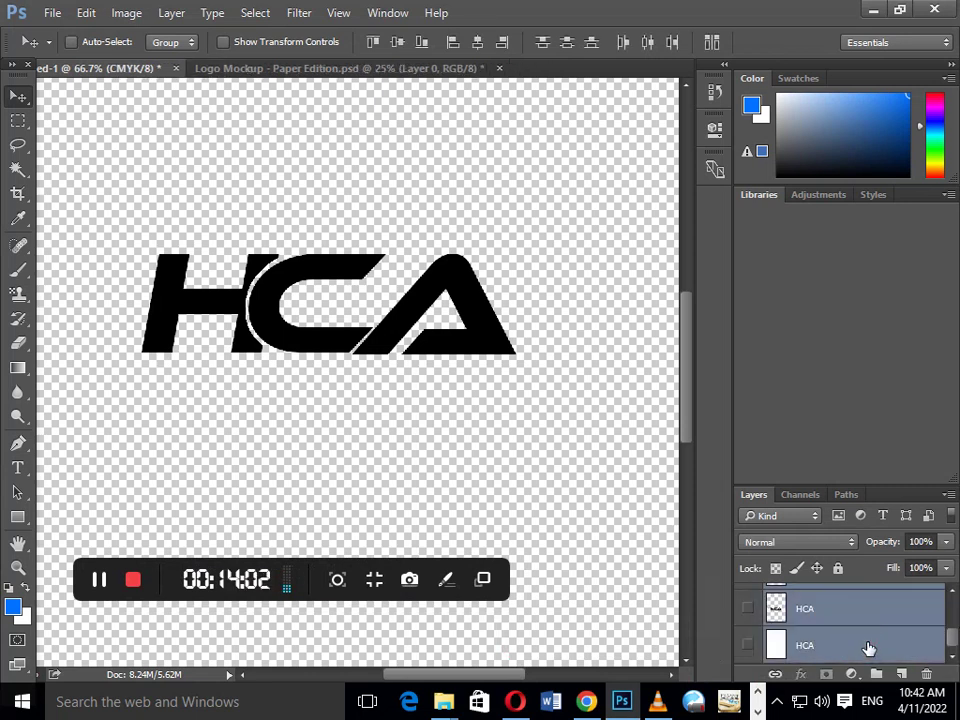
key(ctrl+e)
Merge Layer 2 and Layer 3, then shift the logo slightly down and right
click(954, 591)
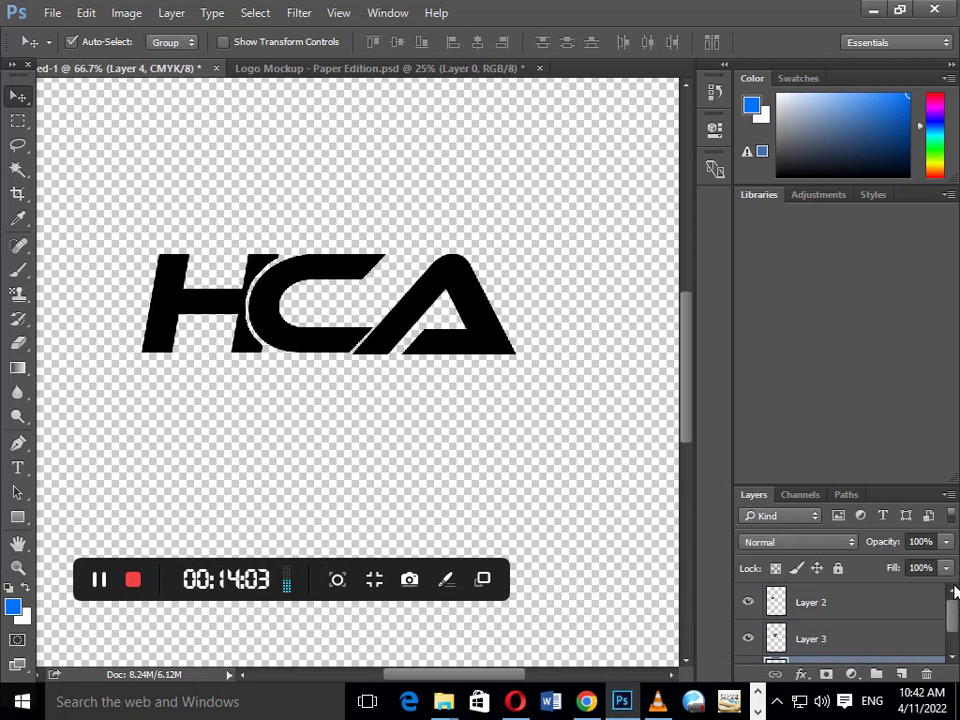
shift+click(860, 610)
key(ctrl+e)
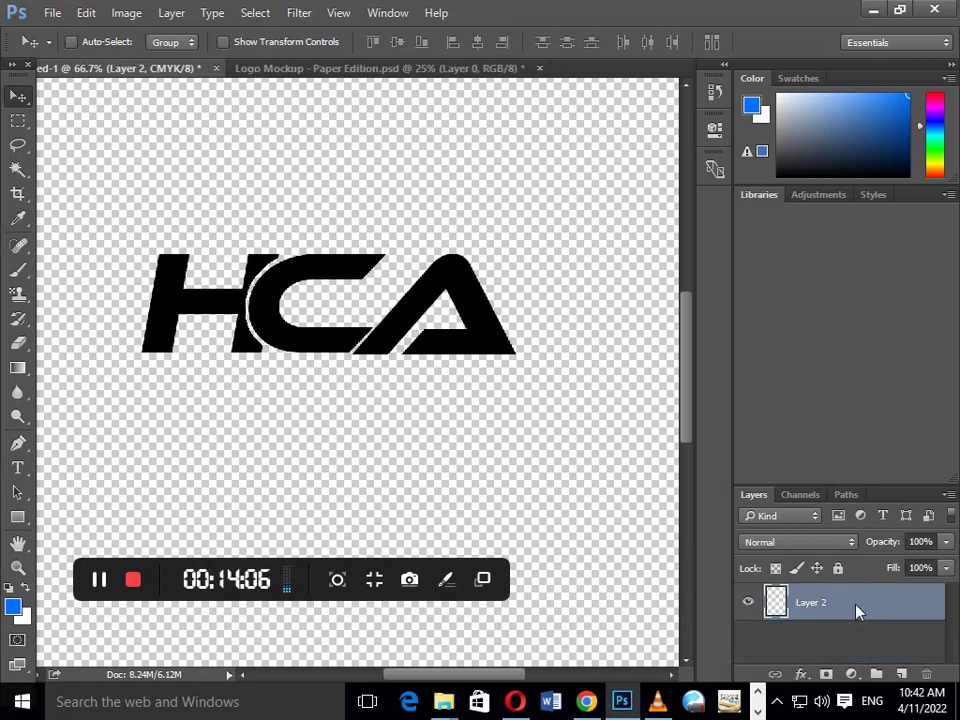
mouse_move(448, 354)
mouse_down()
mouse_move(472, 401)
mouse_move(474, 389)
mouse_up()
Add 'Now Change its color', 'right click then blending option' and 'then over layer' to the notes
click(758, 708)
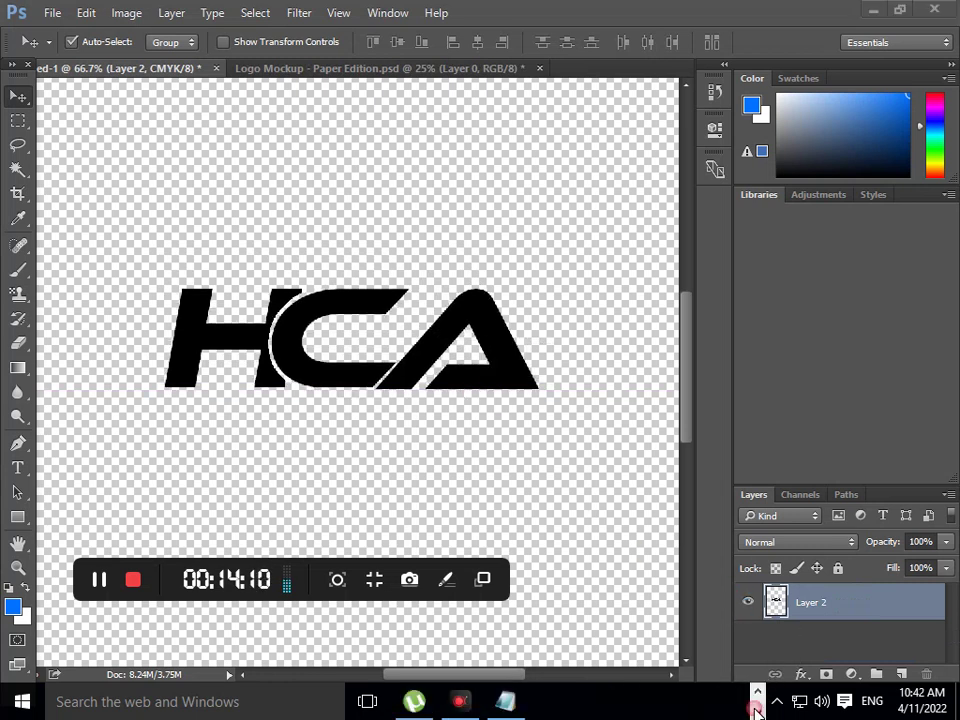
click(505, 701)
key(Return)
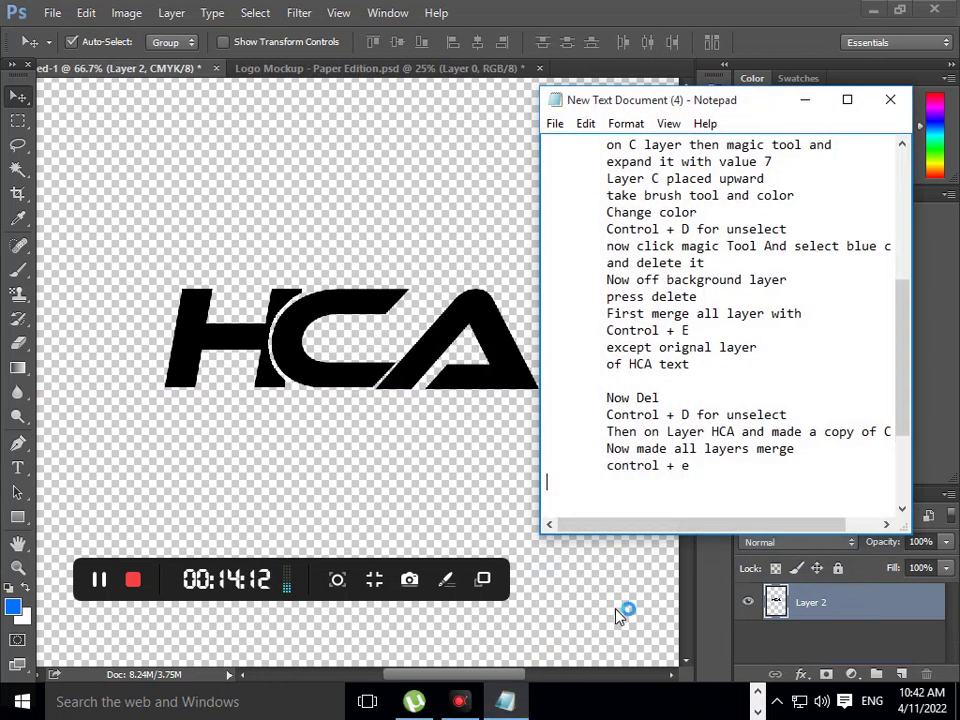
scroll(816, 499, down, 3)
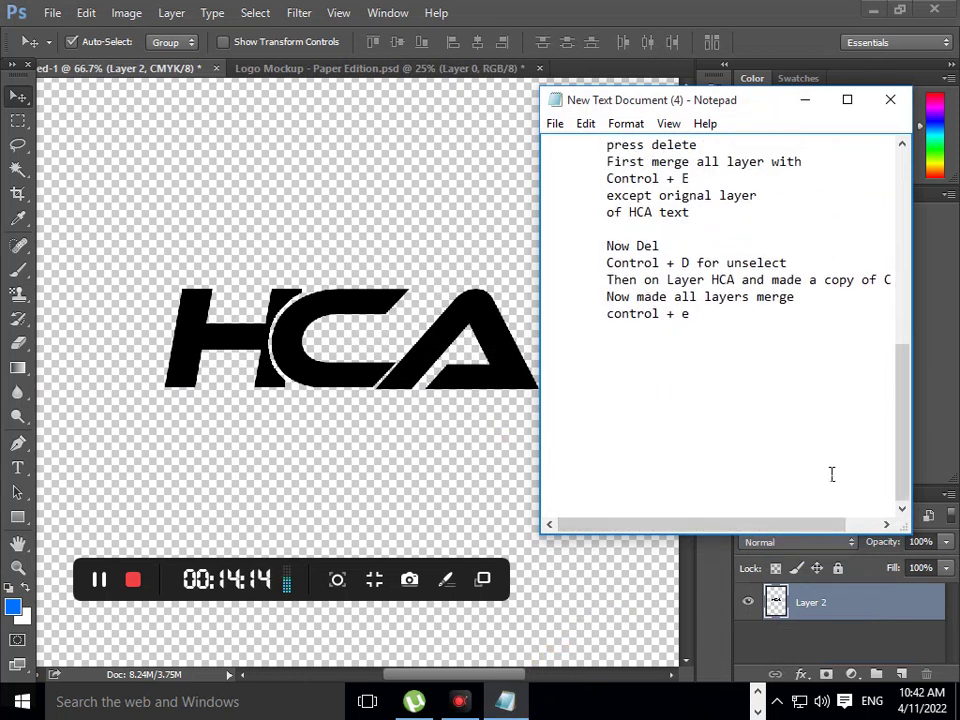
text(Now Chan)
text(ge its color)
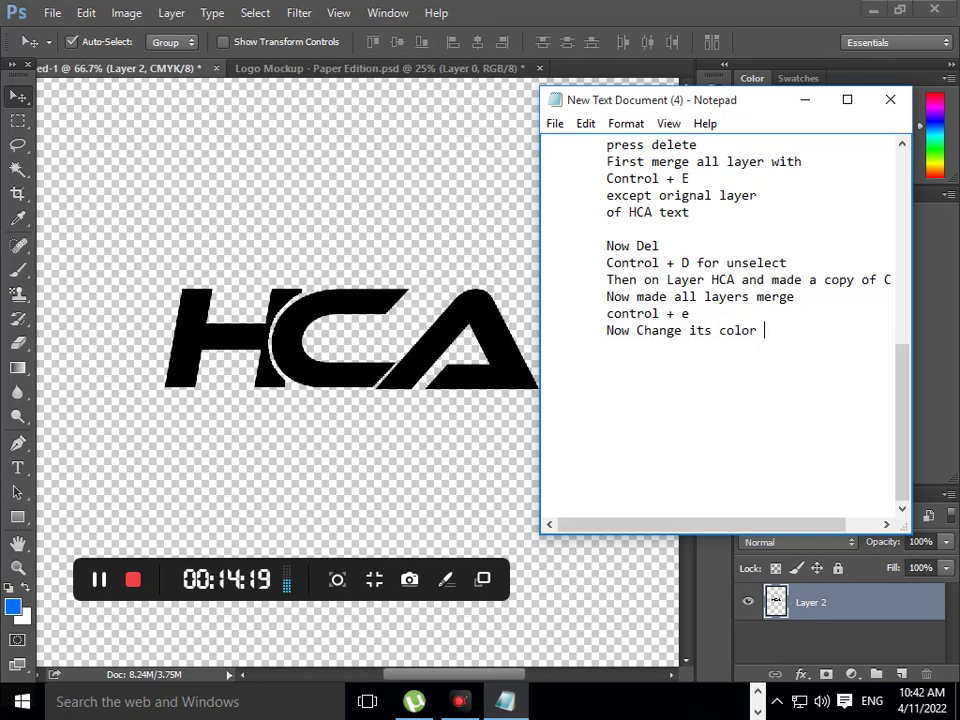
key(Return)
text(ht )
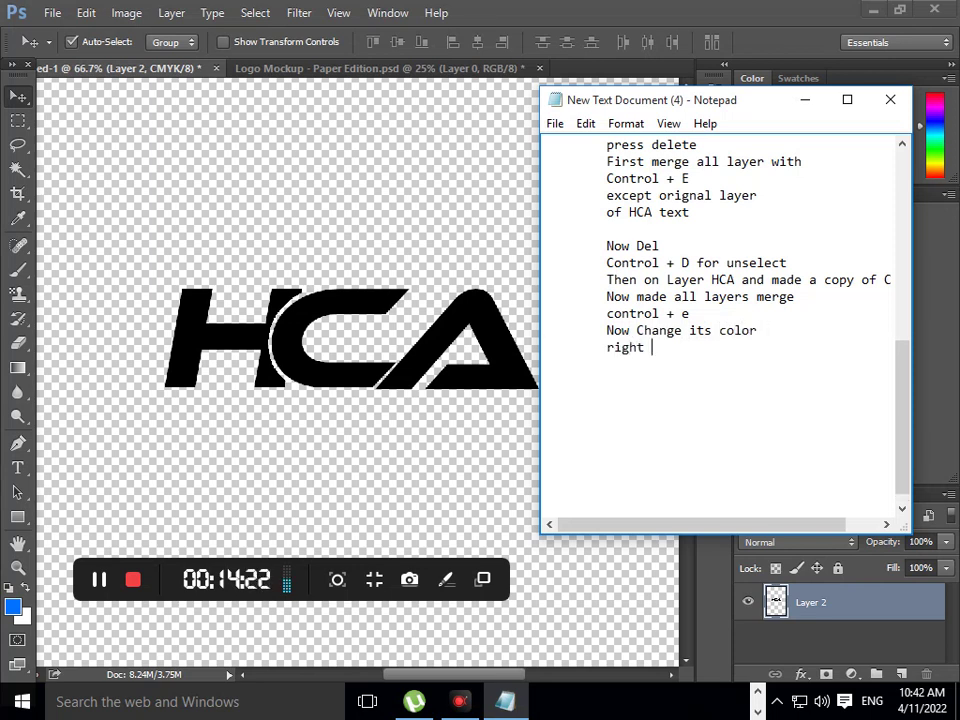
text(clickt)
text(blend)
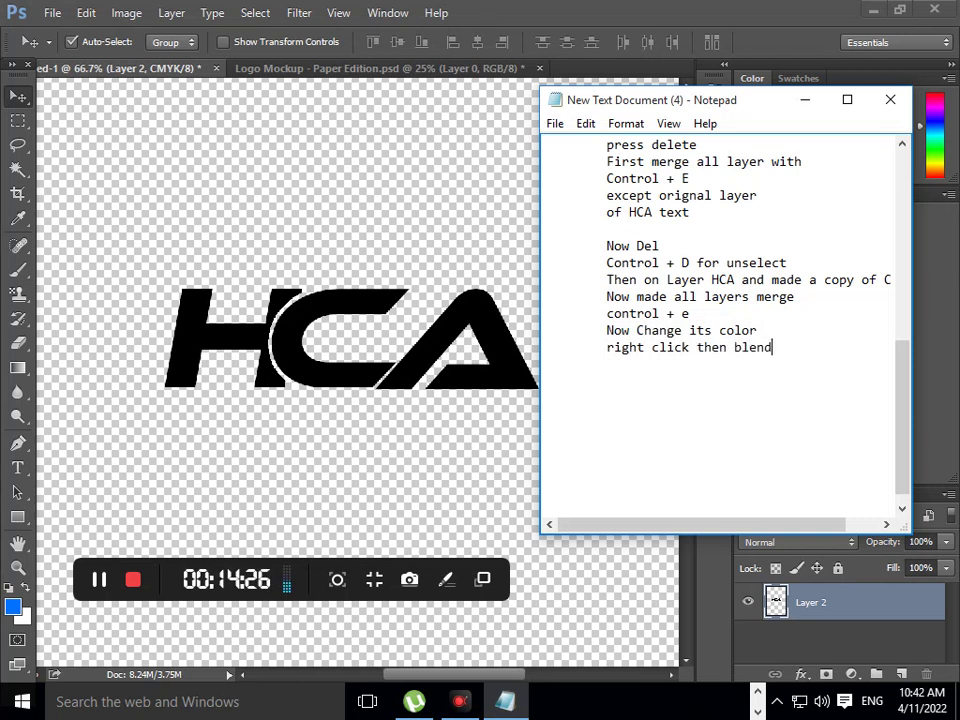
text(option)
key(Return)
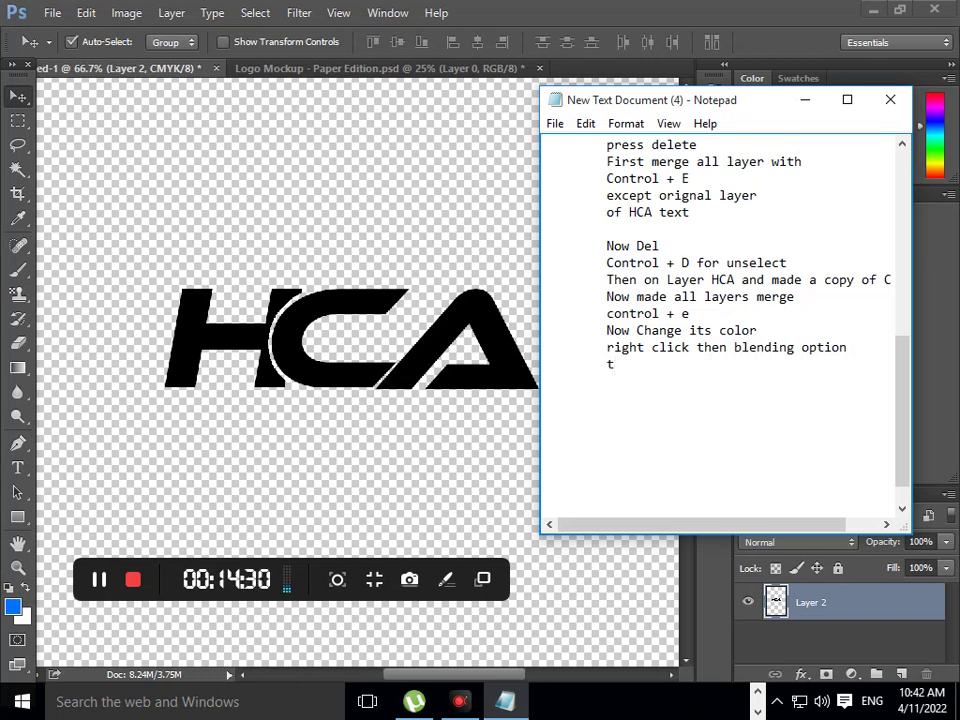
key(BackSpace)
text(h)
text(en over l)
text(ayer)
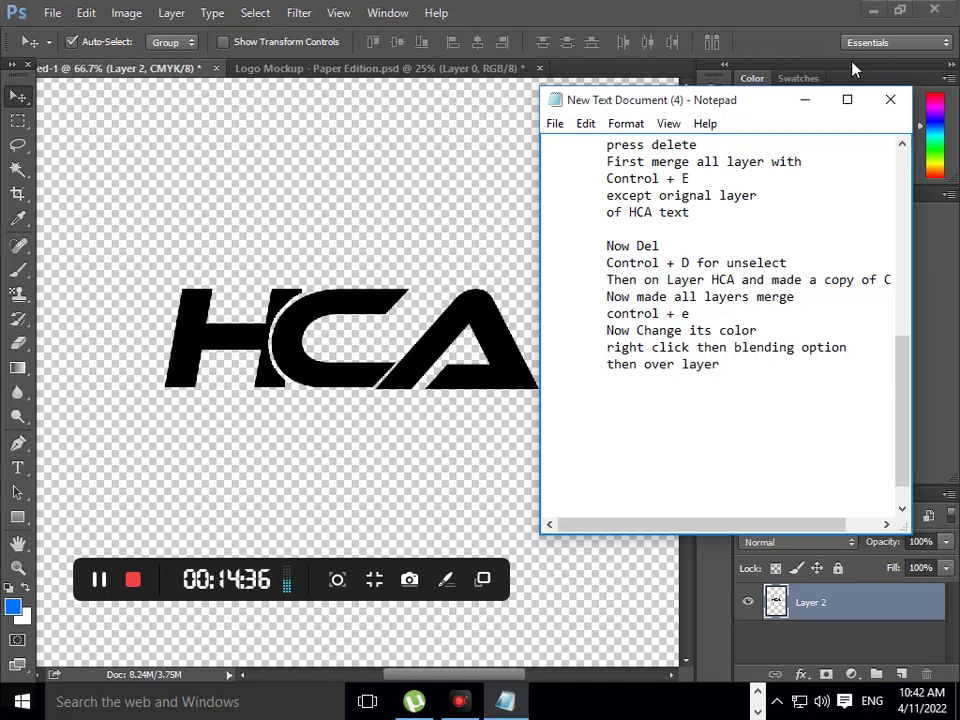
Open Blending Options for Layer 2 and enable Color Overlay
click(805, 100)
right_click(845, 605)
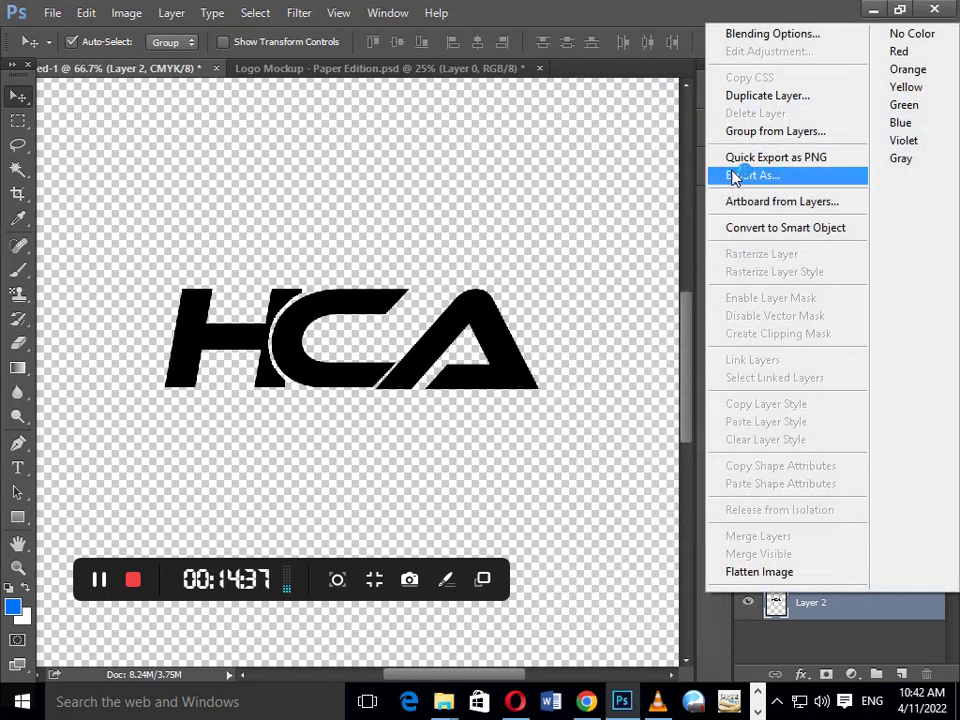
click(766, 46)
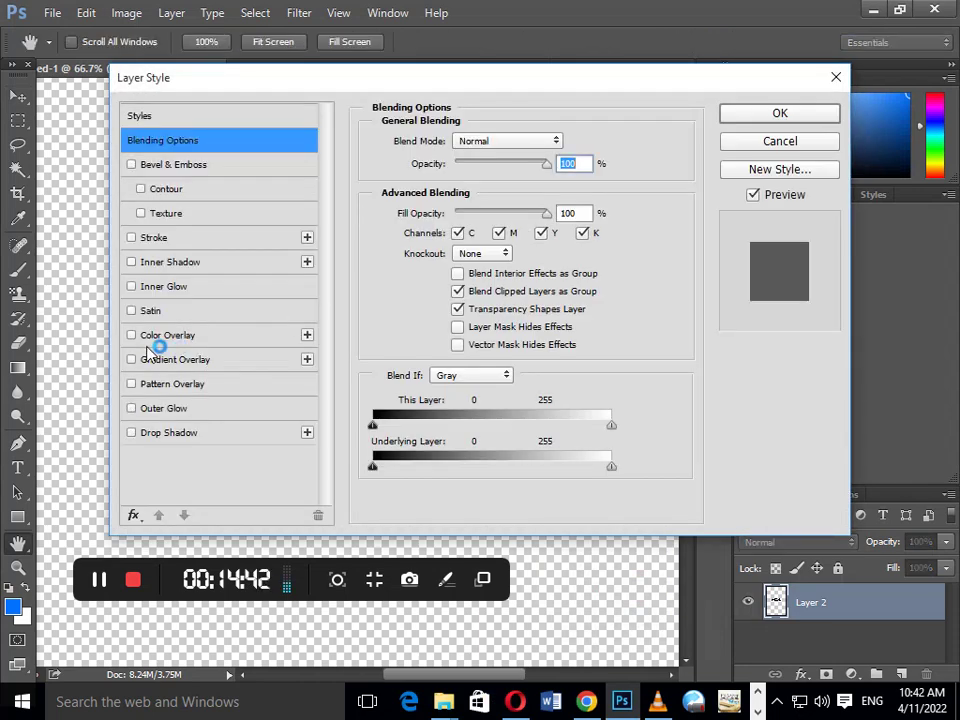
click(131, 335)
mouse_move(300, 89)
mouse_down()
mouse_move(703, 101)
mouse_move(380, 124)
mouse_move(508, 72)
mouse_up()
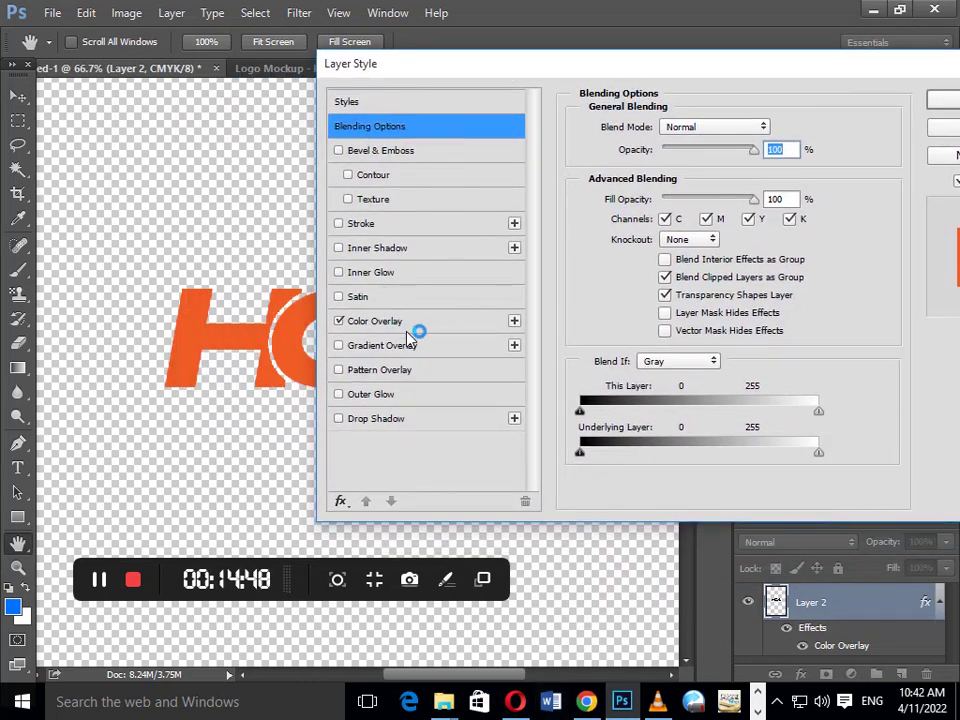
click(488, 324)
Try several overlay colours in the colour picker, settling on pure red
click(776, 126)
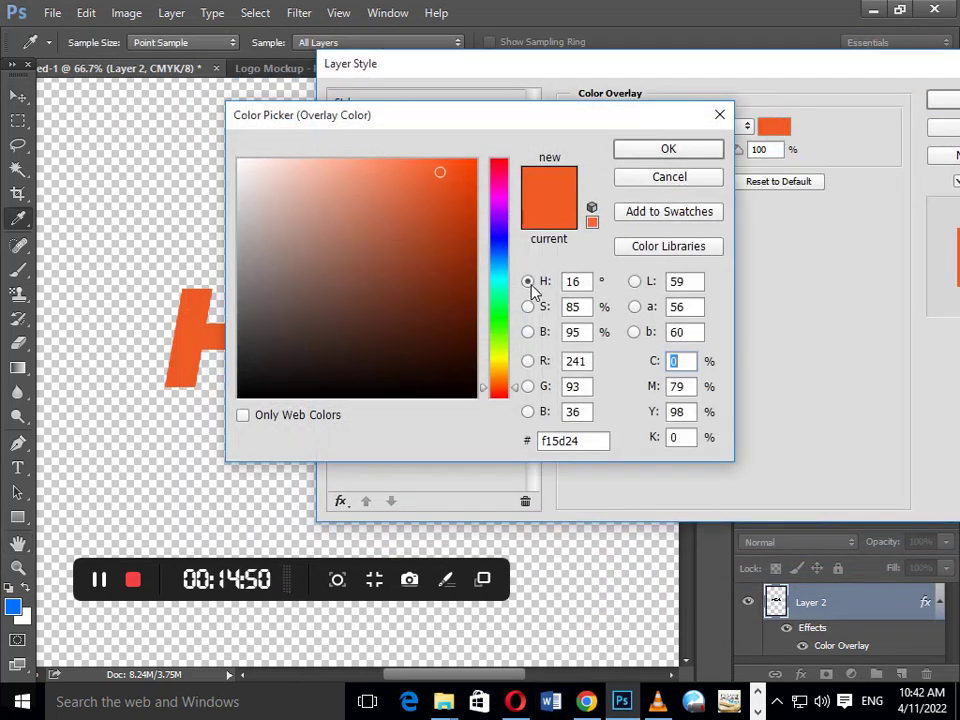
click(499, 279)
drag(465, 140, 690, 172)
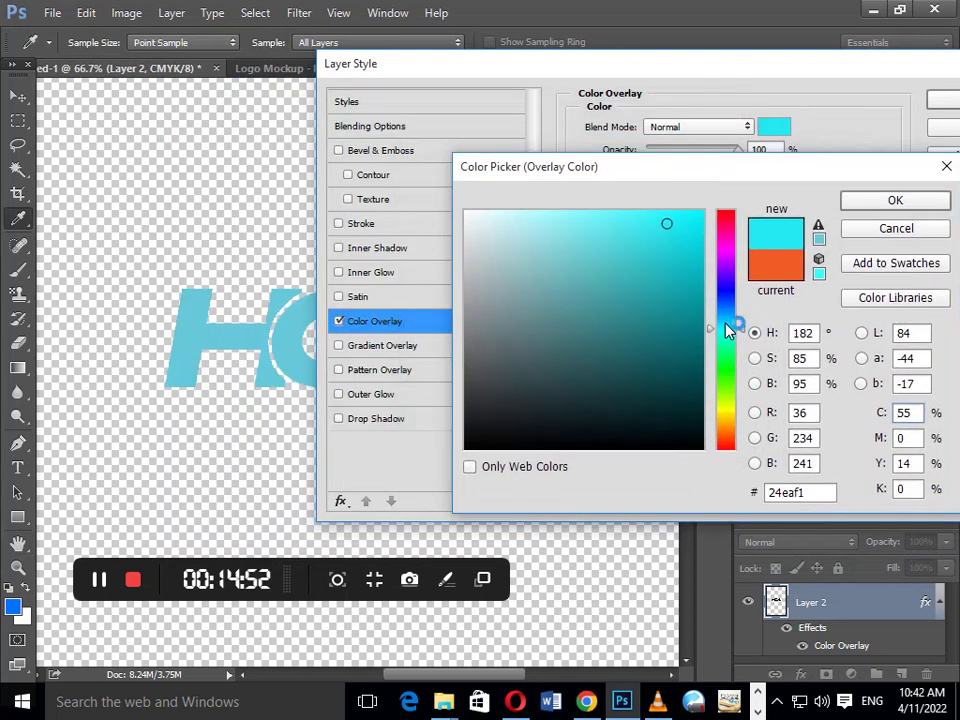
mouse_move(727, 330)
mouse_down()
mouse_move(737, 300)
mouse_move(728, 291)
mouse_up()
click(694, 219)
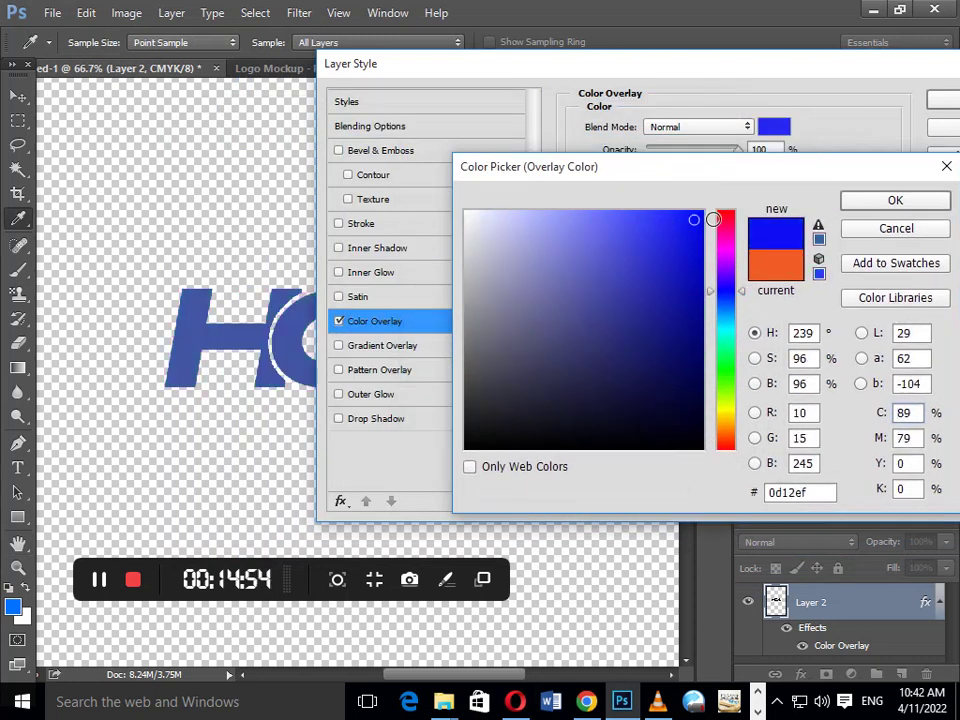
drag(713, 219, 722, 228)
mouse_move(712, 296)
mouse_down()
mouse_move(724, 219)
mouse_move(722, 446)
mouse_move(713, 336)
mouse_move(727, 307)
mouse_move(713, 278)
mouse_move(722, 216)
mouse_move(722, 292)
mouse_up()
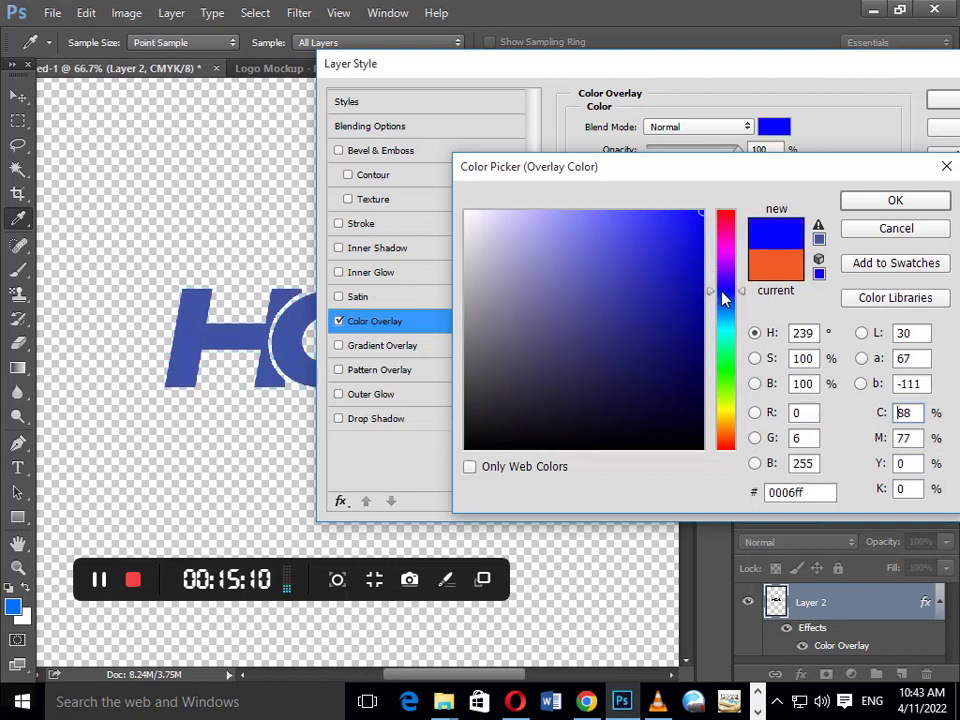
mouse_move(706, 212)
mouse_down()
mouse_move(709, 392)
mouse_move(422, 454)
mouse_move(563, 398)
mouse_move(754, 190)
mouse_up()
drag(728, 290, 727, 205)
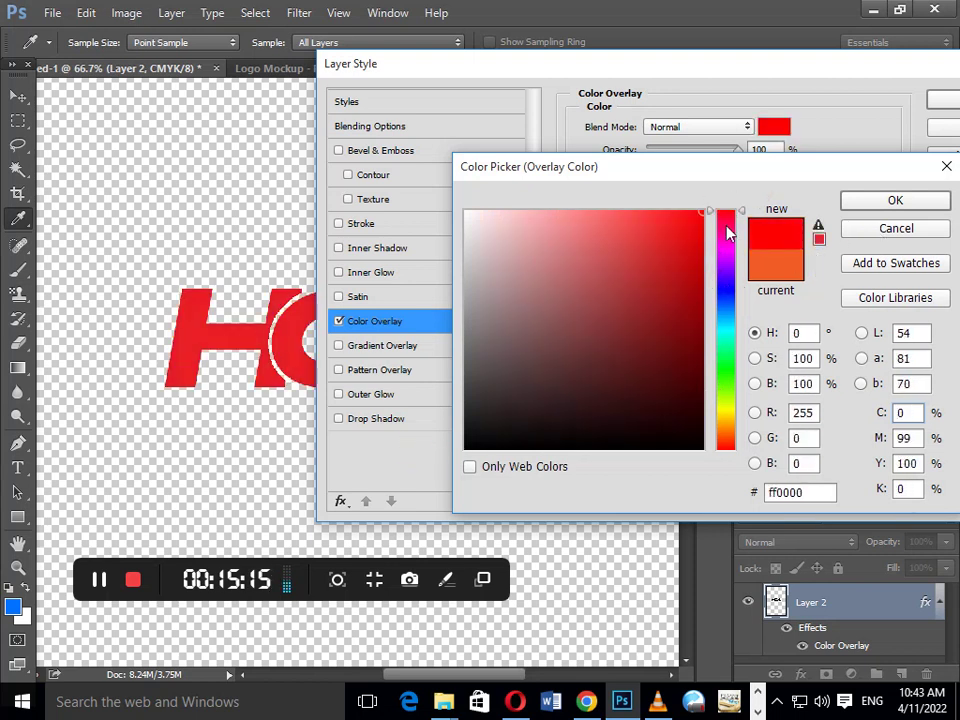
click(902, 206)
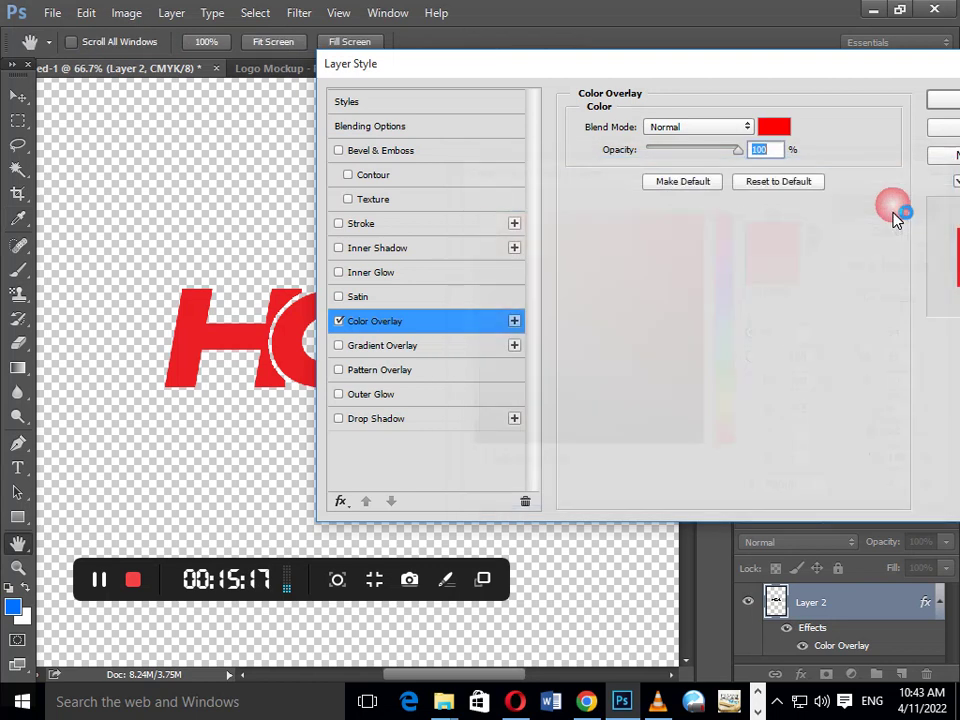
Change the overlay colour to blue and apply the layer style
click(778, 130)
drag(491, 263, 500, 243)
mouse_move(467, 199)
mouse_down()
mouse_move(484, 184)
mouse_move(653, 144)
mouse_up()
click(668, 148)
drag(780, 82, 509, 189)
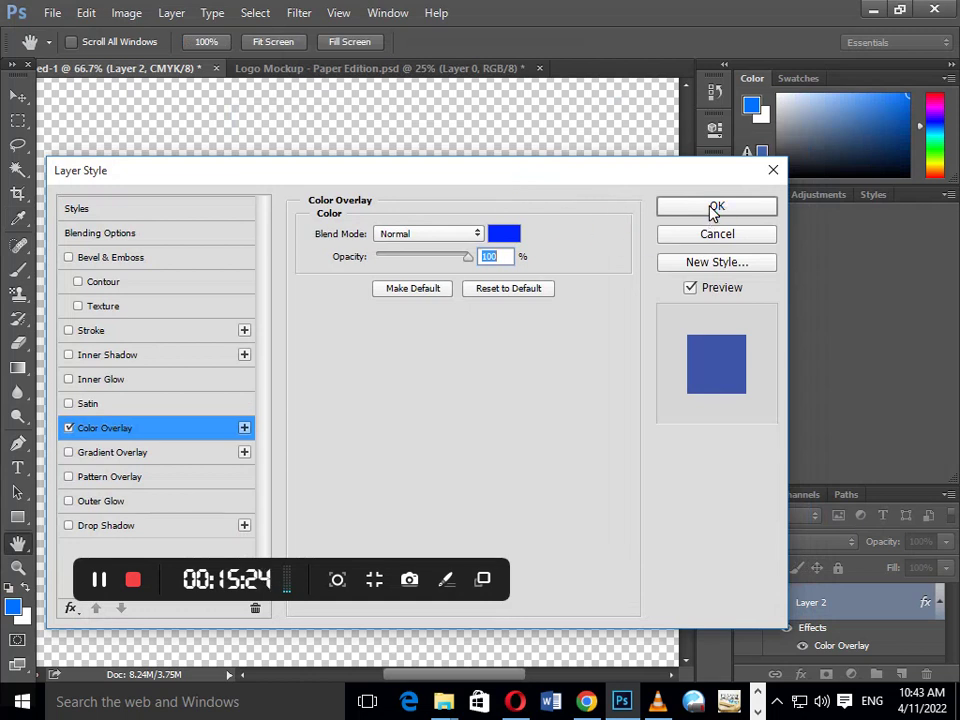
click(716, 207)
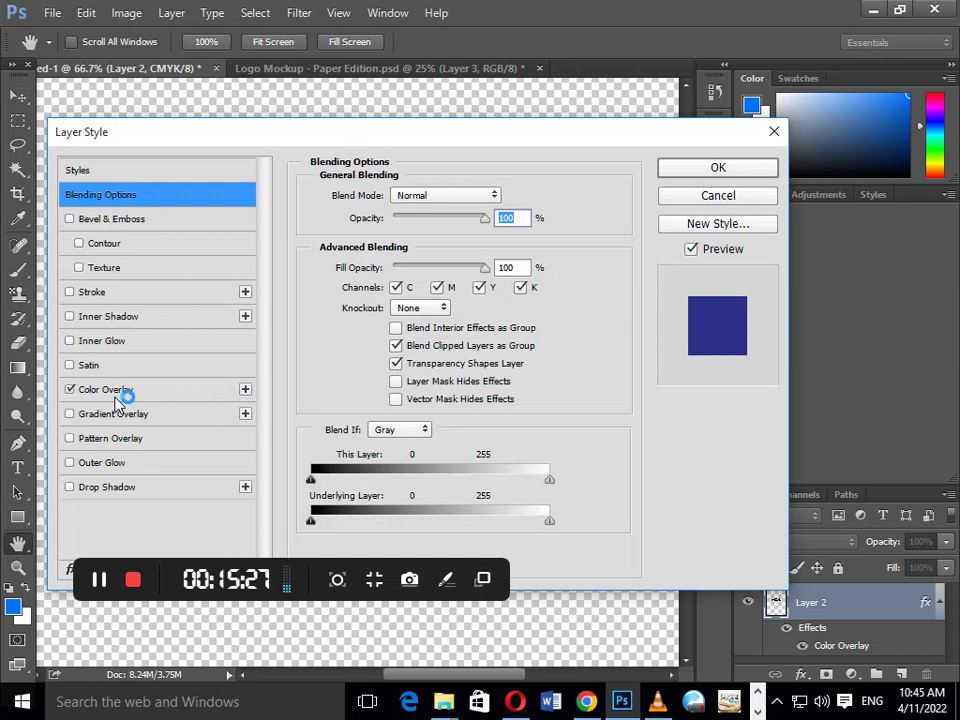
Reset the Color Overlay to red ff0000, apply it, and nudge the logo right
click(140, 389)
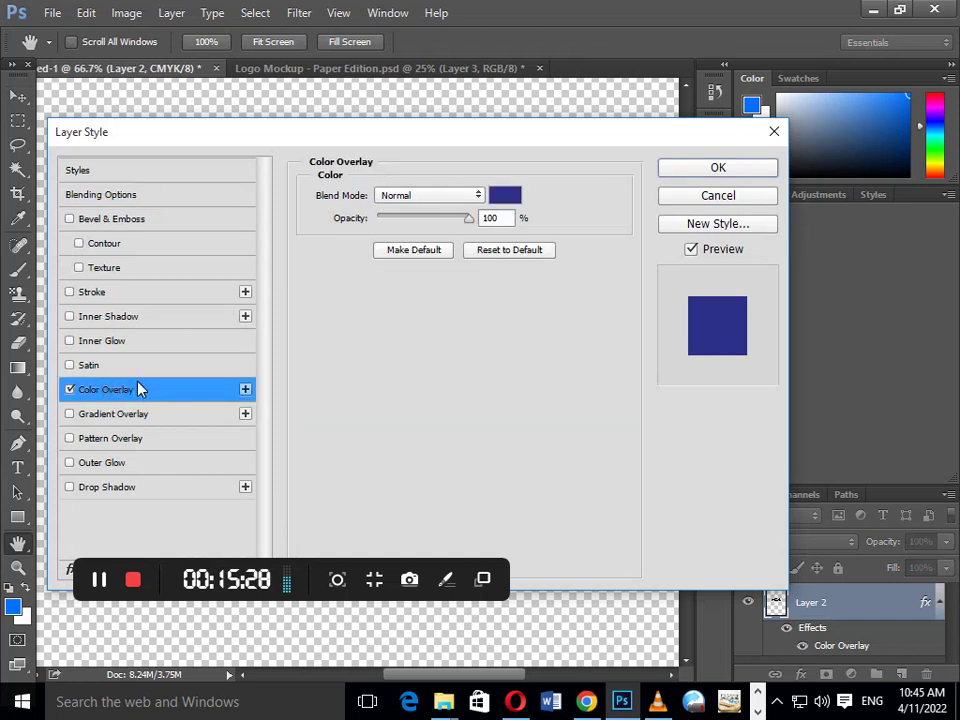
click(524, 196)
click(477, 161)
click(498, 162)
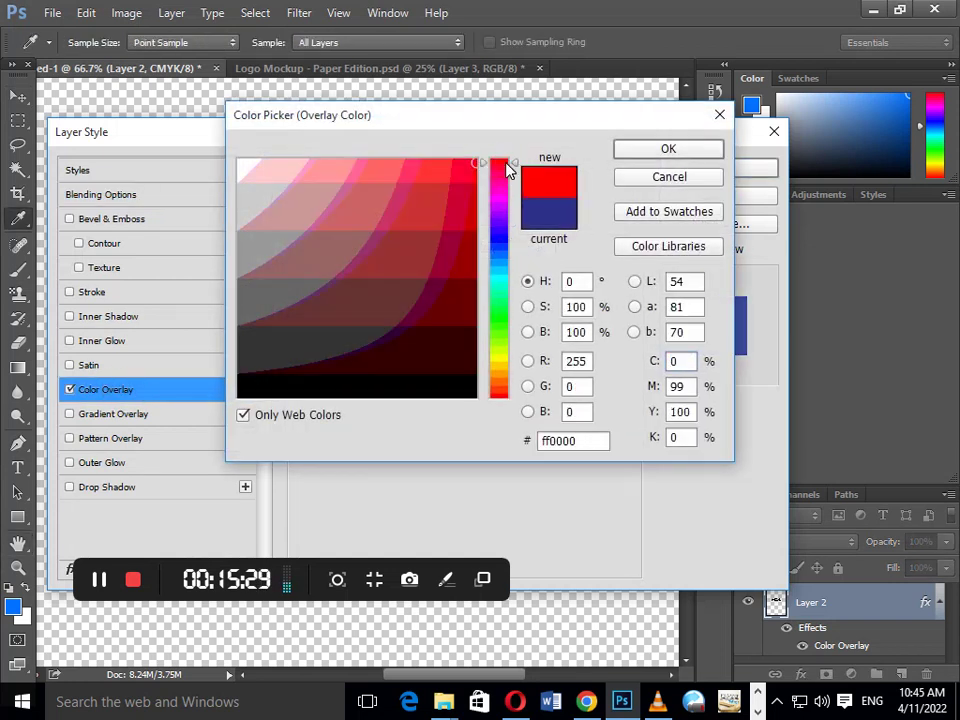
click(668, 148)
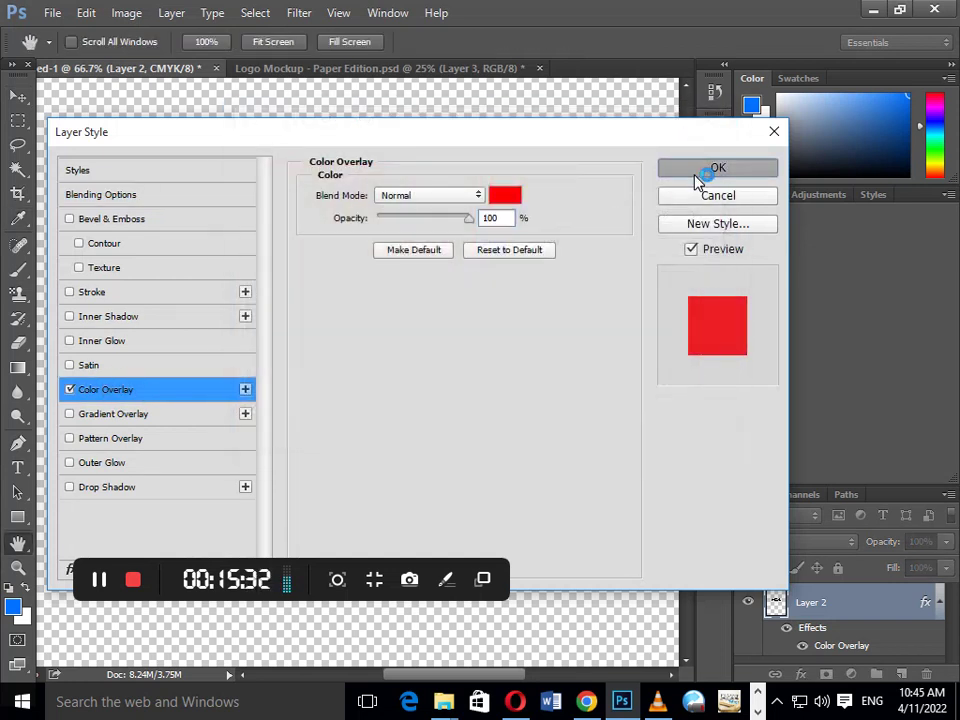
click(705, 169)
drag(450, 354, 460, 354)
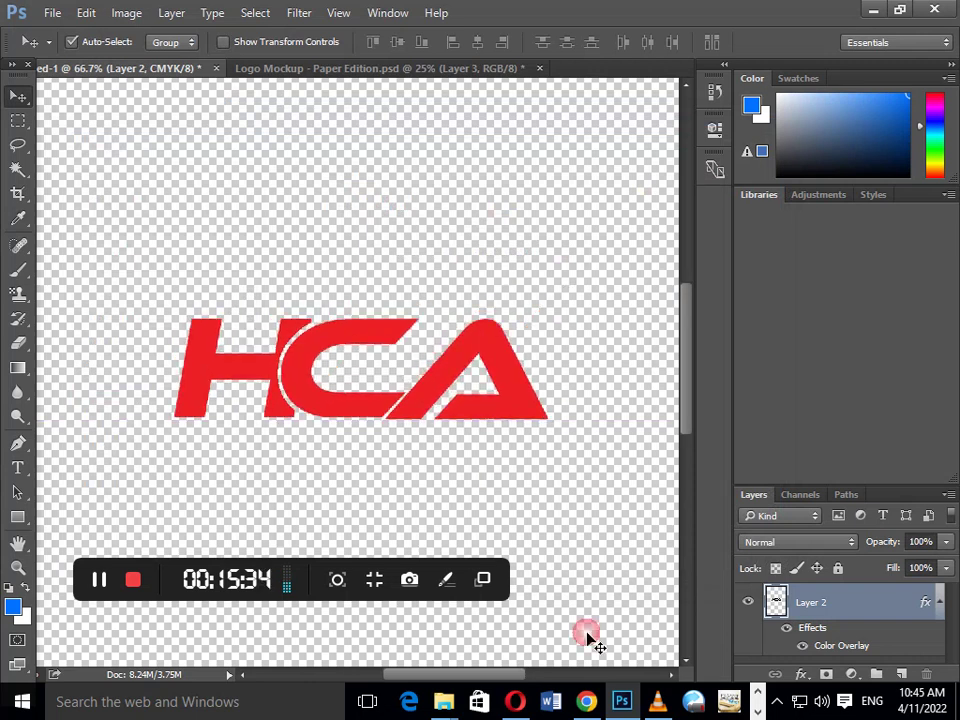
Add note lines 'This is your transperancy layer' and 'without background'
click(760, 698)
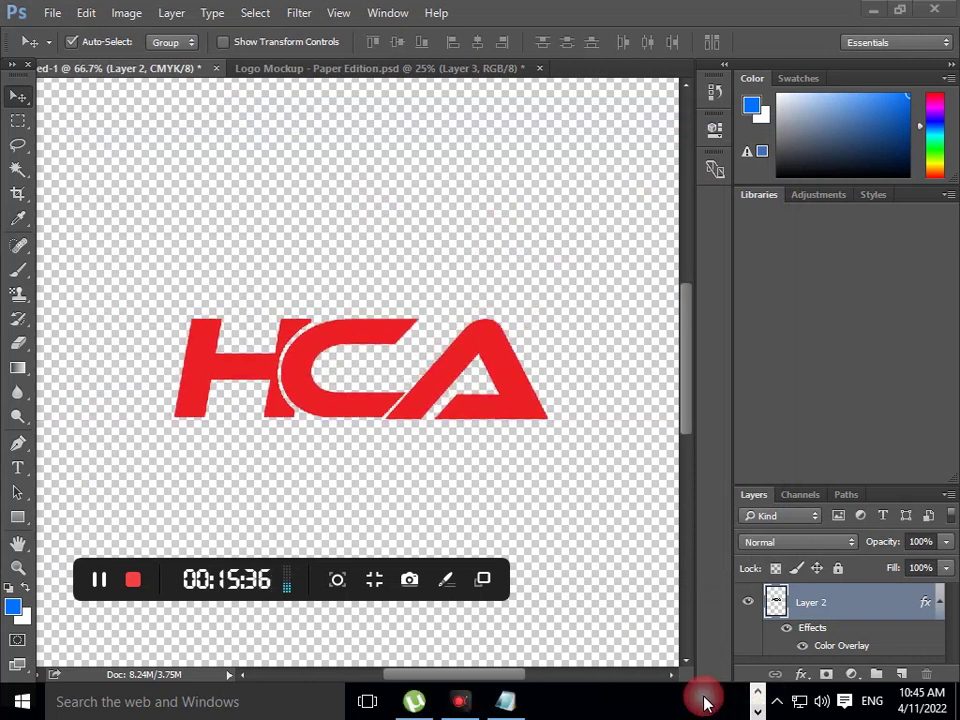
click(512, 702)
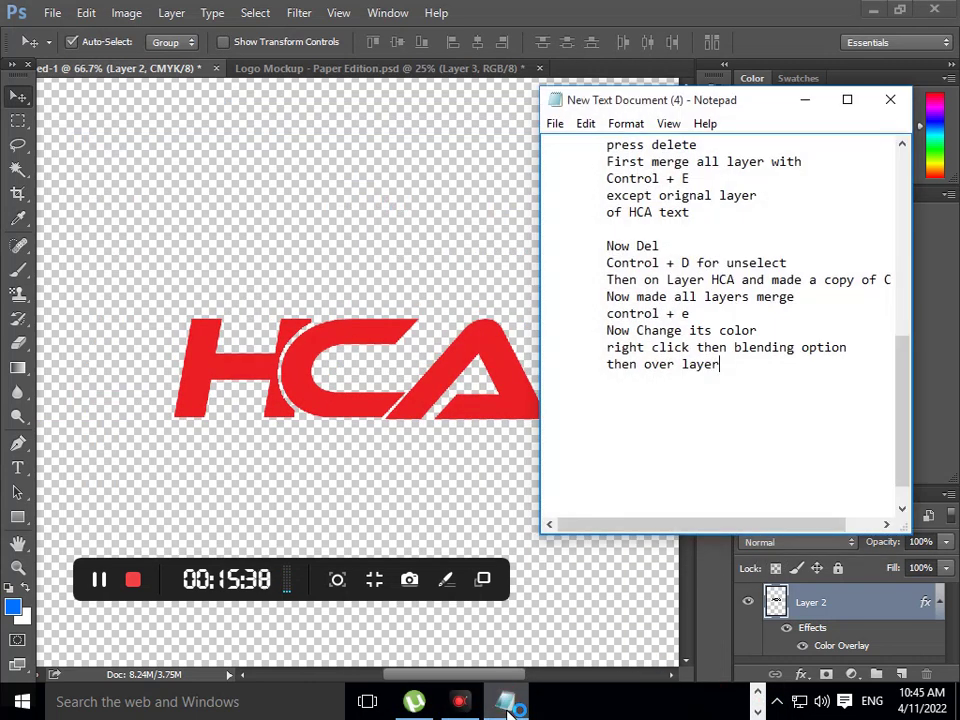
key(Return)
text(Th)
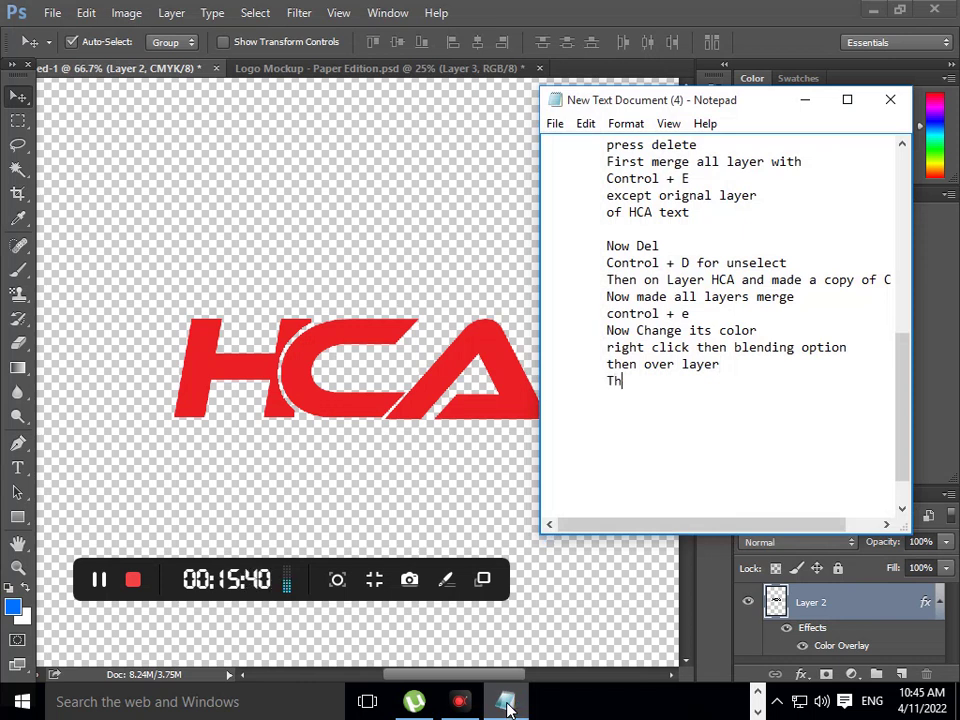
text(en)
key(BackSpace)
key(BackSpace)
text(is is your )
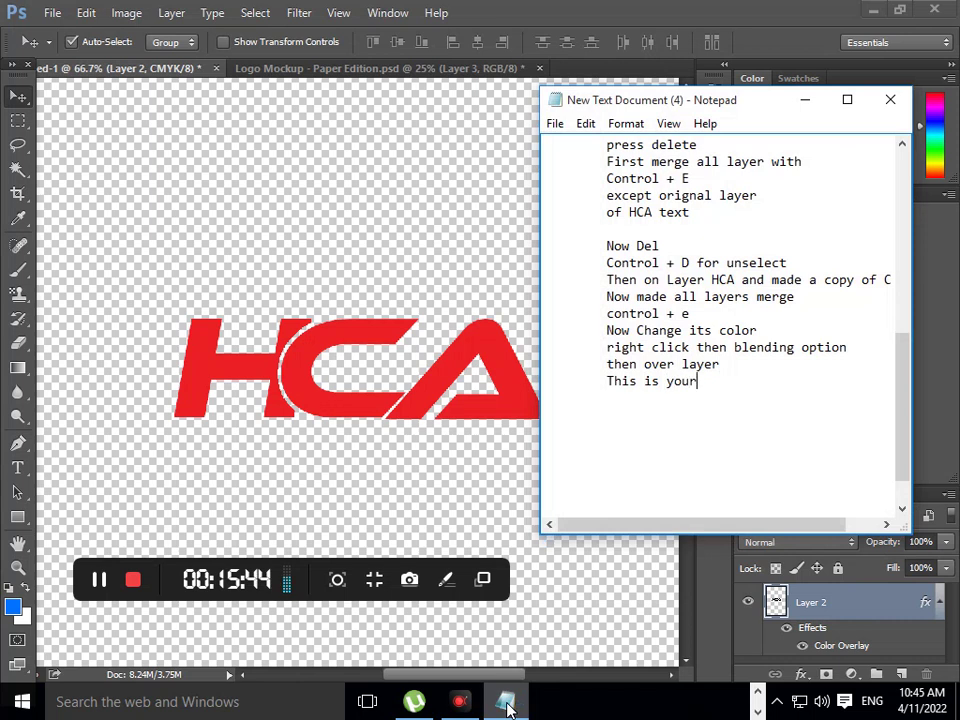
text(tran)
text(speranc)
text(y)
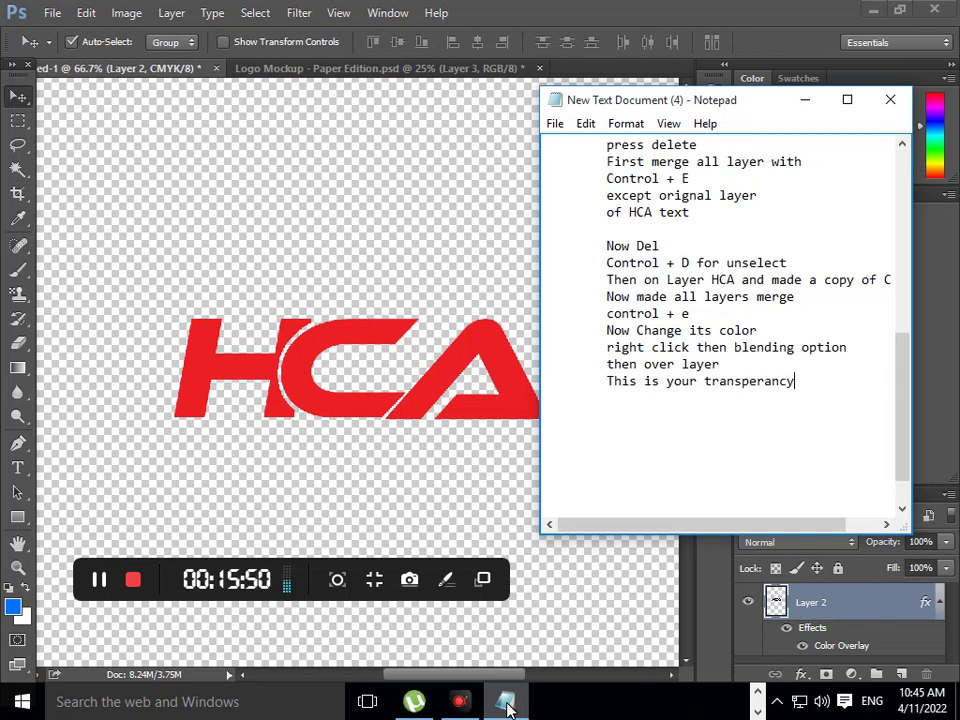
text( layer)
key(Return)
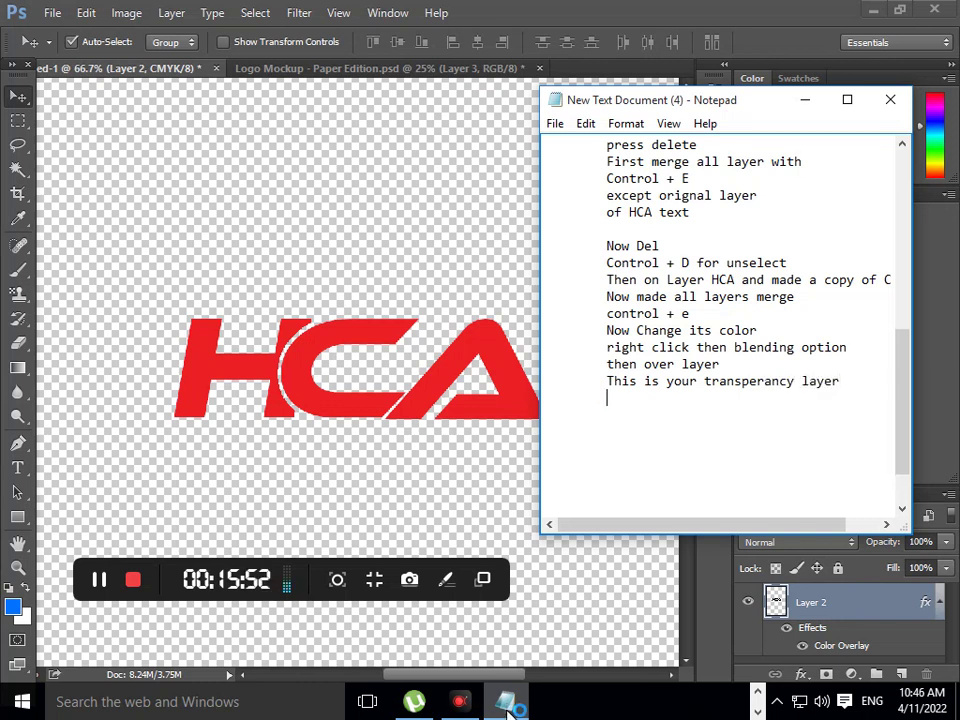
text(without b)
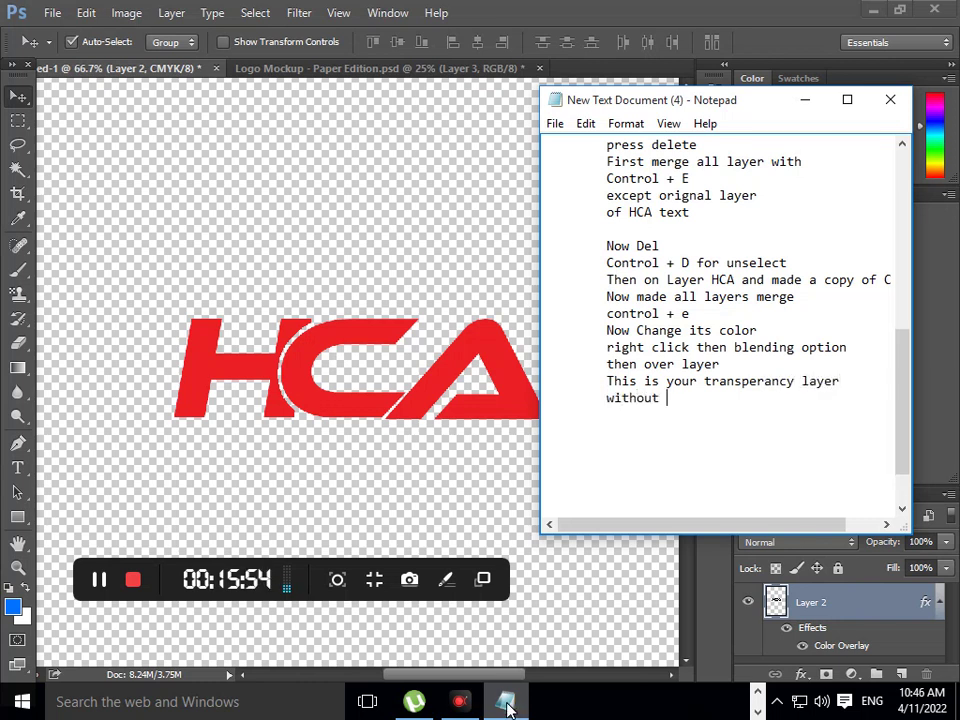
text(ackgrou)
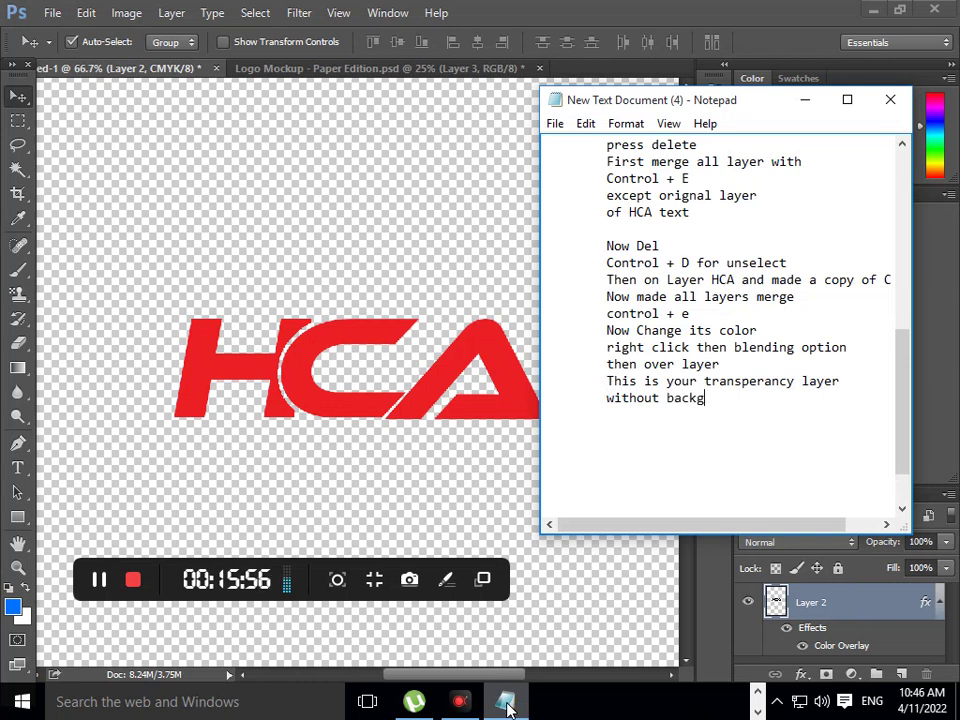
text(nd)
Add lines about placing the logo into the mockup file, which is free to download
key(Return)
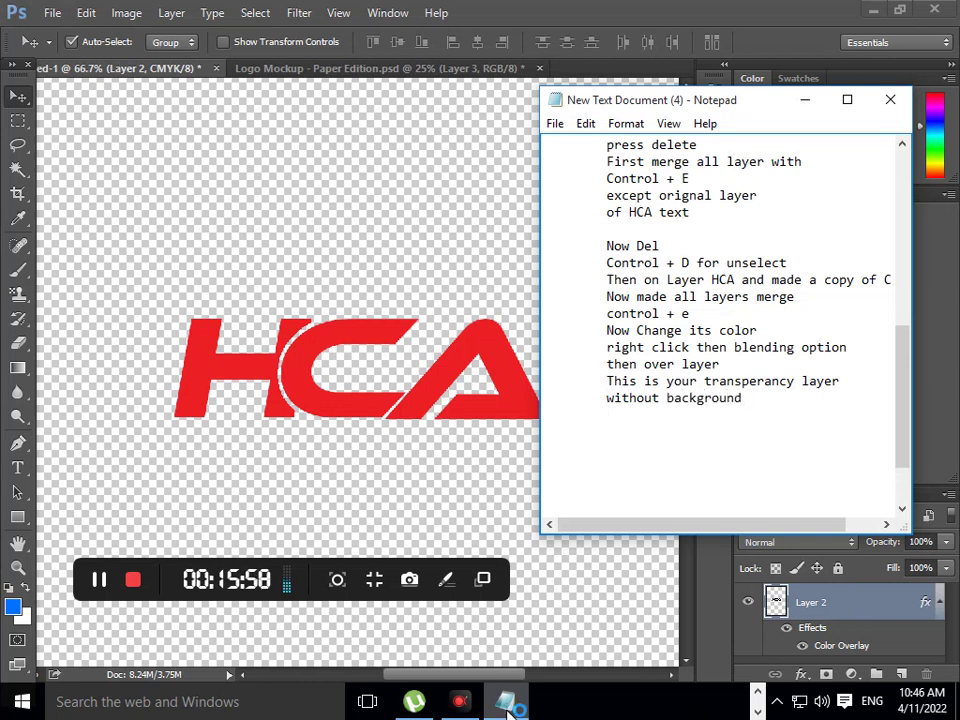
text(now p)
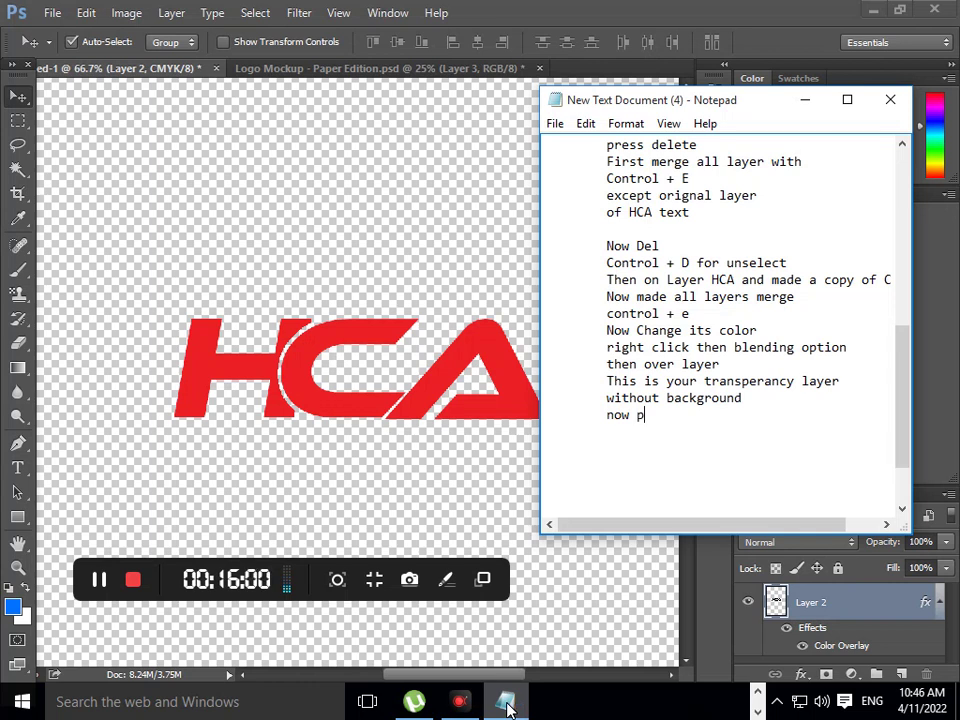
text(lace)
key(BackSpace)
key(BackSpace)
key(BackSpace)
text(to the)
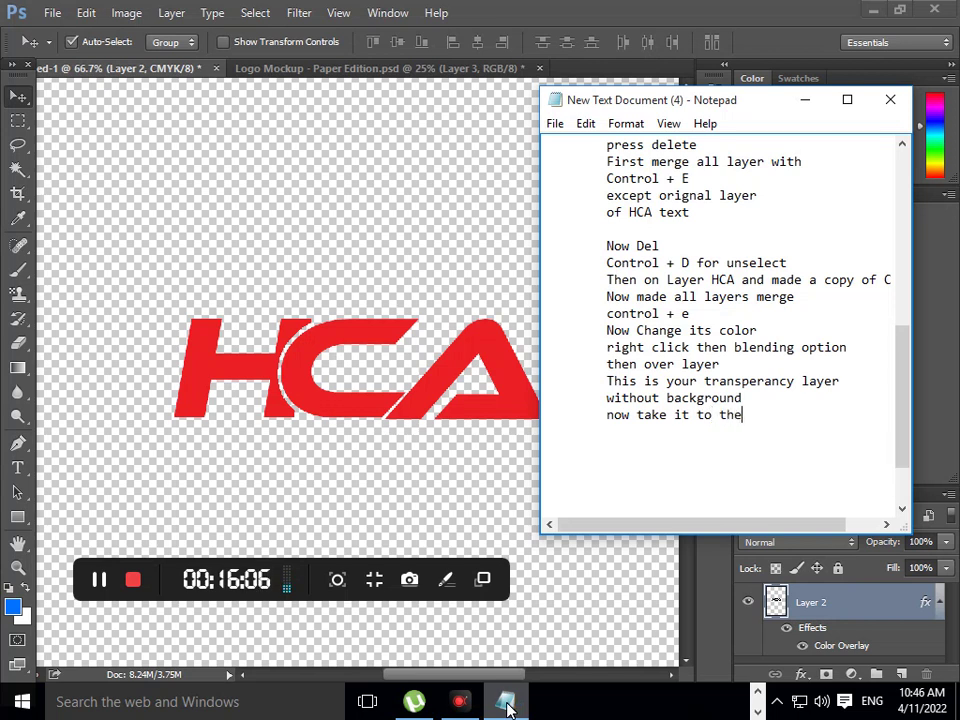
key(BackSpace)
key(BackSpace)
key(BackSpace)
key(BackSpace)
key(BackSpace)
key(BackSpace)
key(BackSpace)
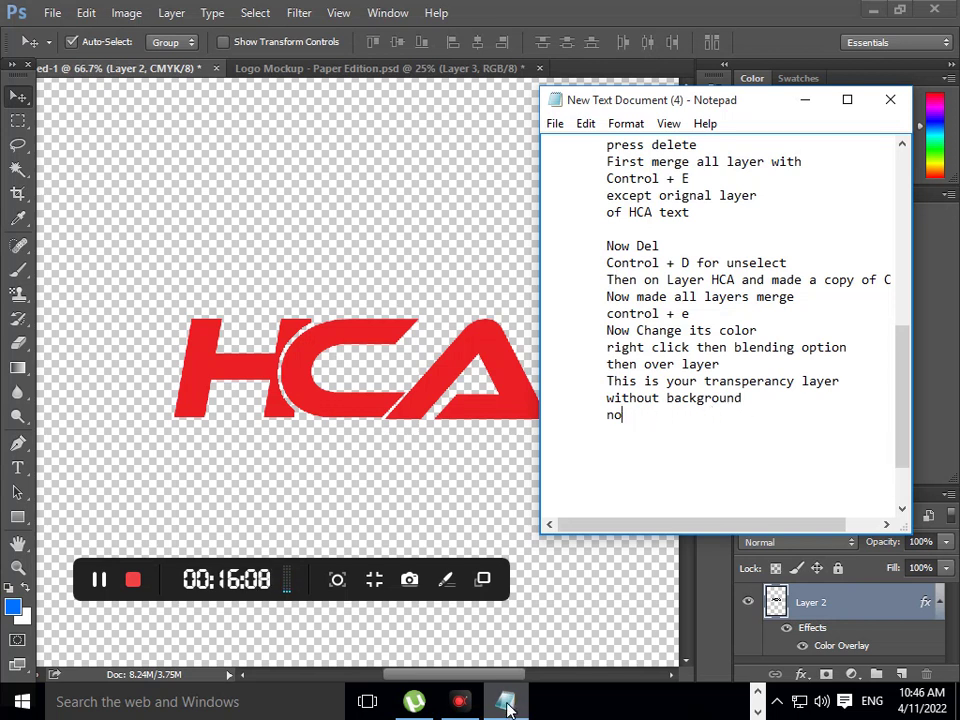
text(w put)
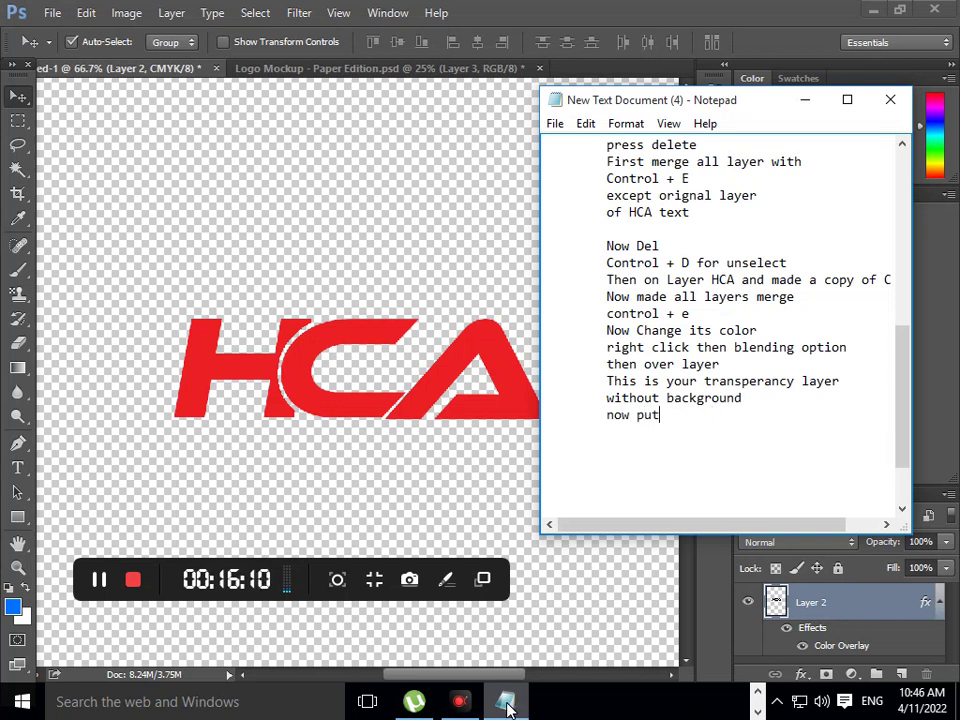
key(BackSpace)
key(BackSpace)
key(BackSpace)
text(placed it to the mok)
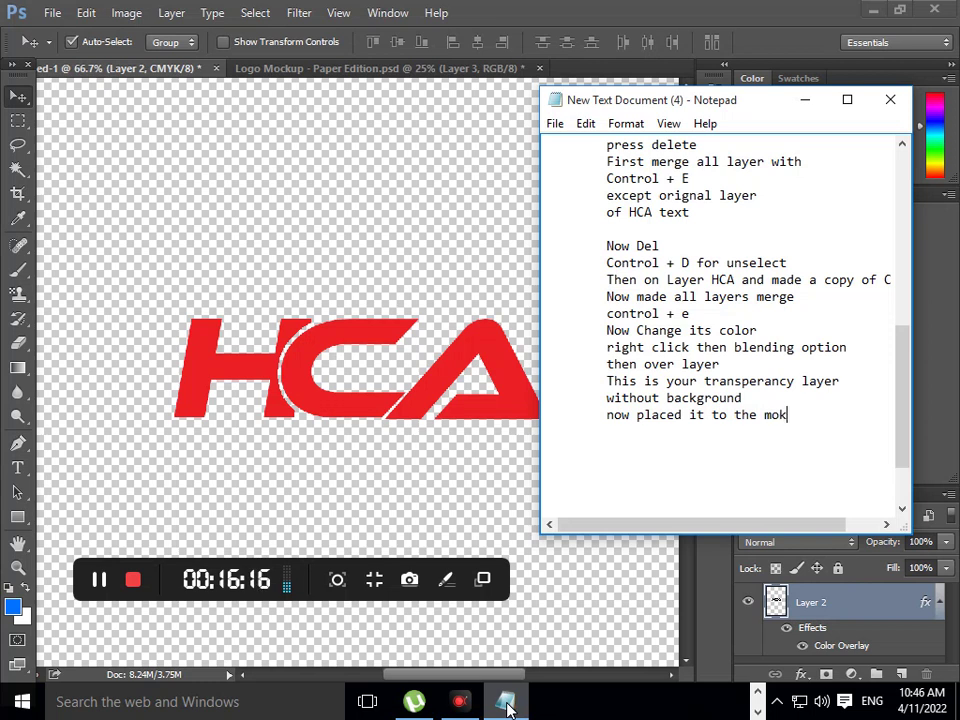
text(up)
key(BackSpace)
key(BackSpace)
text(file)
key(Return)
text(mok)
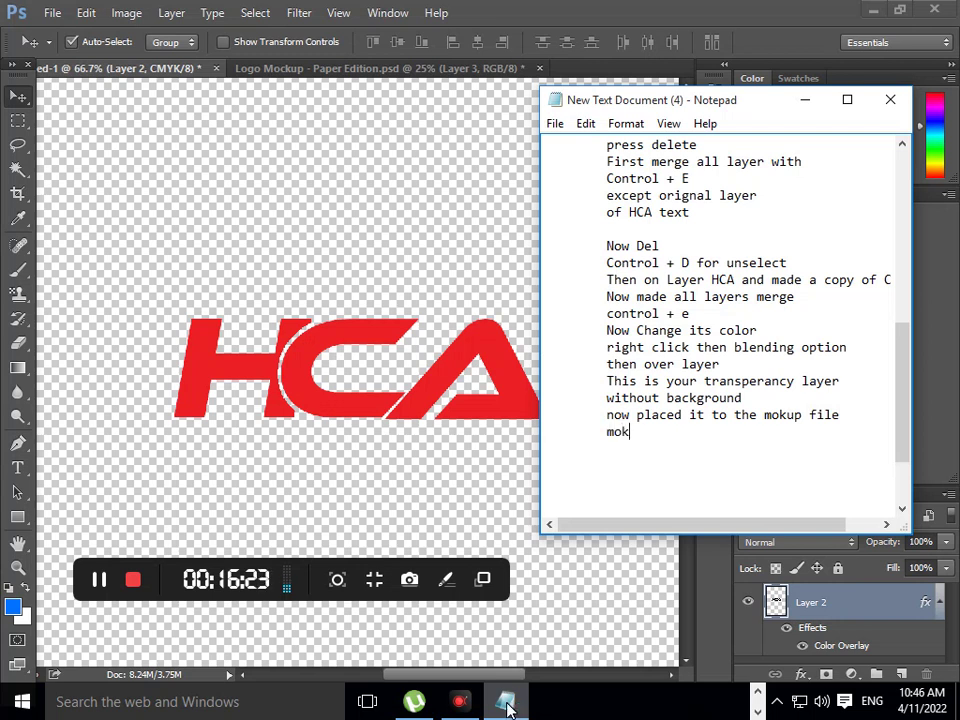
text(up l)
text(ogo fi)
text(le you can )
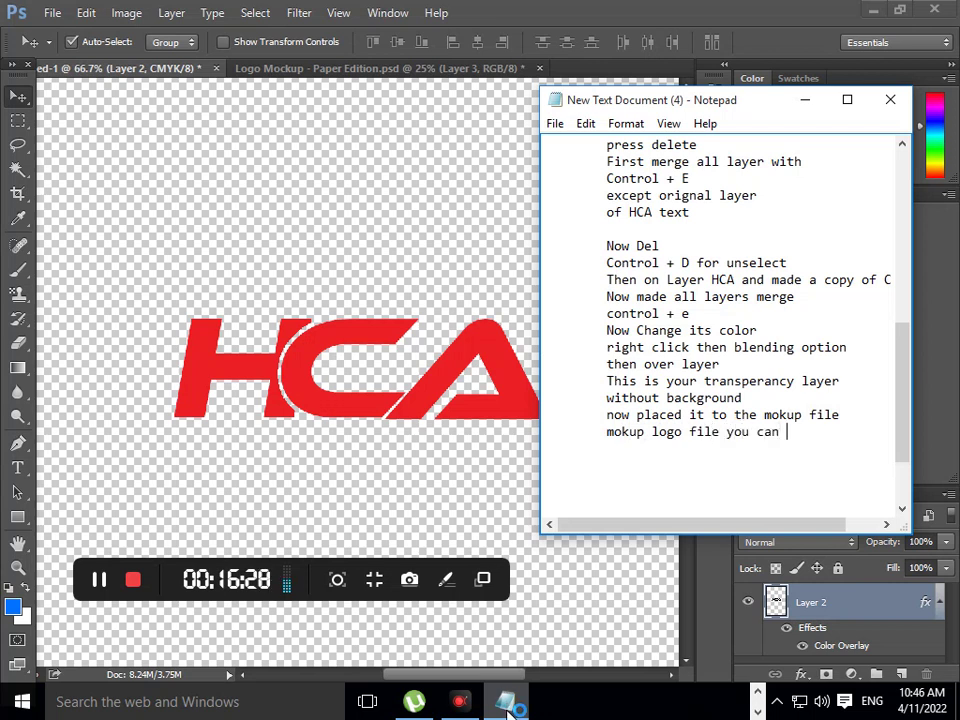
text(download)
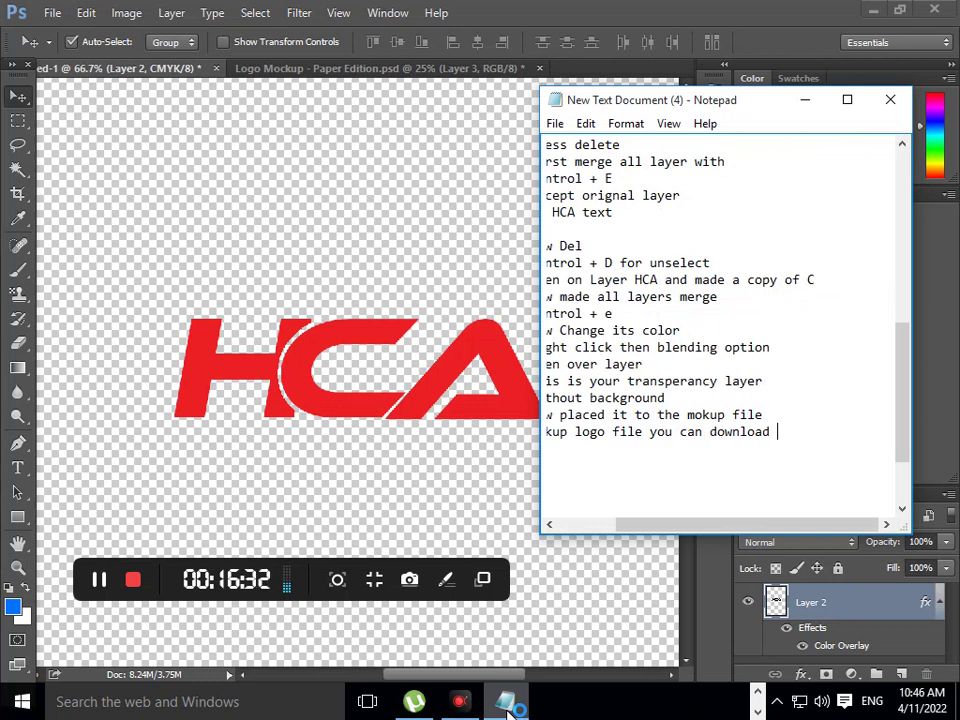
text(       ree)
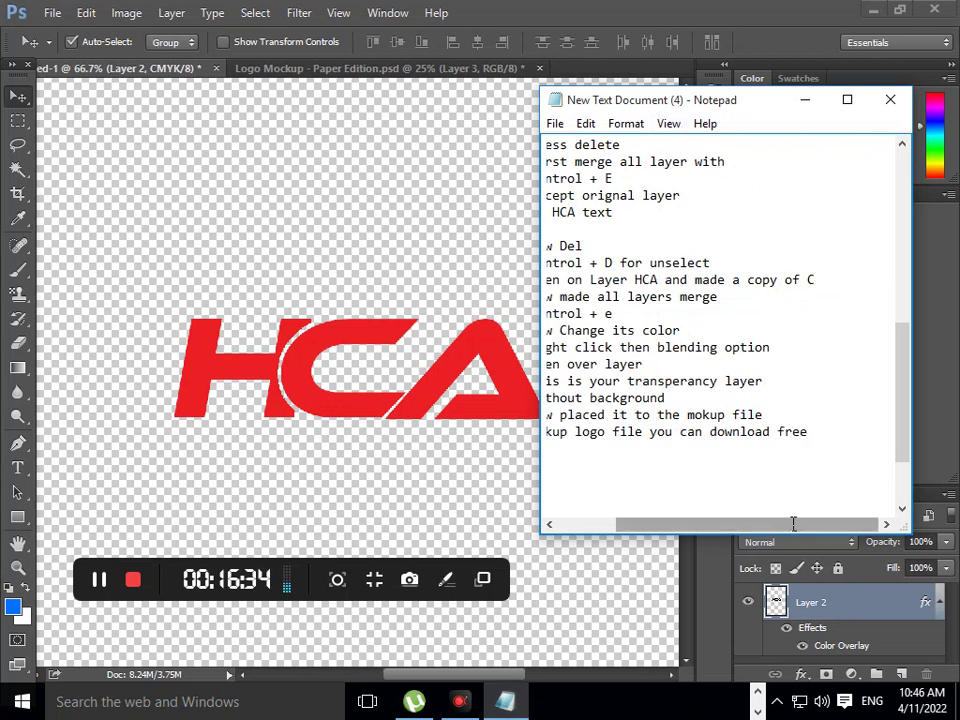
drag(776, 530, 620, 525)
Drag the red HCA logo onto the Logo Mockup - Paper Edition document
click(805, 99)
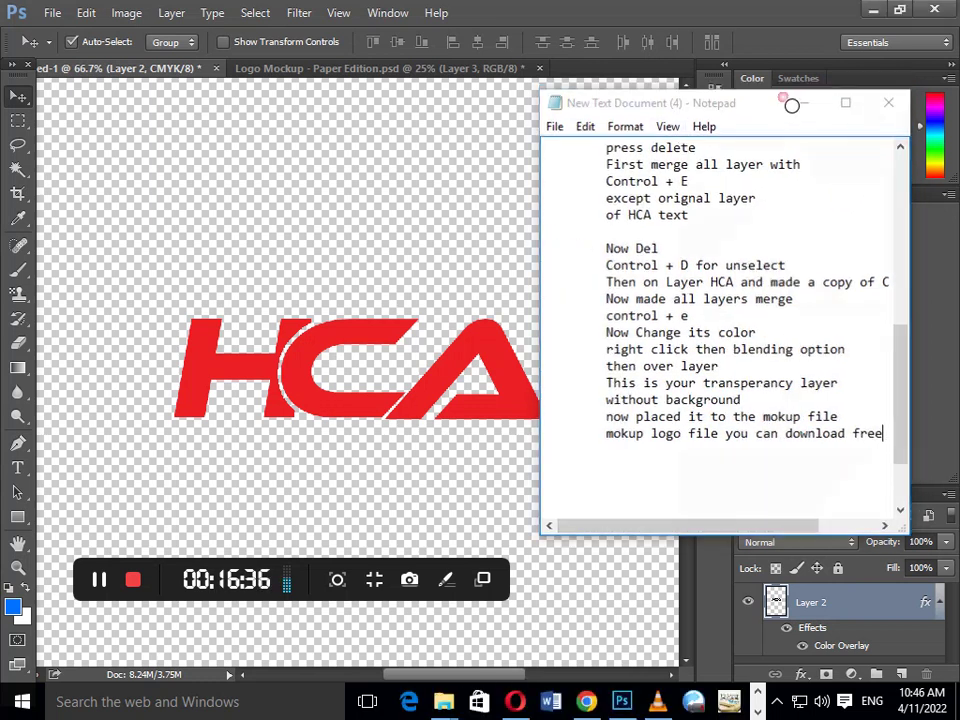
mouse_move(489, 383)
mouse_down()
mouse_move(465, 280)
mouse_move(481, 72)
mouse_up()
drag(480, 82, 160, 72)
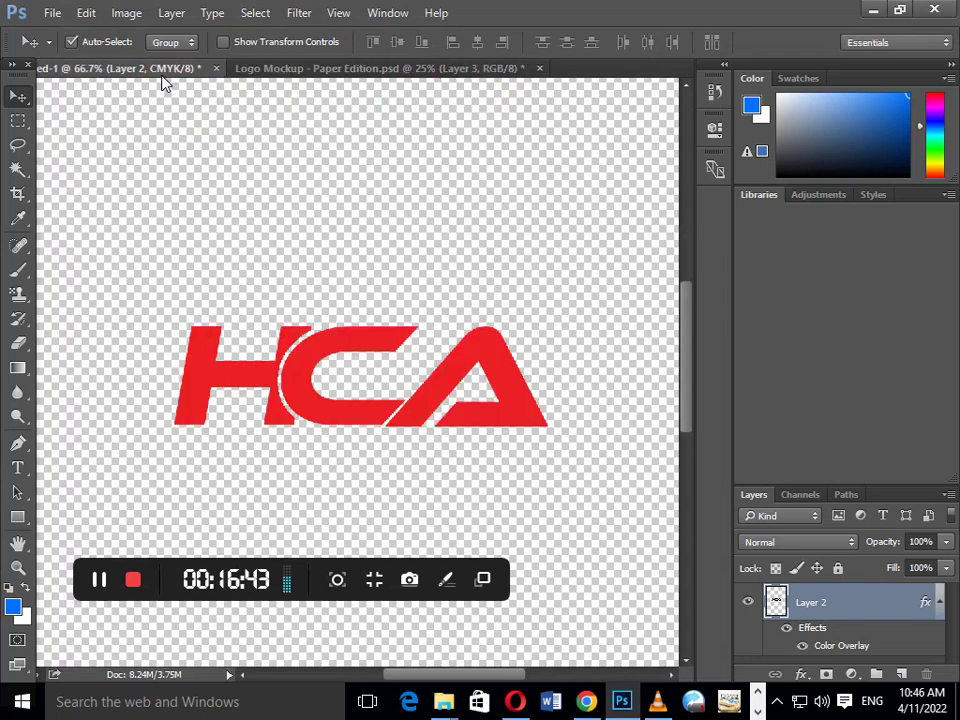
mouse_move(160, 72)
mouse_down()
mouse_move(383, 390)
mouse_move(447, 393)
mouse_move(388, 327)
mouse_move(394, 345)
mouse_up()
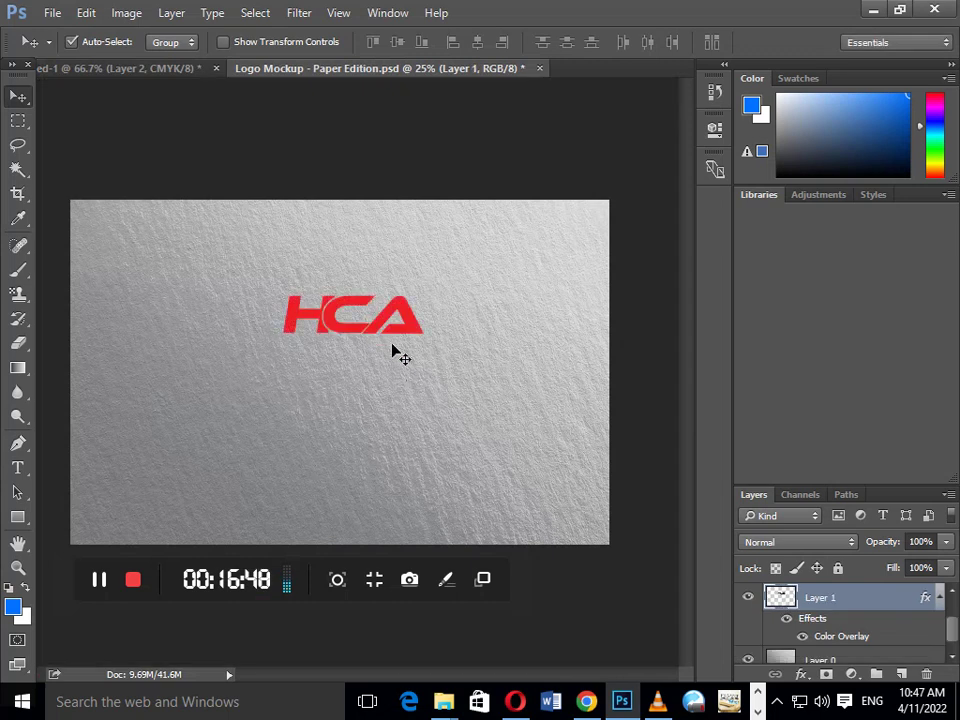
Scale the logo to span most of the paper and position it near centre
key(ctrl+t)
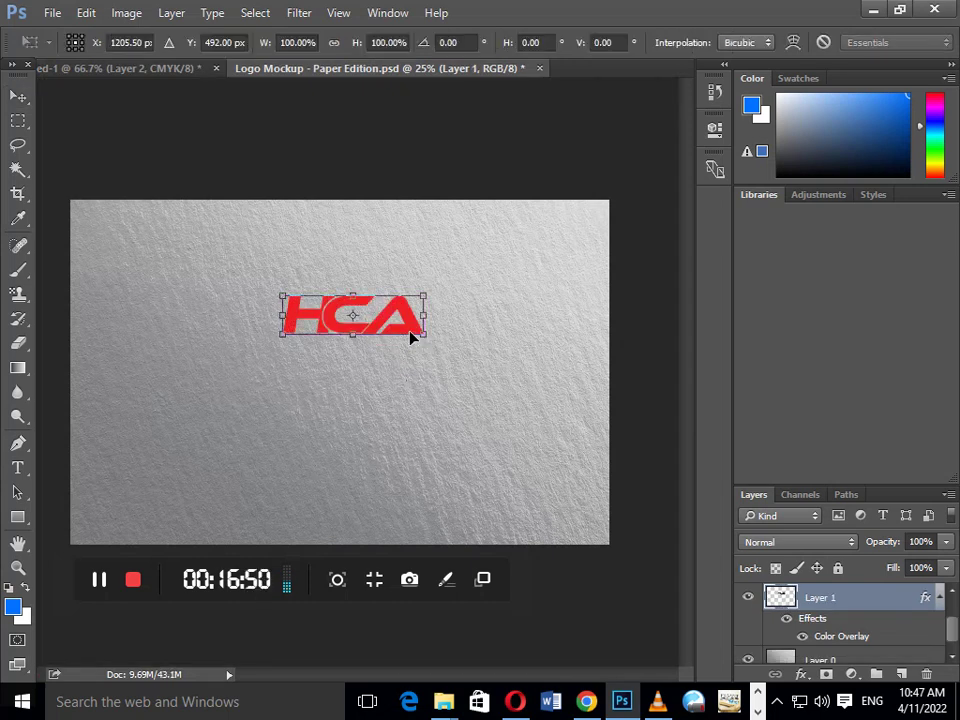
drag(424, 333, 690, 405)
drag(480, 398, 325, 390)
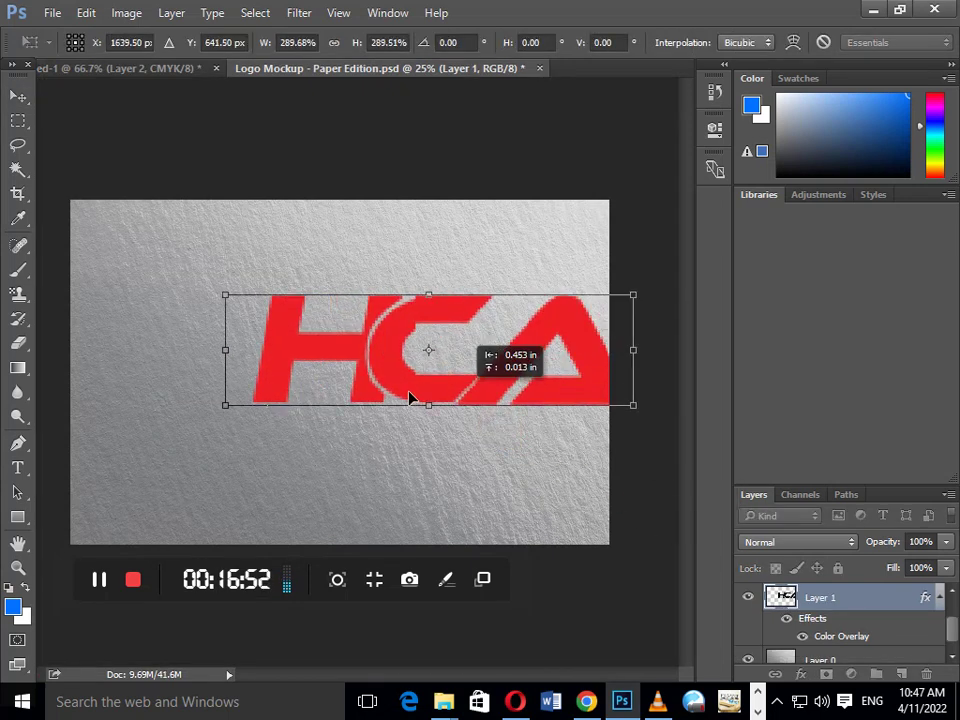
mouse_move(540, 406)
mouse_down()
mouse_move(598, 418)
mouse_move(540, 436)
mouse_up()
key(Return)
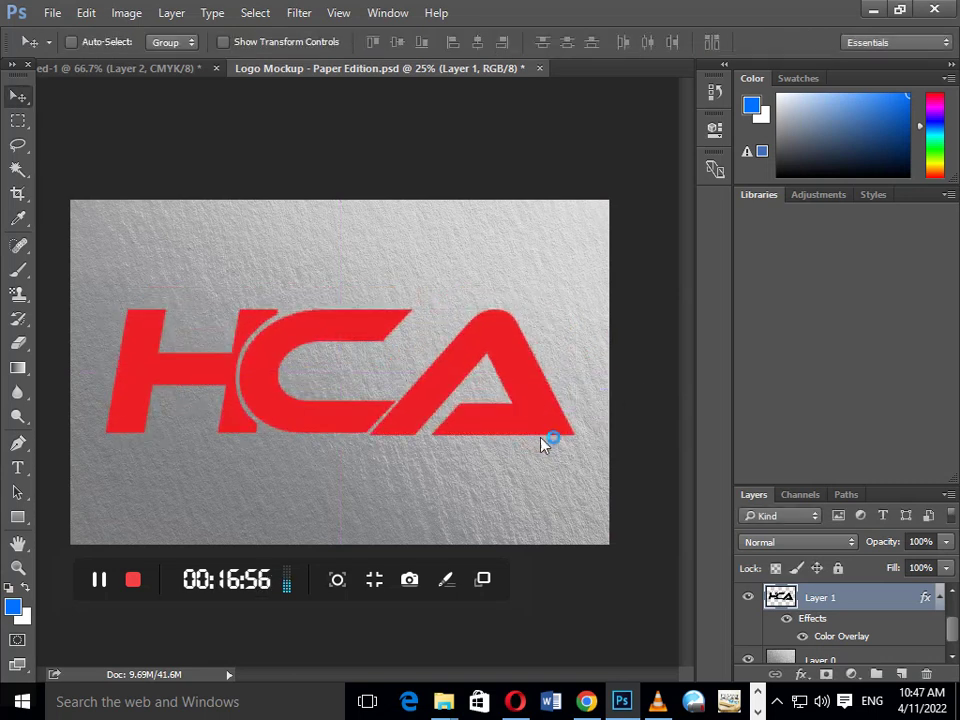
key(ctrl+t)
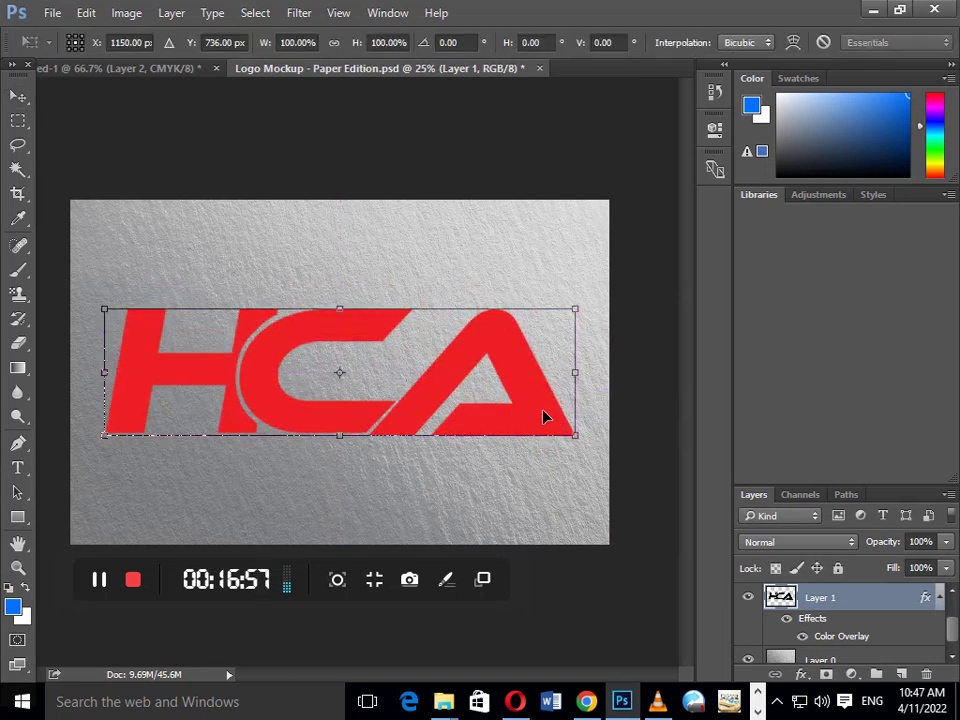
mouse_move(578, 434)
mouse_down()
mouse_move(540, 417)
mouse_move(534, 398)
mouse_move(555, 454)
mouse_up()
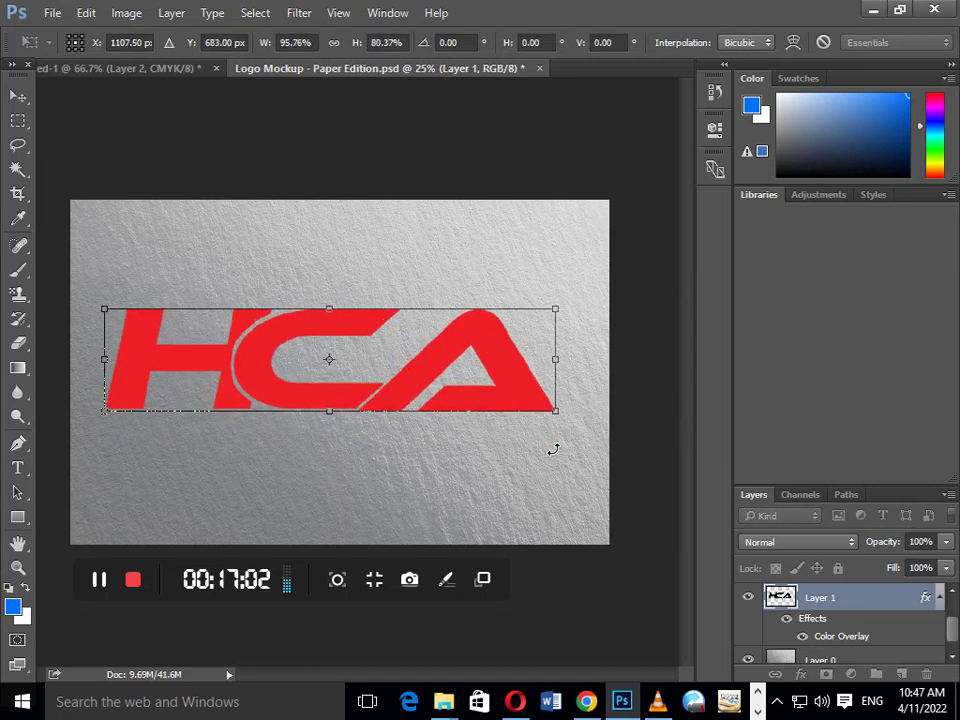
key(Return)
drag(512, 384, 532, 401)
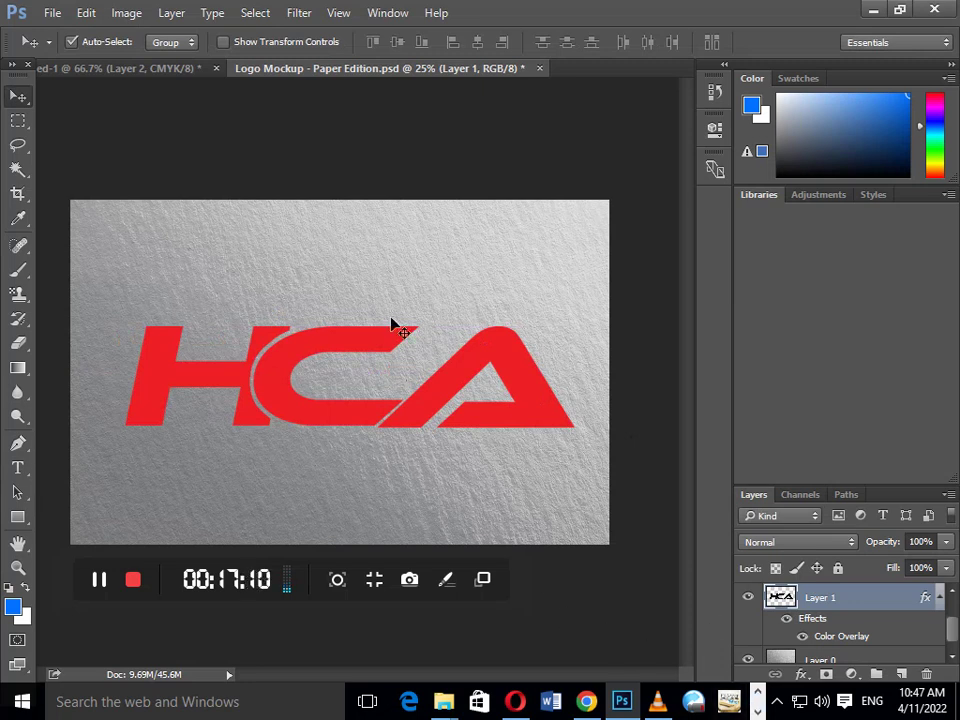
Close the notes with 'Thanx for watching.......' and 'Subcribe.....', then hide Notepad
click(160, 68)
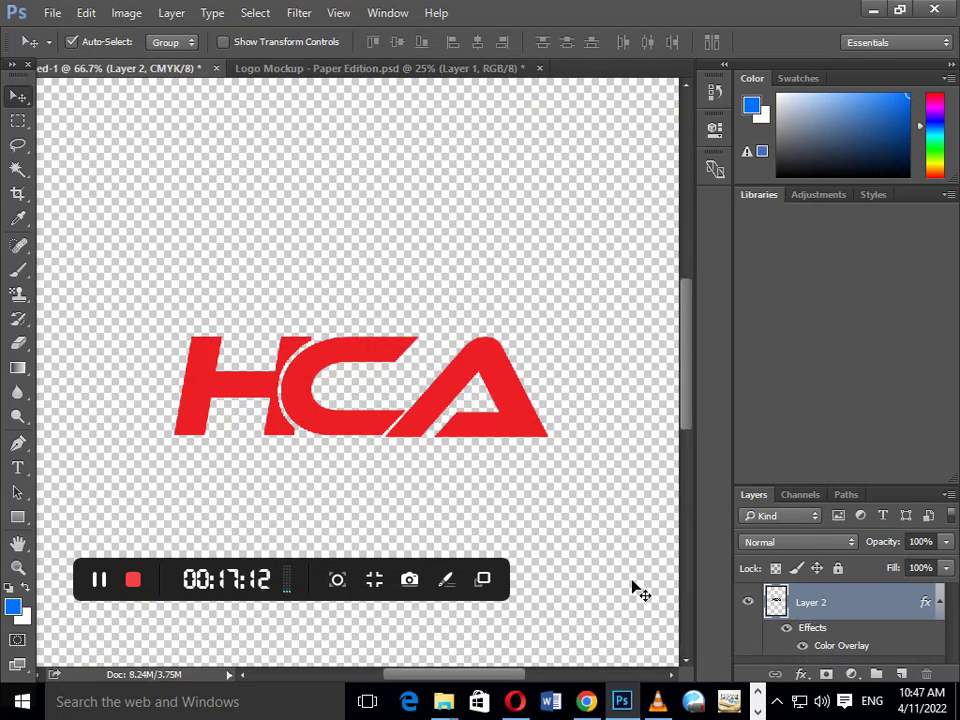
click(757, 703)
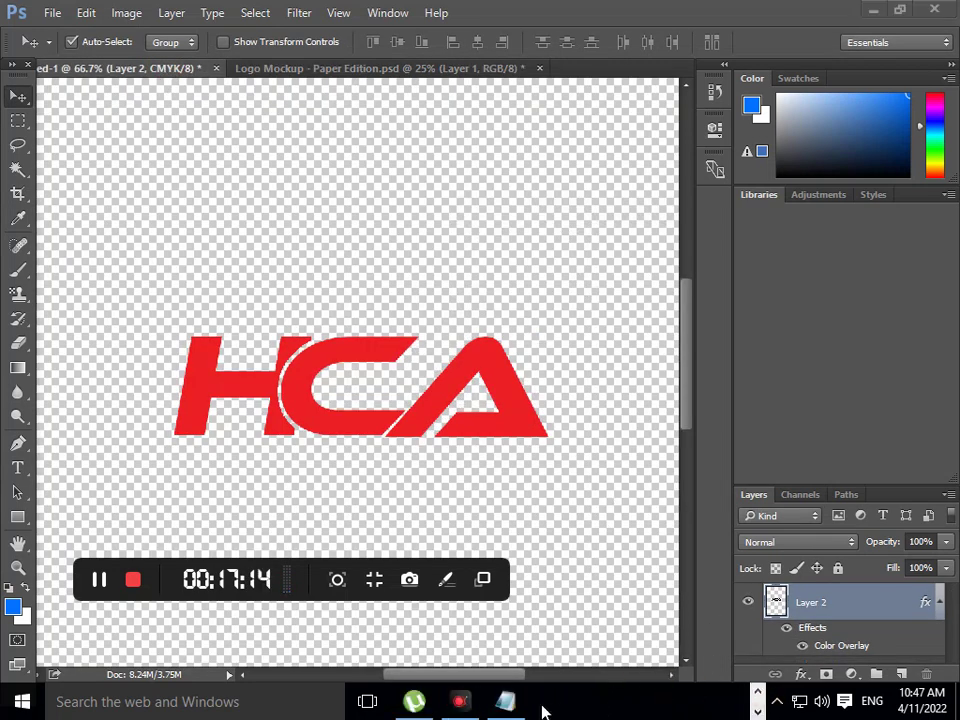
click(506, 703)
key(Tab)
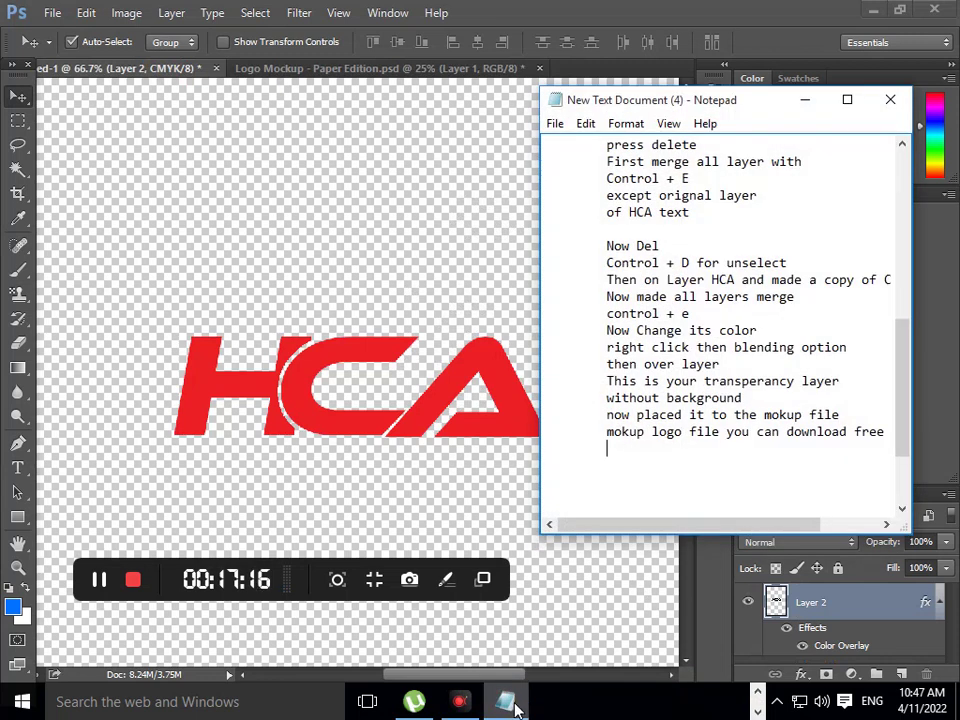
text(Thanx)
text( for )
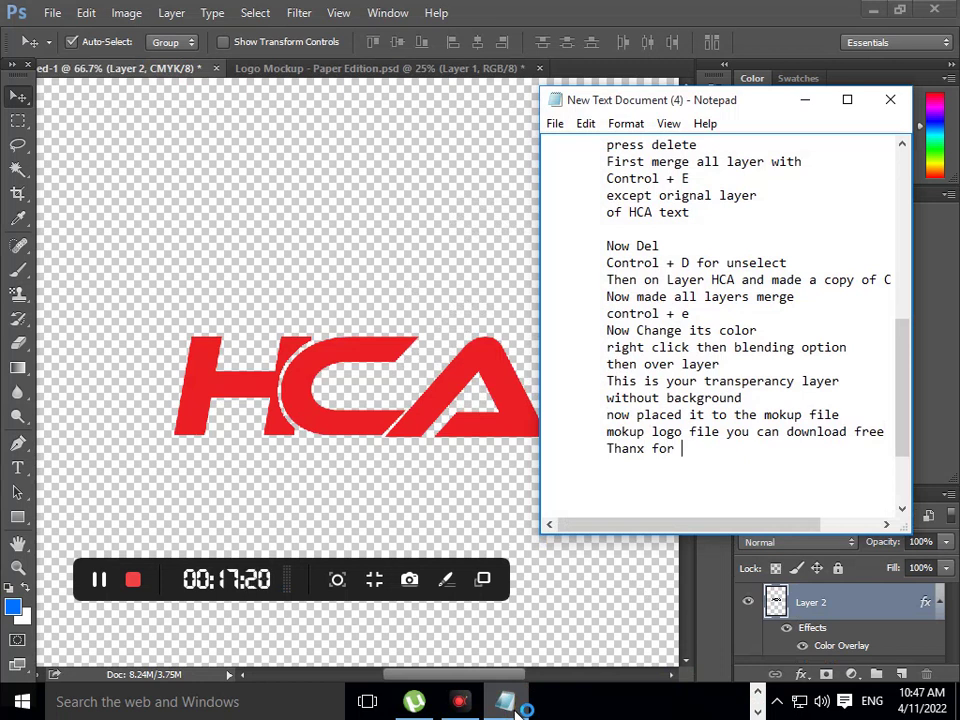
text(watching)
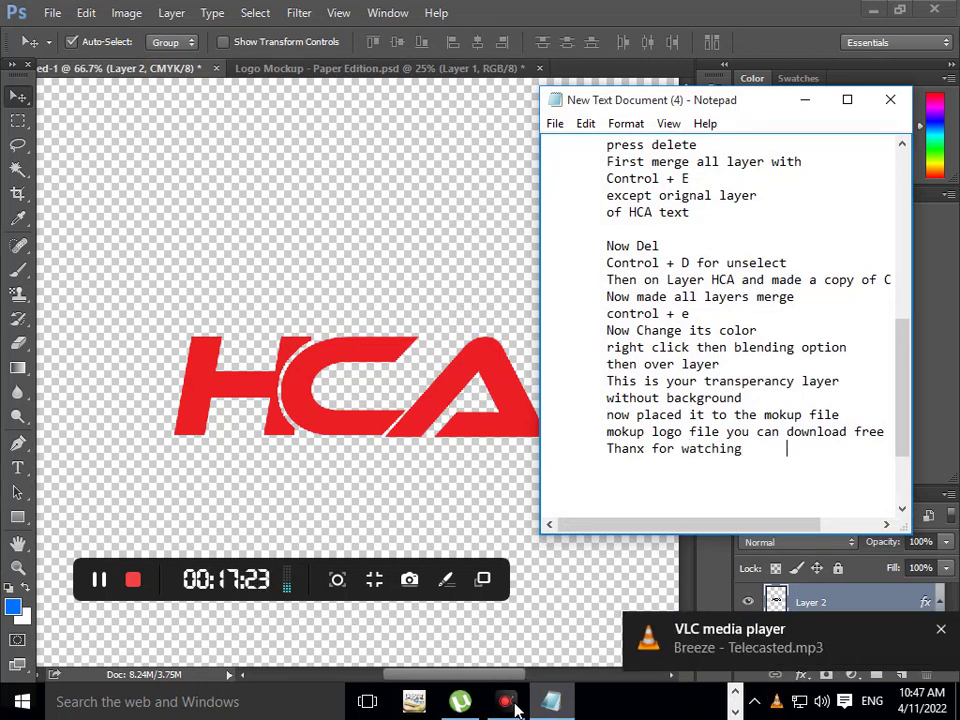
key(BackSpace)
key(BackSpace)
key(BackSpace)
text(...)
key(Return)
text(e)
key(BackSpace)
key(BackSpace)
key(BackSpace)
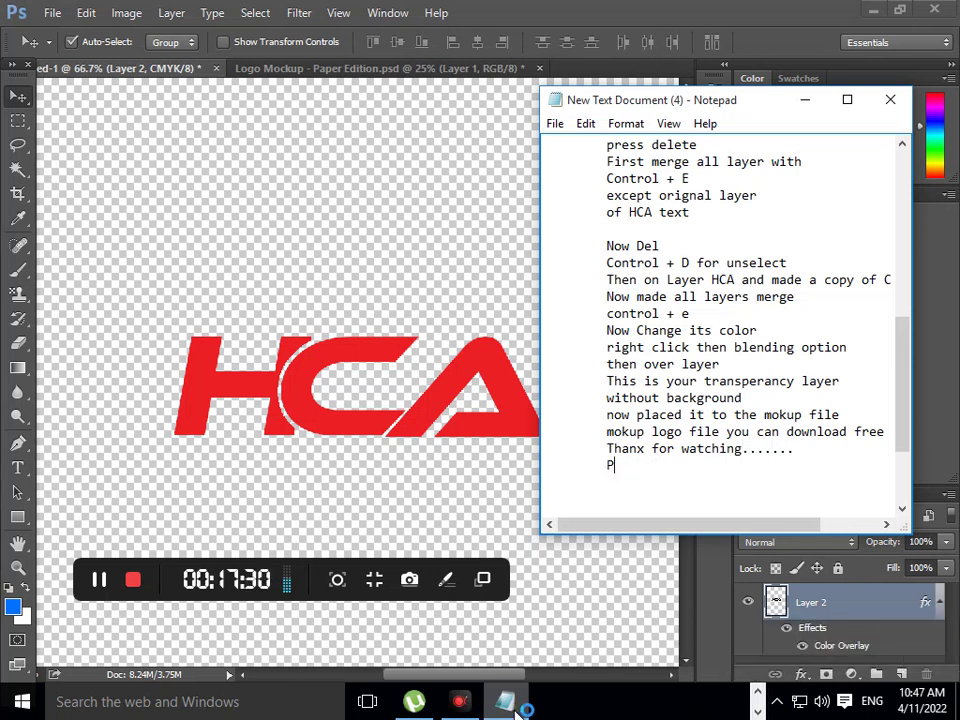
text(Subc)
text(ribe.....)
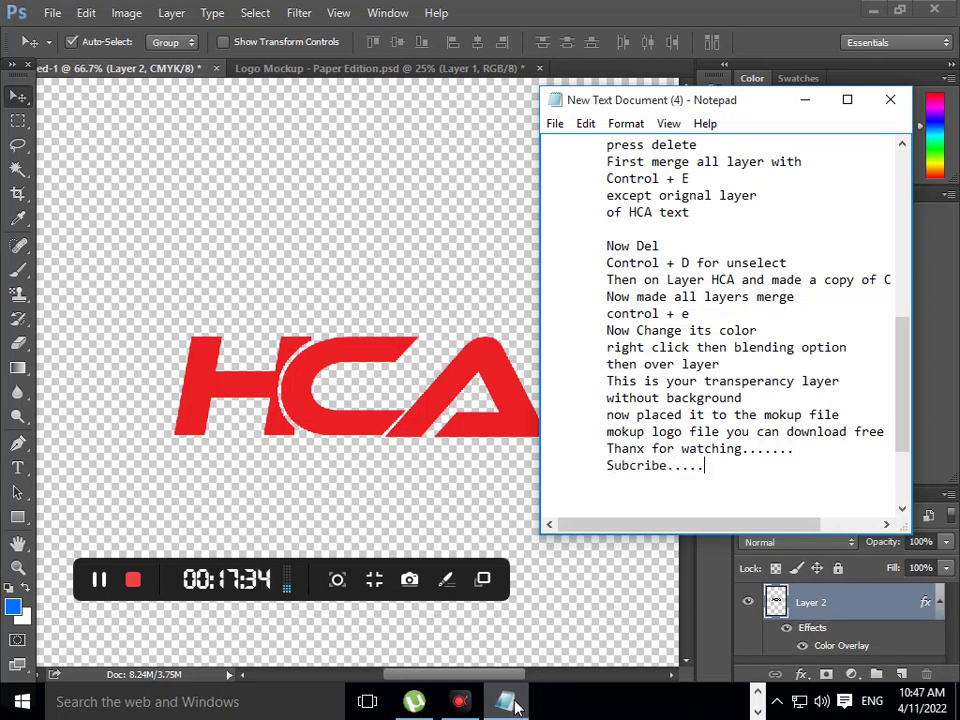
click(805, 99)
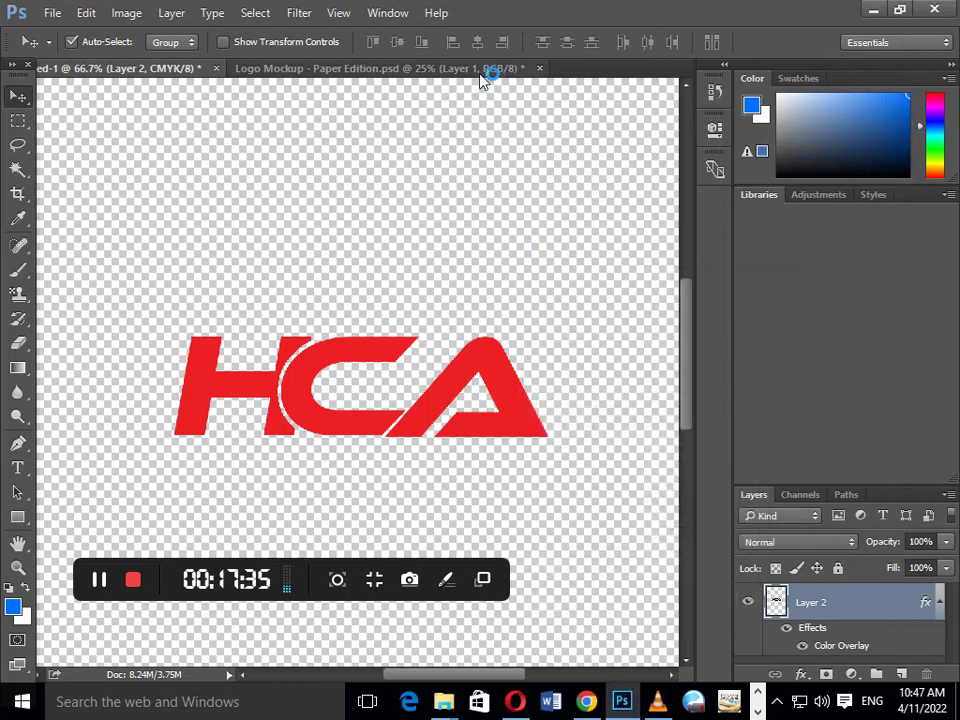